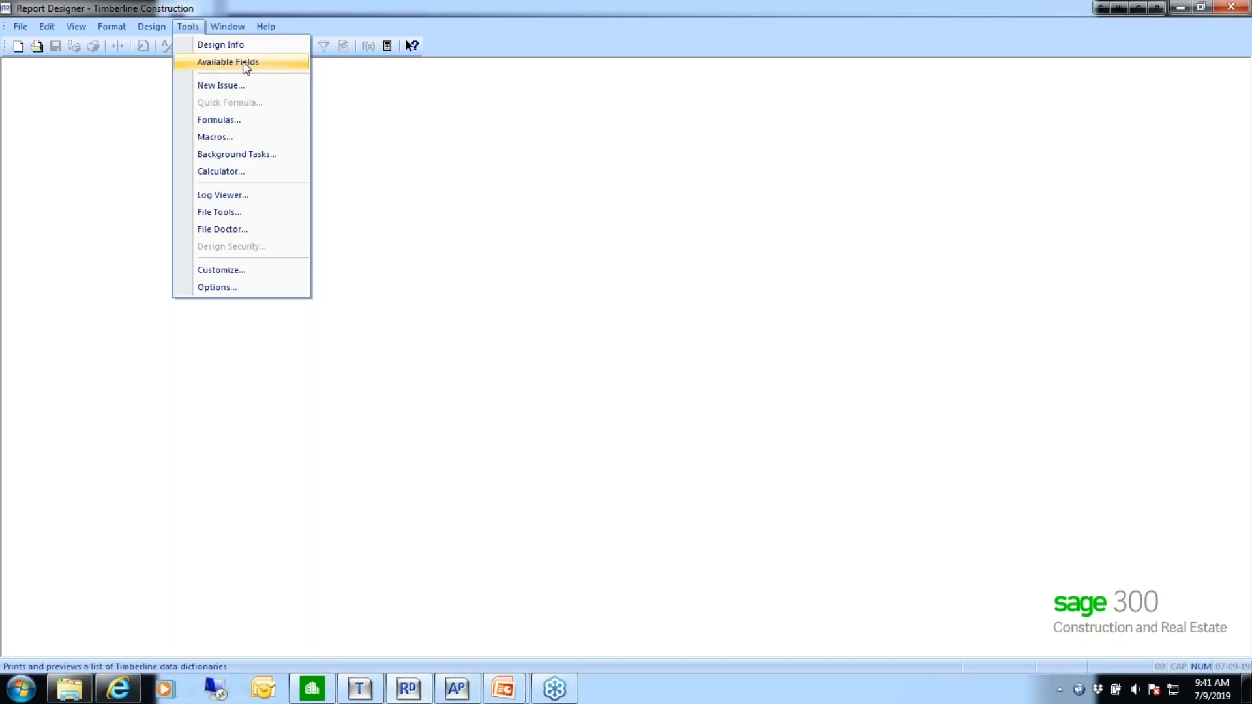
# Open the available fields printout and examine the record types listed under Address Book, Accounts Payable, Accounts Receivable, Billing and Job Cost
pyautogui.click(246, 65)
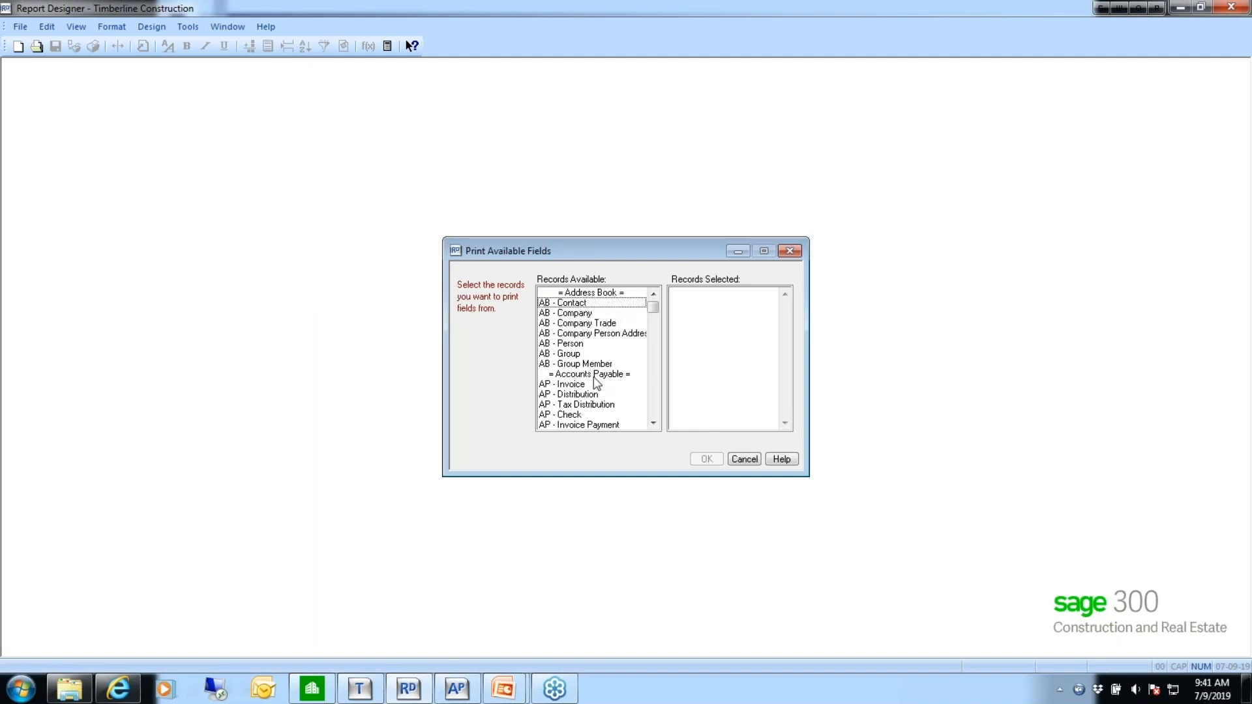
pyautogui.click(652, 423)
pyautogui.click(652, 425)
pyautogui.click(652, 425)
pyautogui.click(652, 425)
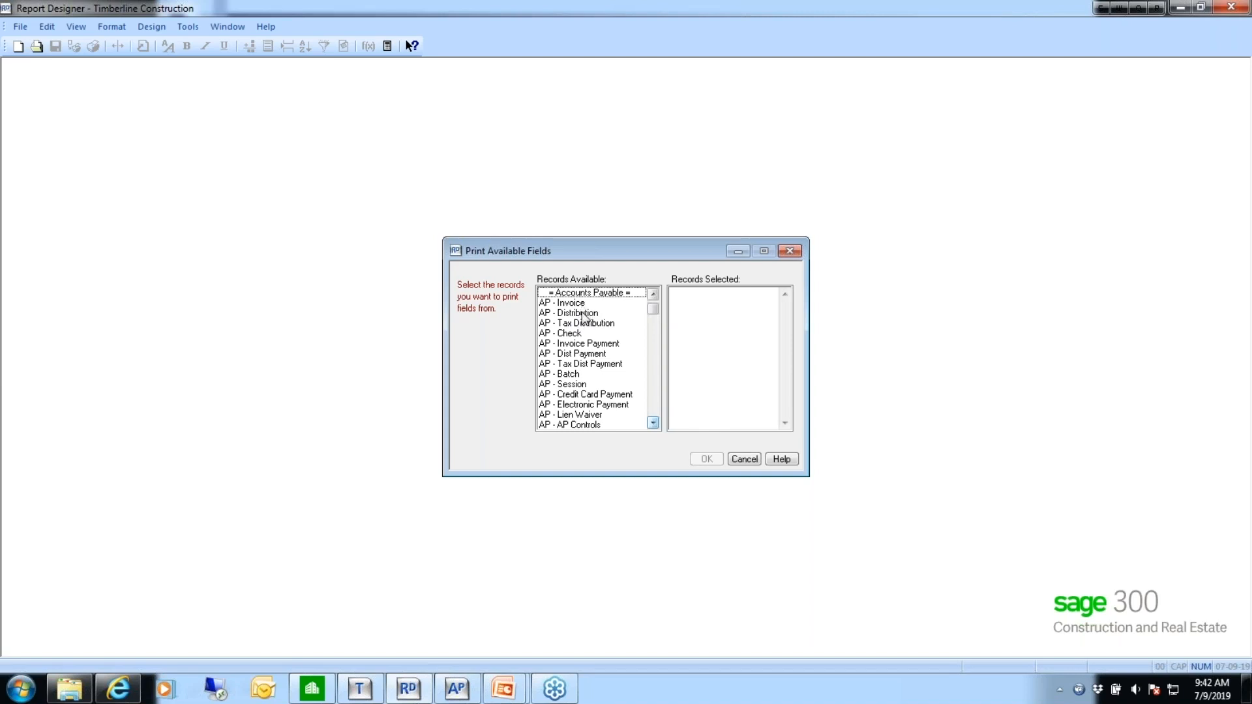
pyautogui.click(653, 422)
pyautogui.scroll(-8, 653, 423)
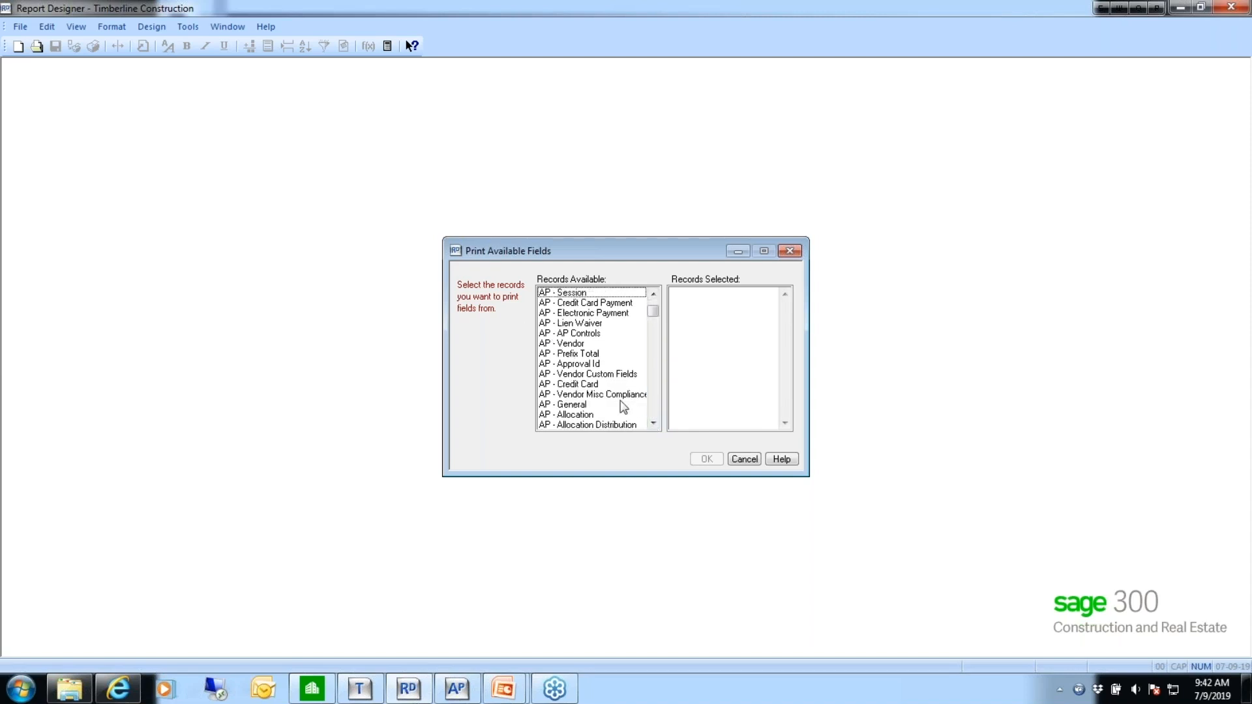
pyautogui.click(652, 423)
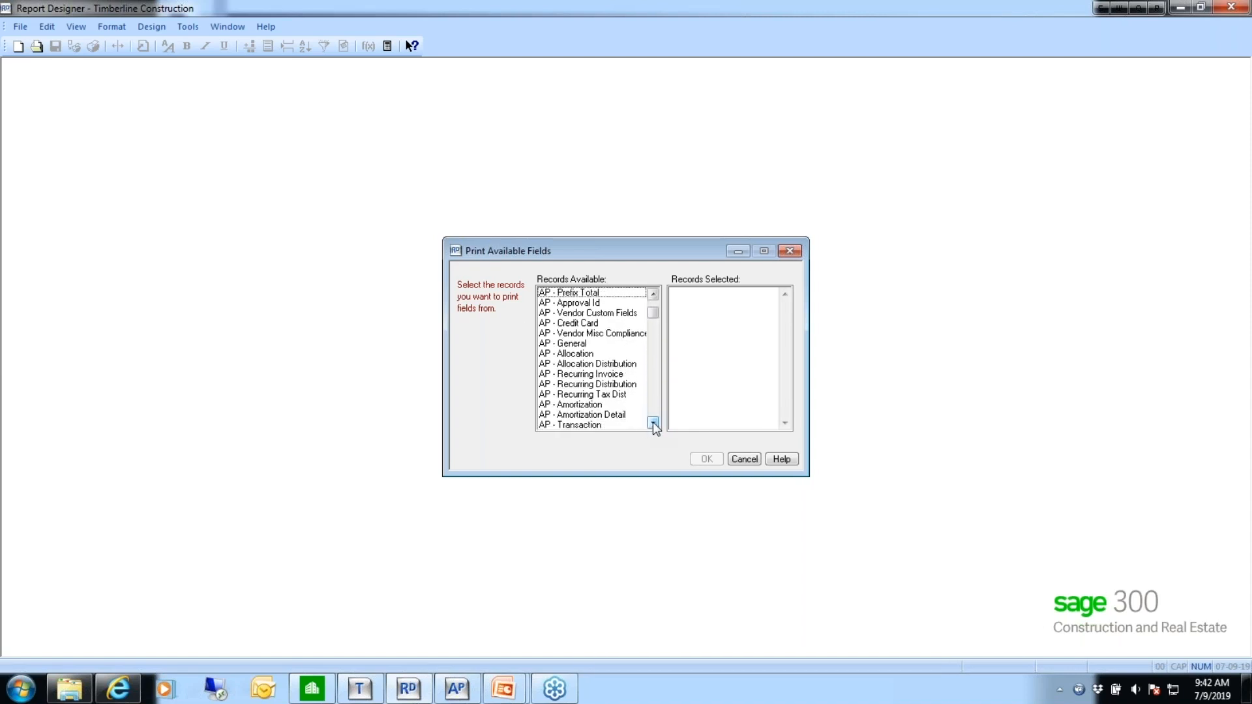
pyautogui.scroll(-3, 652, 421)
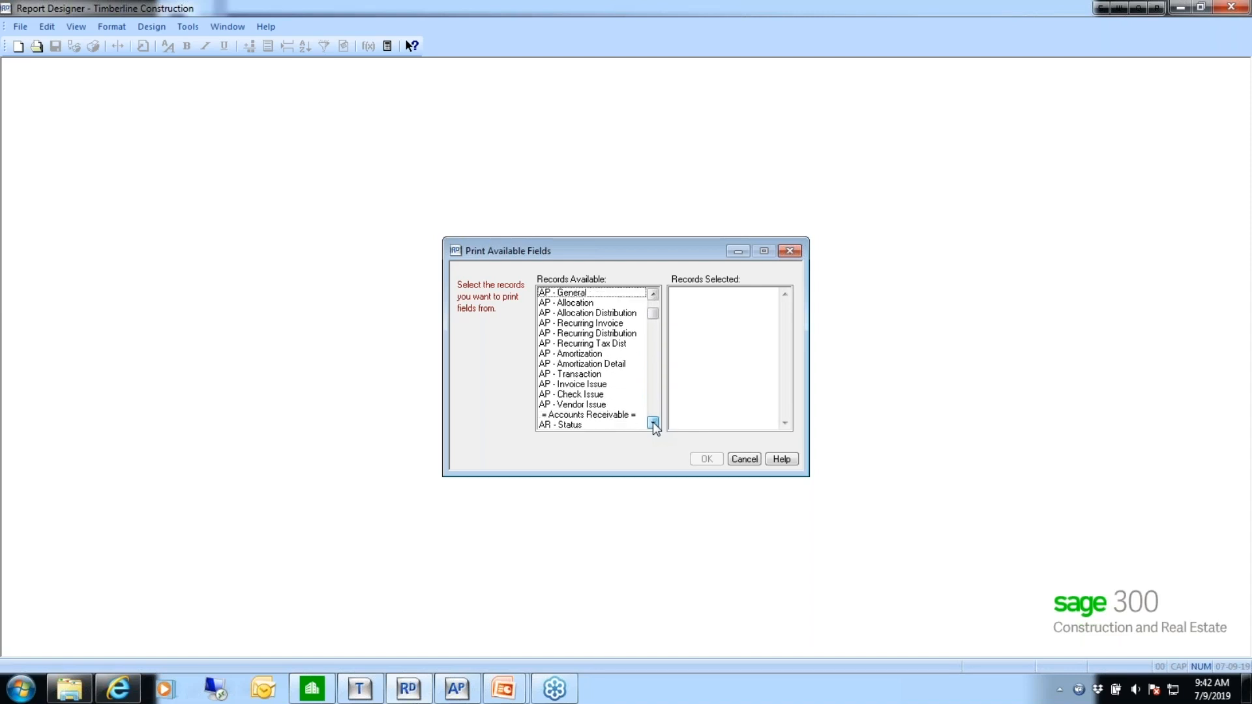
pyautogui.click(652, 423)
pyautogui.click(653, 423)
pyautogui.click(653, 423)
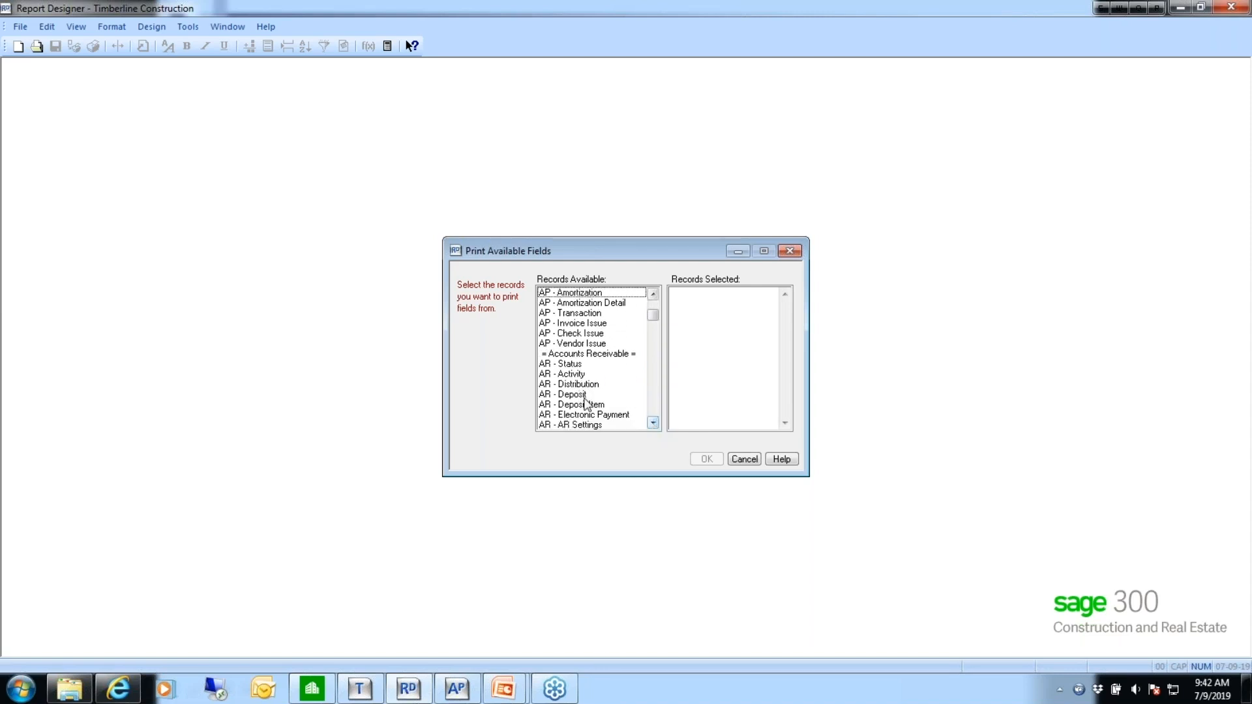
pyautogui.scroll(-5, 656, 421)
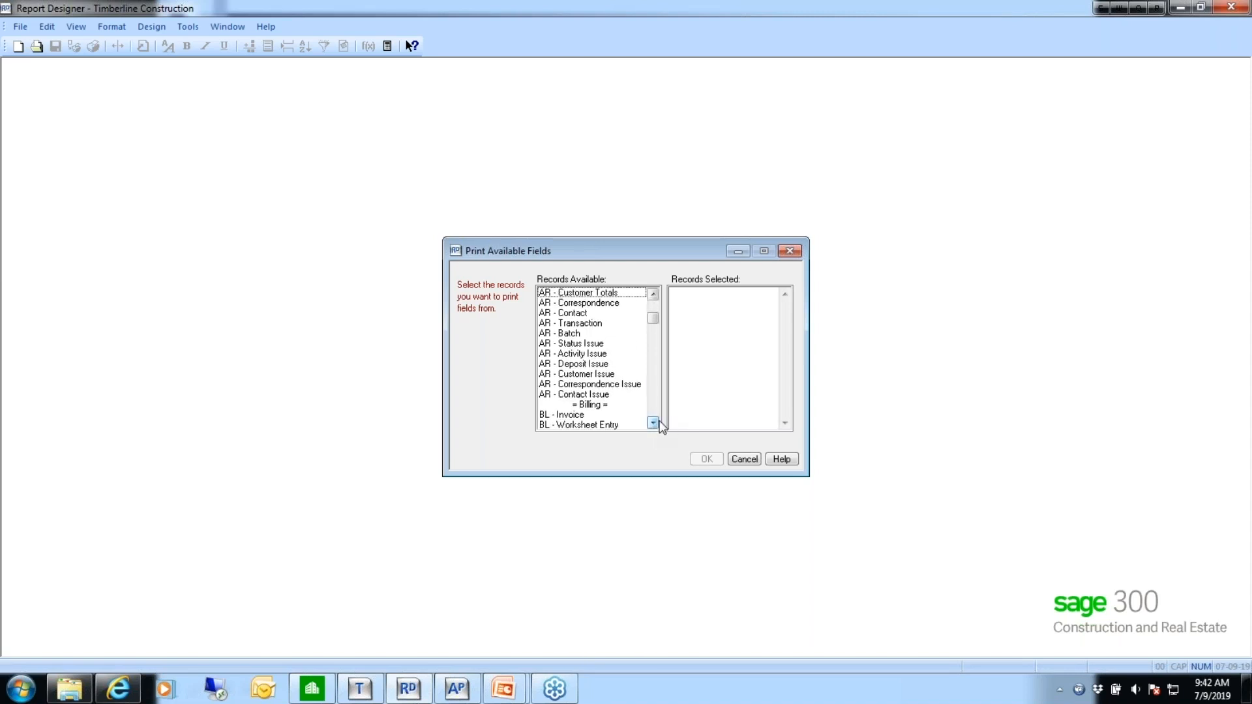
pyautogui.scroll(-10, 661, 427)
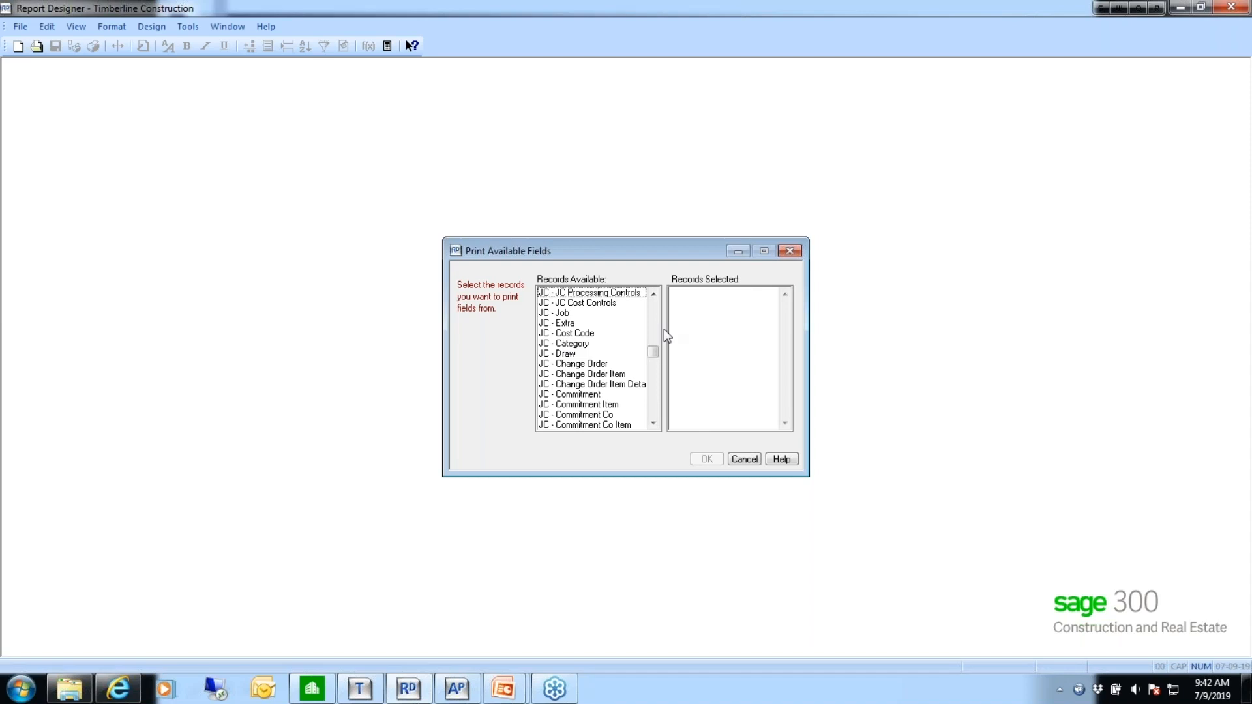
# Select the AP - Invoice and AP - Vendor records for the available fields printout and confirm the selection
pyautogui.moveTo(654, 359); pyautogui.dragTo(659, 309)
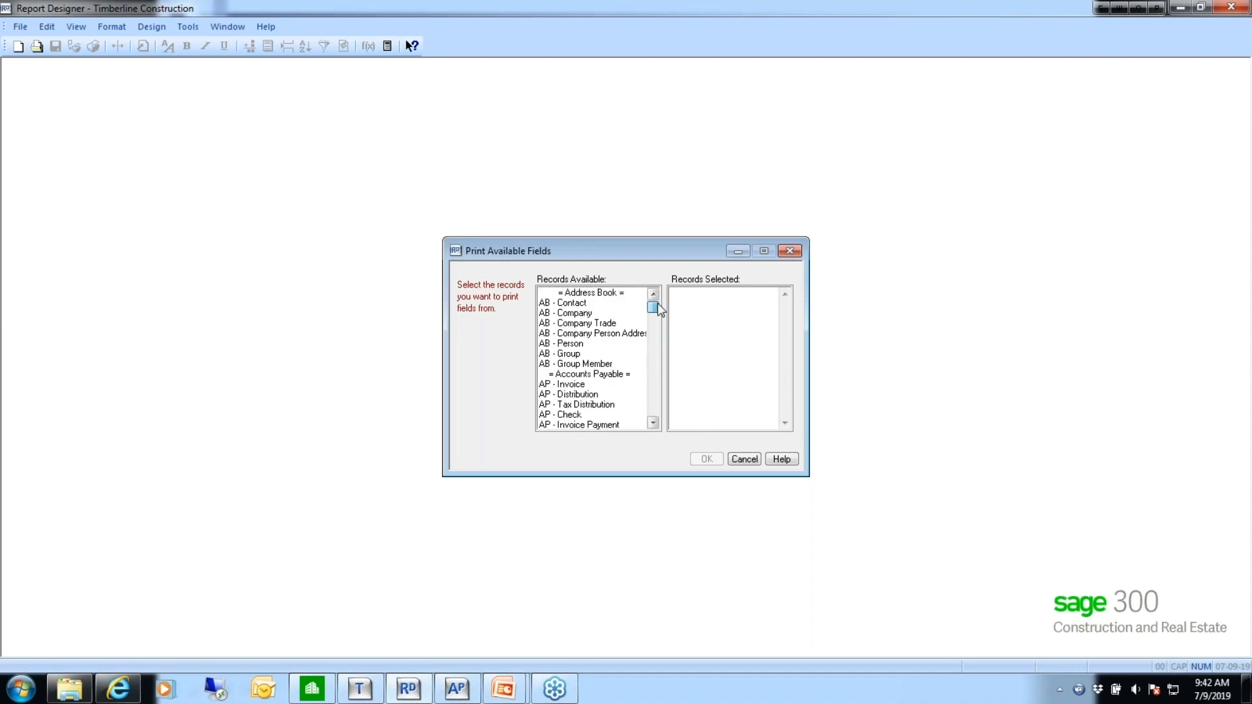
pyautogui.click(566, 385)
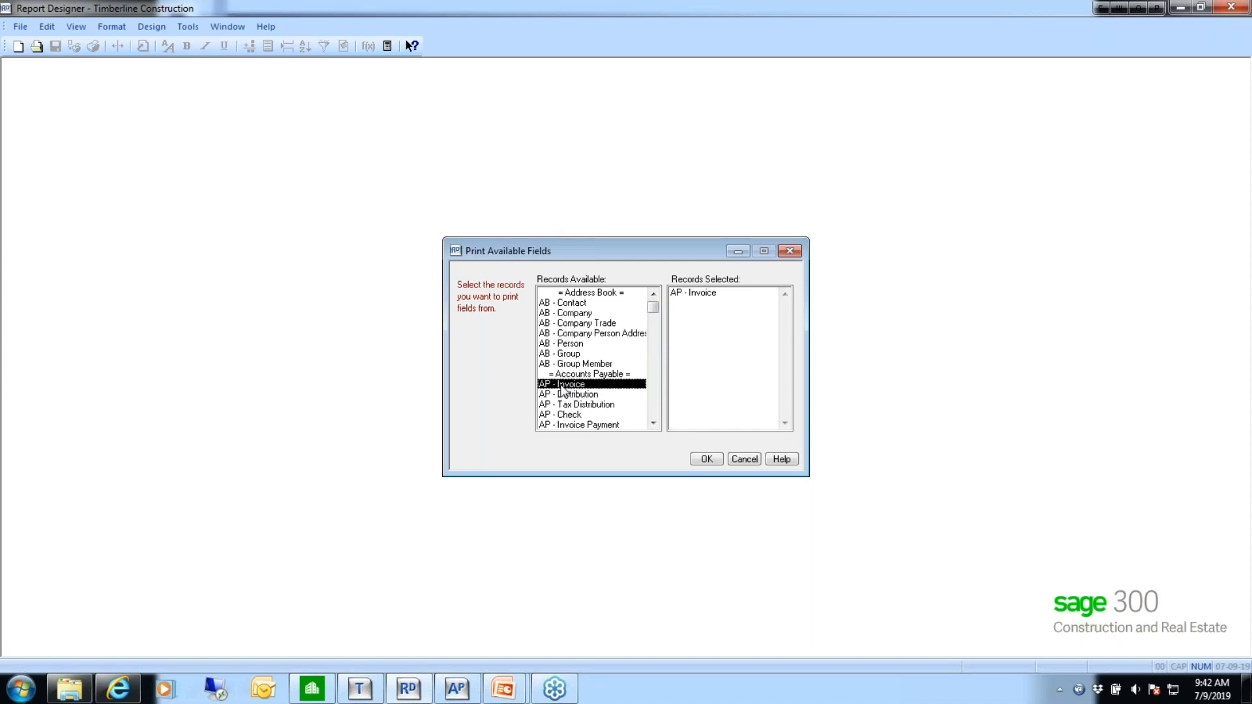
pyautogui.moveTo(655, 424); pyautogui.dragTo(656, 423)
pyautogui.doubleClick(568, 395)
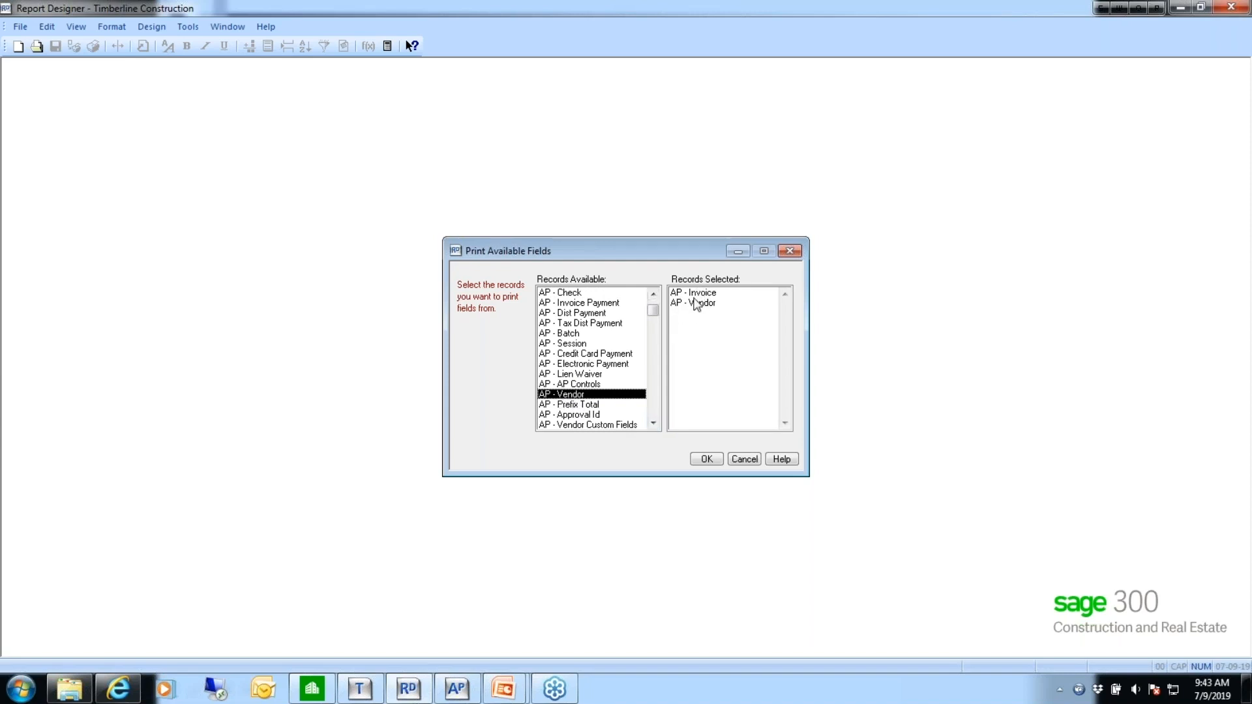
pyautogui.click(707, 459)
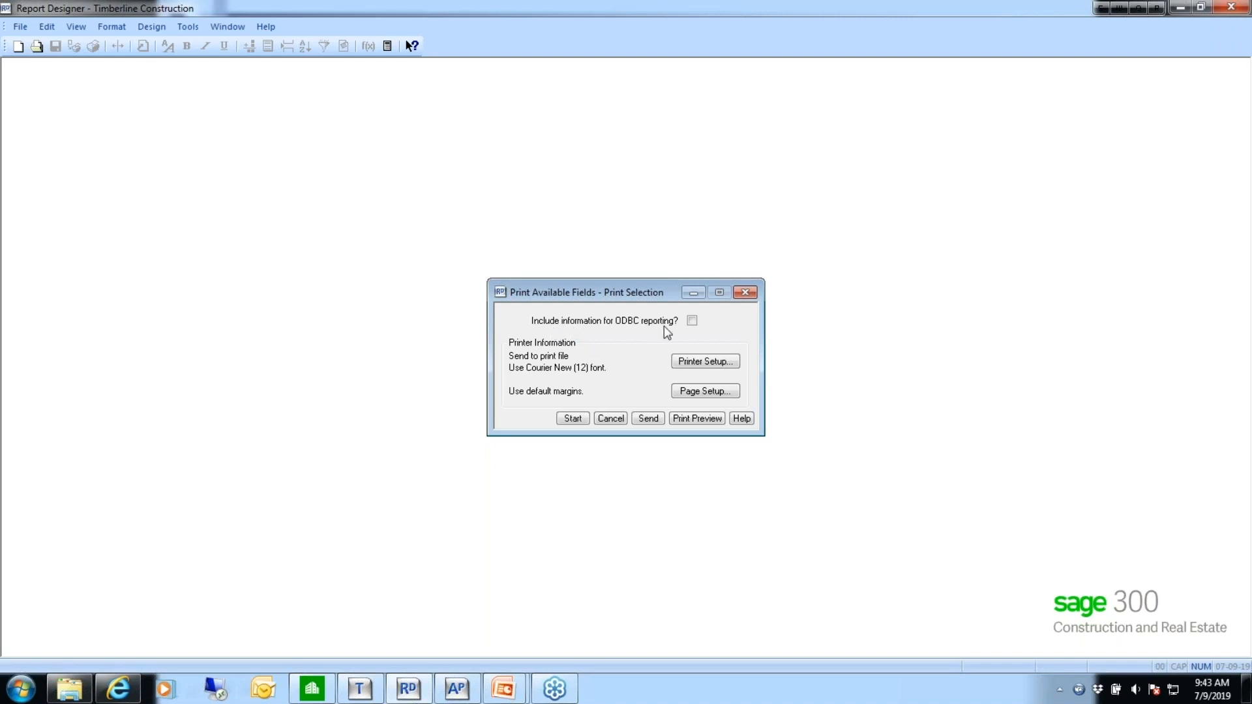
# Include the ODBC reporting information and preview the available fields report, maximized and enlarged for reading
pyautogui.click(690, 320)
pyautogui.click(689, 417)
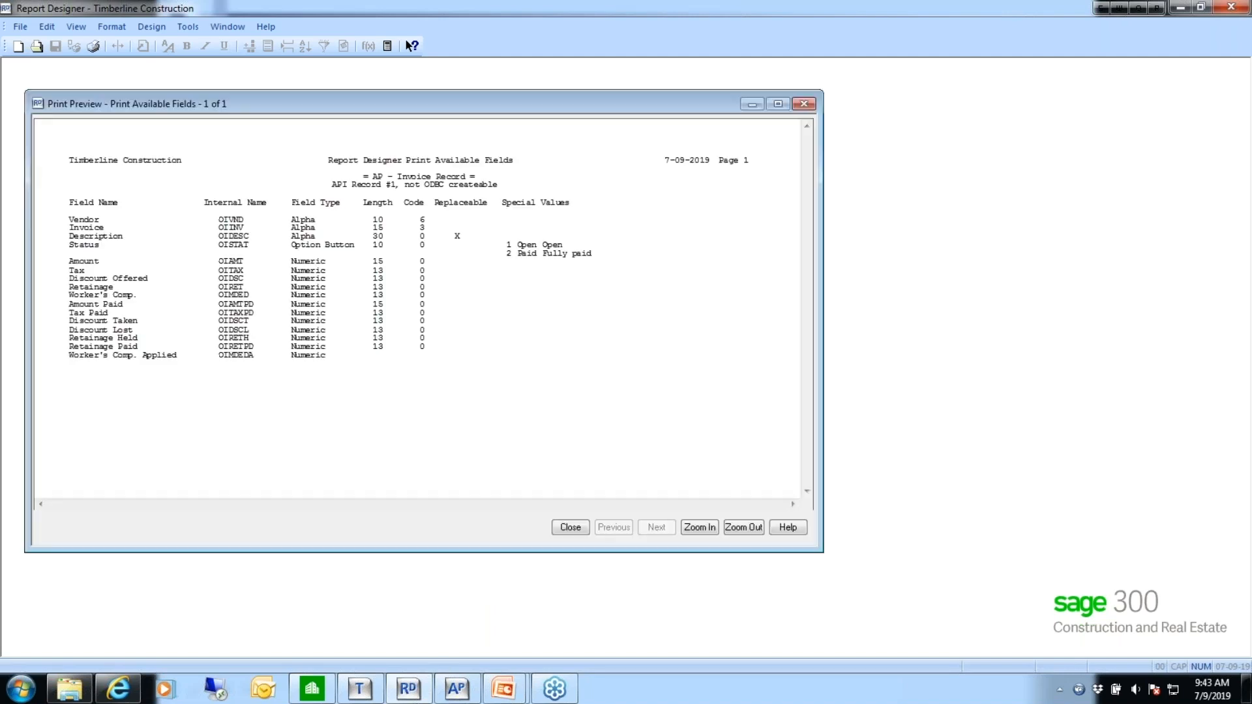
pyautogui.click(778, 104)
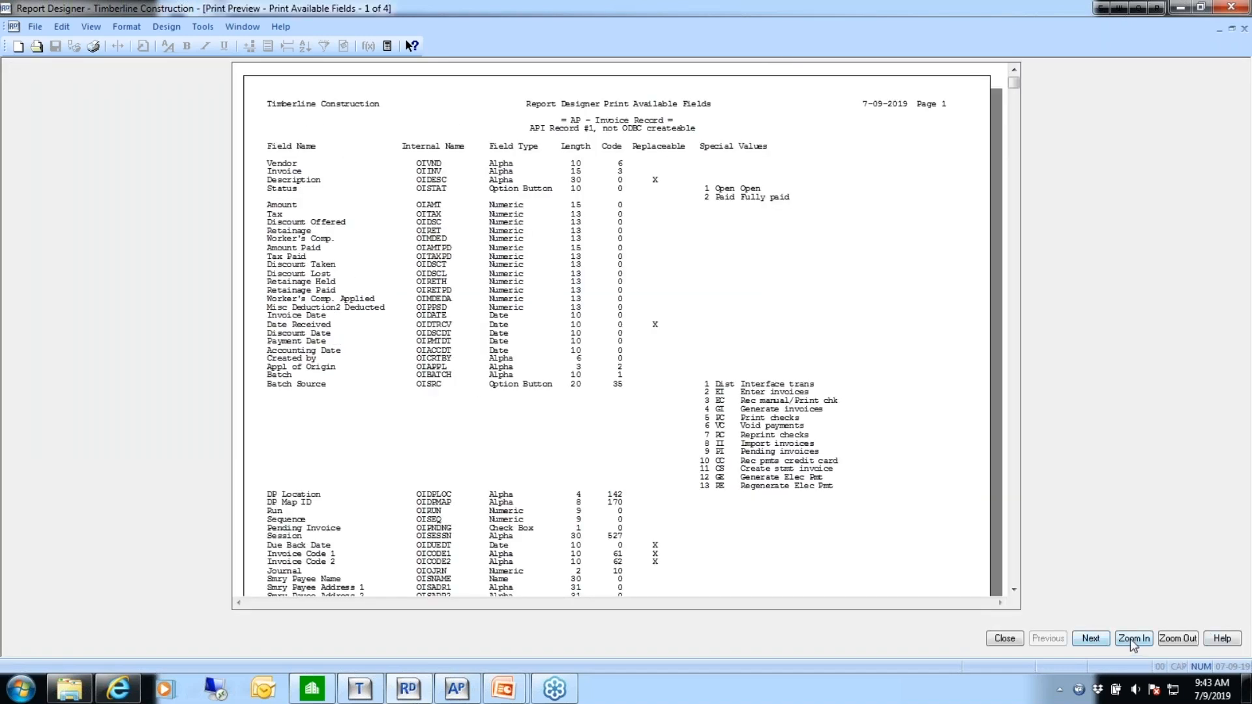
pyautogui.click(1131, 639)
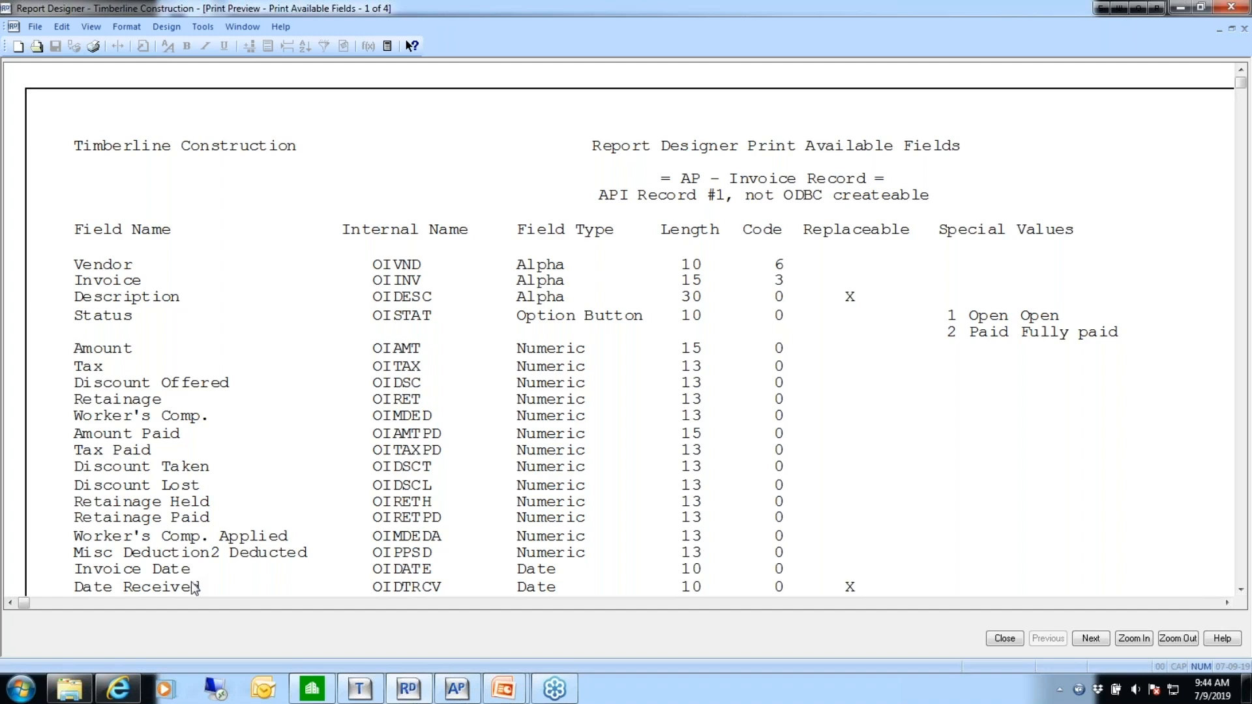
# Examine the previewed AP - Invoice and AP - Vendor fields, including their types, lengths, replaceable flags, special values and the vendor record's standard orders
pyautogui.click(1240, 593)
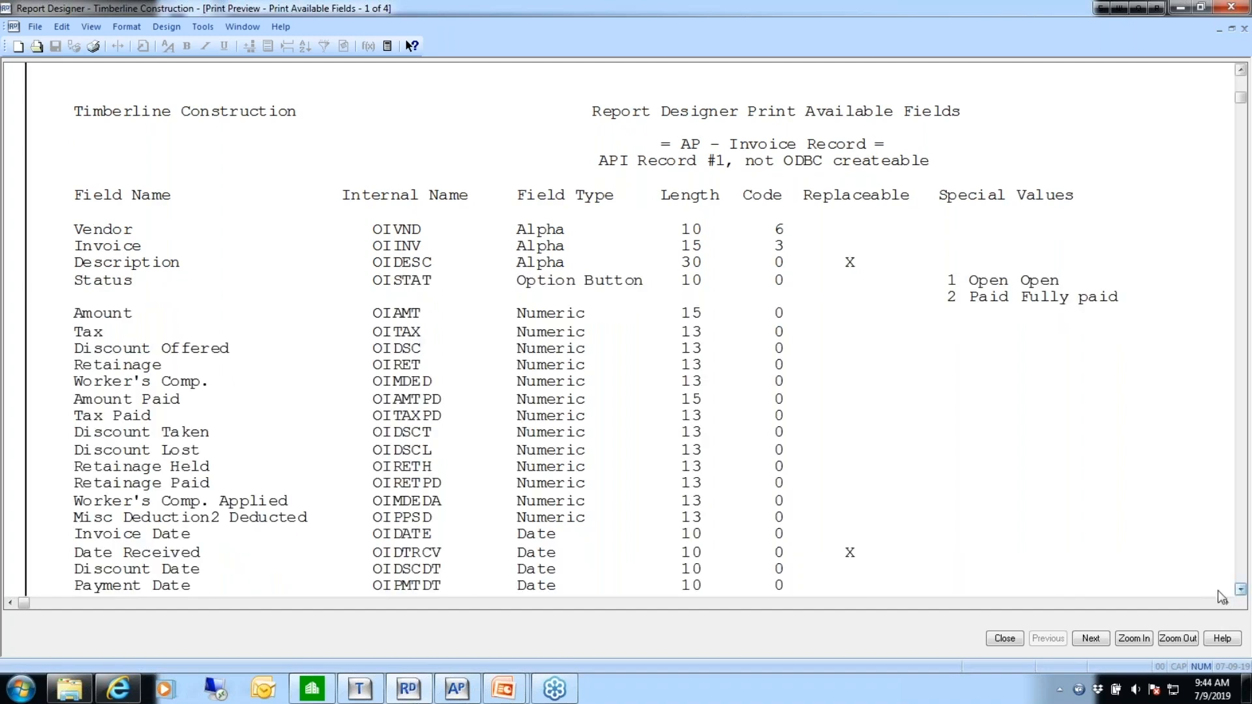
pyautogui.click(1089, 639)
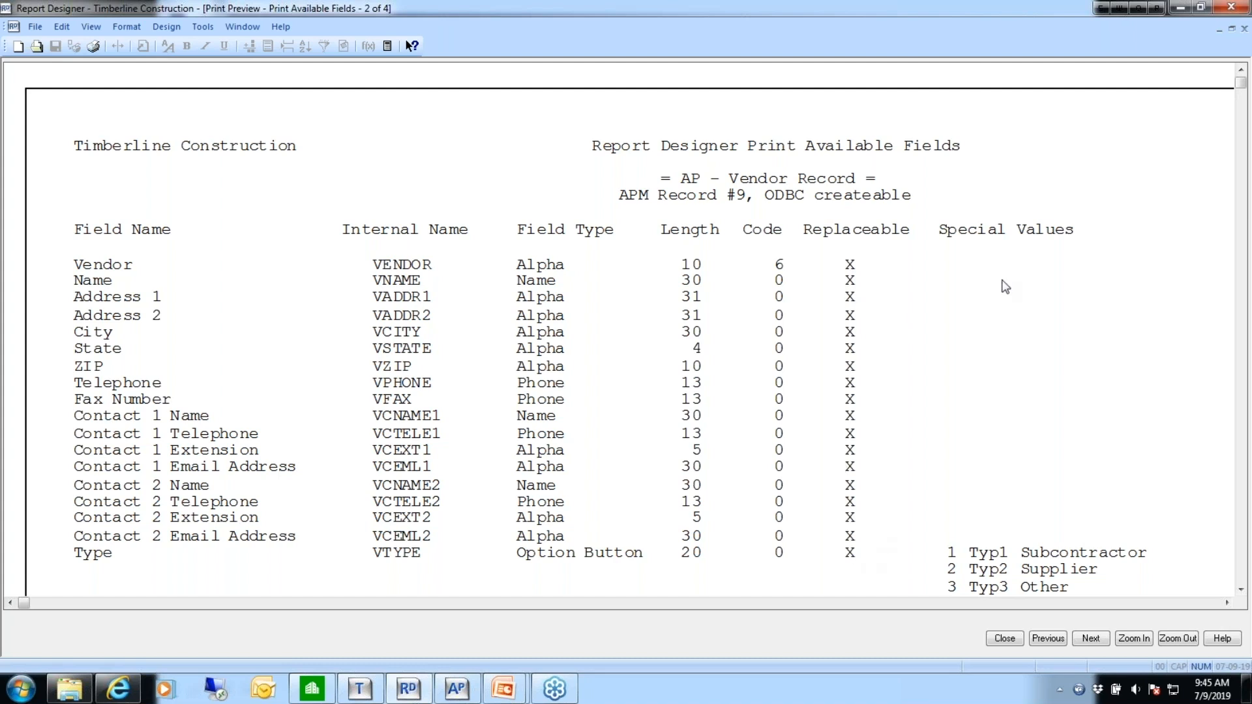
pyautogui.click(1241, 589)
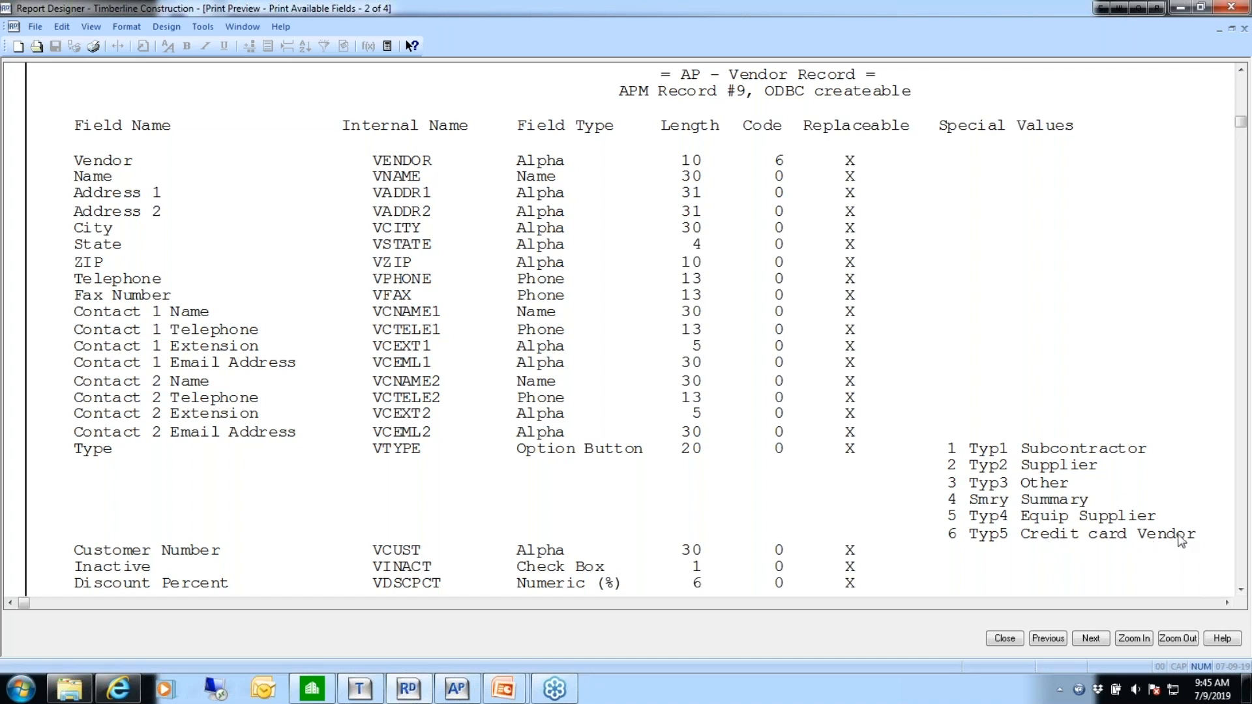
pyautogui.click(1241, 553)
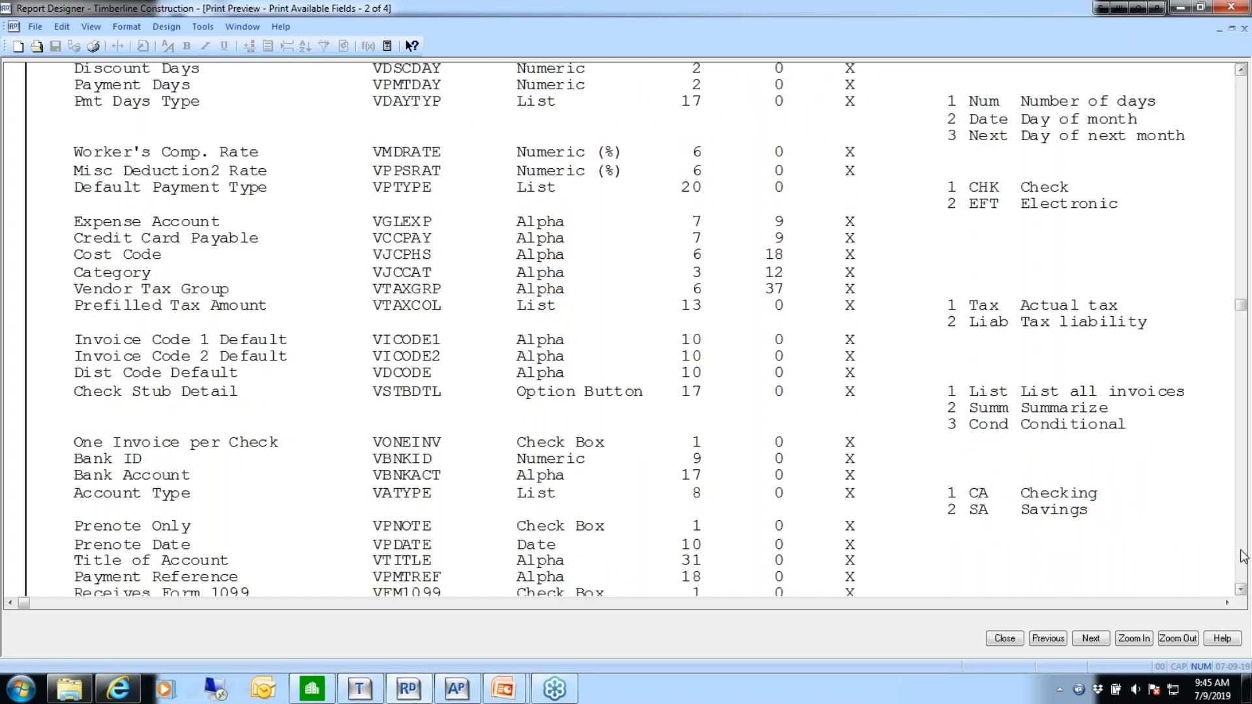
pyautogui.click(1241, 555)
pyautogui.click(1241, 554)
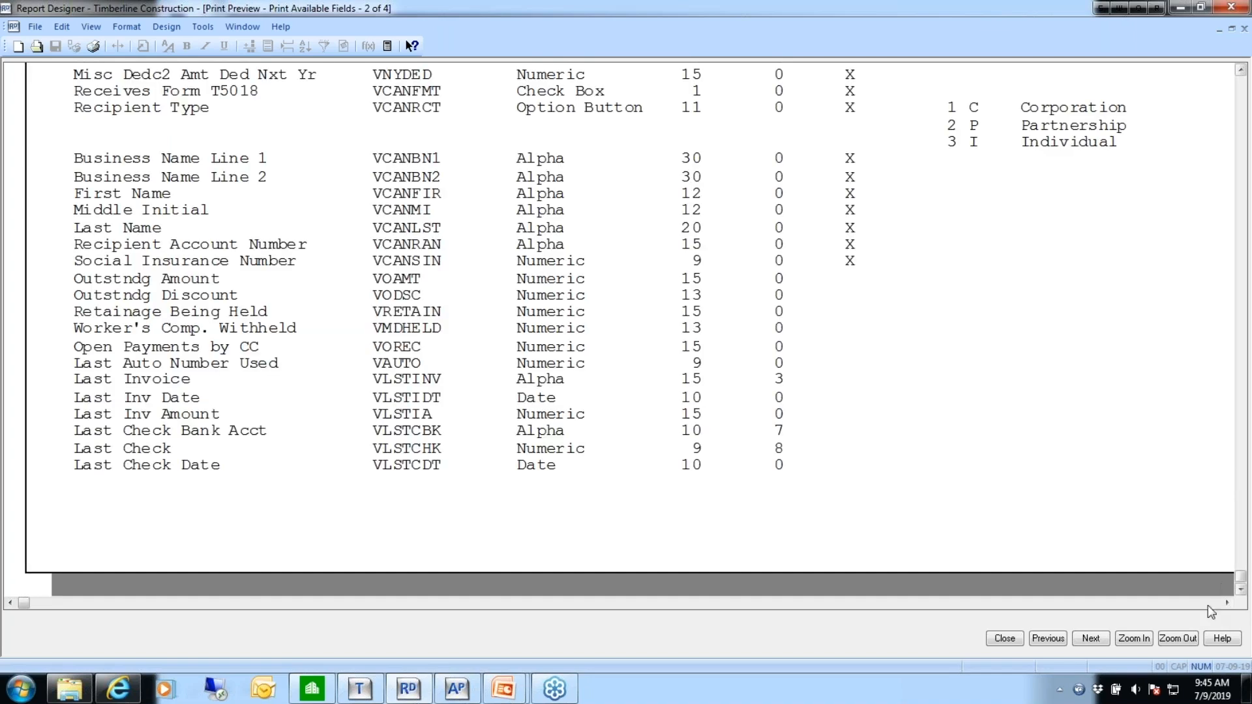
pyautogui.click(1083, 640)
pyautogui.click(1083, 640)
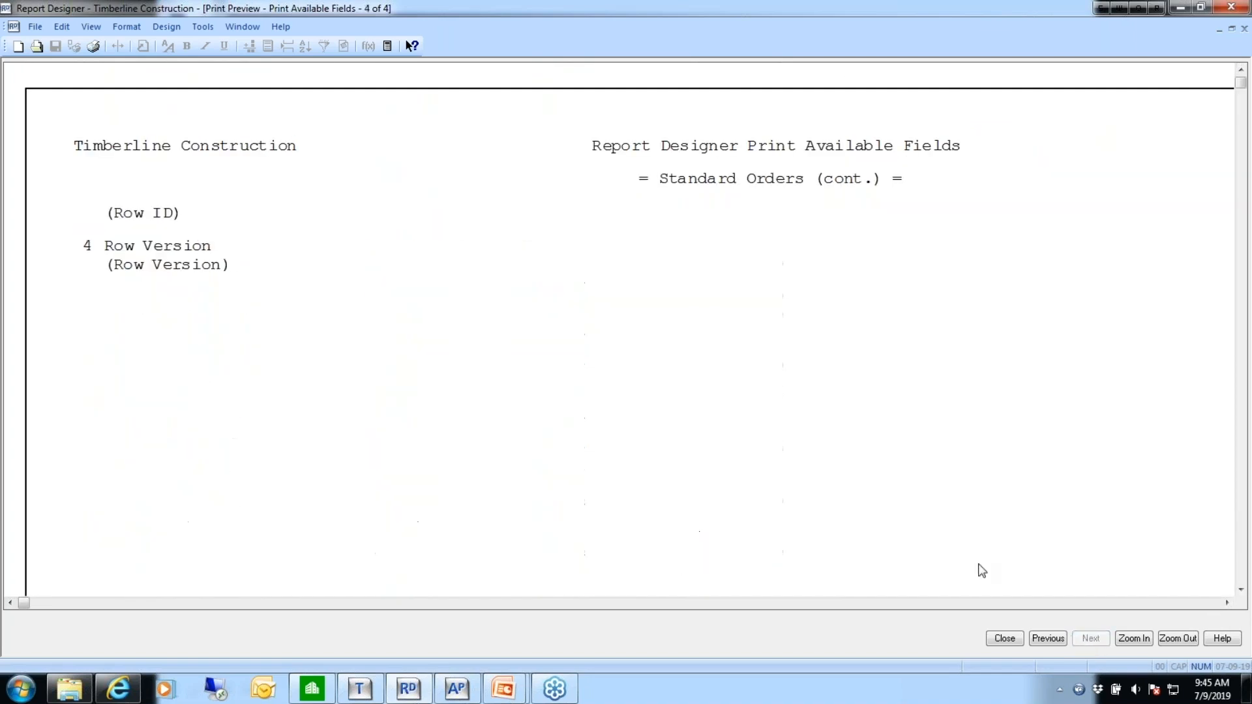
pyautogui.click(1047, 639)
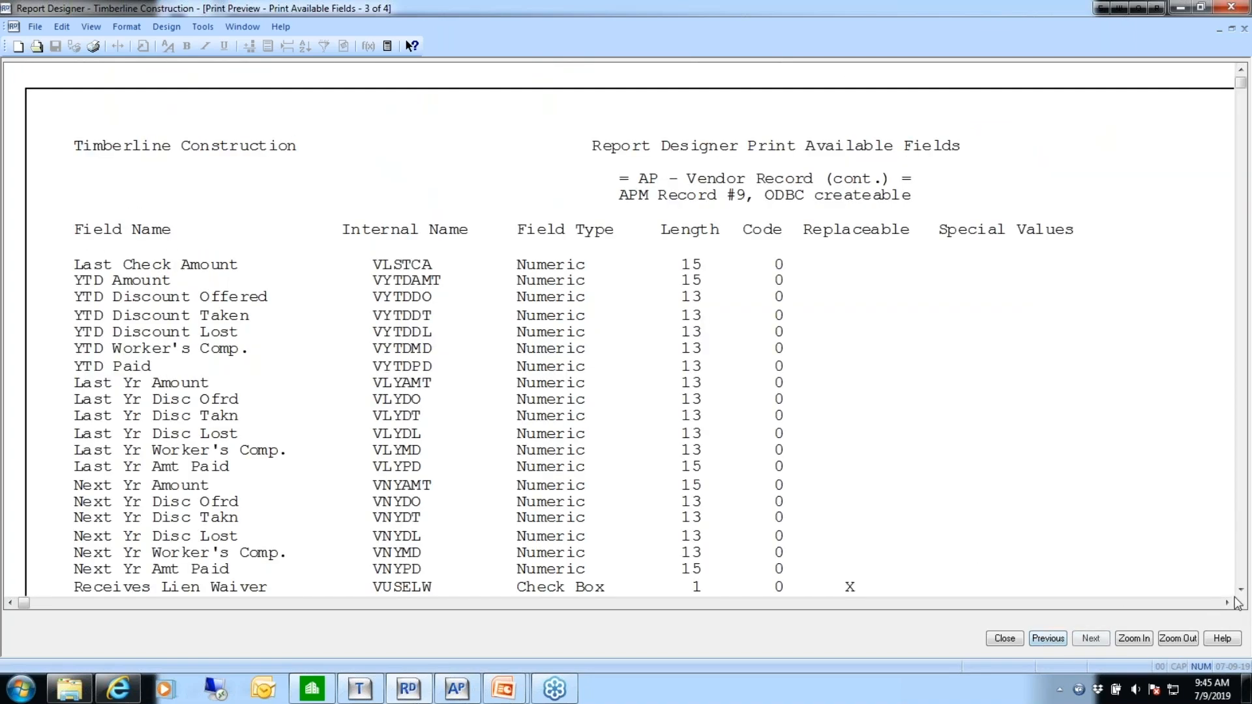
pyautogui.click(1241, 589)
pyautogui.moveTo(1241, 590); pyautogui.dragTo(1241, 590)
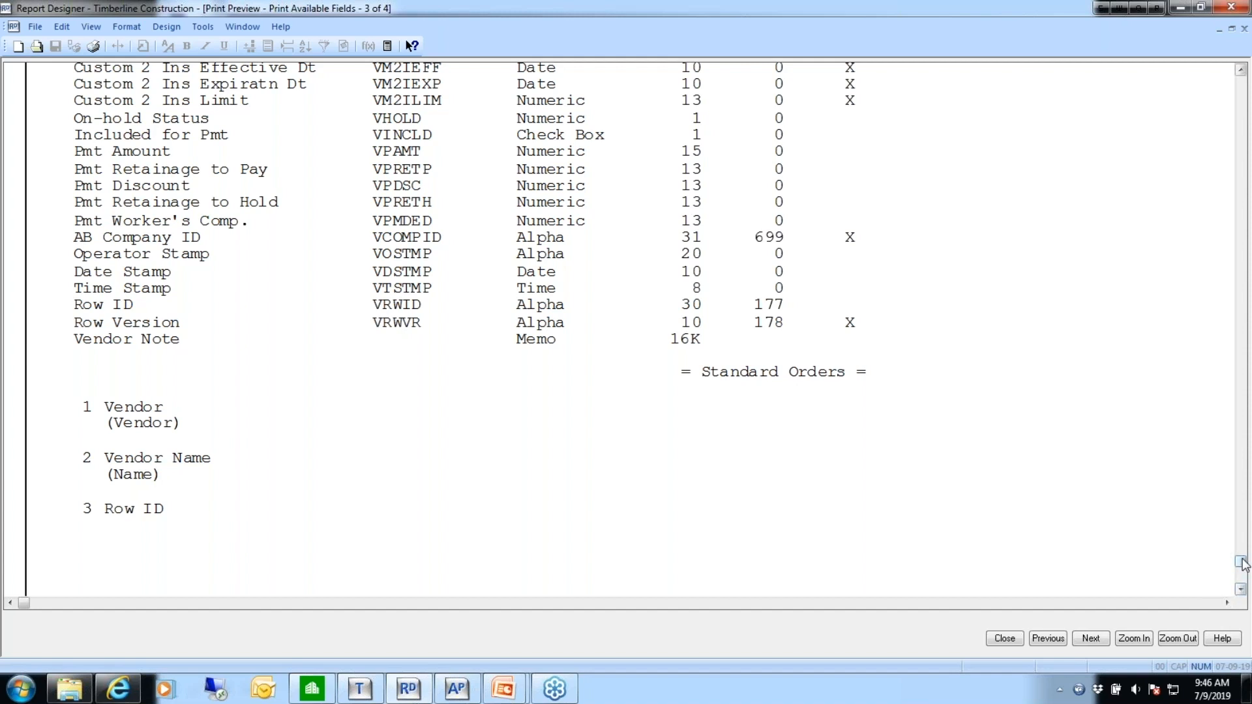
pyautogui.moveTo(1242, 562); pyautogui.dragTo(1243, 564)
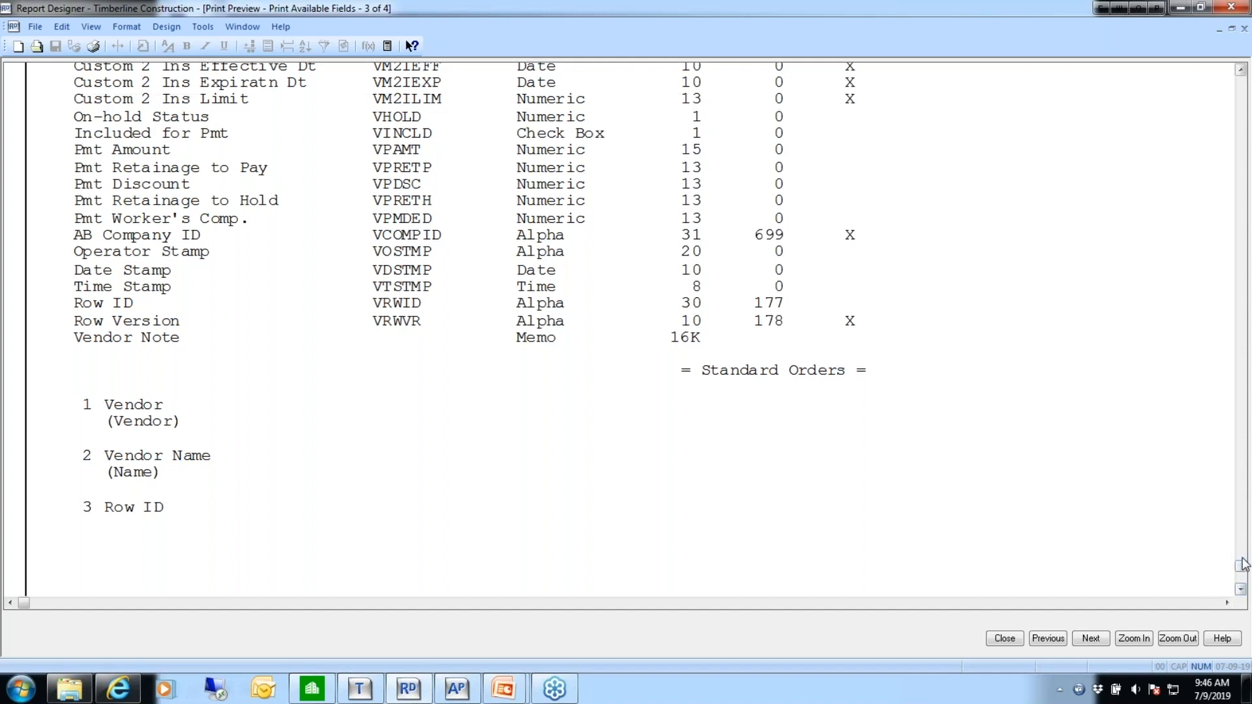
# Return to the report's first page to examine the AP - Invoice record's Standard Orders, and close the preview and its print selection without printing
pyautogui.click(1048, 642)
pyautogui.click(1047, 640)
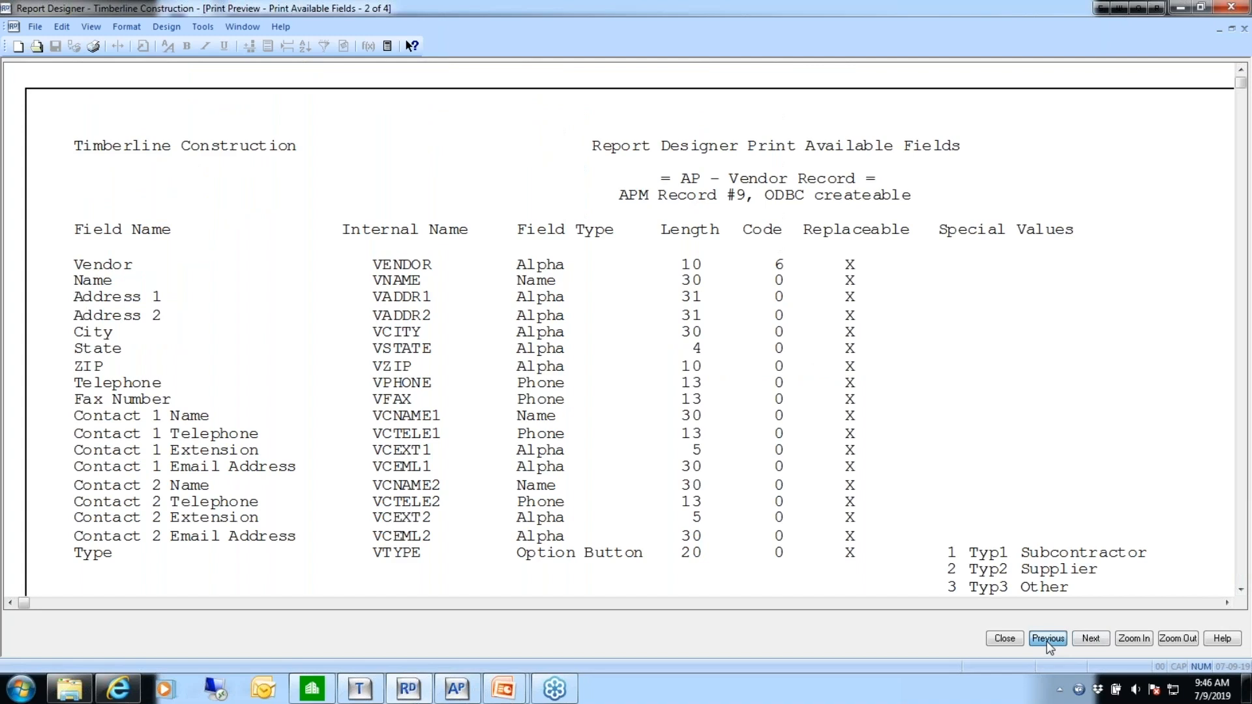
pyautogui.click(1239, 590)
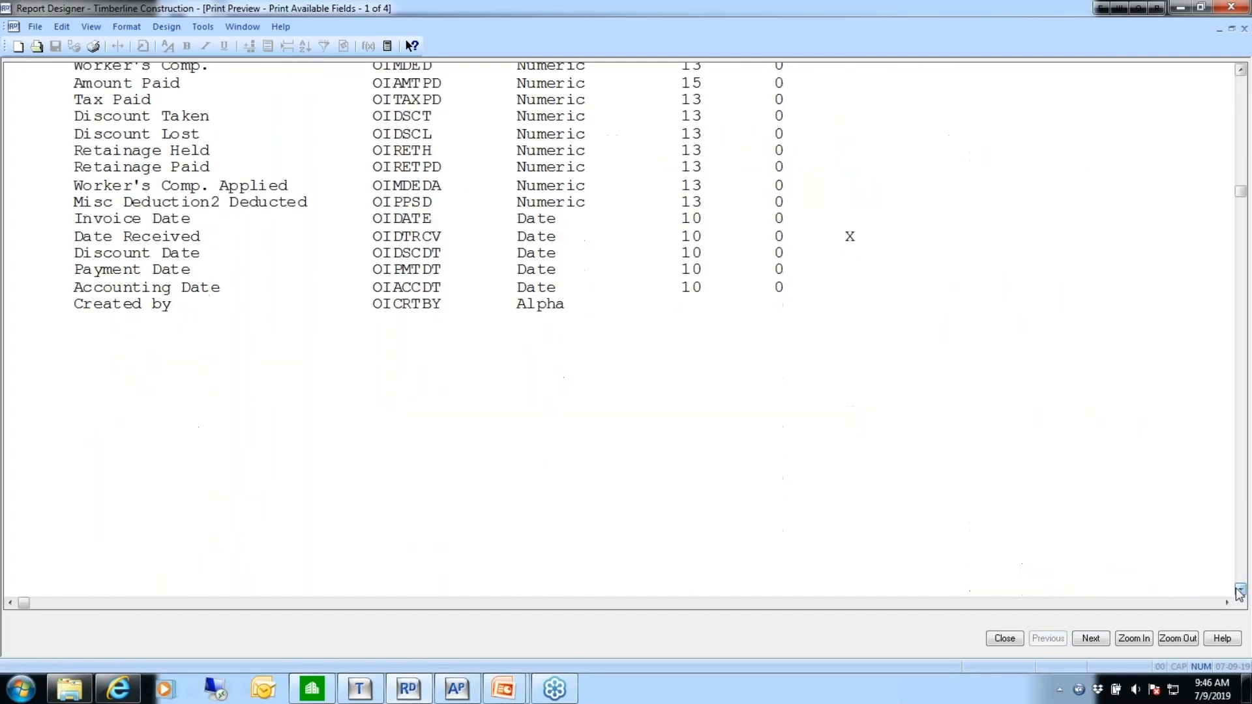
pyautogui.moveTo(1240, 590); pyautogui.dragTo(1239, 591)
pyautogui.click(1239, 591)
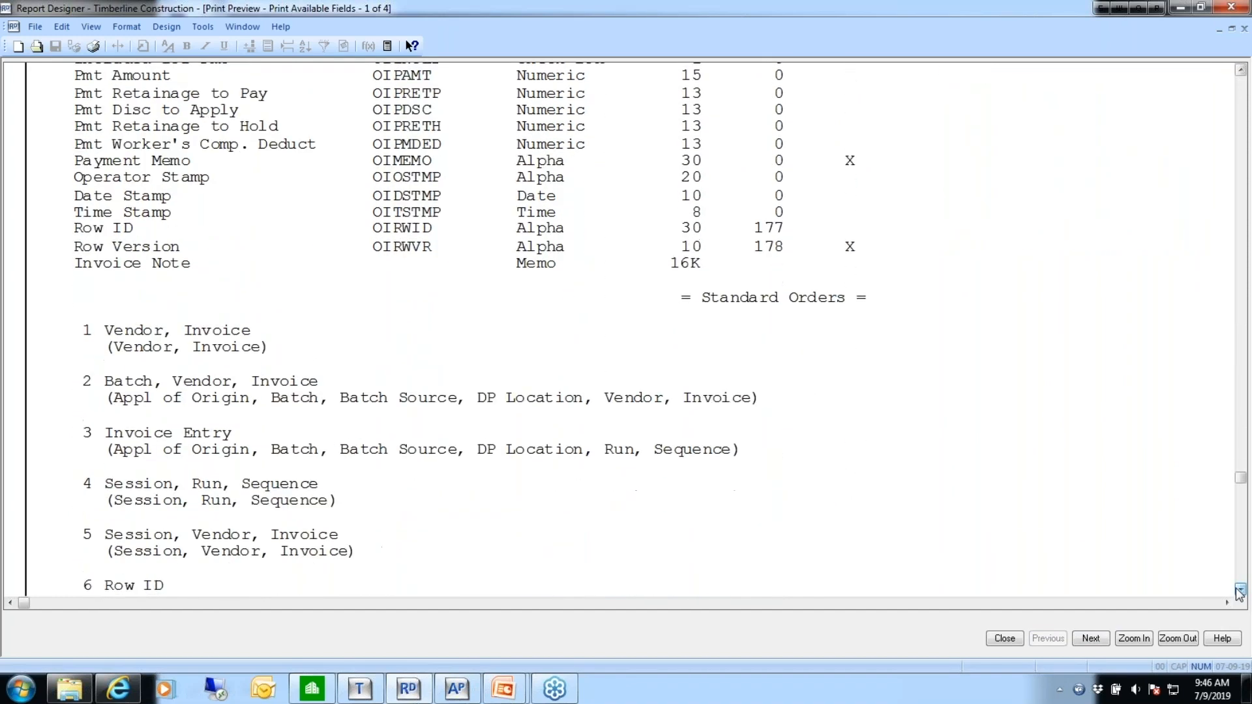
pyautogui.click(1239, 591)
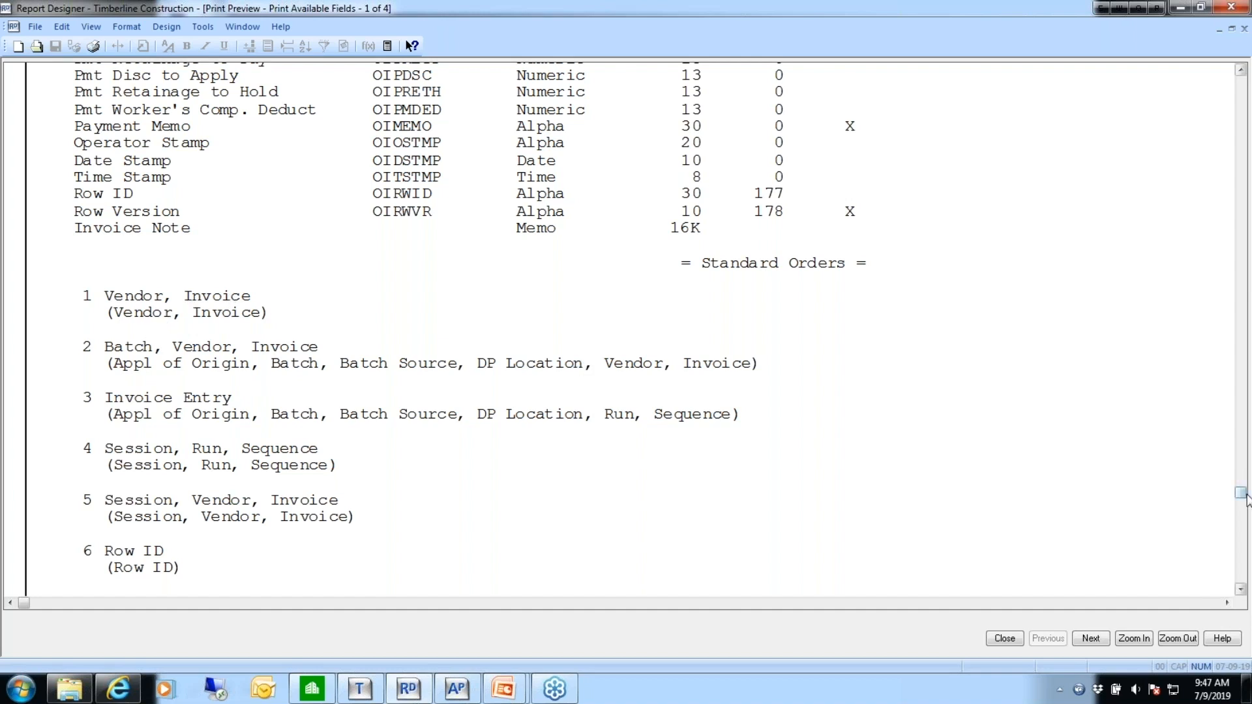
pyautogui.moveTo(1240, 496); pyautogui.dragTo(1241, 486)
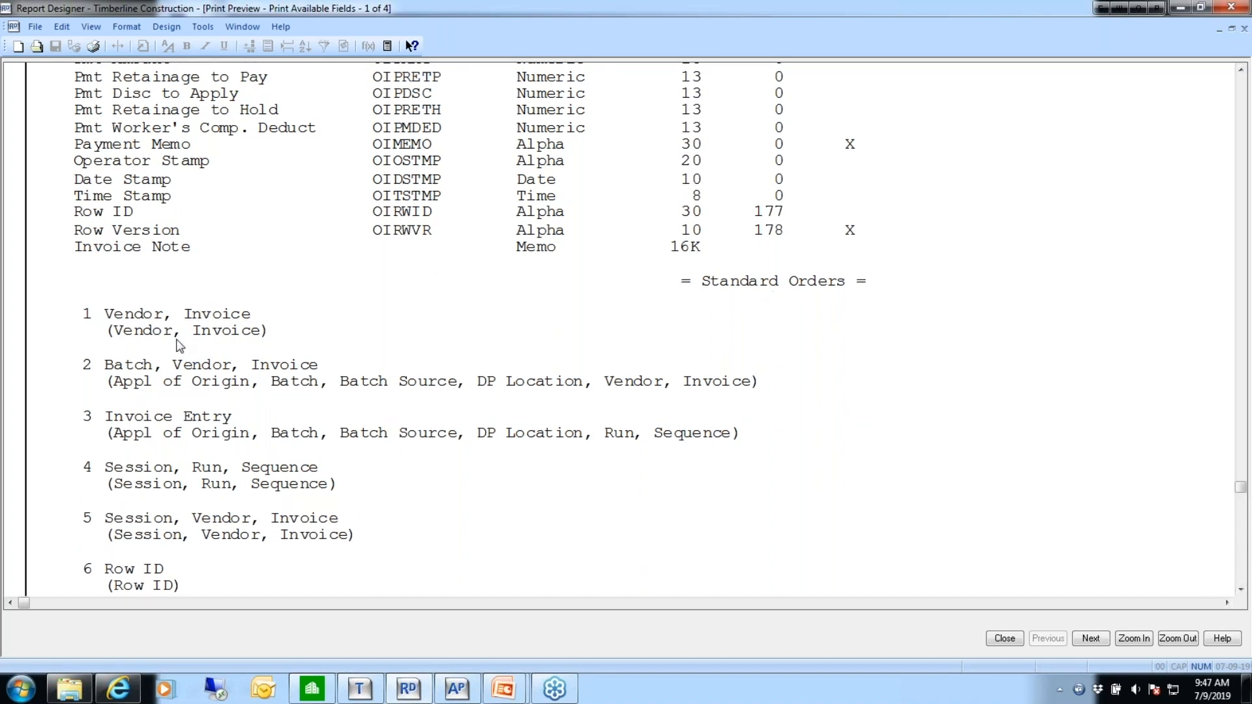
pyautogui.click(1002, 640)
pyautogui.click(608, 423)
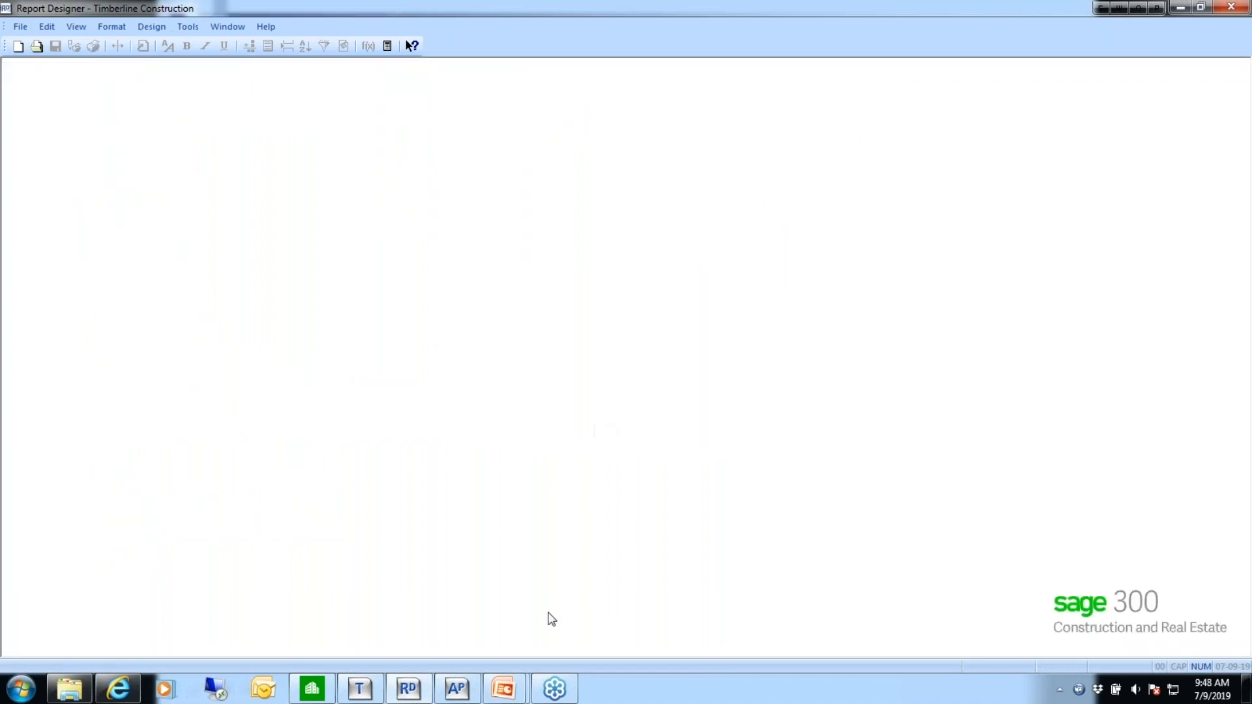
# Switch to the running PowerPoint slide show and advance to the Sage Data Structure slide that defines "Key"
pyautogui.moveTo(513, 696)
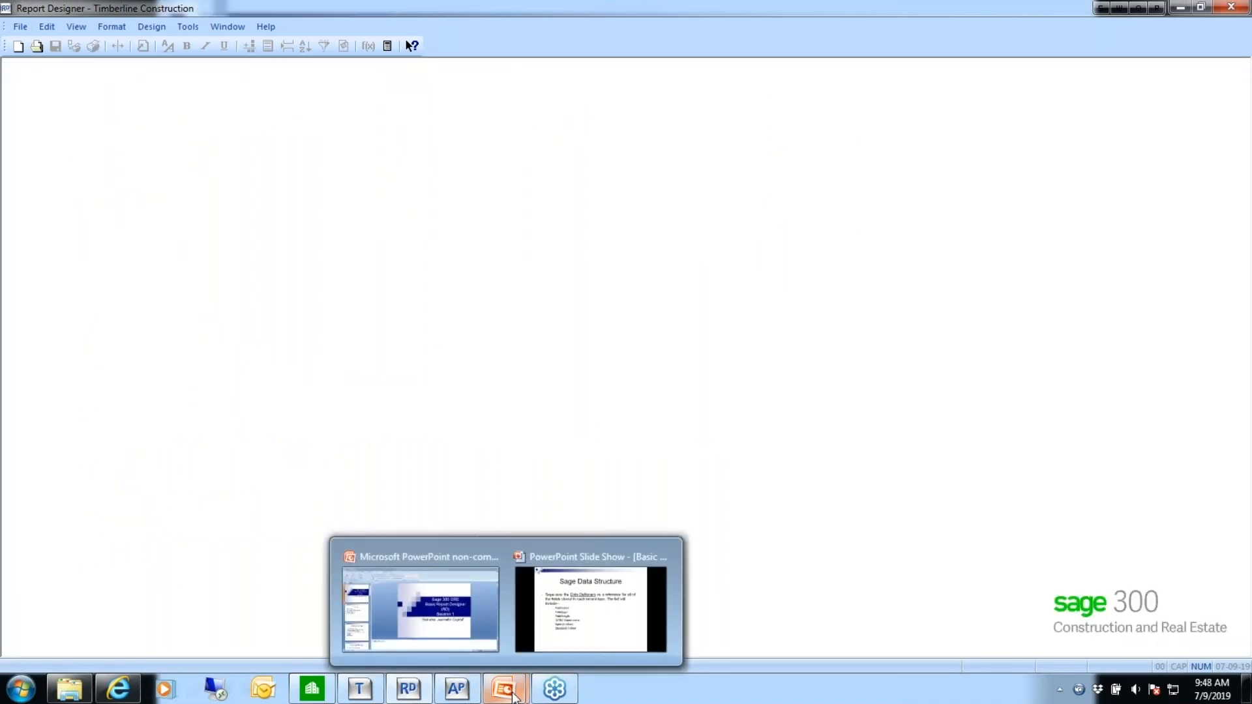
pyautogui.click(572, 613)
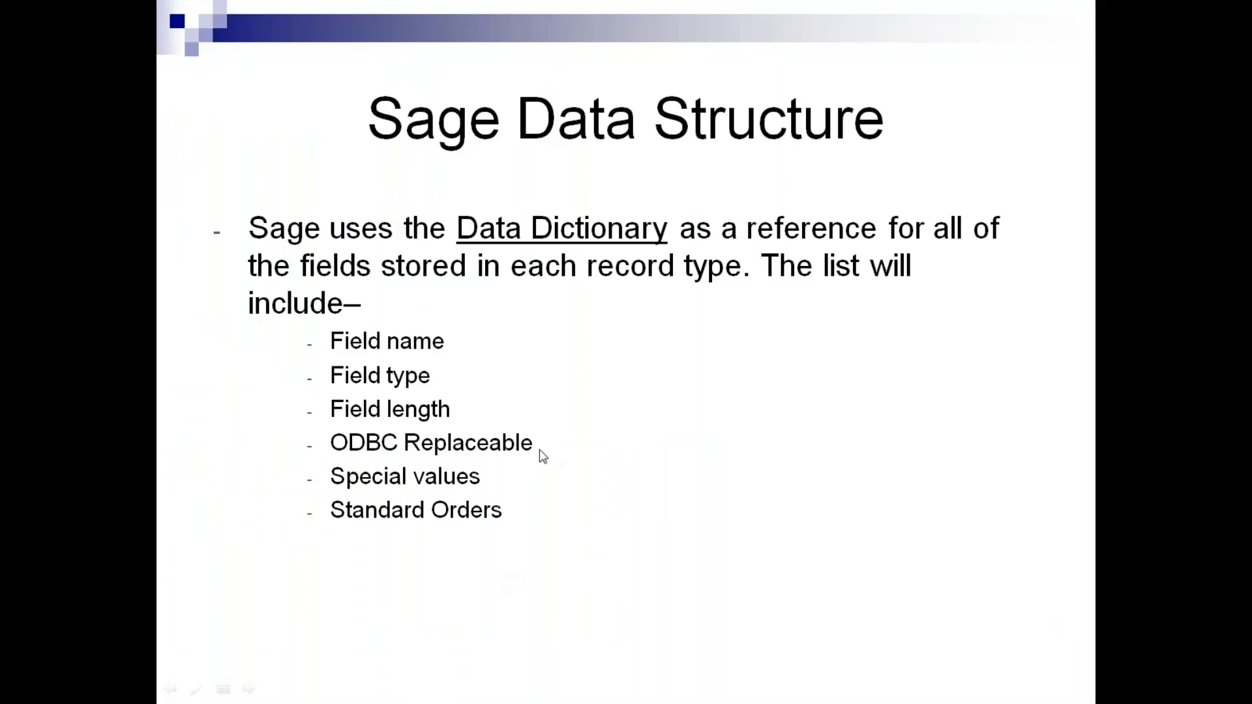
pyautogui.click(637, 485)
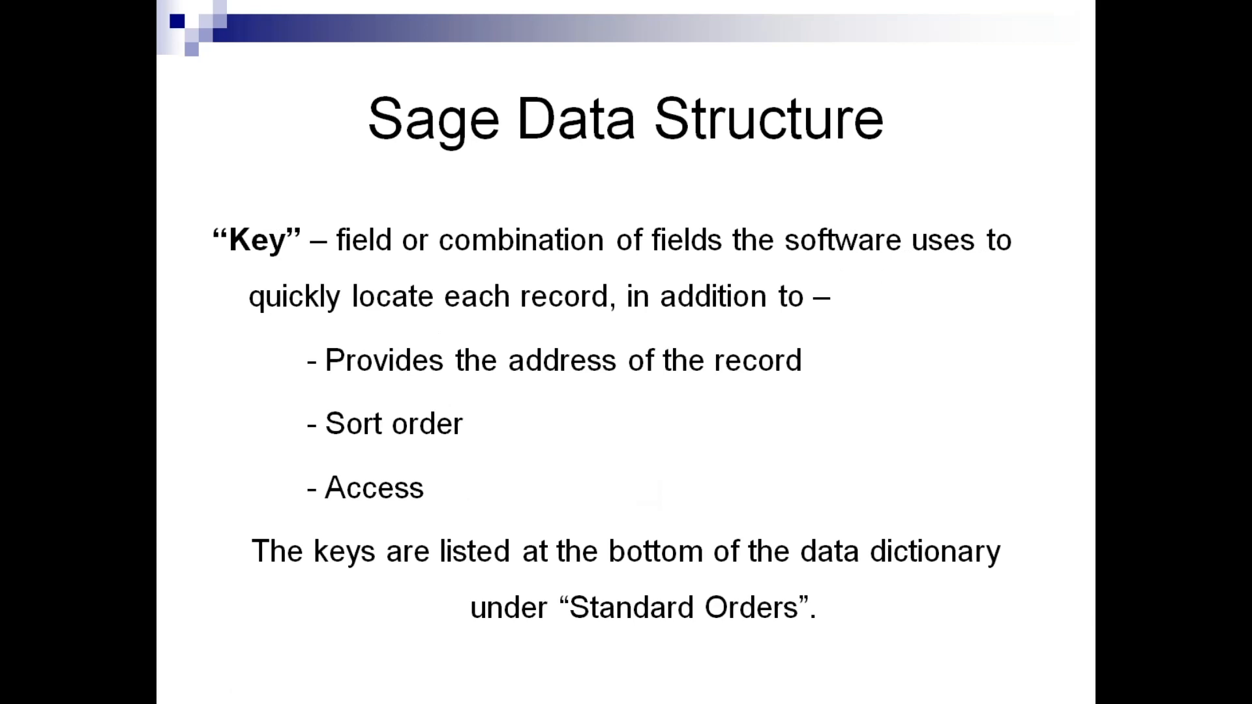
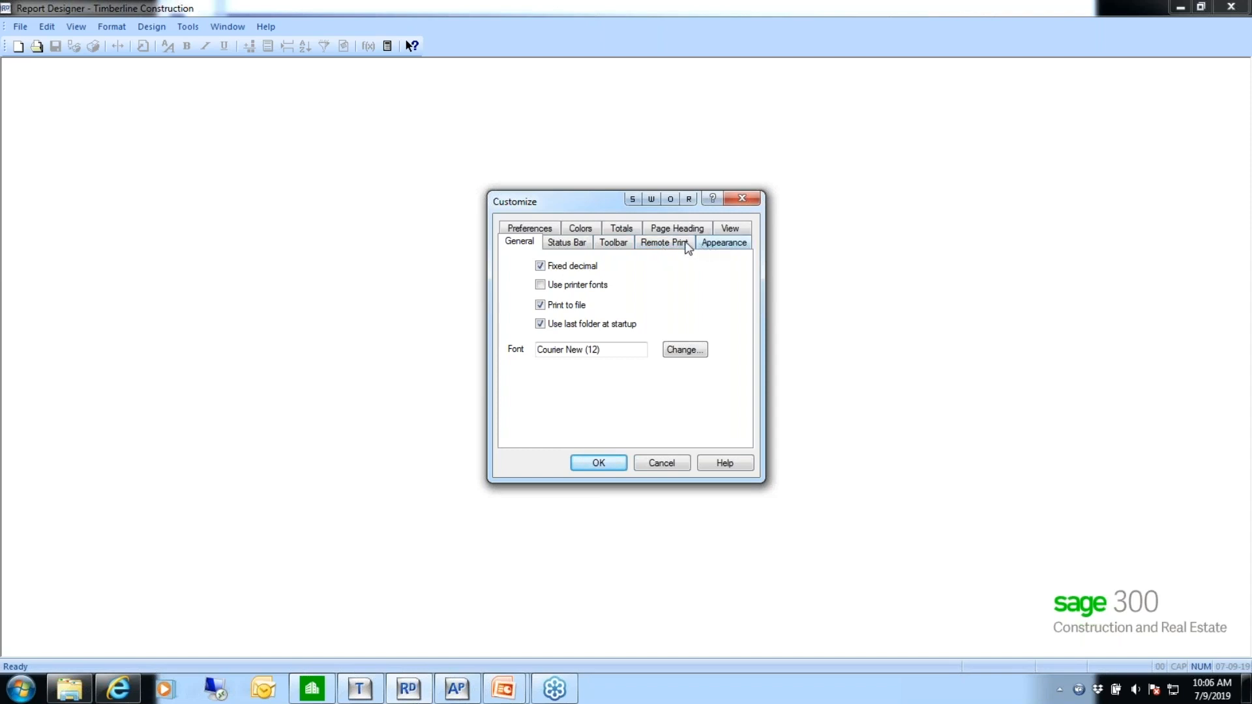
# Review the Preferences, Colors and Totals customization settings, including column headings, negative format and default totals options
pyautogui.click(521, 232)
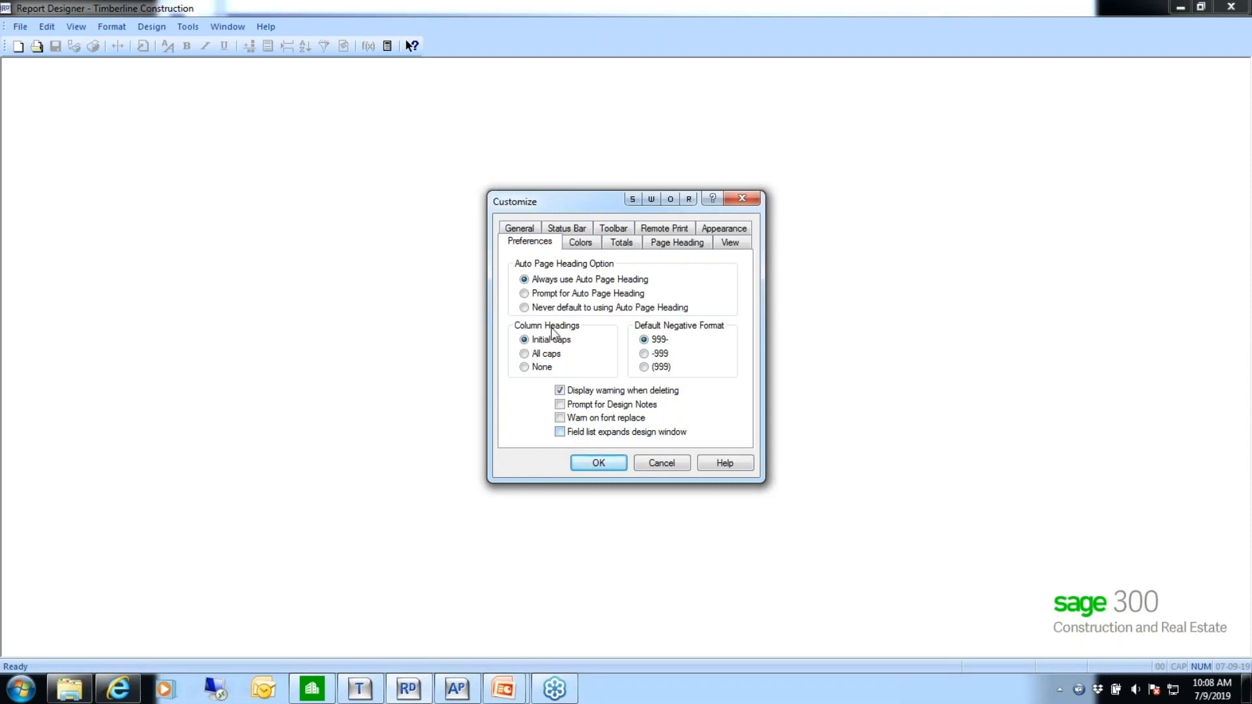
pyautogui.click(583, 244)
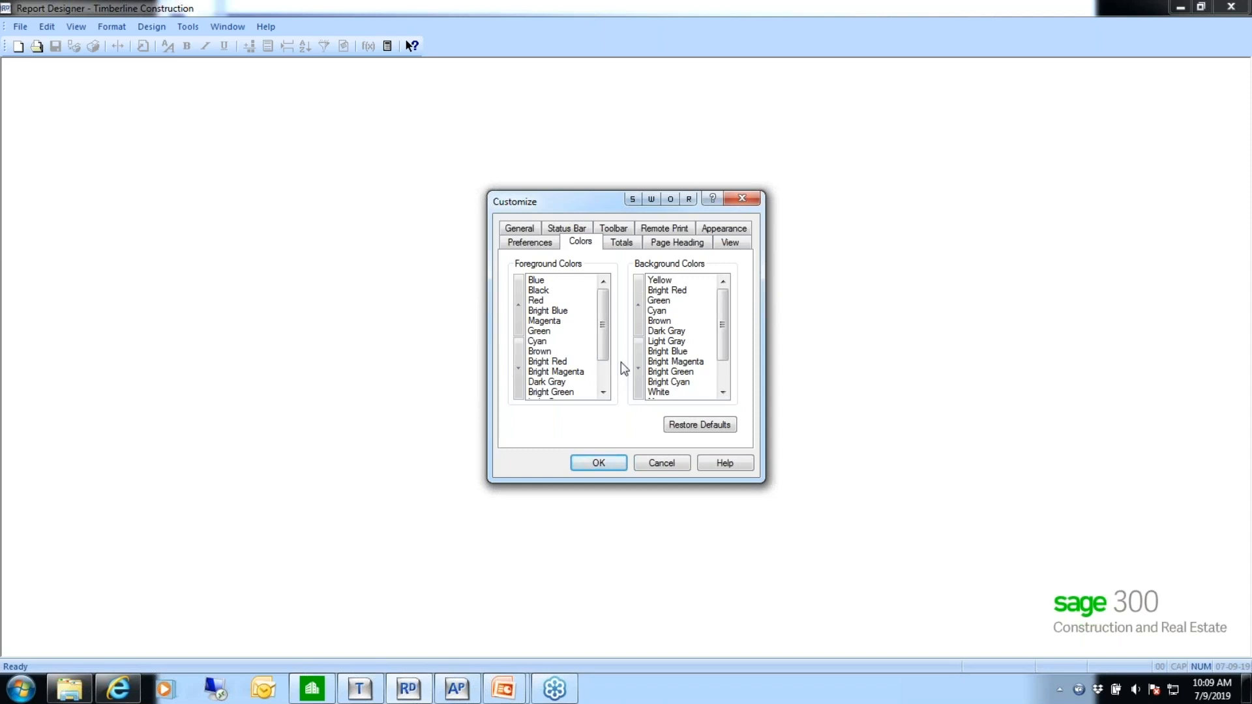
pyautogui.click(621, 243)
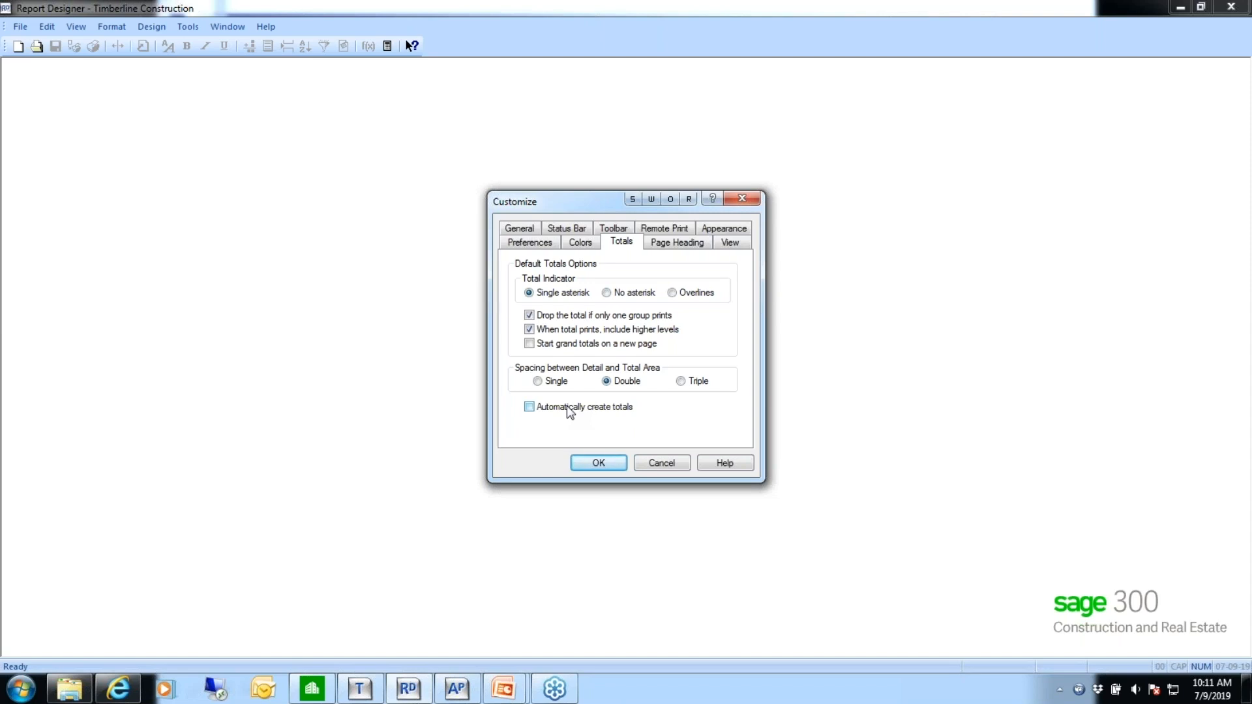
# In the default page heading options, turn off Record Security, toggle Design Name on and off, and choose mm-dd-yy as the report date format
pyautogui.click(672, 244)
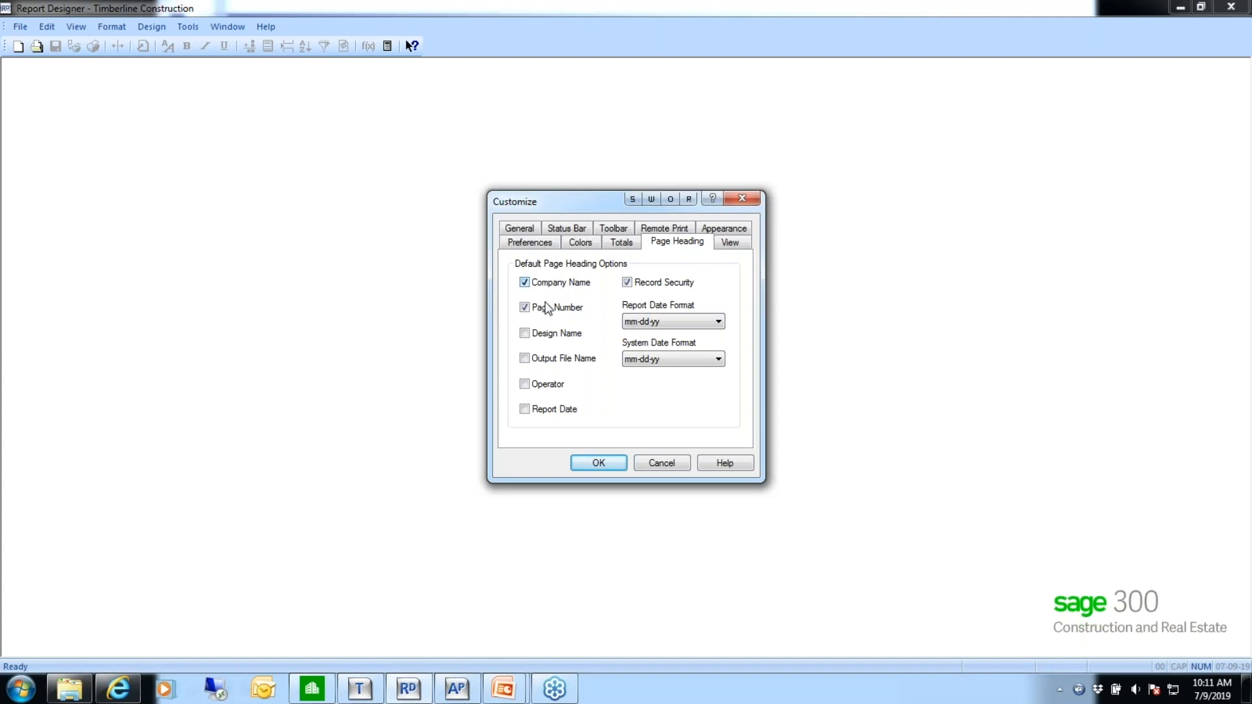
pyautogui.click(628, 282)
pyautogui.click(524, 333)
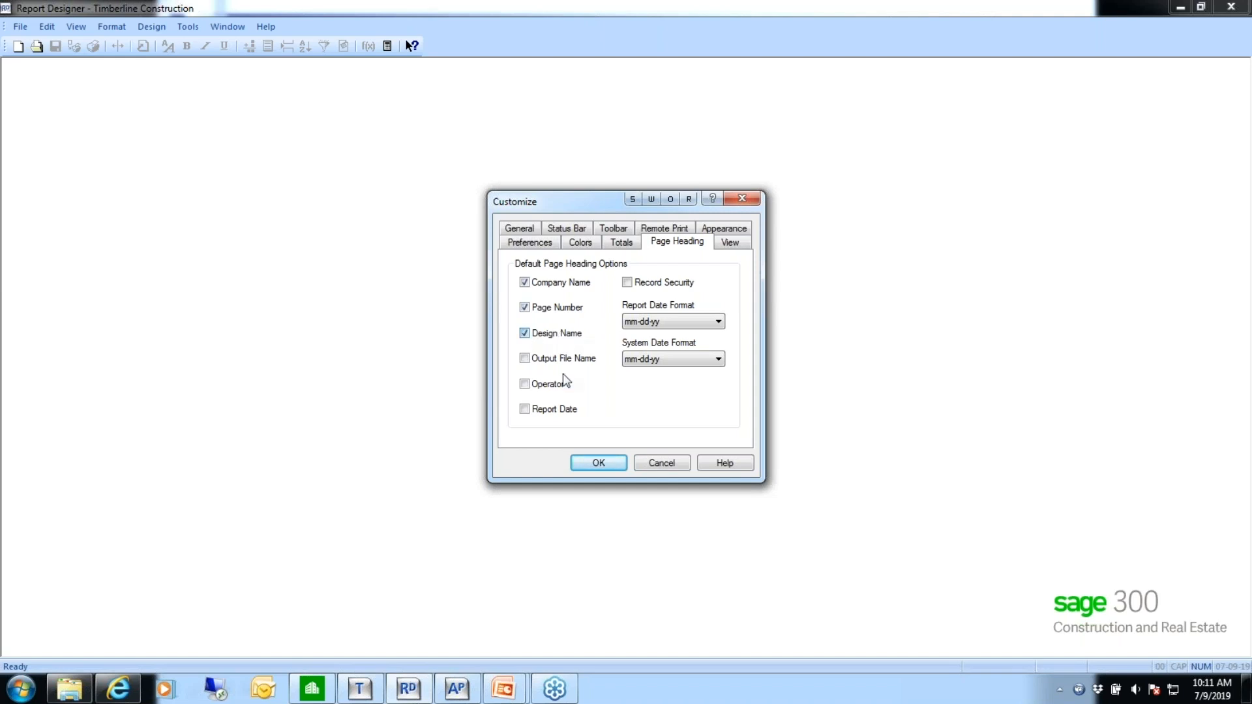
pyautogui.click(524, 334)
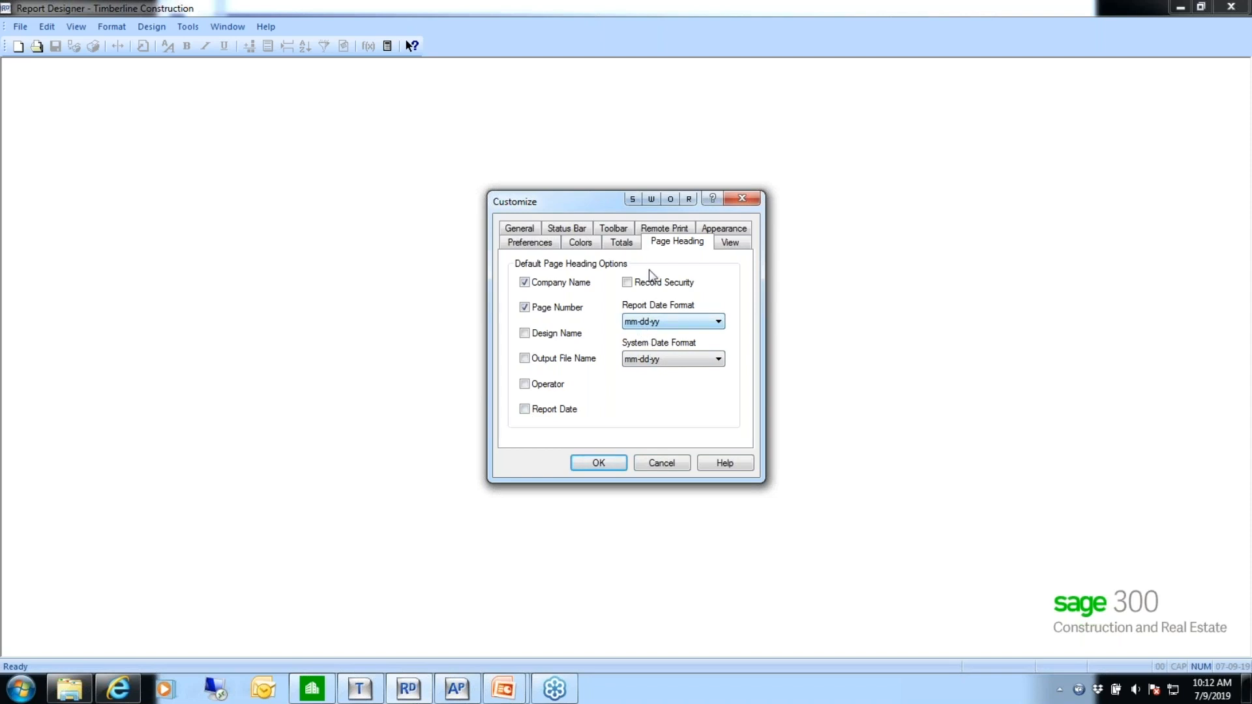
pyautogui.click(717, 321)
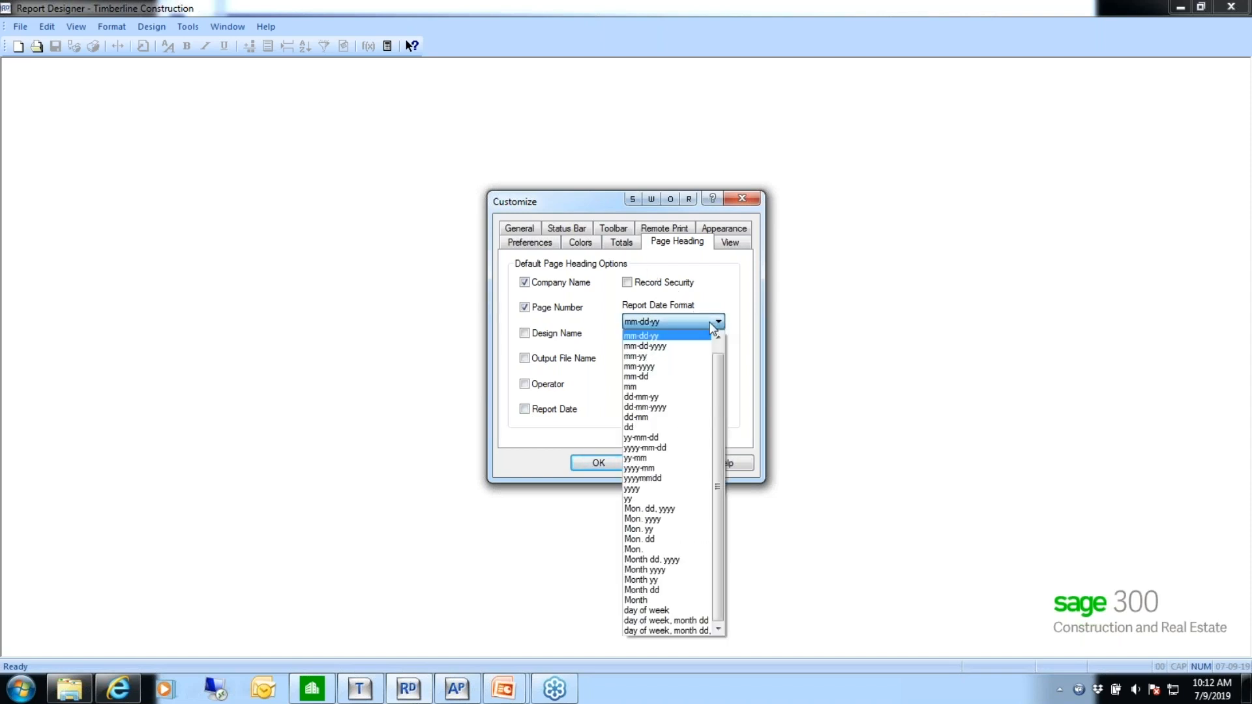
pyautogui.click(661, 335)
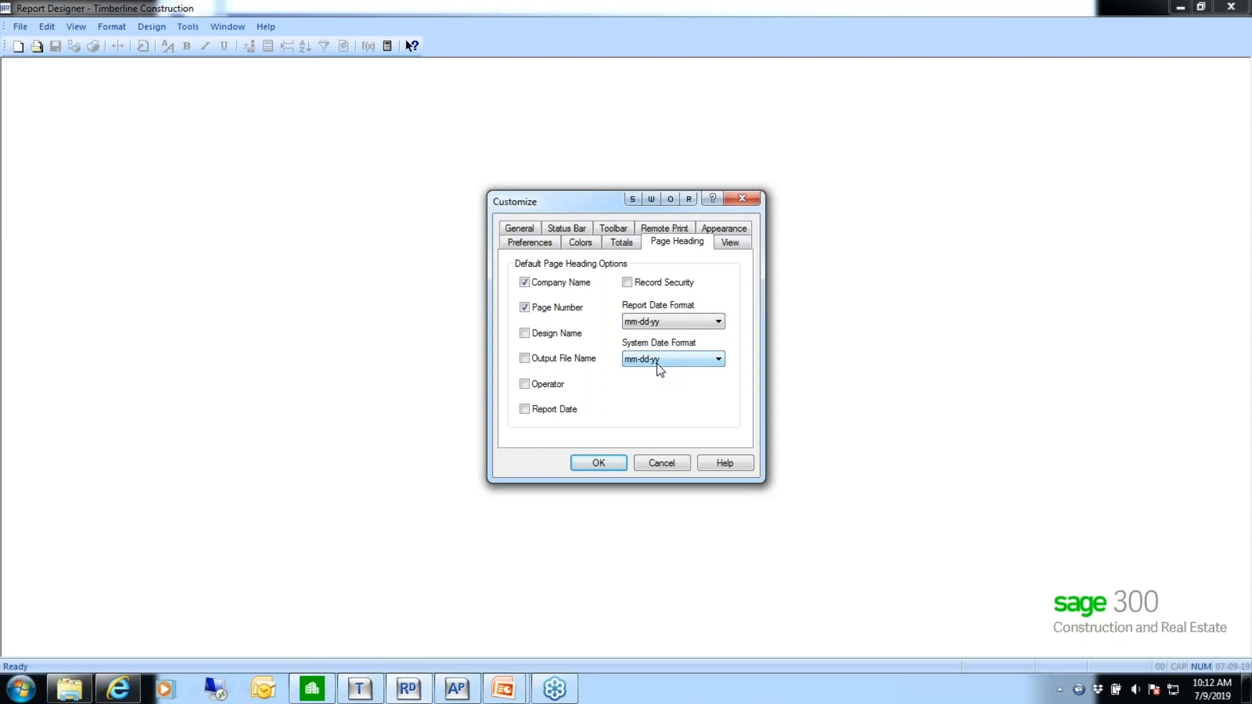
# Review the default view options, try toggling Header and Footer among the initially open windows, and cancel the customization
pyautogui.click(731, 243)
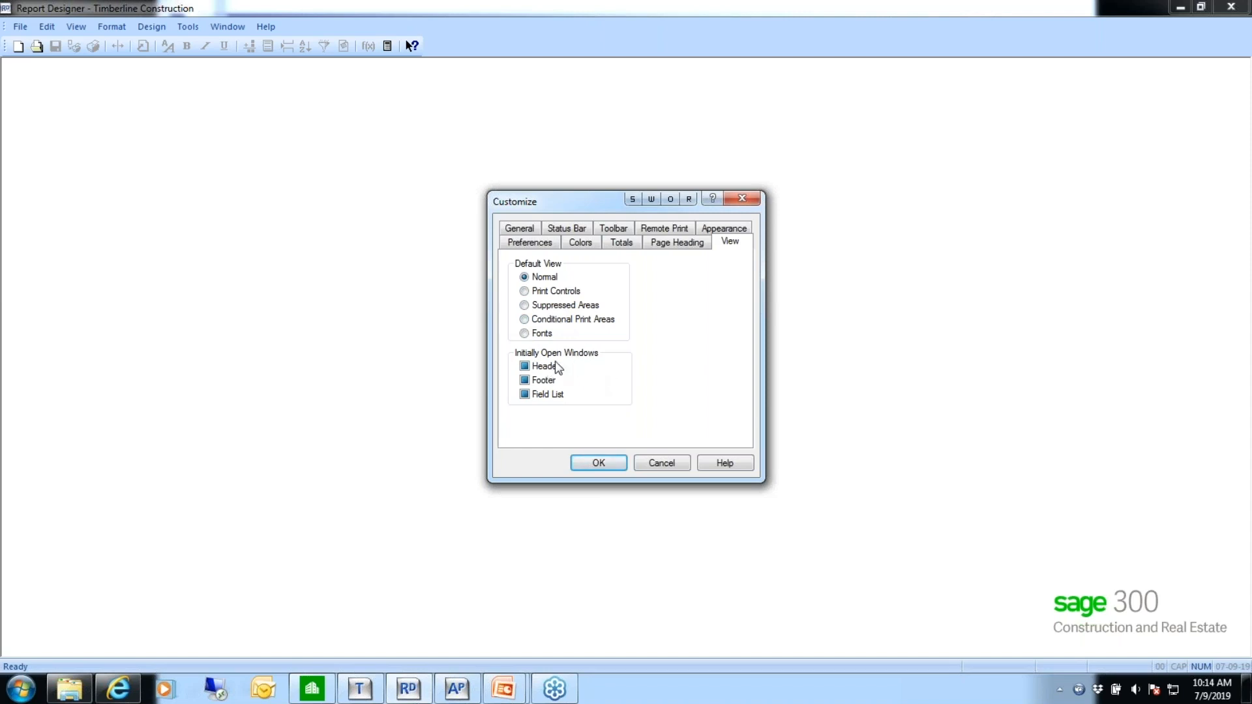
pyautogui.click(526, 366)
pyautogui.click(524, 381)
pyautogui.click(524, 379)
pyautogui.click(656, 460)
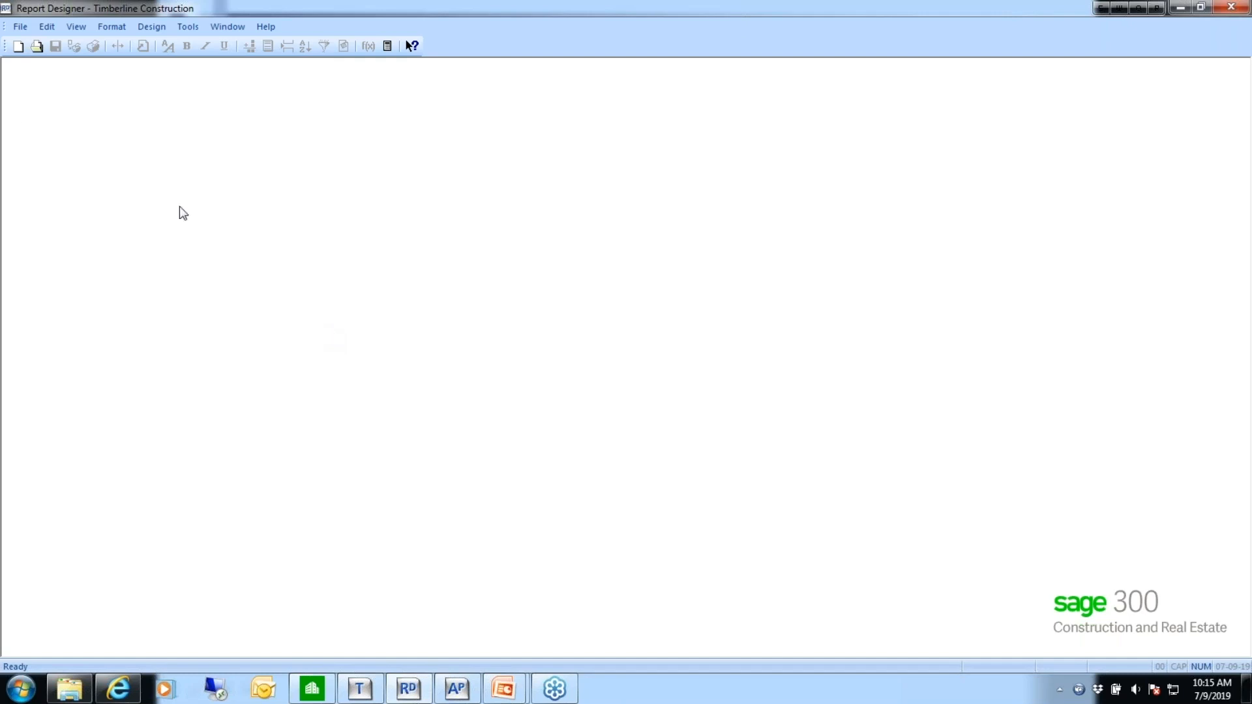
# Start a new design and add the AP - Invoice and AP - Vendor records to it
pyautogui.click(19, 29)
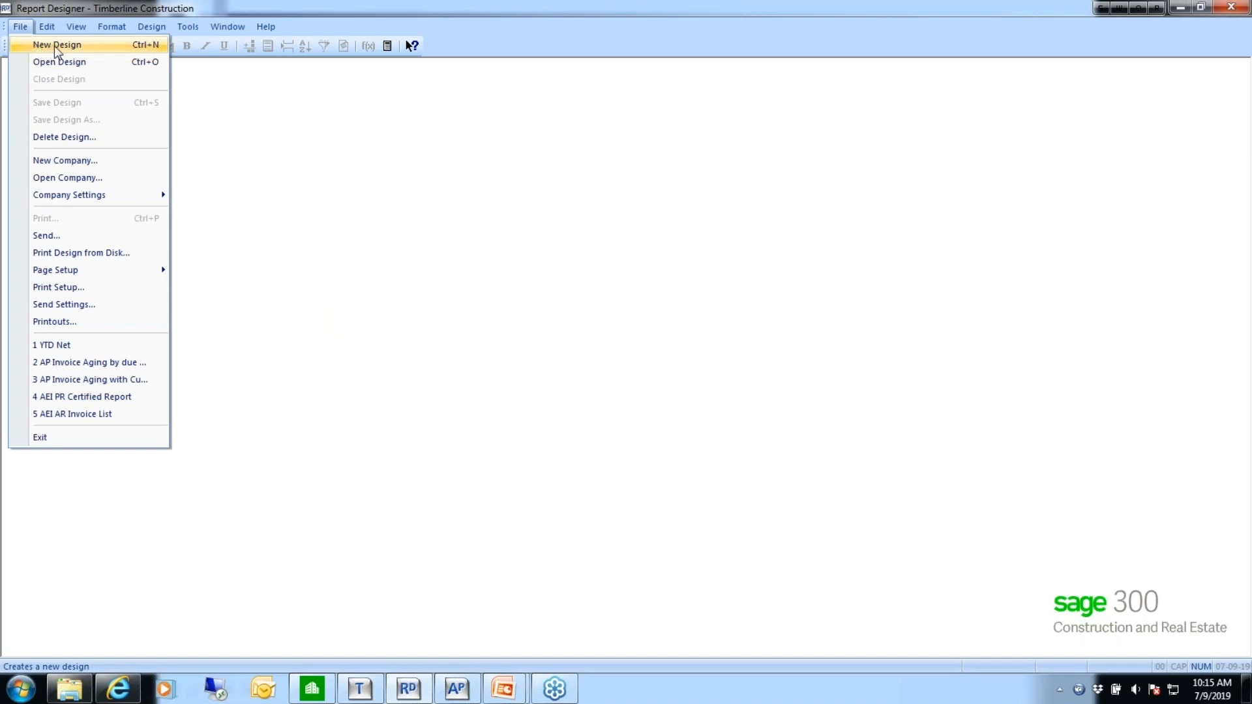
pyautogui.click(56, 45)
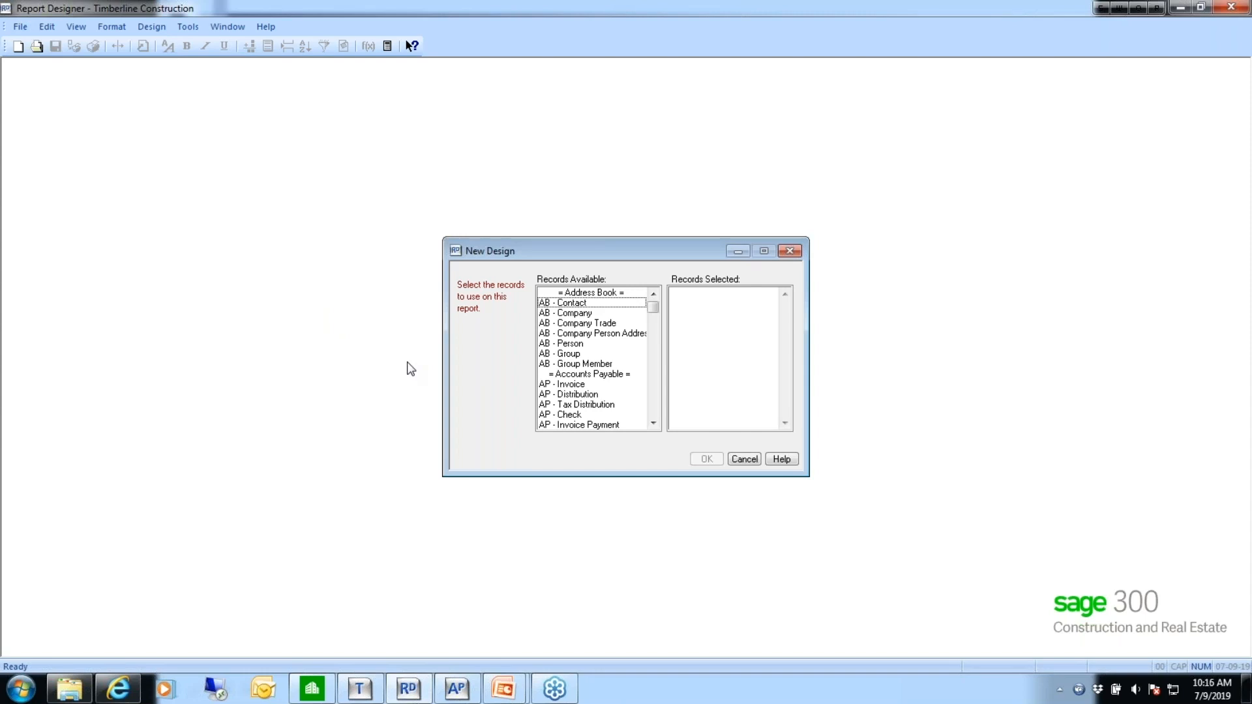
pyautogui.doubleClick(574, 384)
pyautogui.click(653, 423)
pyautogui.click(652, 422)
pyautogui.click(653, 422)
pyautogui.click(653, 422)
pyautogui.click(653, 422)
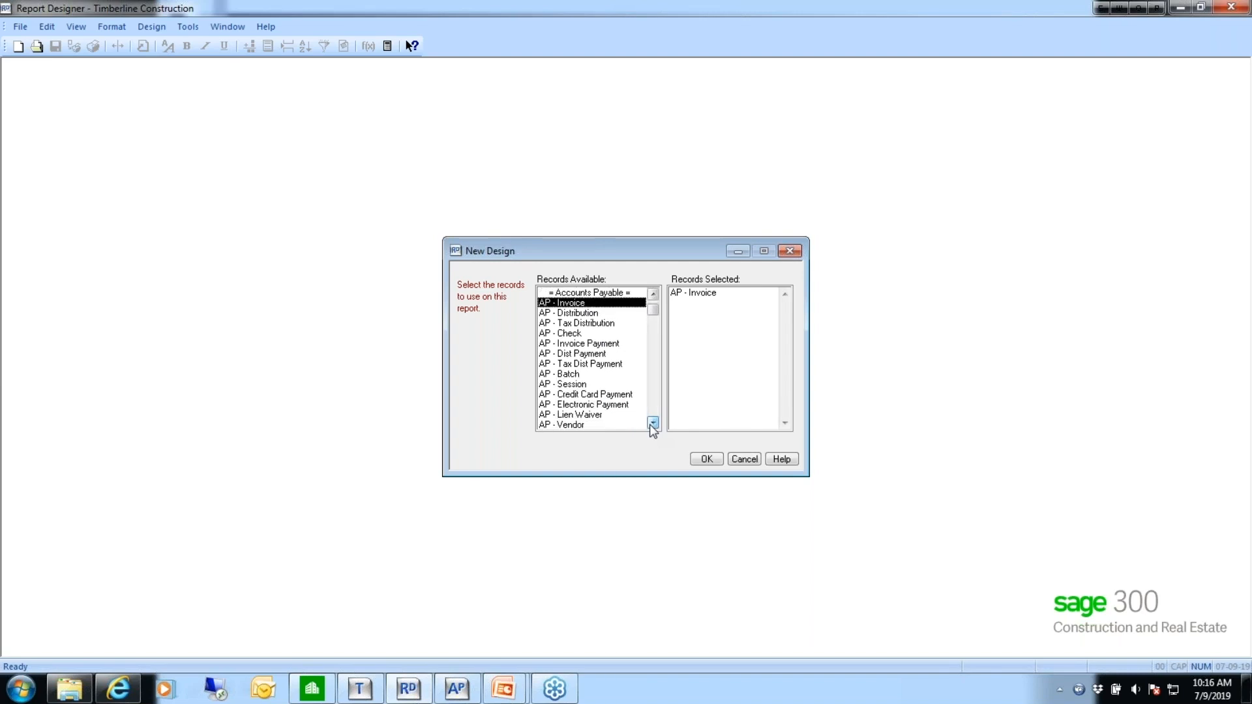
pyautogui.doubleClick(581, 426)
# Toggle the AP - Vendor record's selection and confirm the record choice to create the design
pyautogui.moveTo(456, 688)
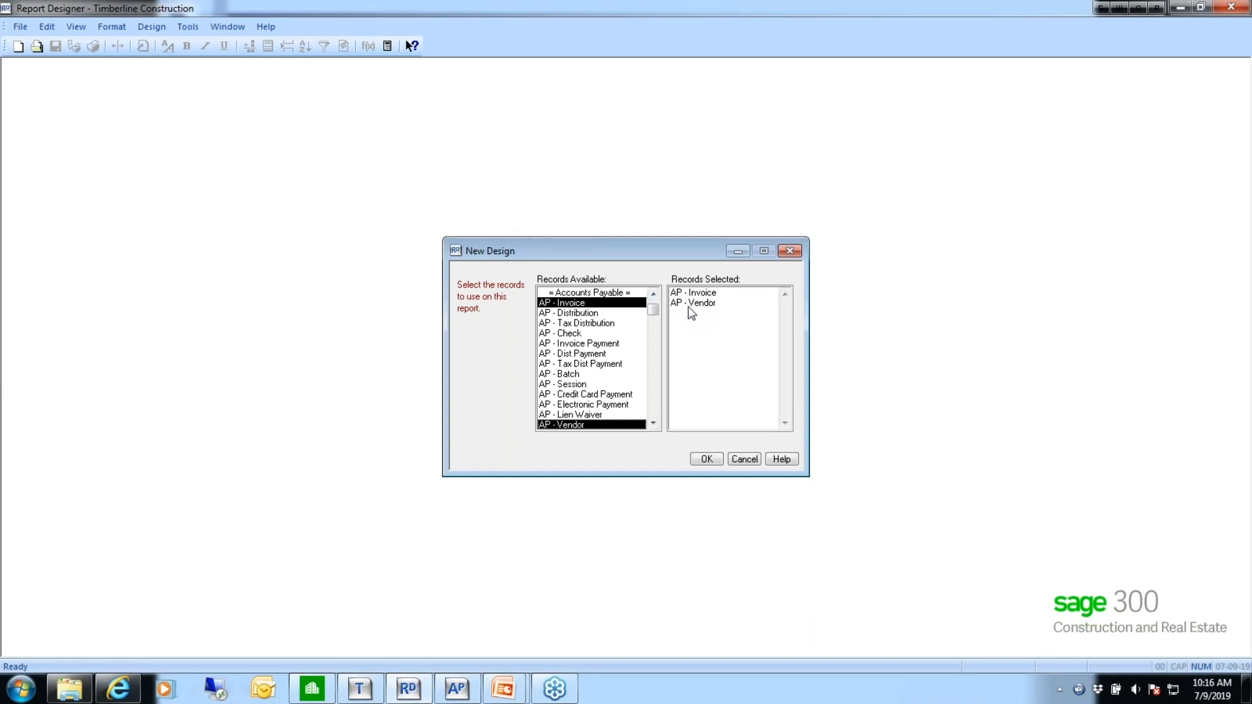
pyautogui.click(584, 426)
pyautogui.doubleClick(574, 425)
pyautogui.click(706, 460)
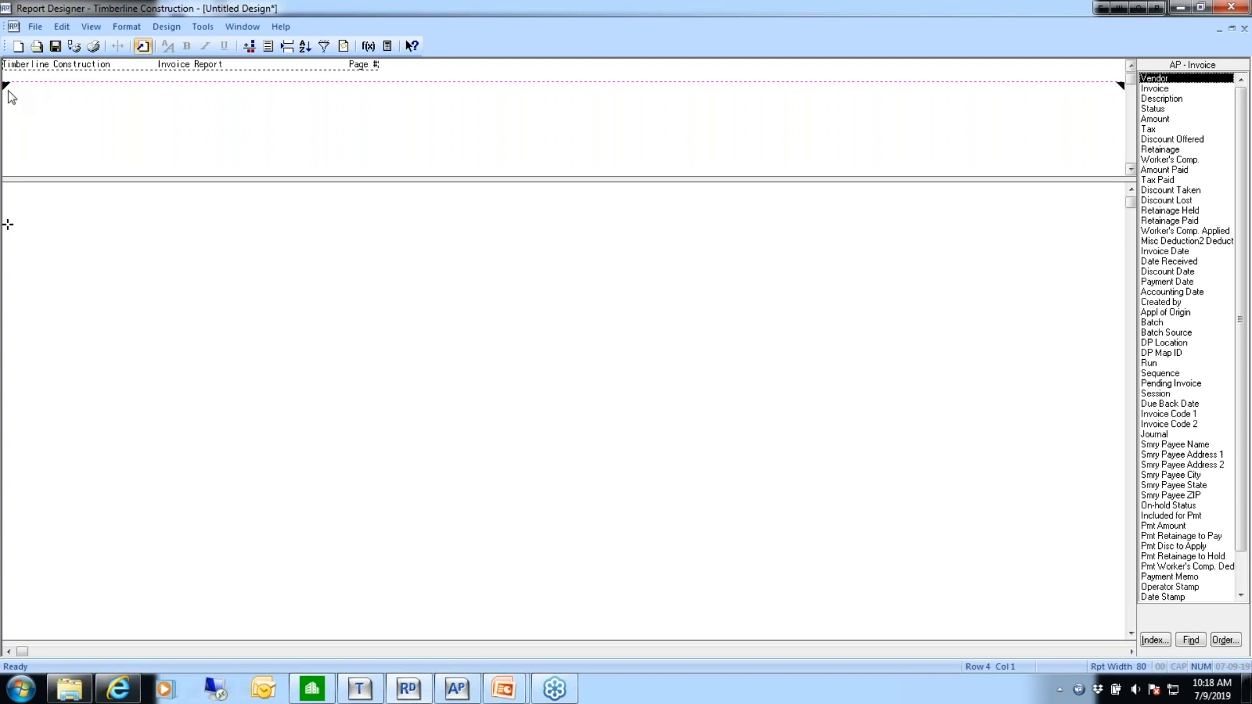
# Move the header's cut-off line down one row to row 3, and shrink the header pane to enlarge the body pane
pyautogui.moveTo(5, 84); pyautogui.dragTo(5, 94)
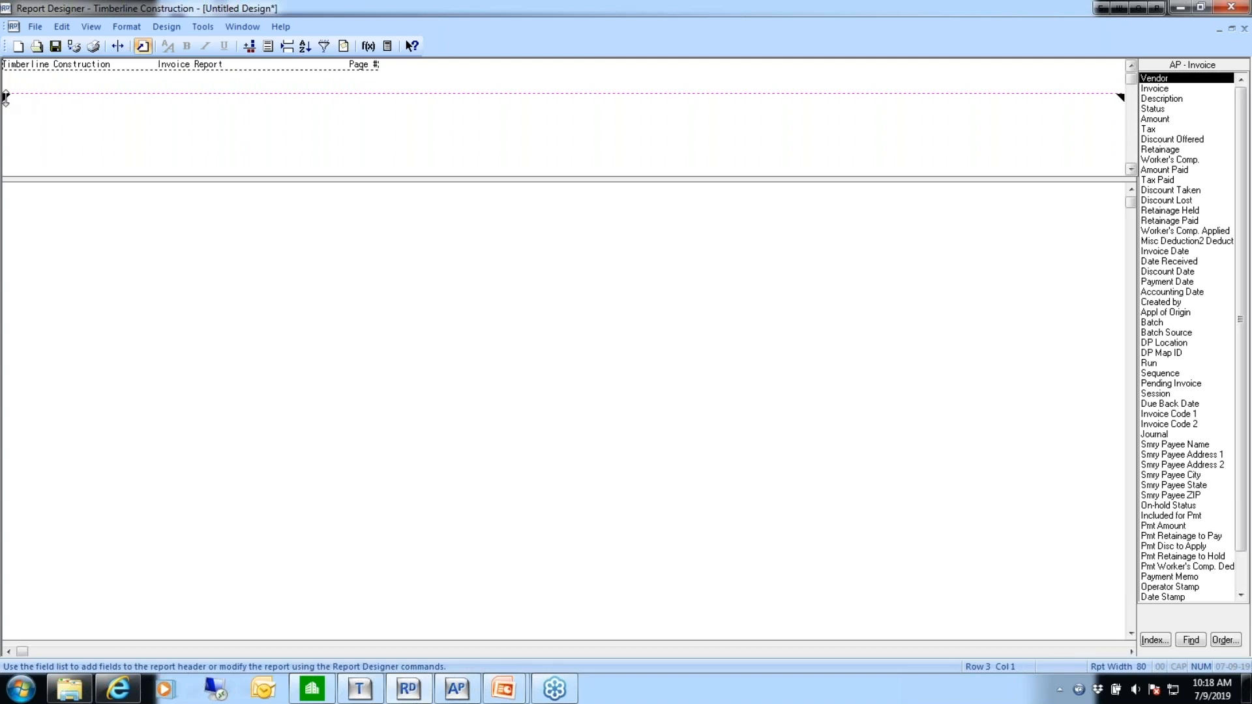
pyautogui.moveTo(6, 96); pyautogui.dragTo(5, 105)
pyautogui.click(59, 146)
pyautogui.click(14, 211)
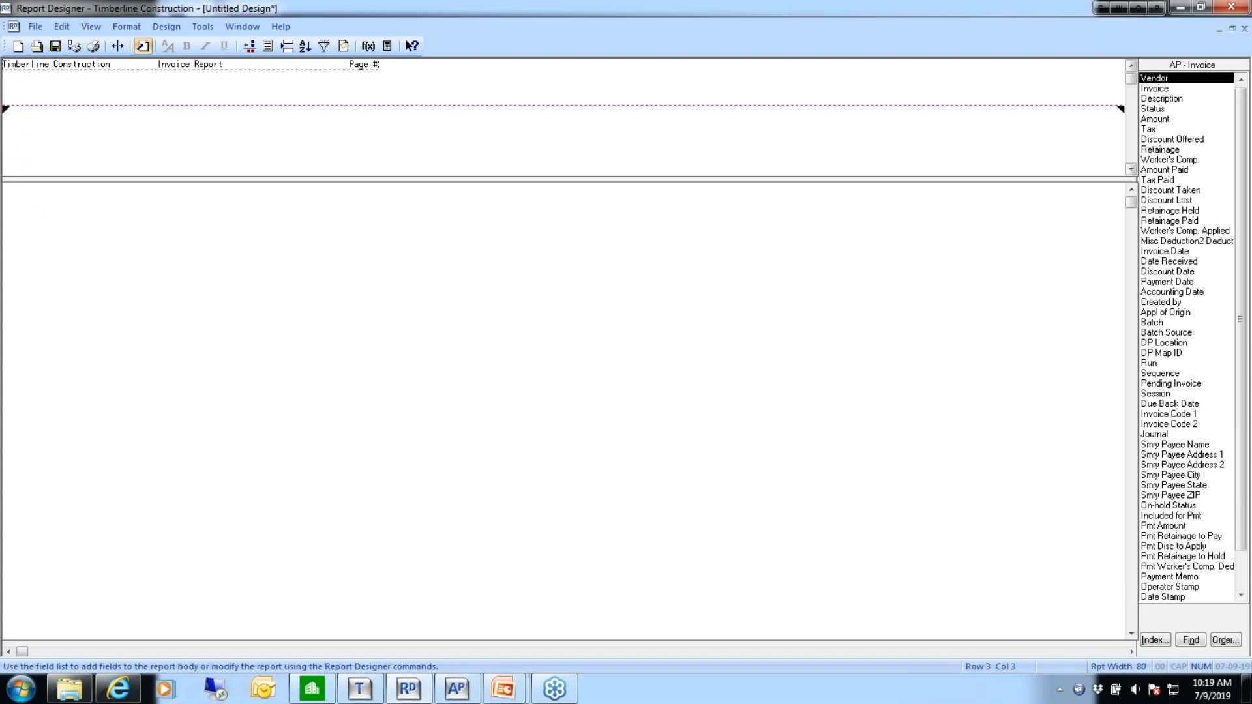
pyautogui.click(5, 106)
pyautogui.moveTo(5, 106); pyautogui.dragTo(6, 96)
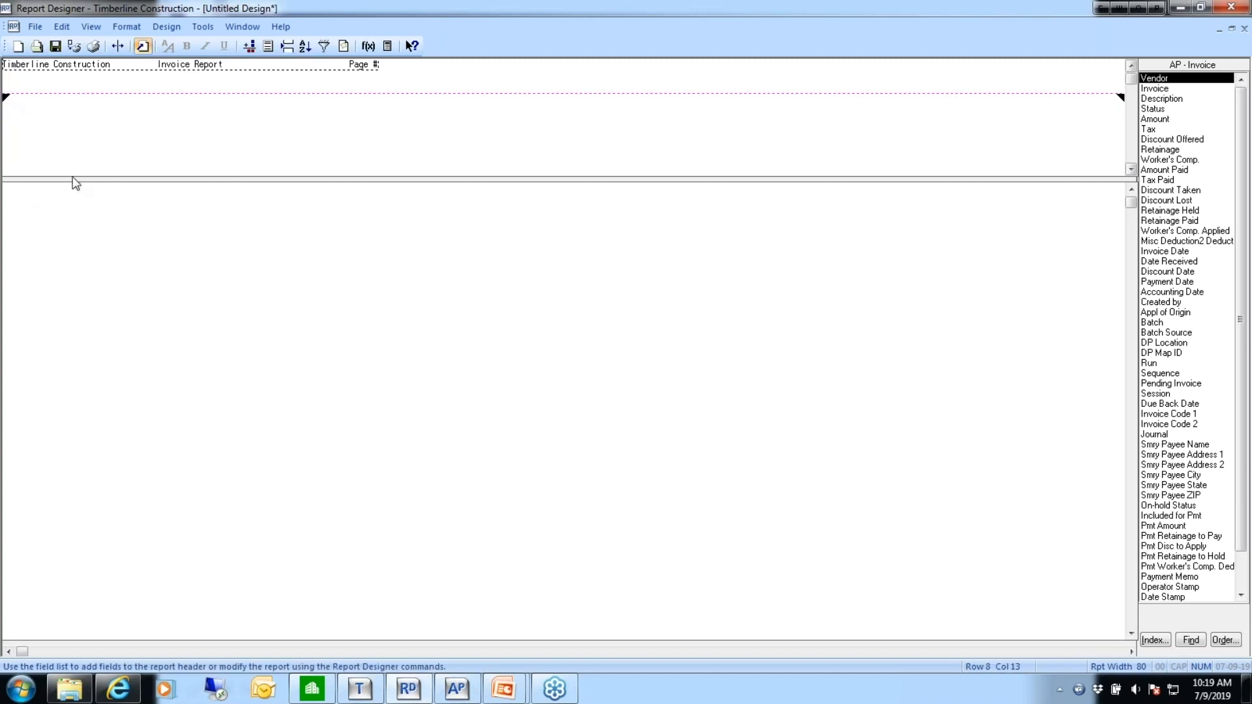
pyautogui.moveTo(62, 178); pyautogui.dragTo(65, 129)
pyautogui.click(11, 146)
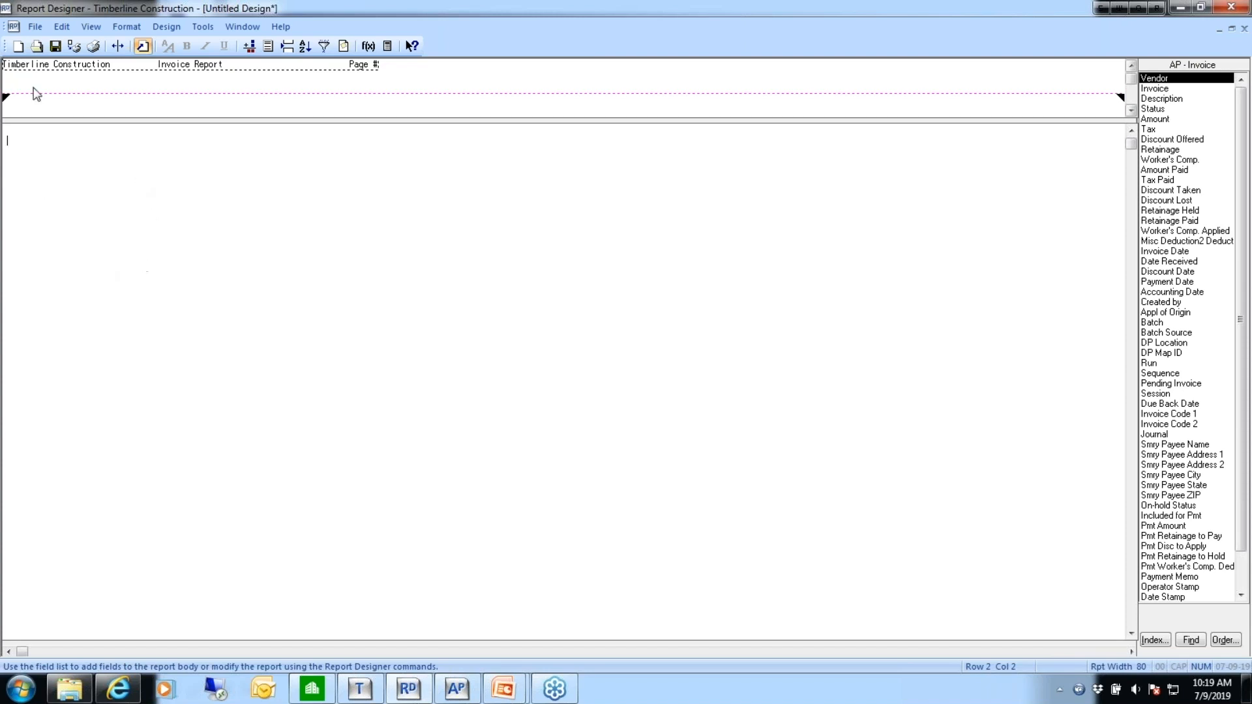
# Show the footer pane and lower its cut-off line to row 3
pyautogui.click(90, 30)
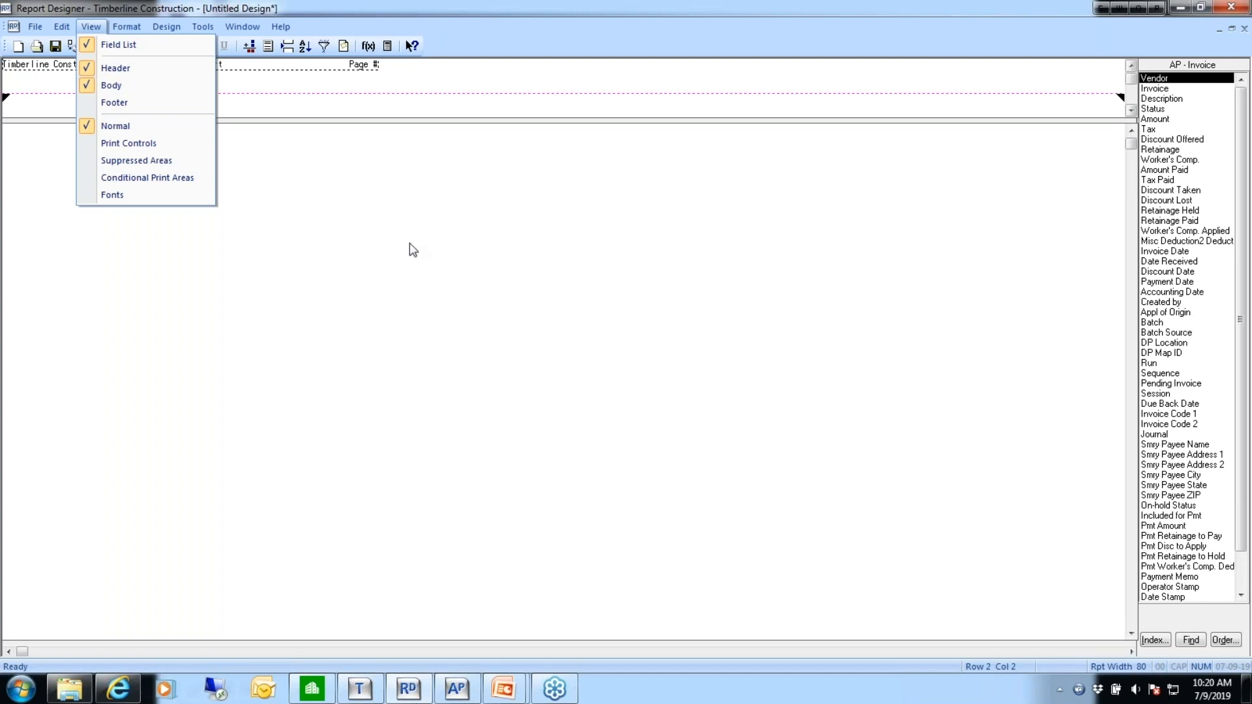
pyautogui.click(92, 105)
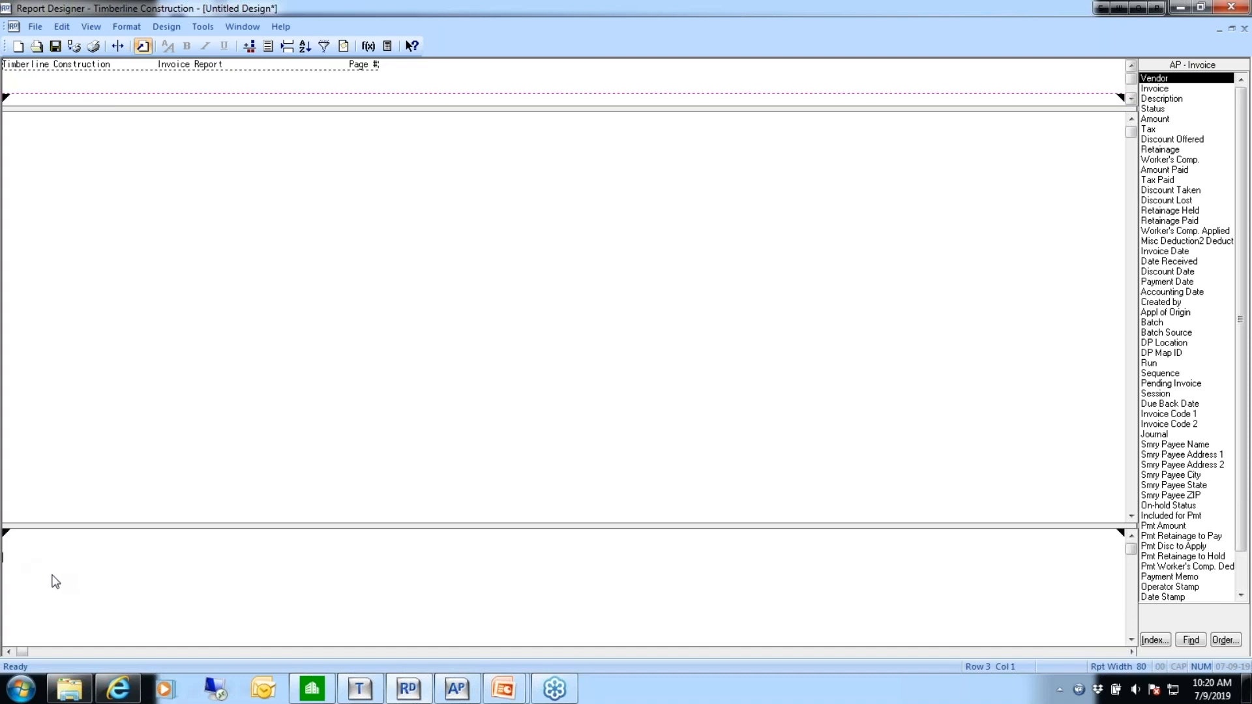
pyautogui.moveTo(5, 531); pyautogui.dragTo(3, 566)
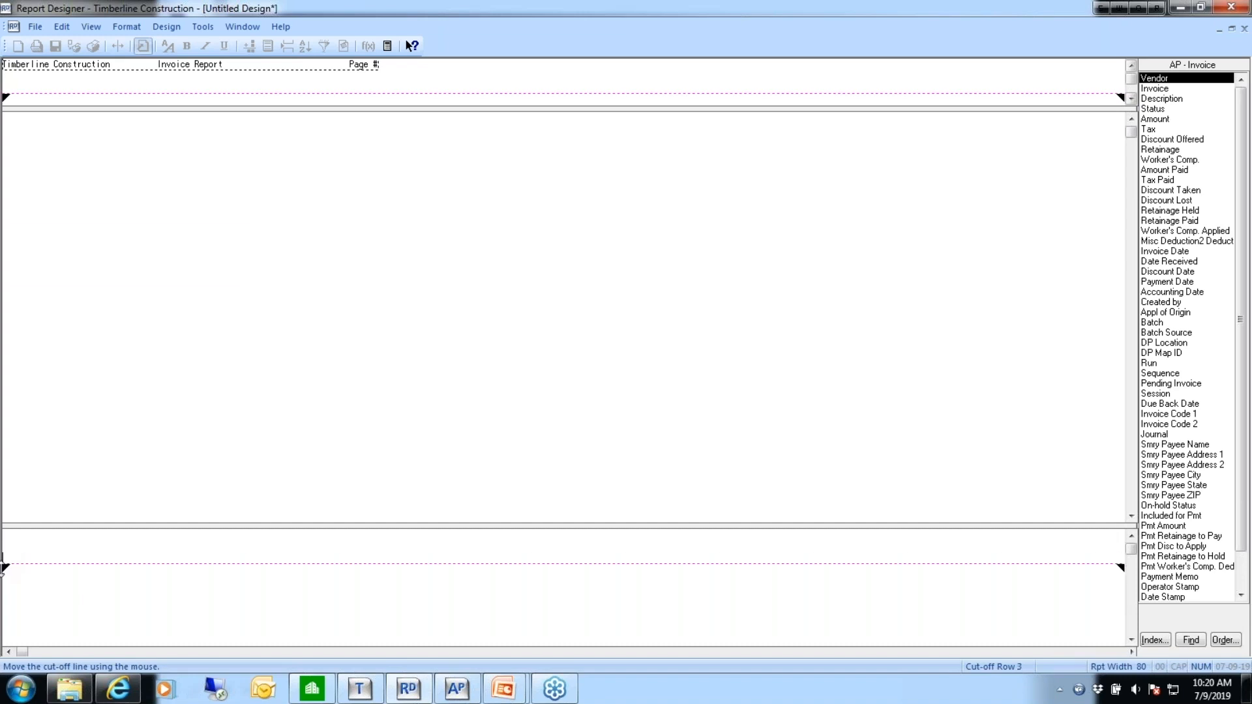
pyautogui.click(3, 566)
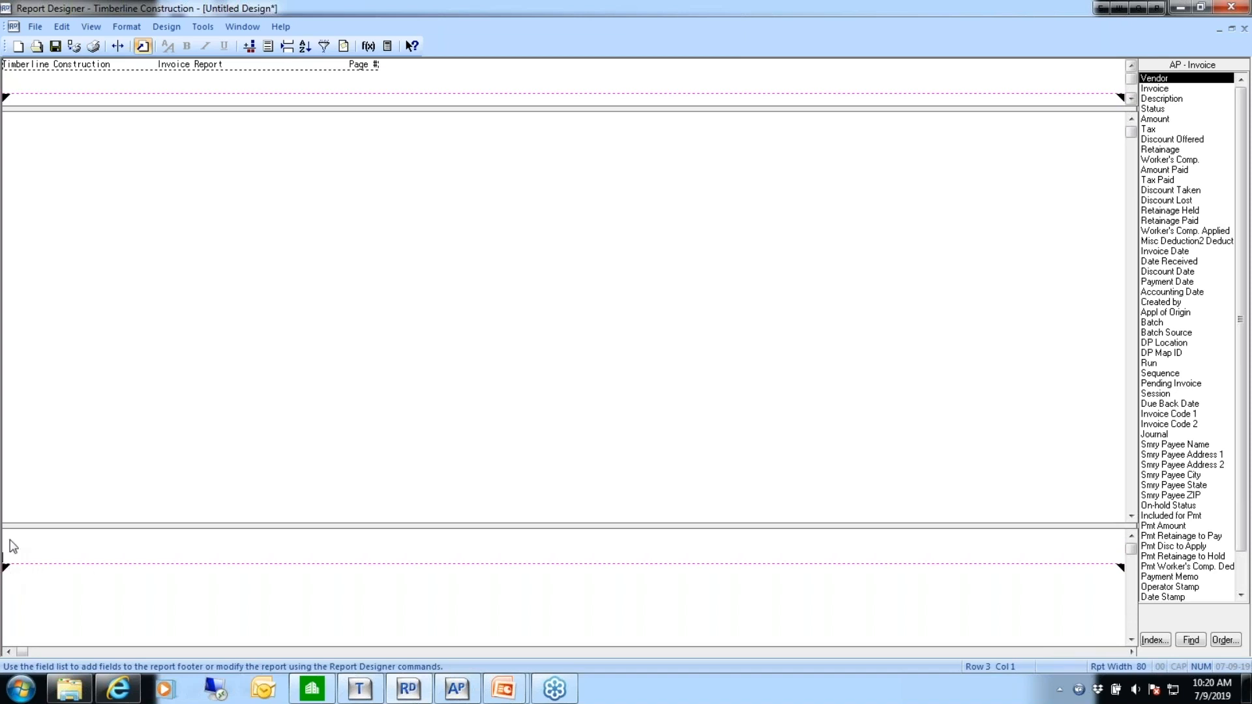
# Raise the footer's cut-off line to row 1 and hide the footer pane
pyautogui.click(9, 547)
pyautogui.moveTo(5, 566); pyautogui.dragTo(9, 547)
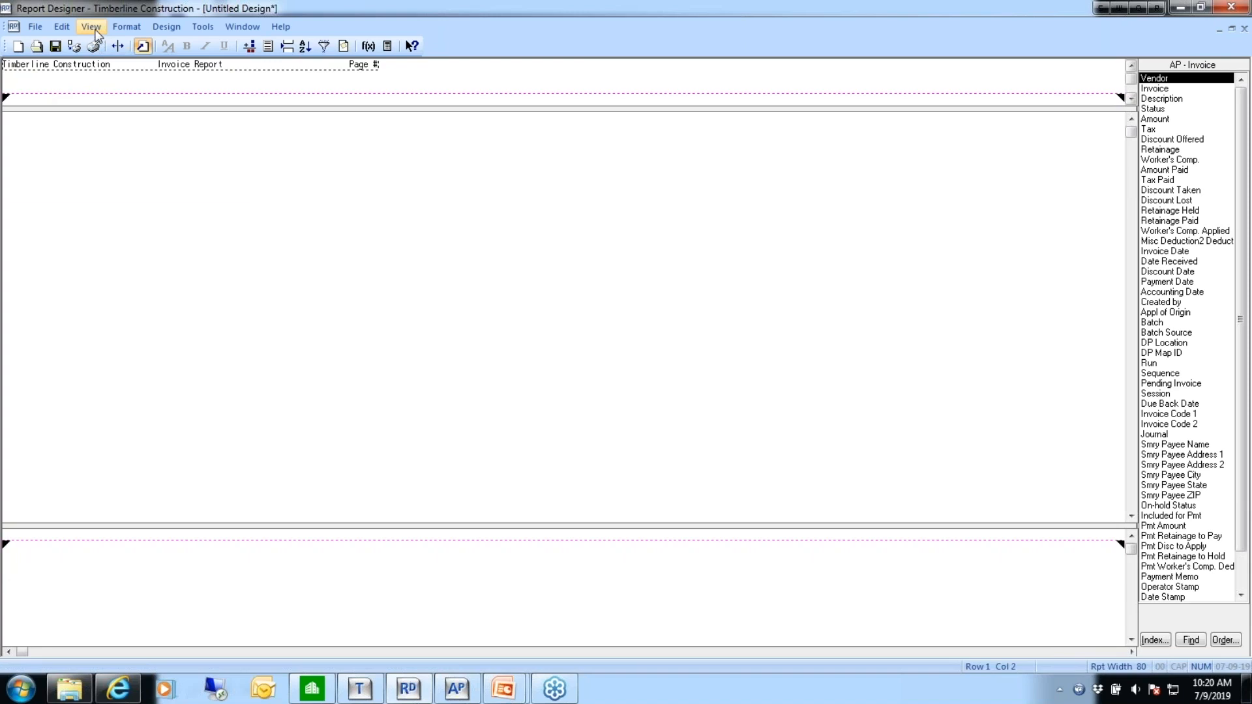
pyautogui.click(95, 27)
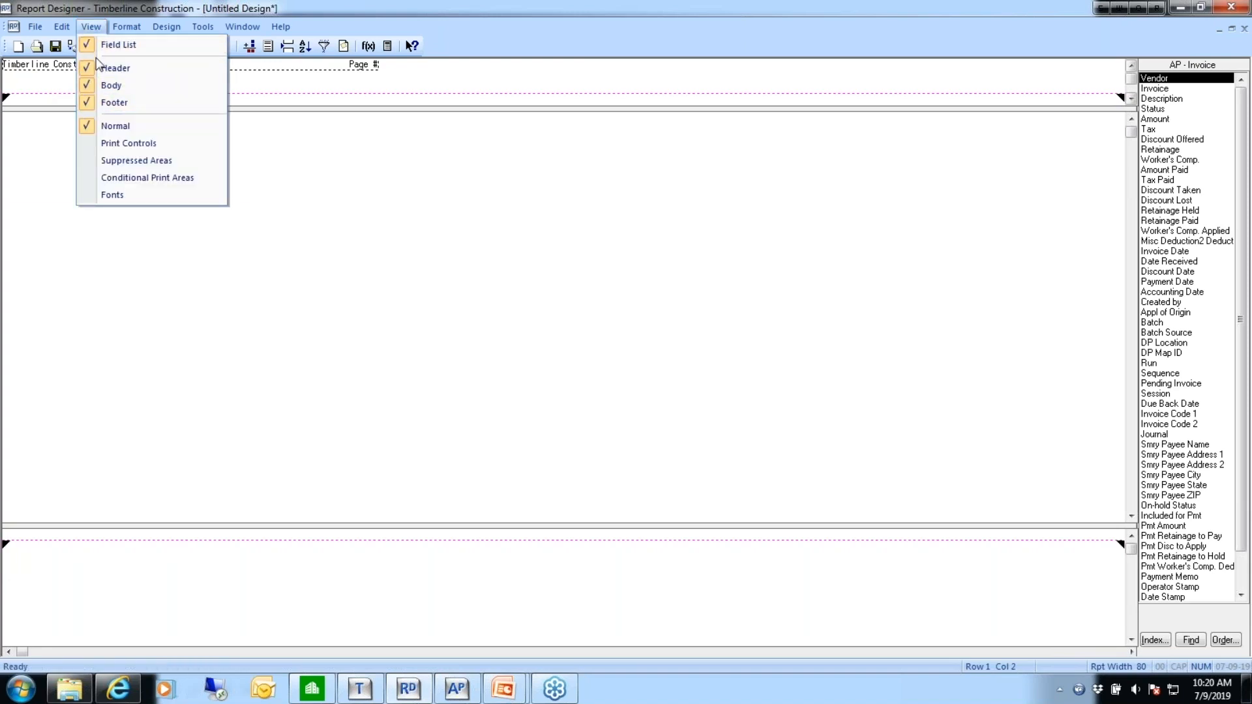
pyautogui.click(100, 103)
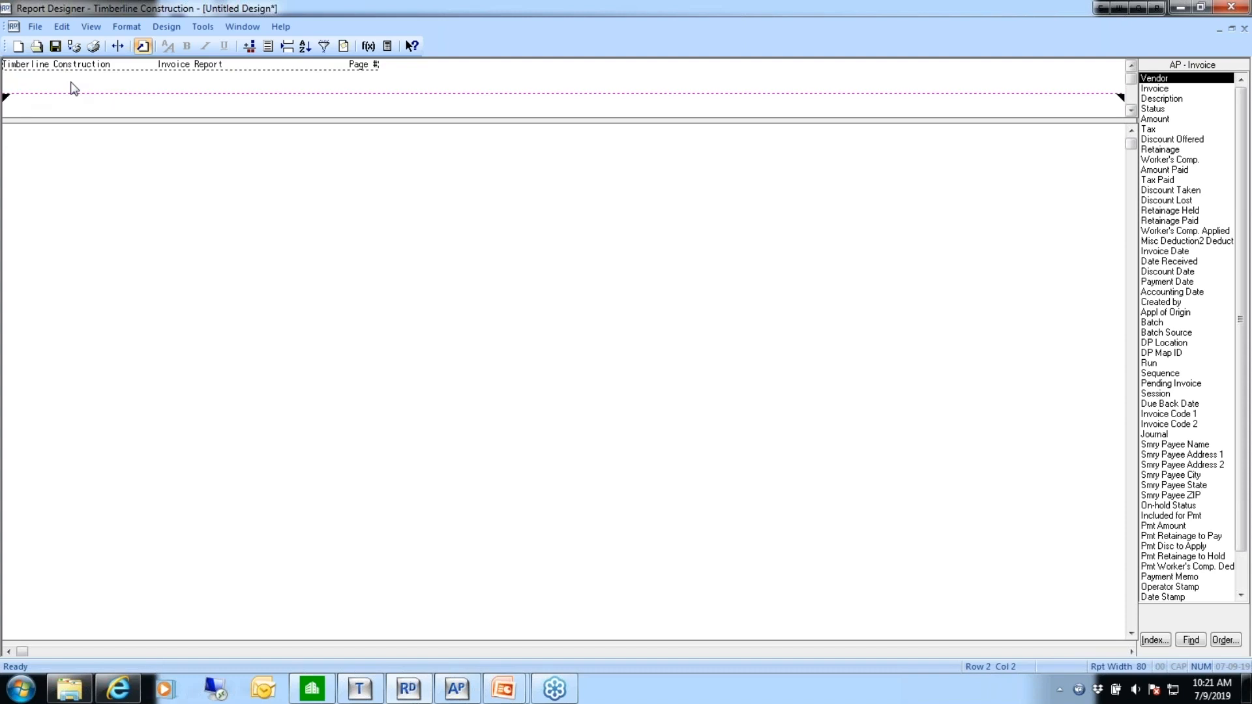
# Open the design's page heading settings and turn Use system defaults off and back on to compare the available optional fields
pyautogui.click(34, 28)
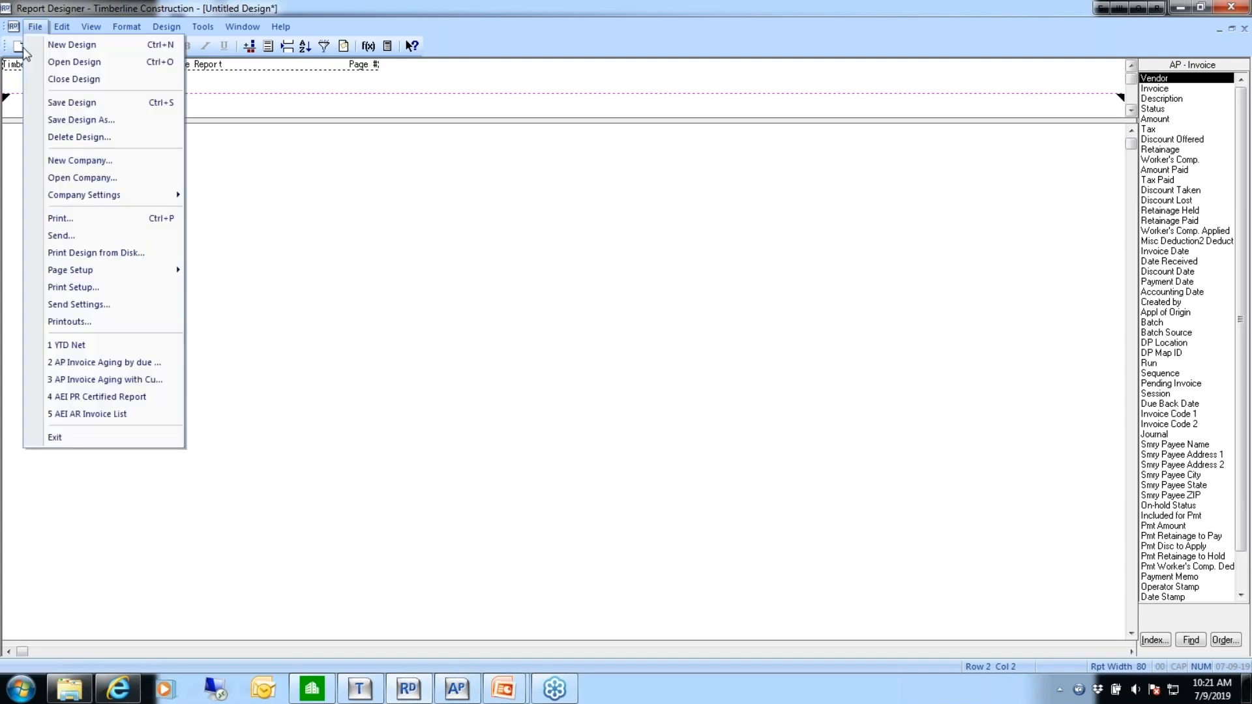
pyautogui.moveTo(54, 270)
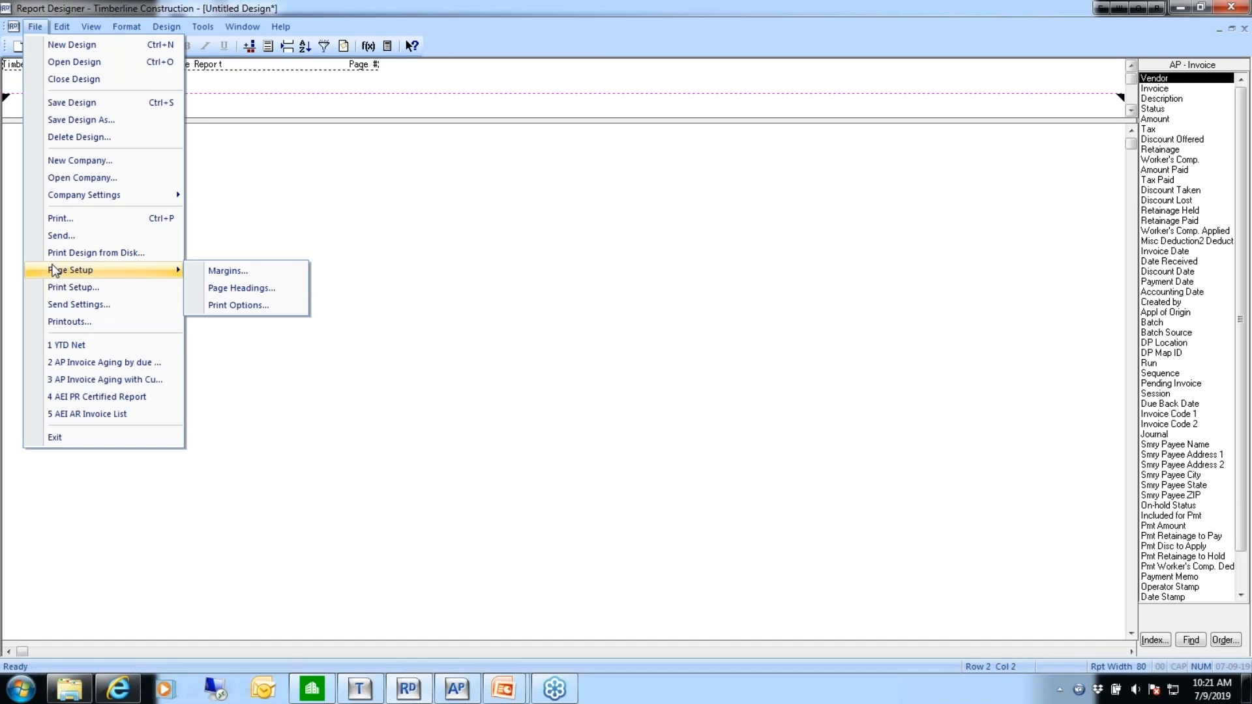
pyautogui.click(242, 289)
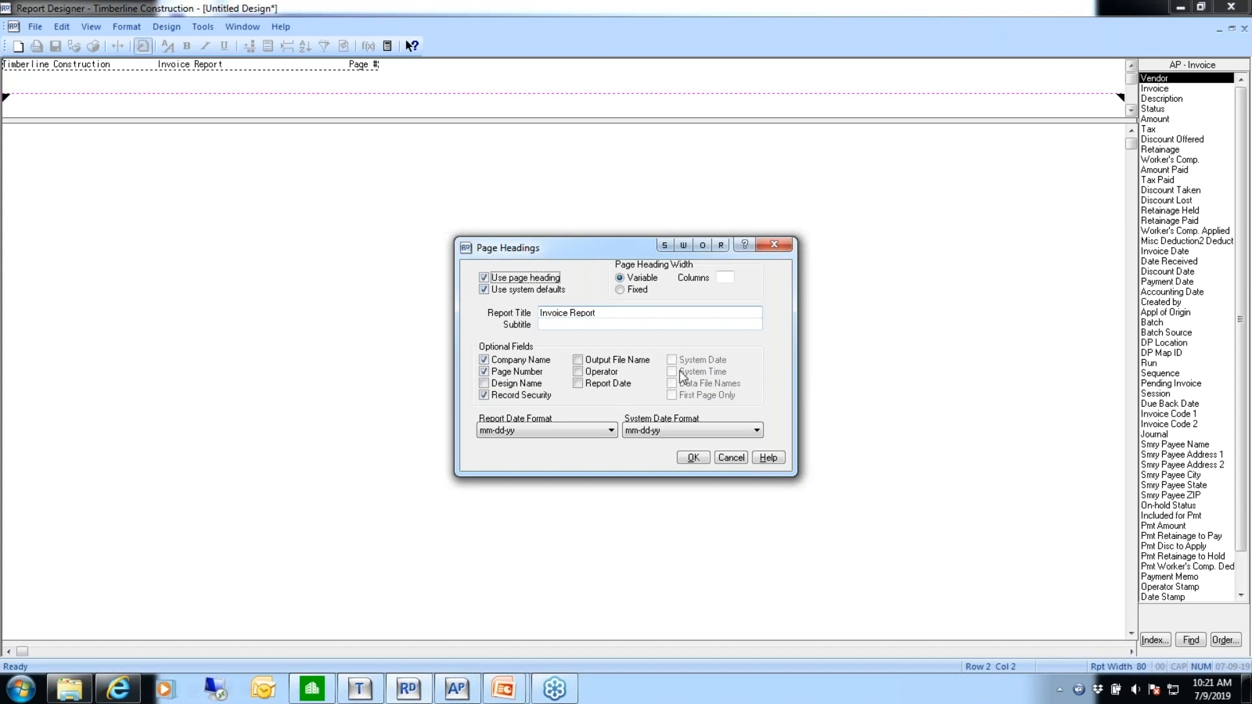
pyautogui.click(484, 289)
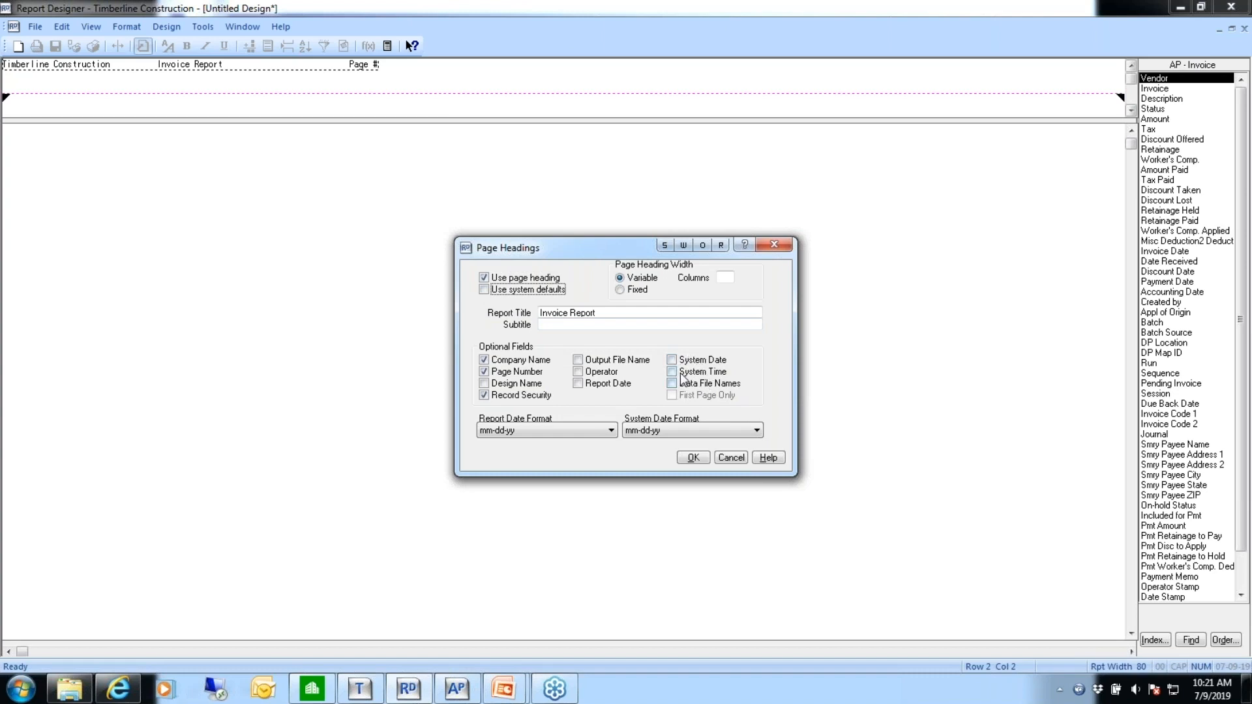
pyautogui.click(483, 289)
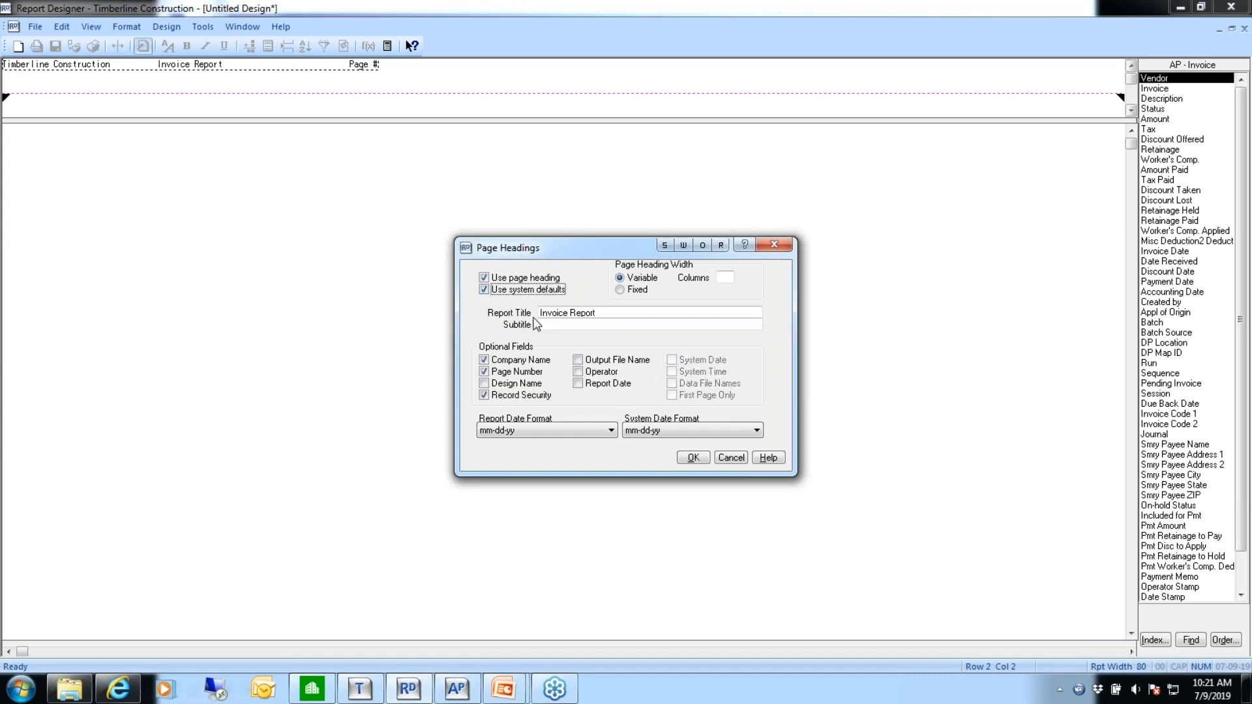
# Change the report title to "RD Class Invoice Report", turn off Record Security, and apply the page heading settings
pyautogui.click(541, 313)
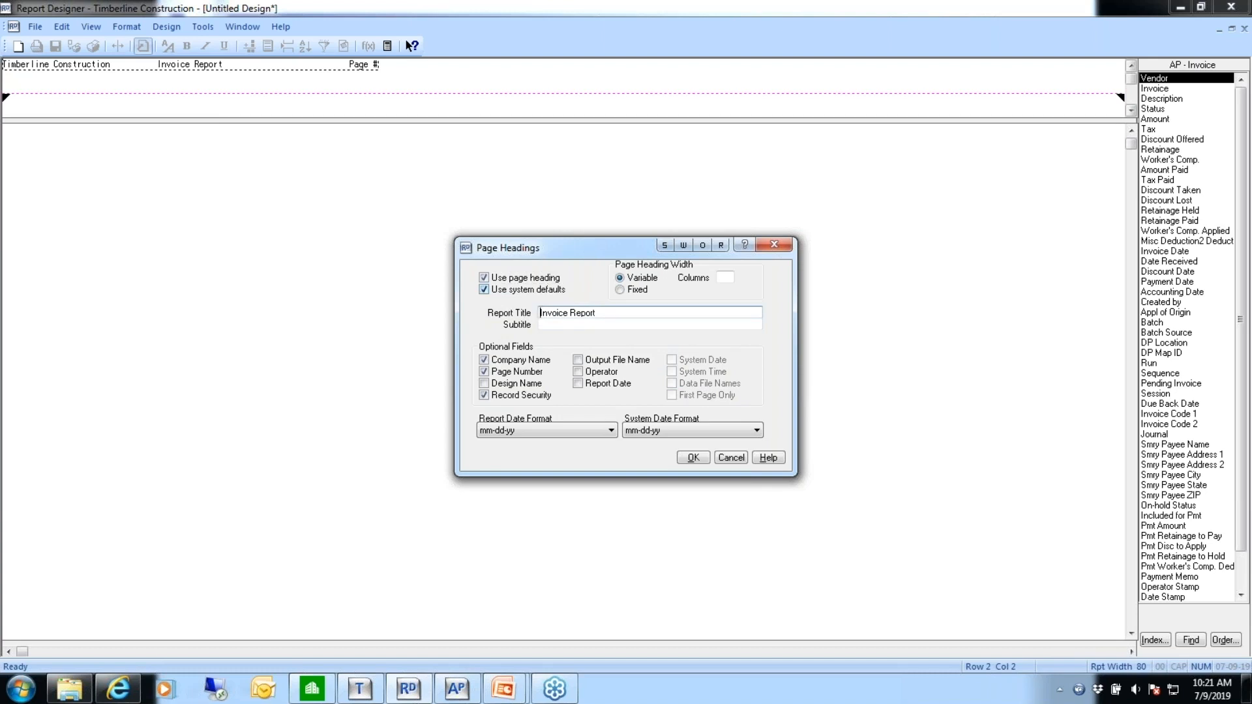
pyautogui.write('RDC')
pyautogui.press('BackSpace')
pyautogui.press('BackSpace')
pyautogui.write('D_C')
pyautogui.write('lass')
pyautogui.click(485, 398)
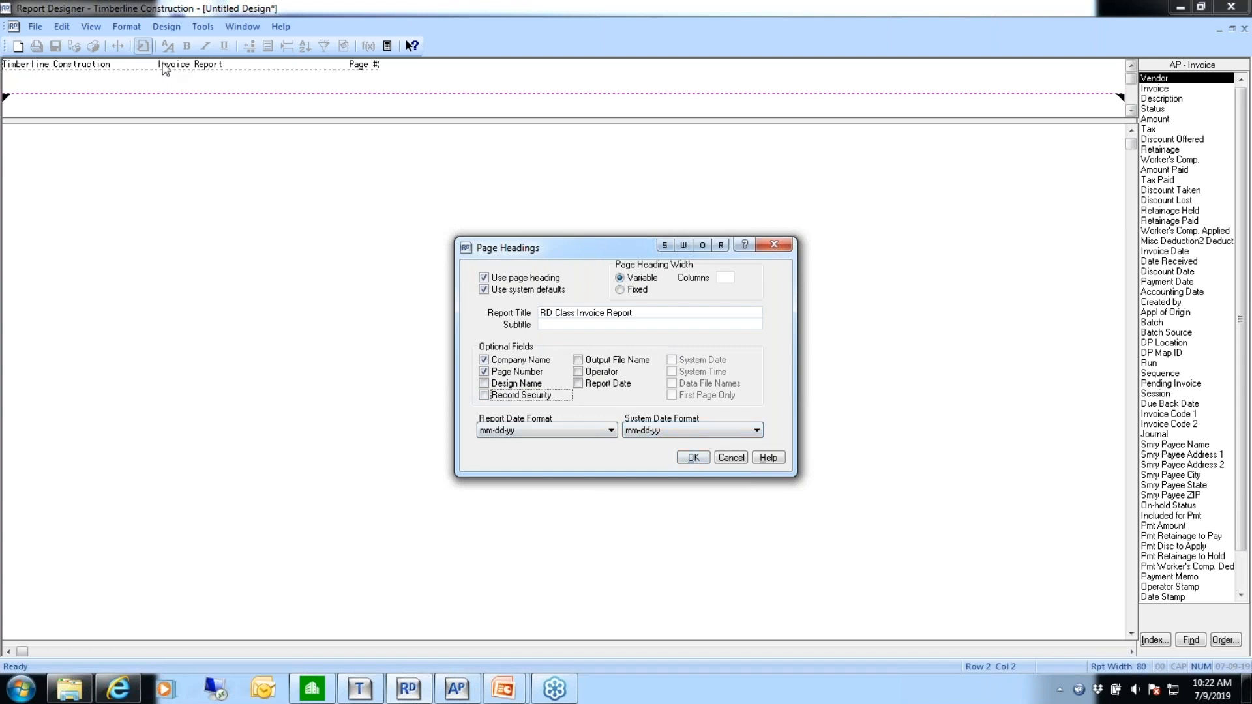
pyautogui.click(687, 465)
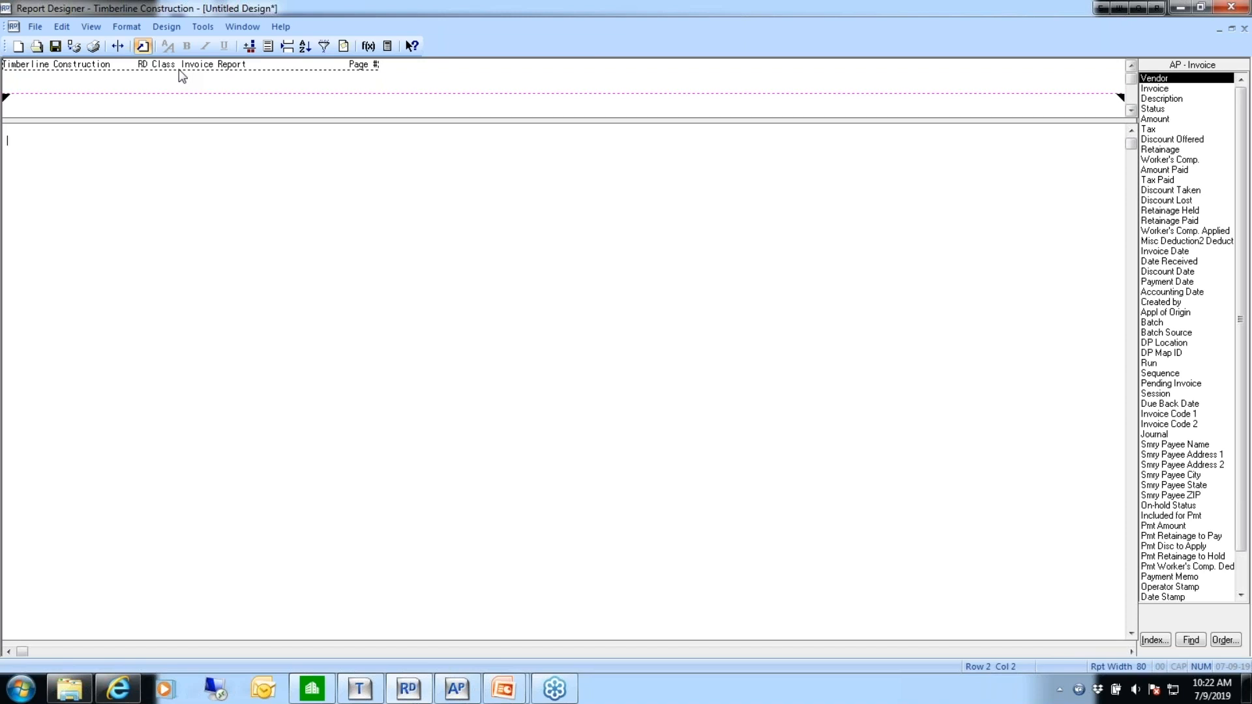
pyautogui.click(34, 27)
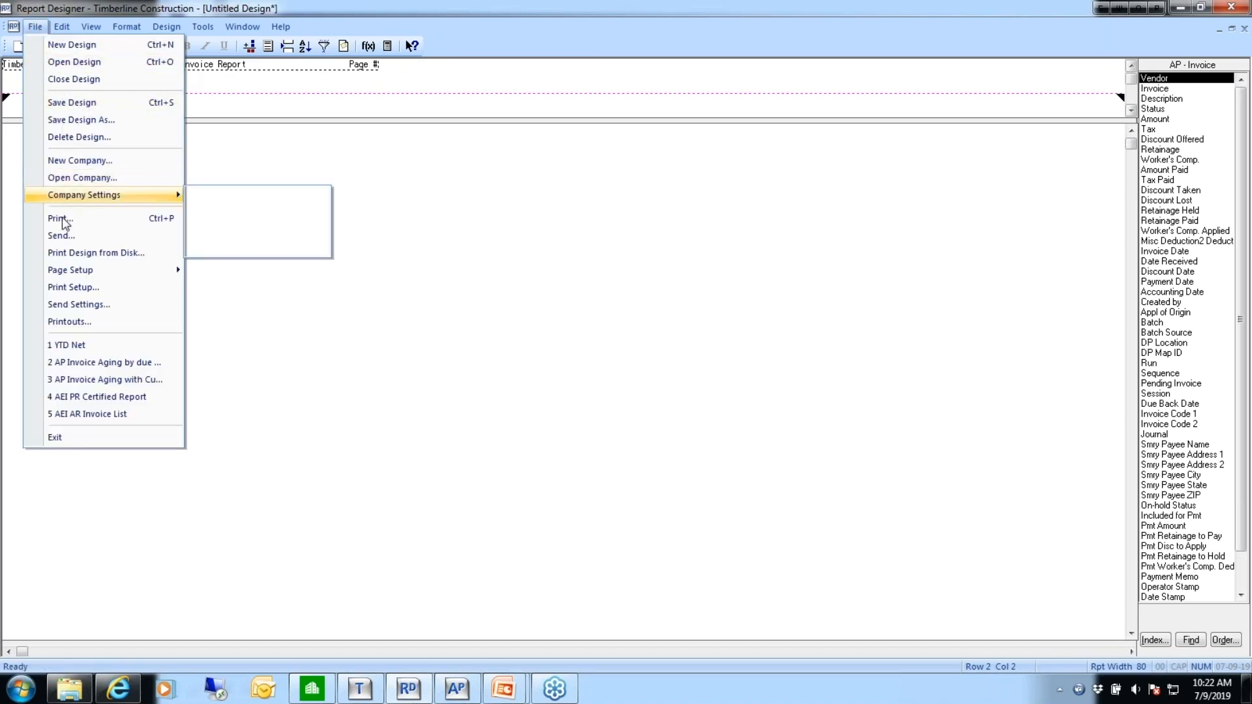
pyautogui.moveTo(73, 277)
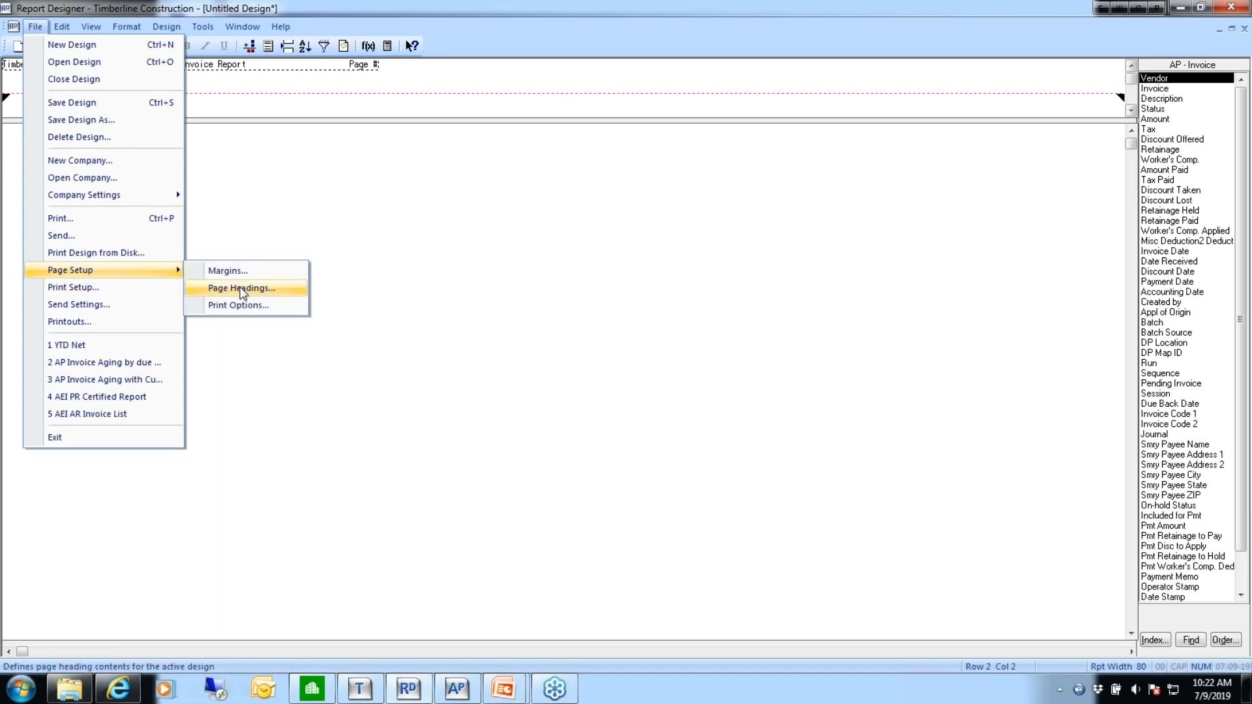
pyautogui.click(298, 184)
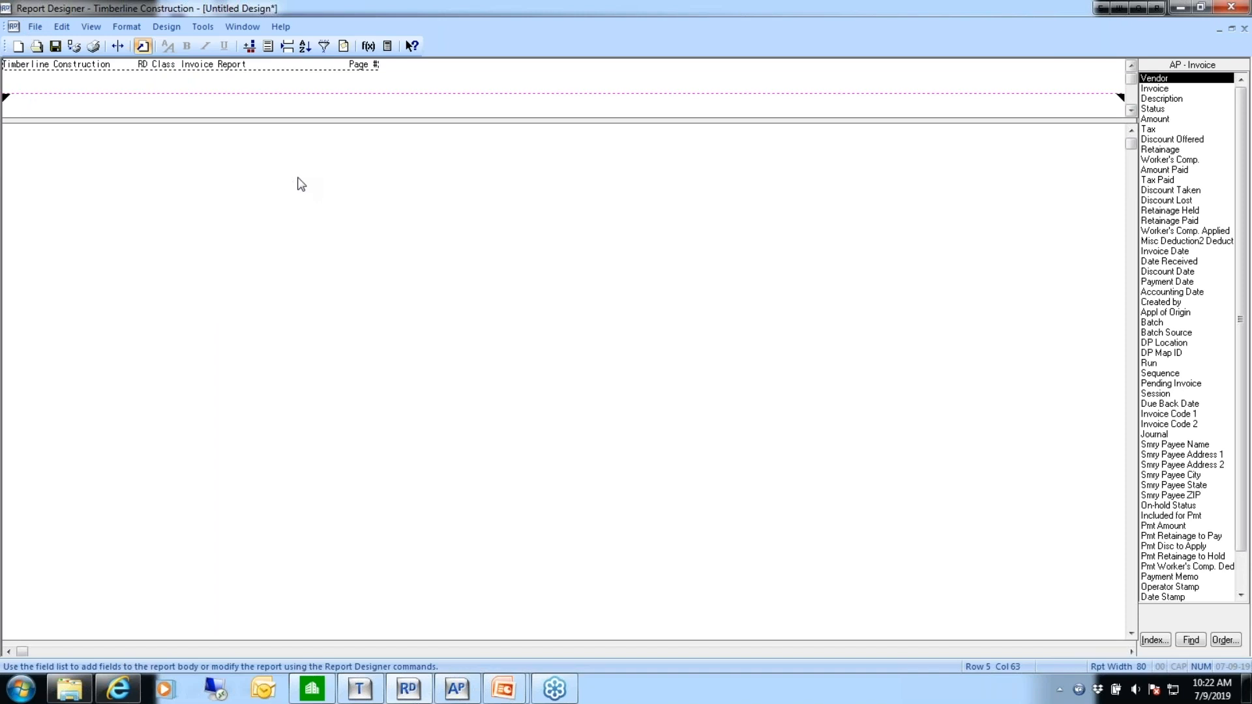
# Place the Vendor field from the AP - Invoice group at the start of row 5 in the report body
pyautogui.click(6, 175)
pyautogui.click(1157, 78)
pyautogui.doubleClick(1156, 79)
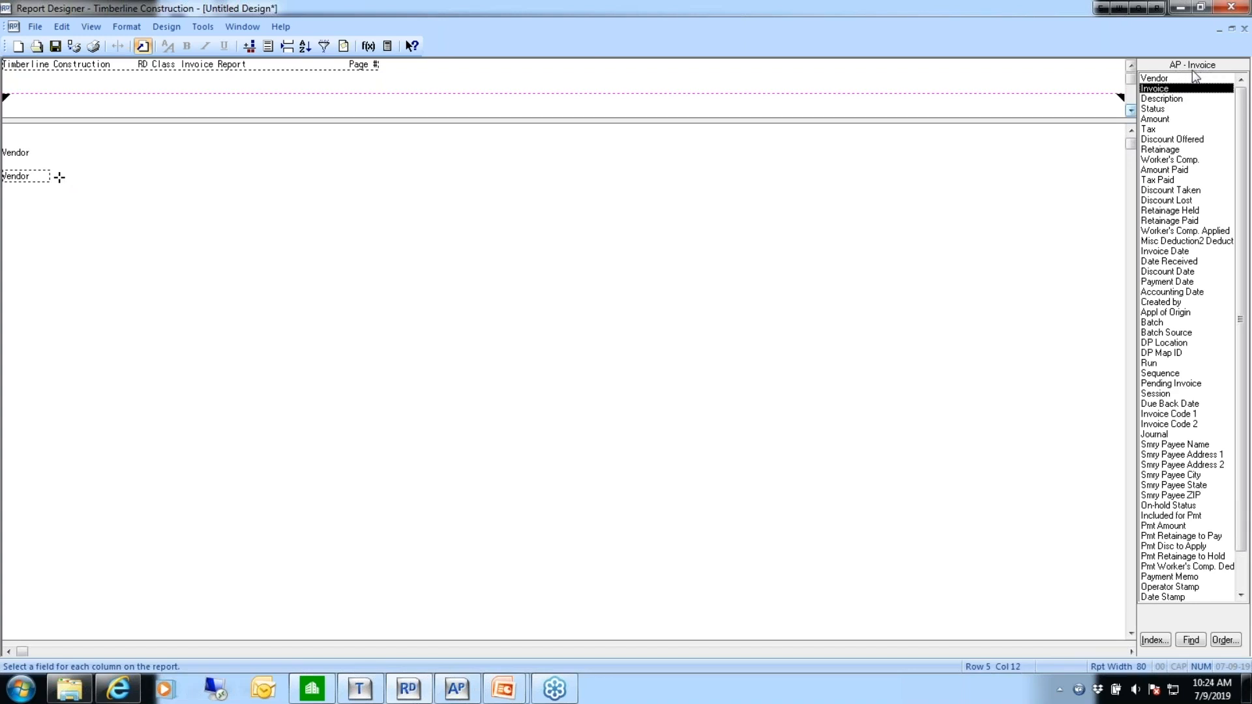
# Switch the field list to the AP - Vendor group and add the Name field beside Vendor on row 5
pyautogui.click(1154, 641)
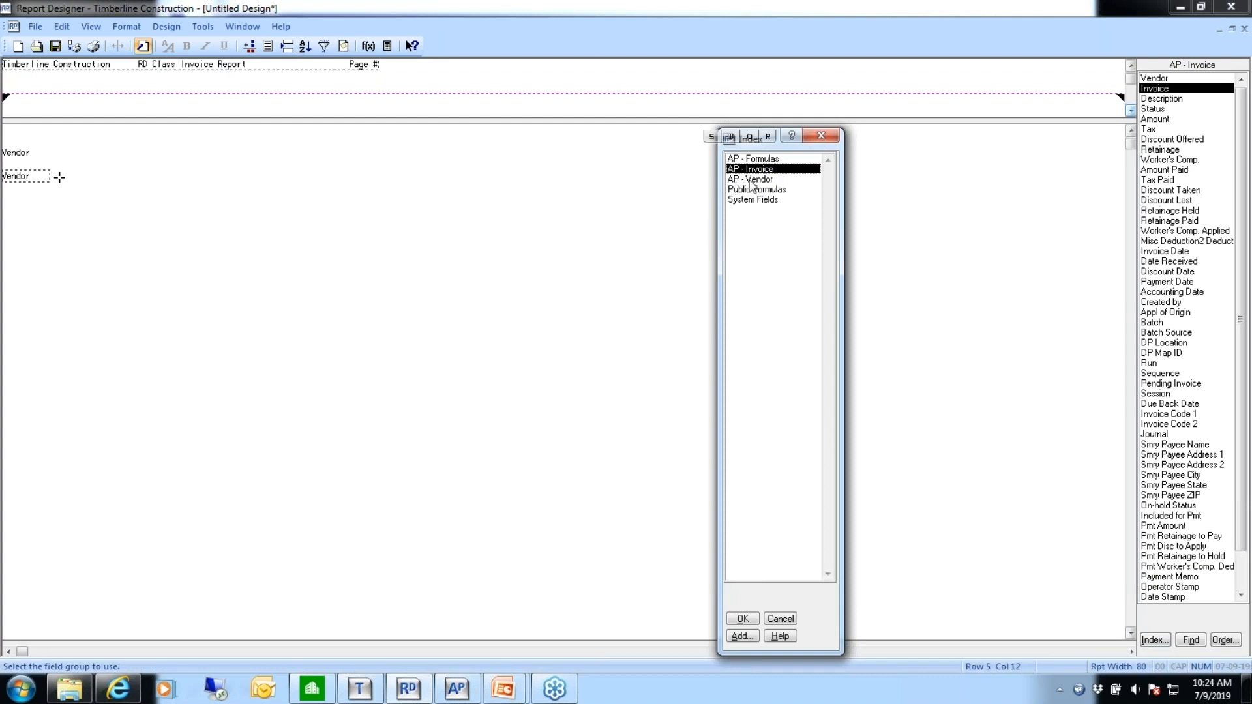
pyautogui.click(753, 180)
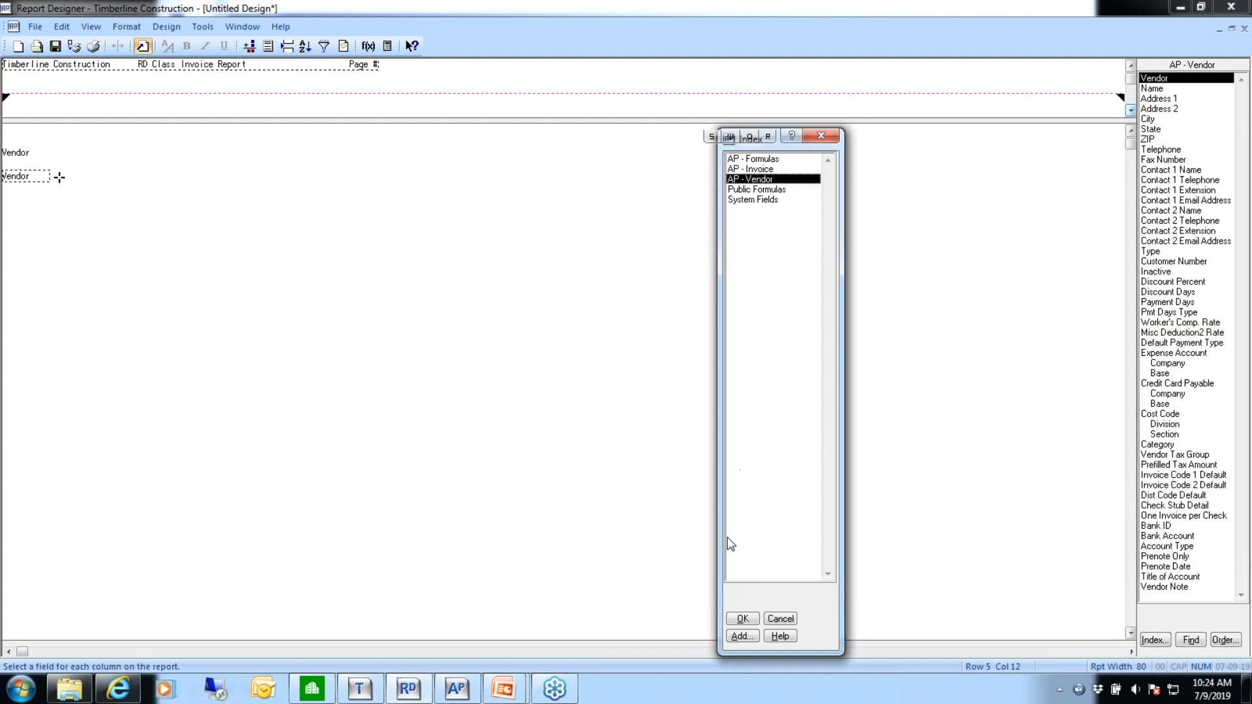
pyautogui.click(743, 617)
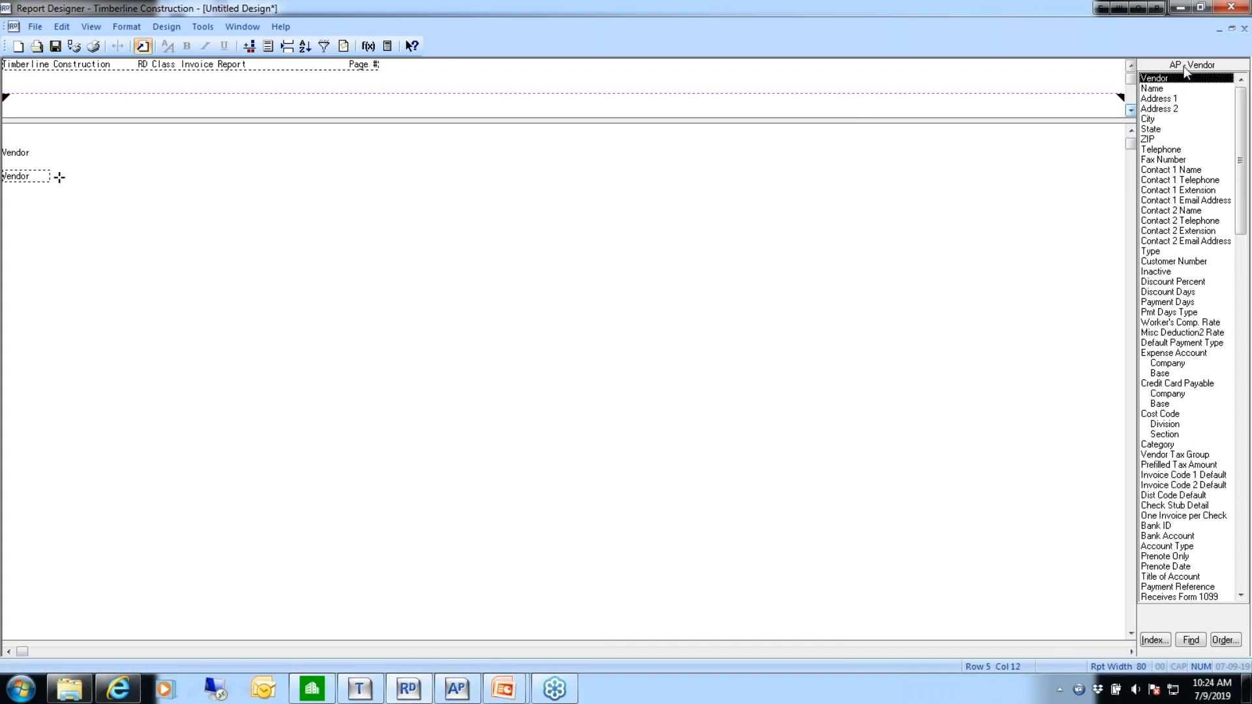
pyautogui.click(1154, 89)
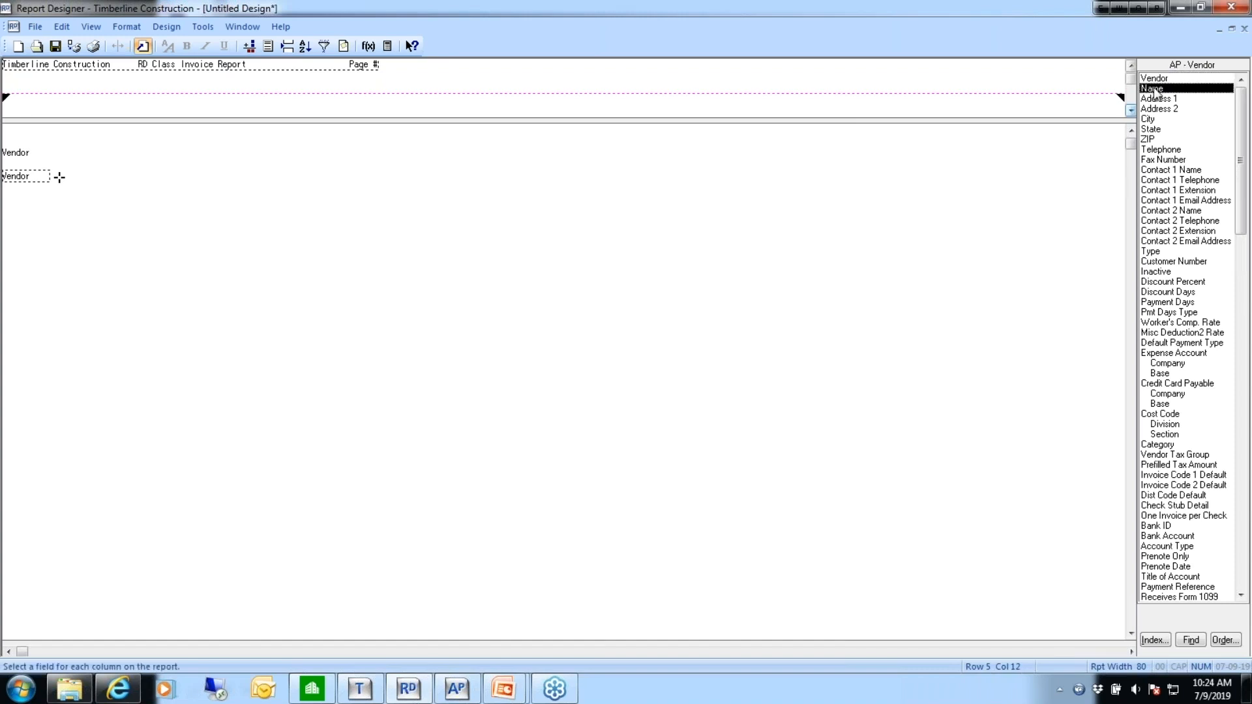
pyautogui.doubleClick(1154, 89)
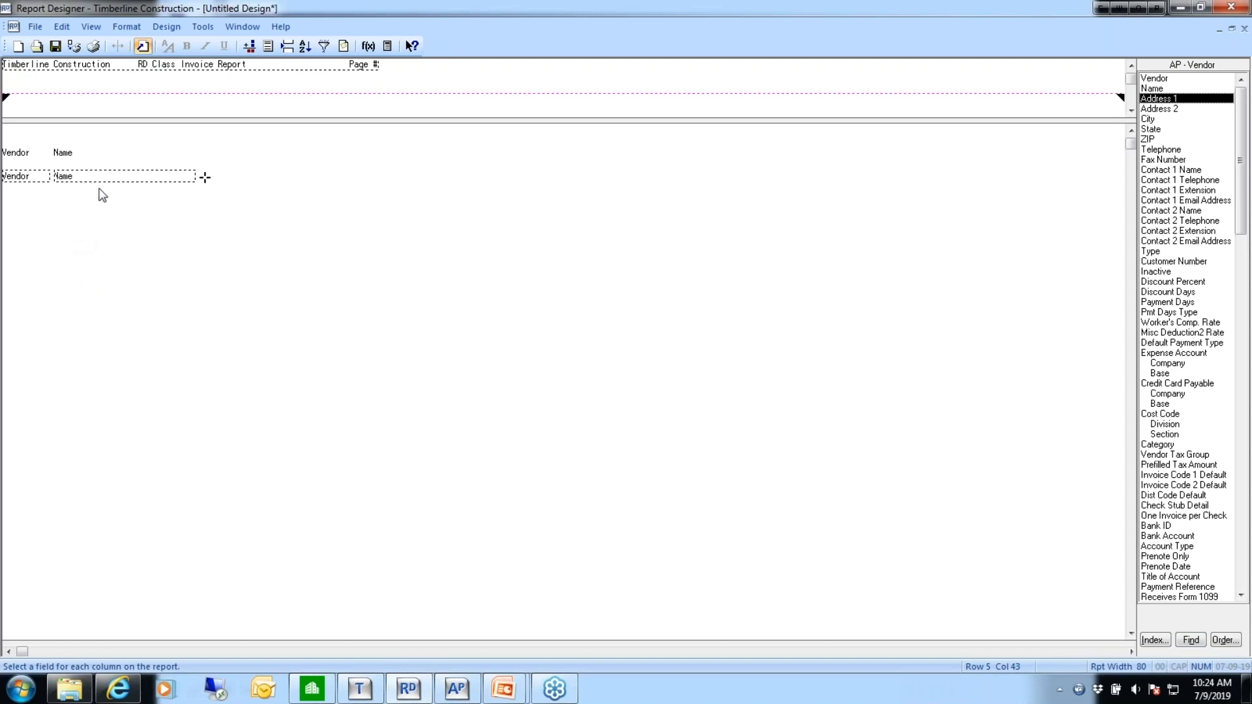
# Add the AP - Invoice fields Invoice, Description, Amount and Amount Paid on row 6, starting at column 20
pyautogui.click(200, 201)
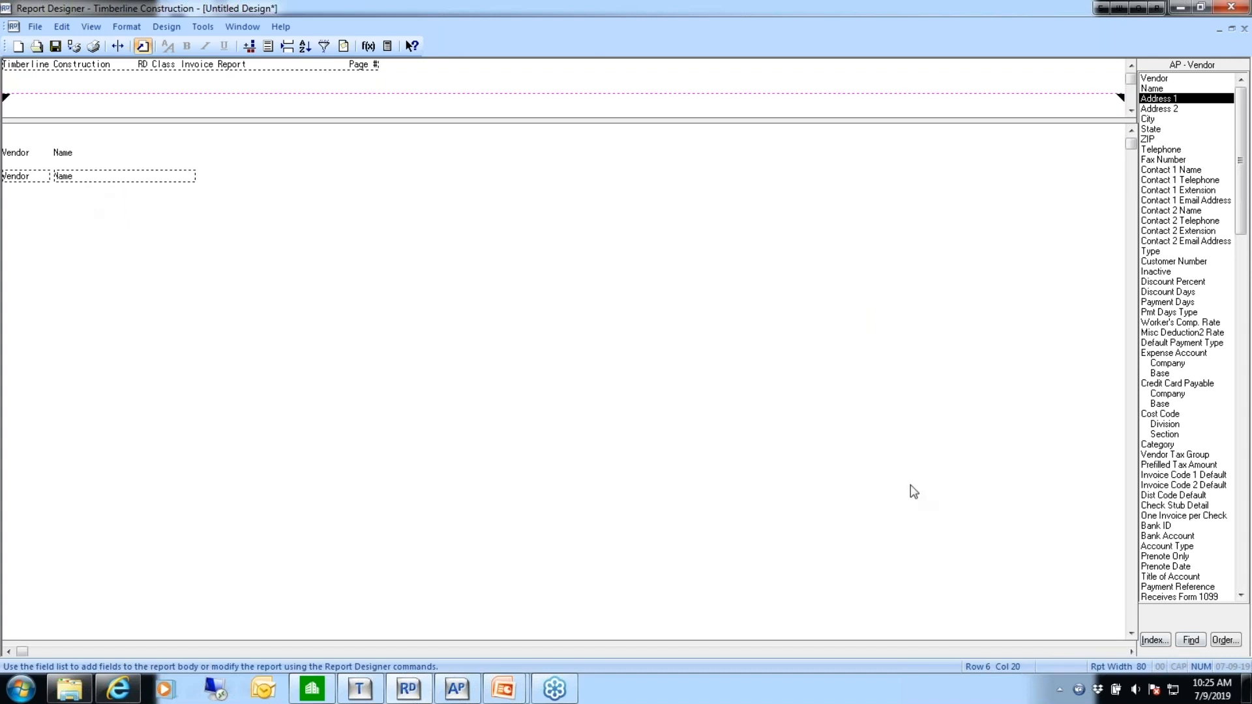
pyautogui.click(1153, 640)
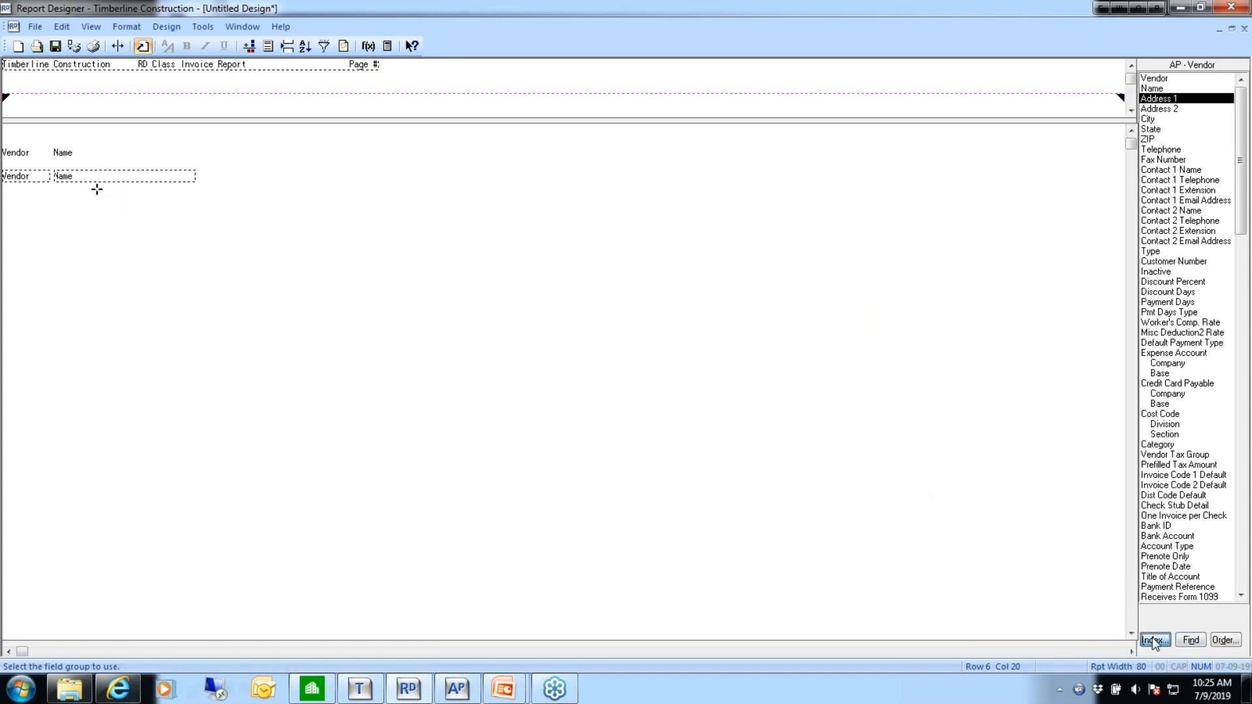
pyautogui.doubleClick(751, 171)
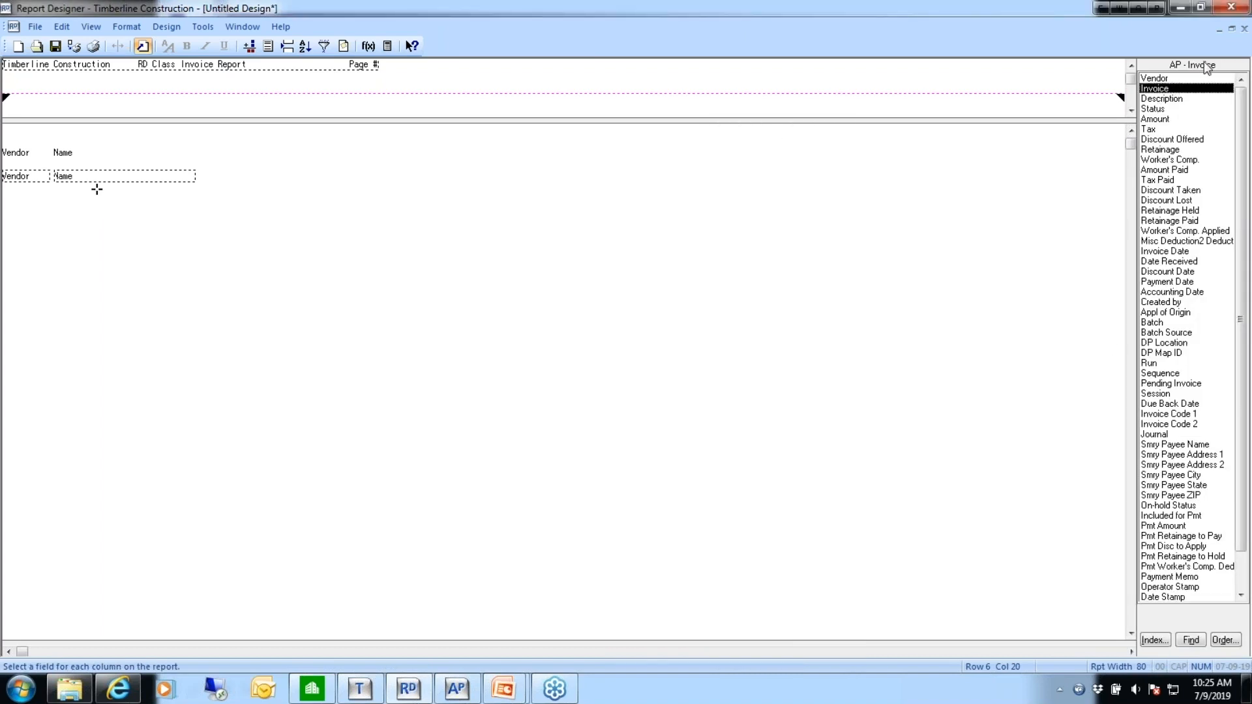
pyautogui.doubleClick(1161, 90)
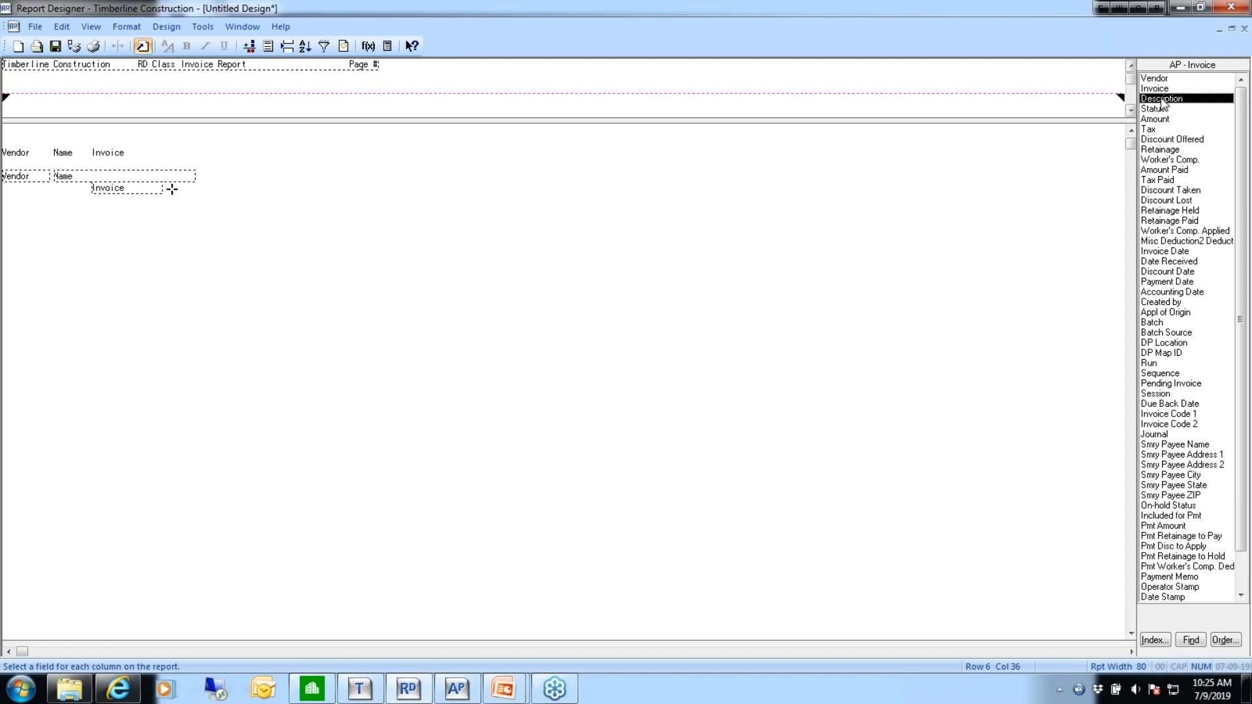
pyautogui.doubleClick(1161, 100)
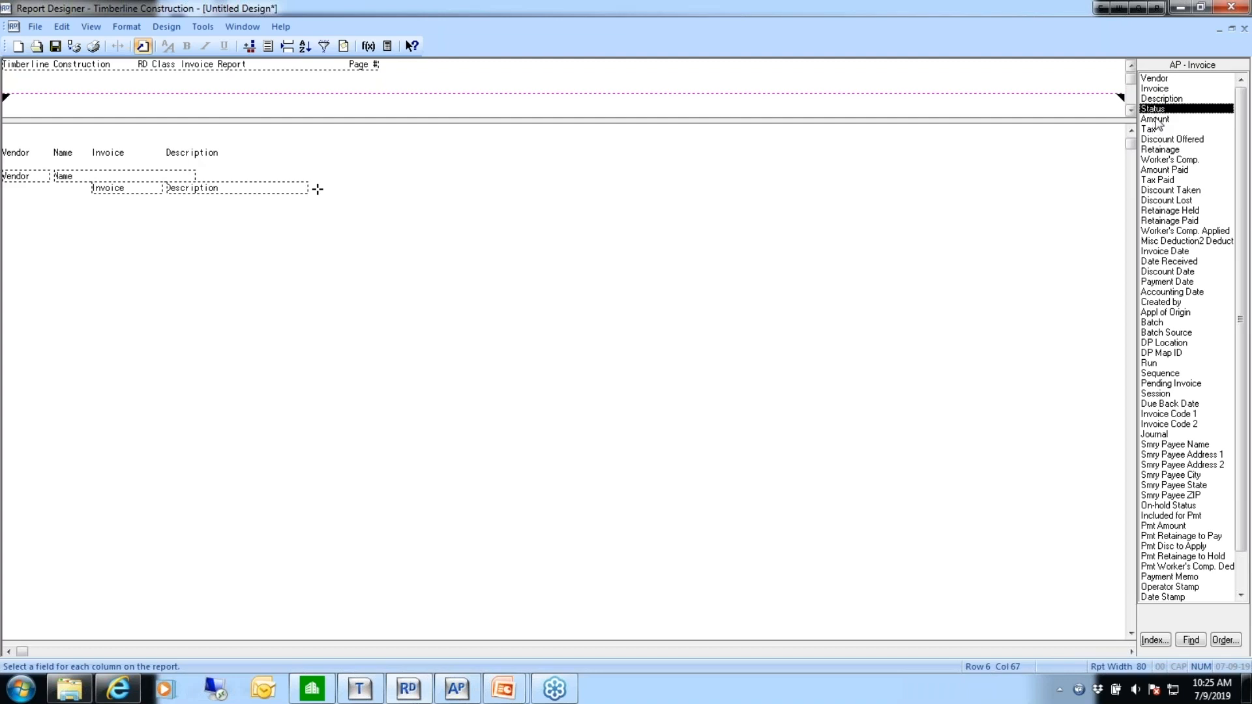
pyautogui.click(1154, 120)
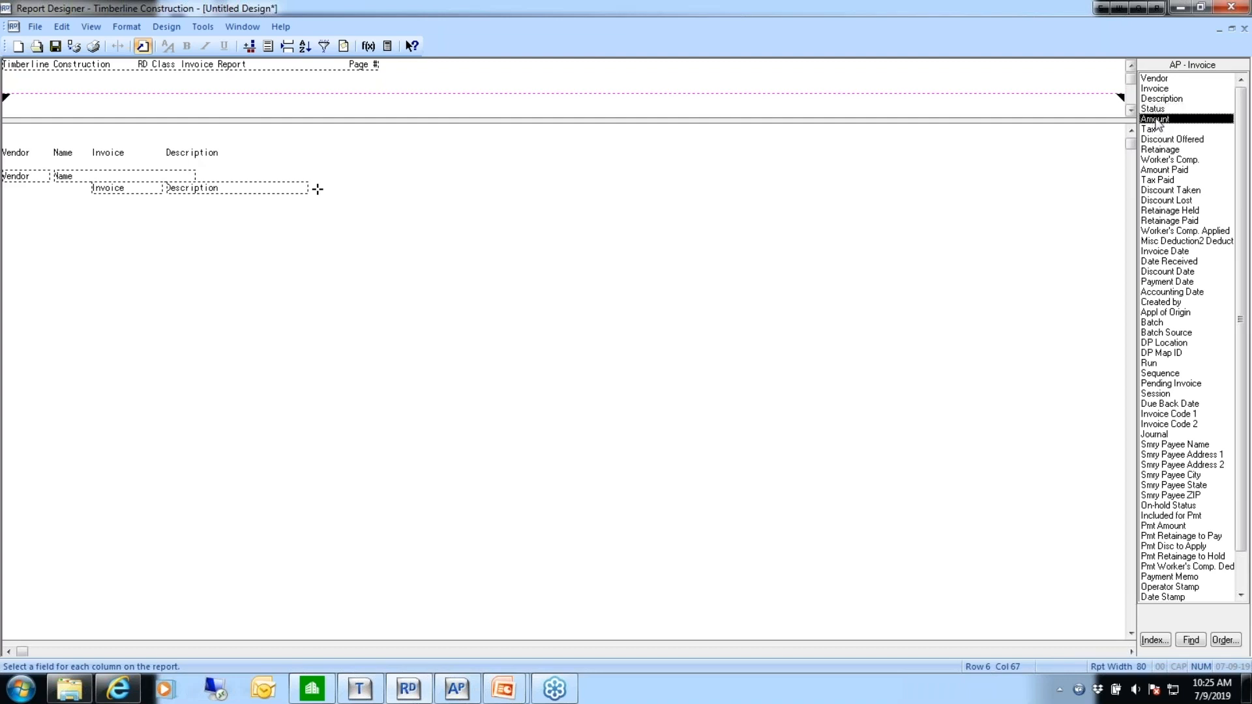
pyautogui.doubleClick(1155, 120)
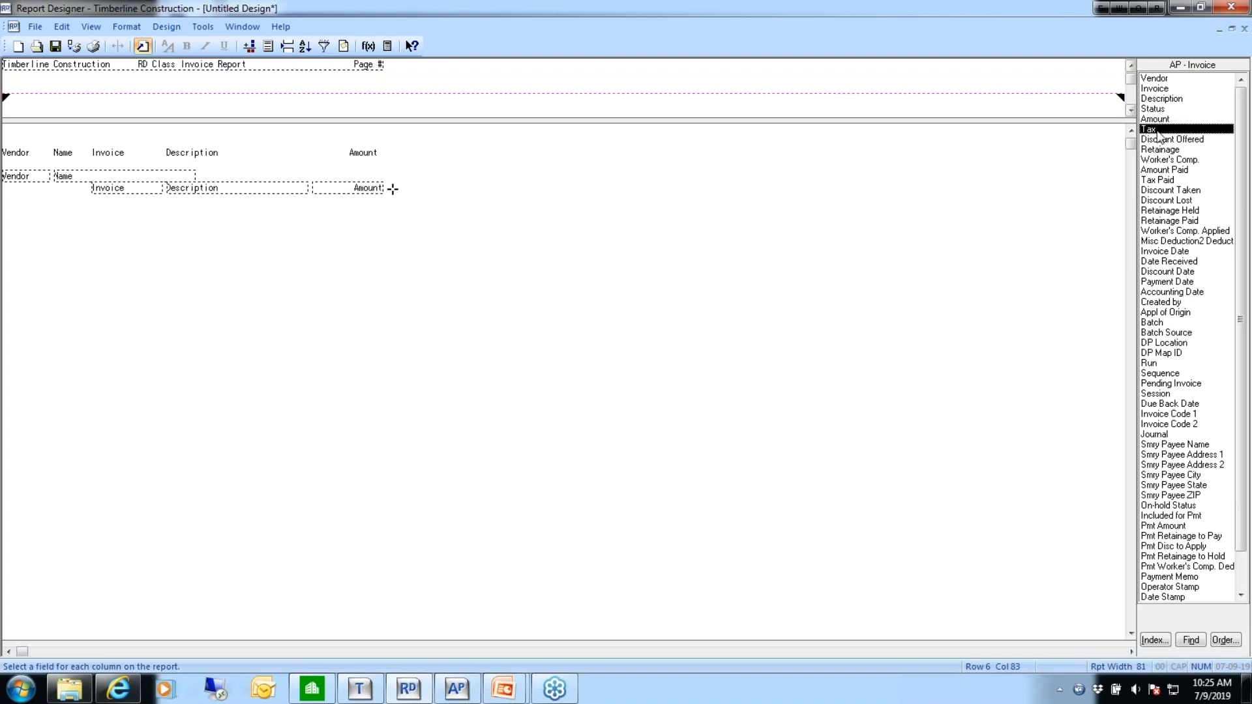
pyautogui.click(1157, 172)
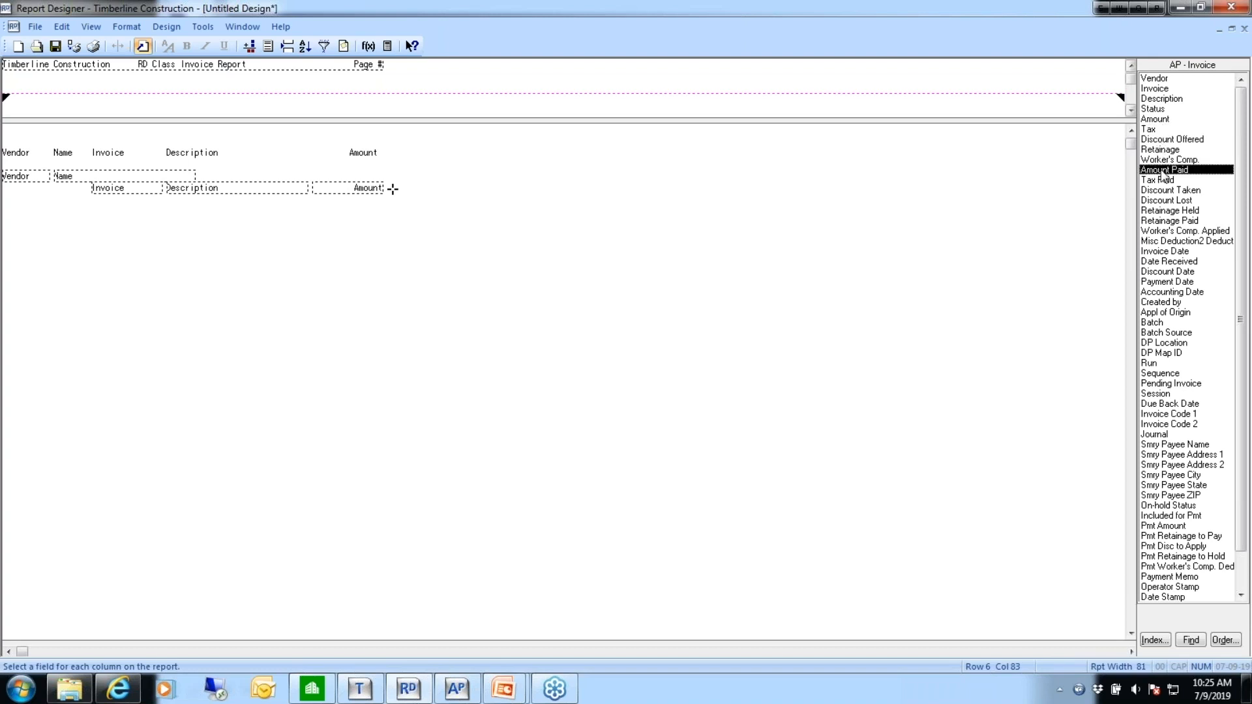
pyautogui.doubleClick(1163, 173)
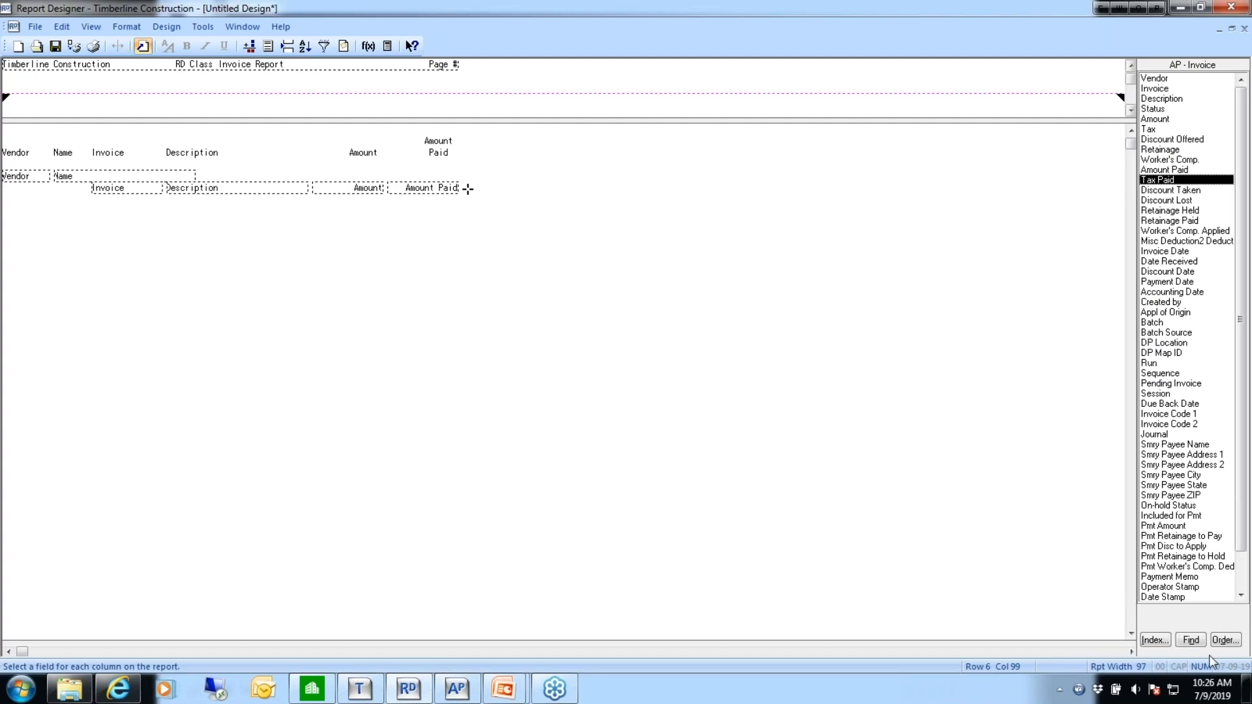
# Set the AP - Invoice field list to alphabetical order
pyautogui.click(1223, 641)
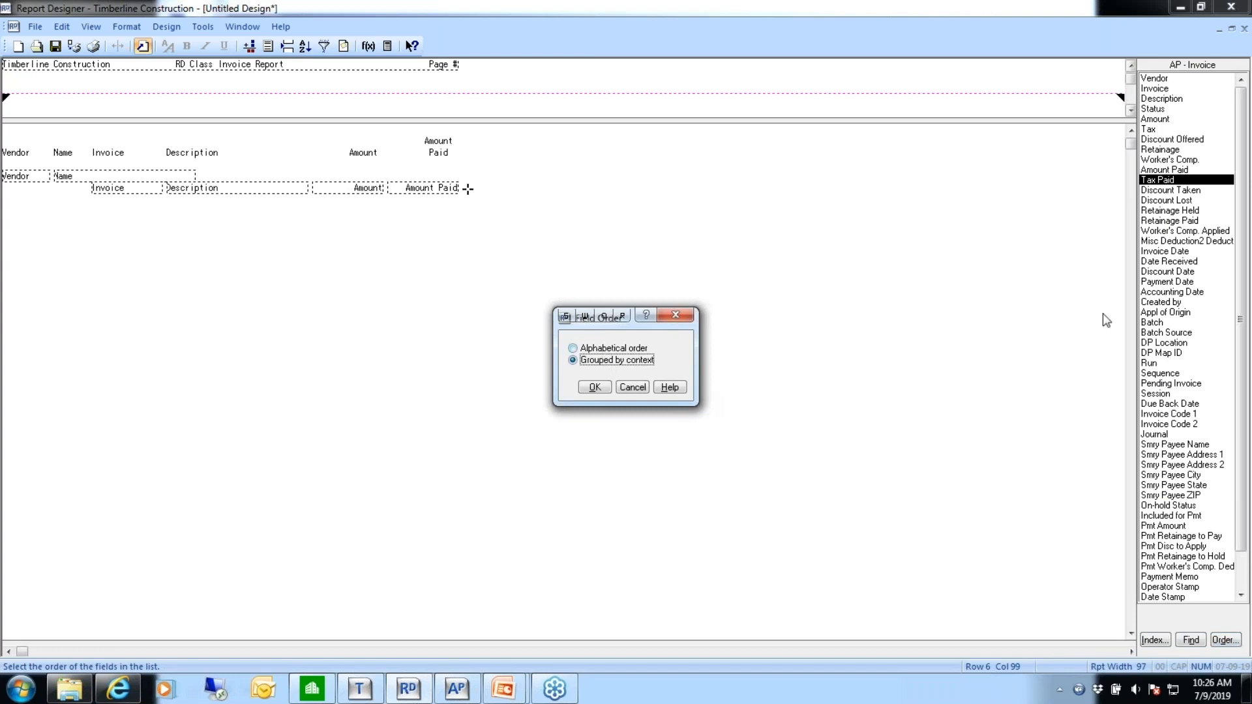
pyautogui.click(594, 349)
pyautogui.click(595, 387)
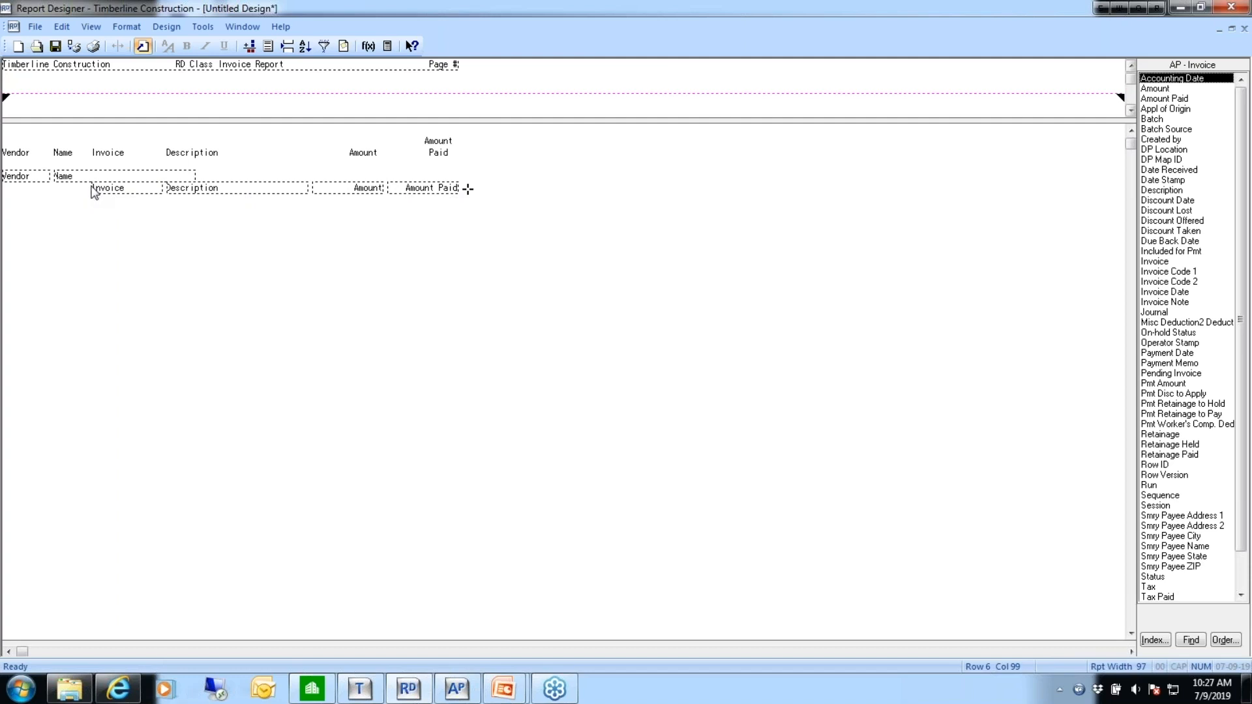
# Move the block of Invoice, Description, Amount and Amount Paid fields down to row 12, keeping its columns
pyautogui.moveTo(92, 189); pyautogui.dragTo(461, 191)
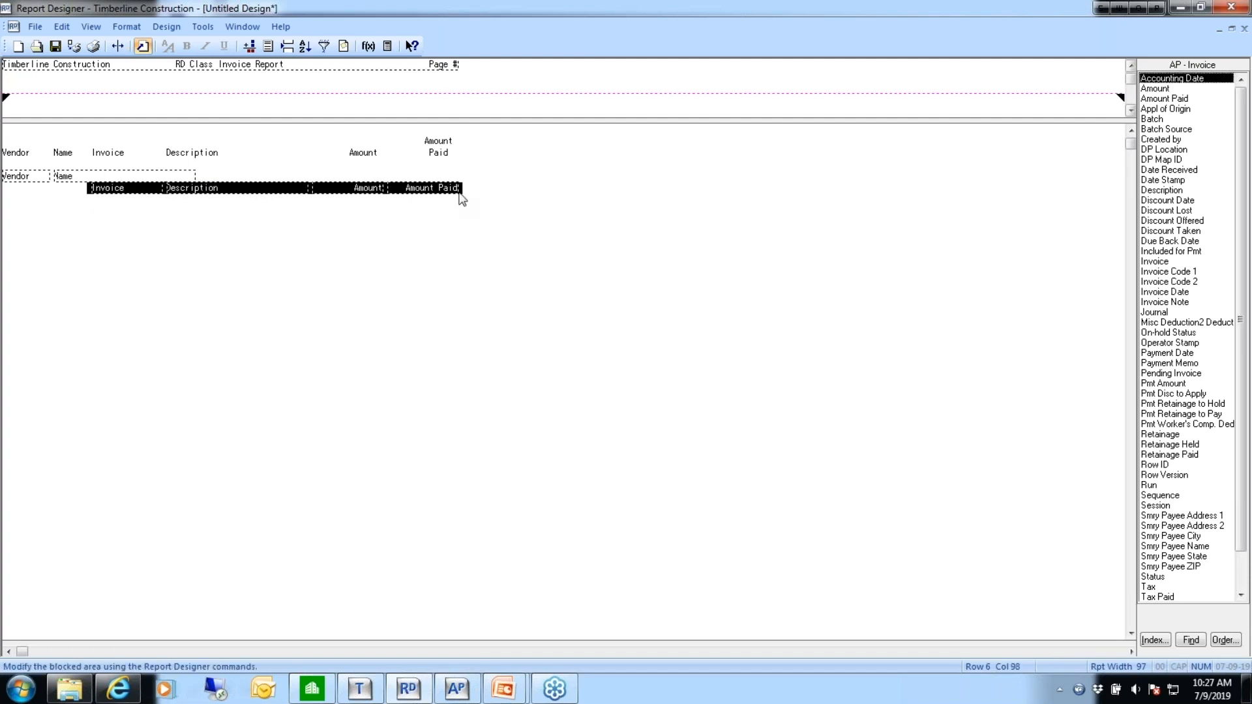
pyautogui.click(130, 193)
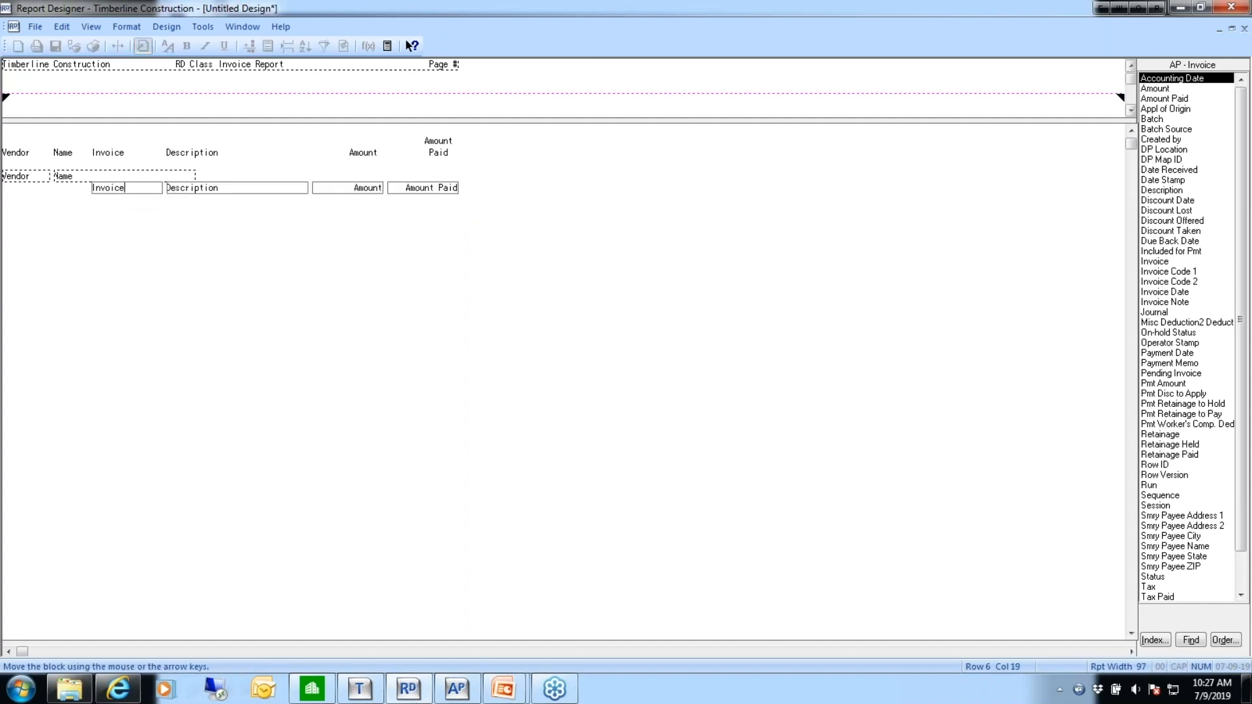
pyautogui.moveTo(127, 193); pyautogui.dragTo(124, 262)
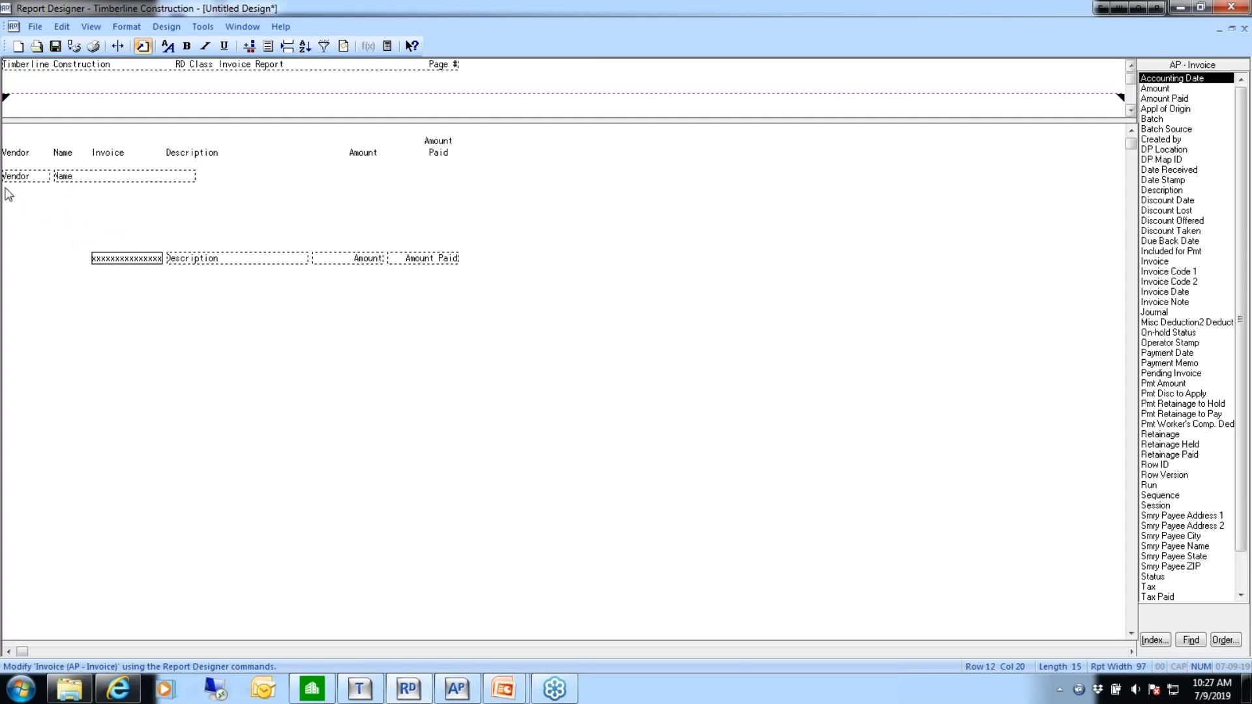
# Add the AP - Vendor field Address 1 at row 6, column 1, with its column heading removed
pyautogui.click(9, 197)
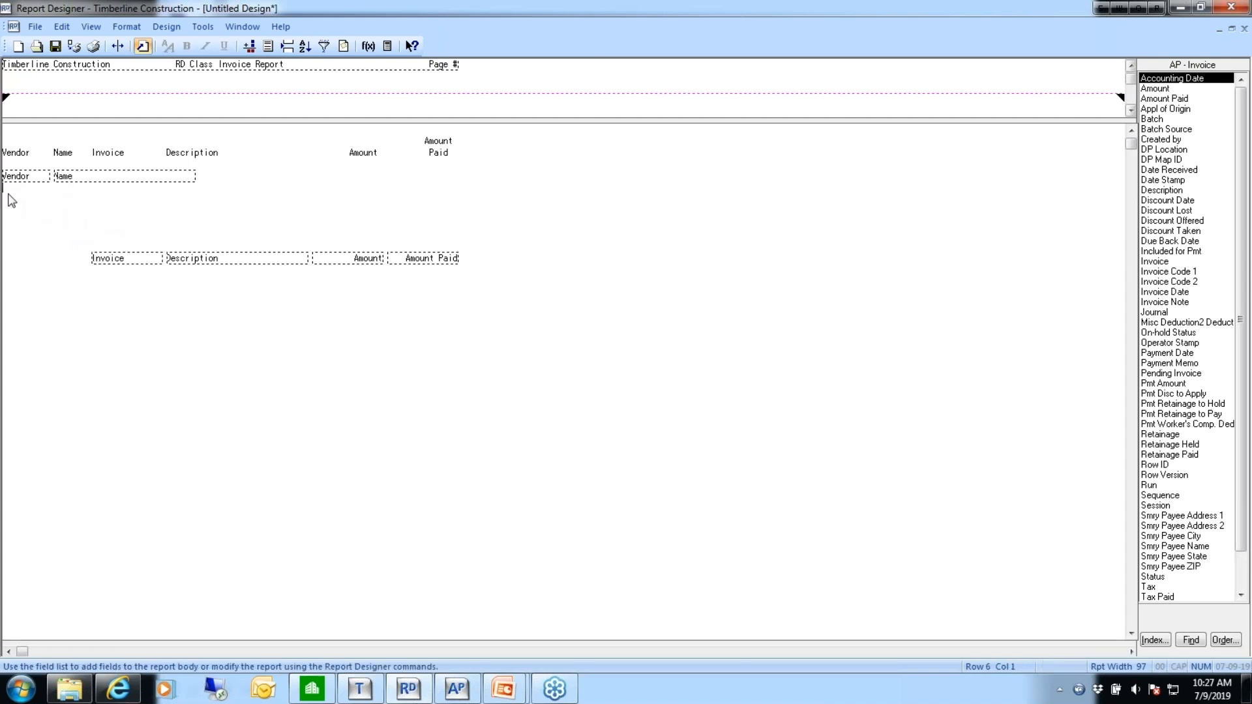
pyautogui.click(1149, 639)
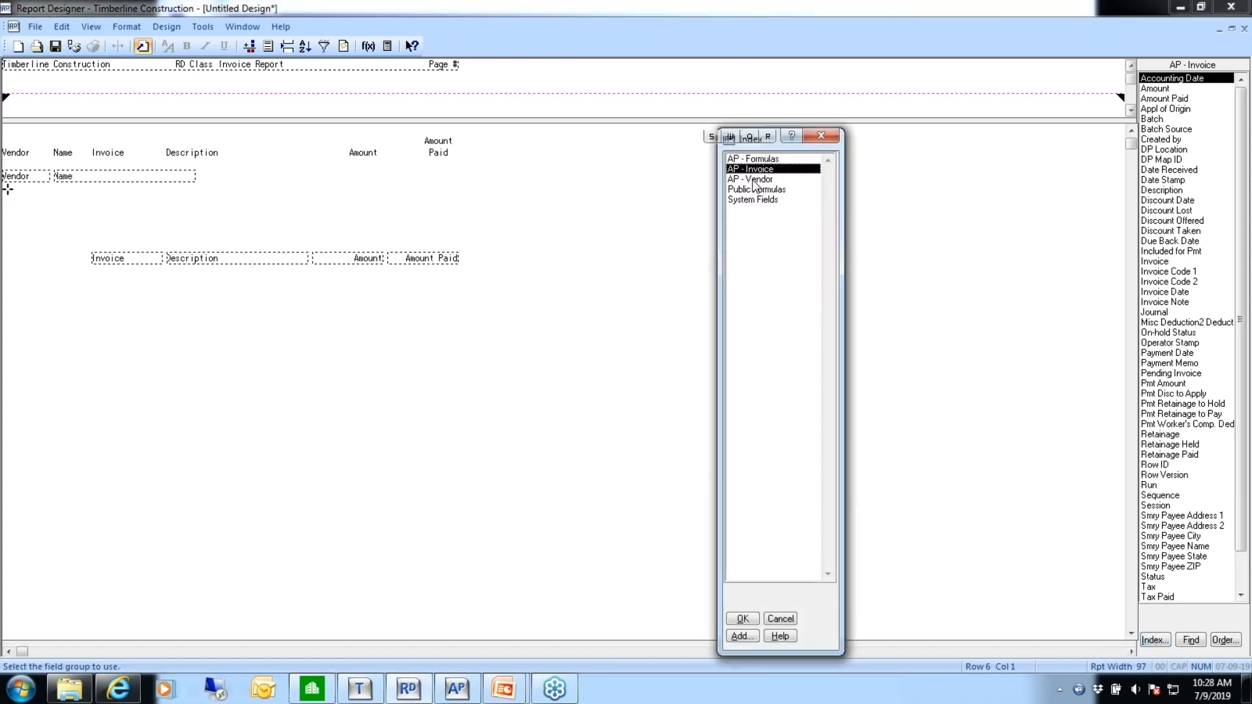
pyautogui.doubleClick(756, 181)
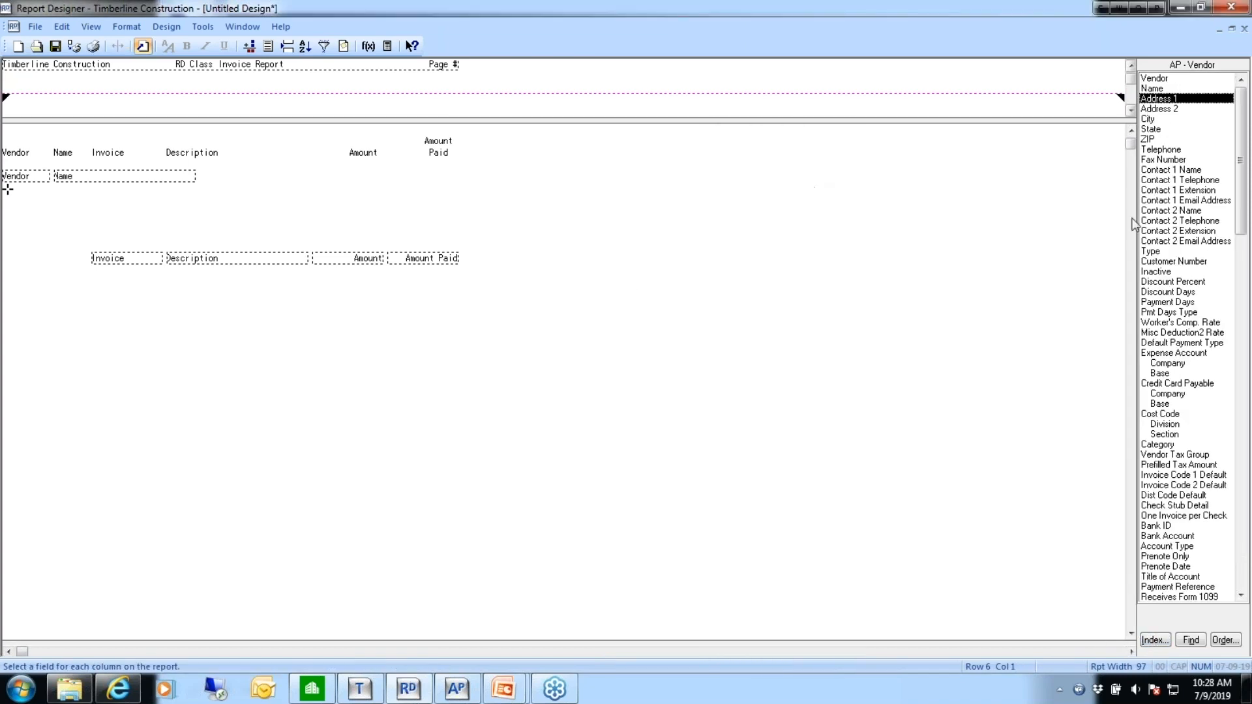
pyautogui.doubleClick(1170, 100)
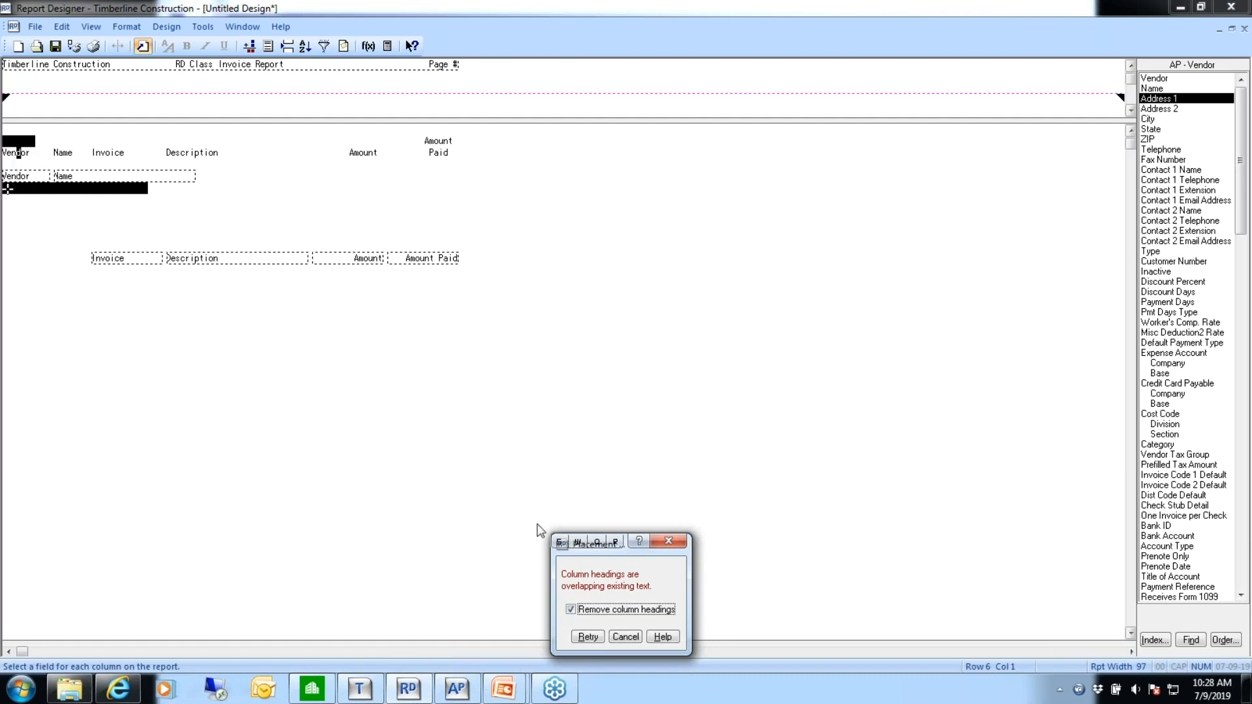
pyautogui.click(588, 637)
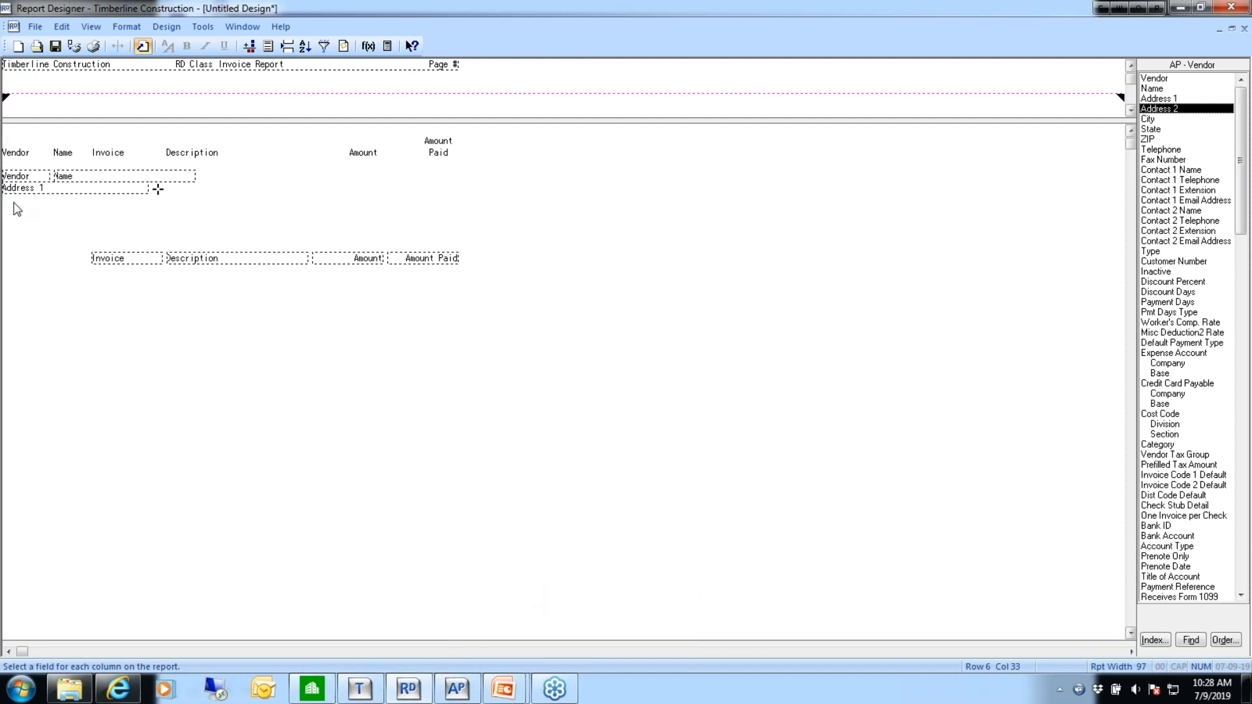
# Add the vendor's City, State and ZIP fields side by side on row 7 from column 1, removing their column headings
pyautogui.click(8, 206)
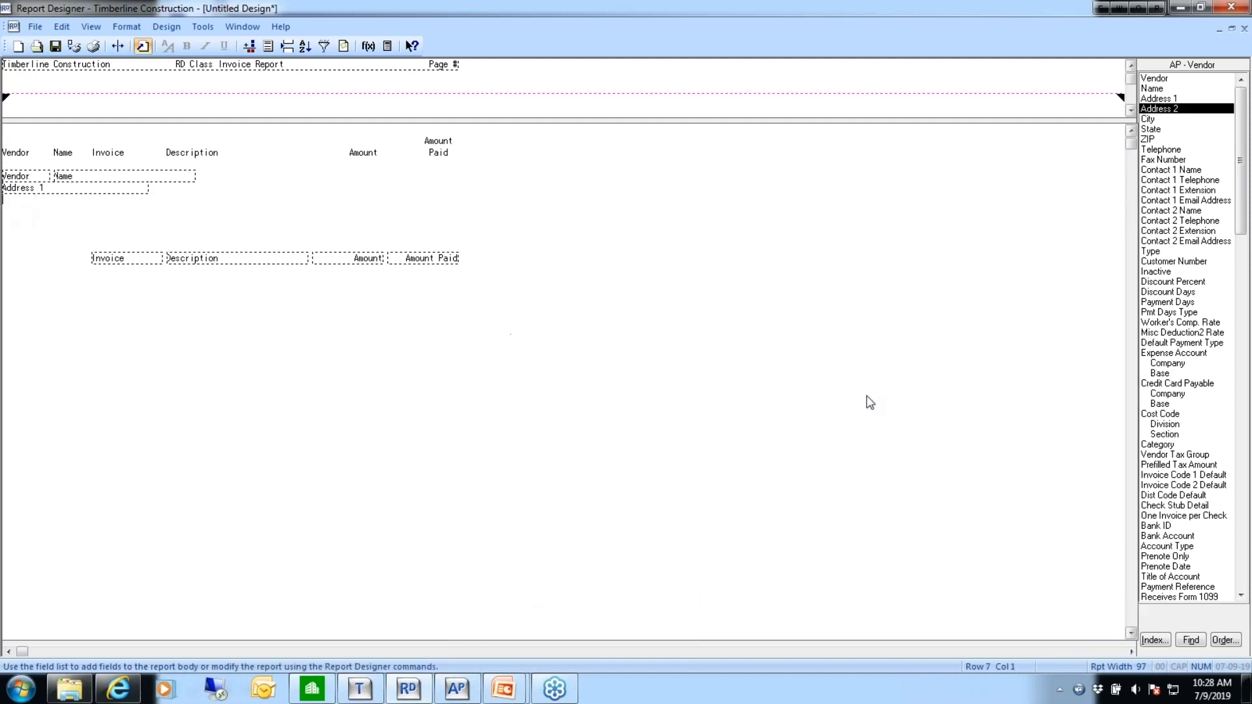
pyautogui.doubleClick(1152, 118)
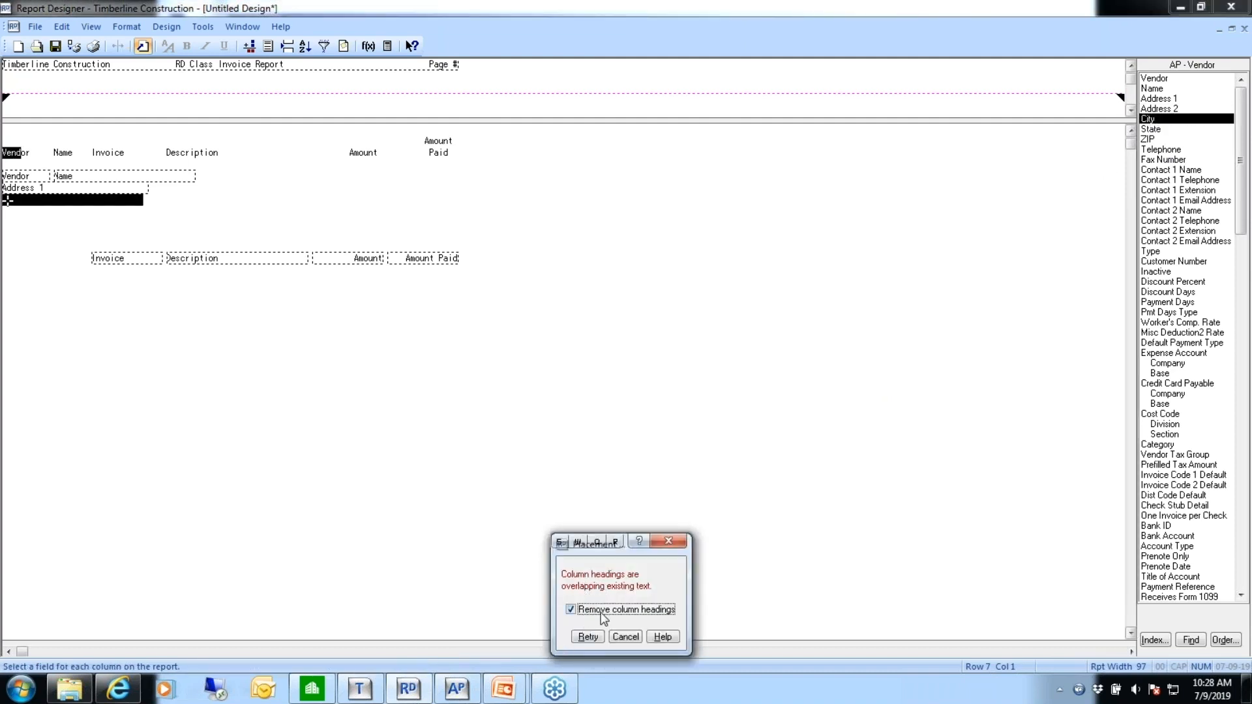
pyautogui.click(590, 637)
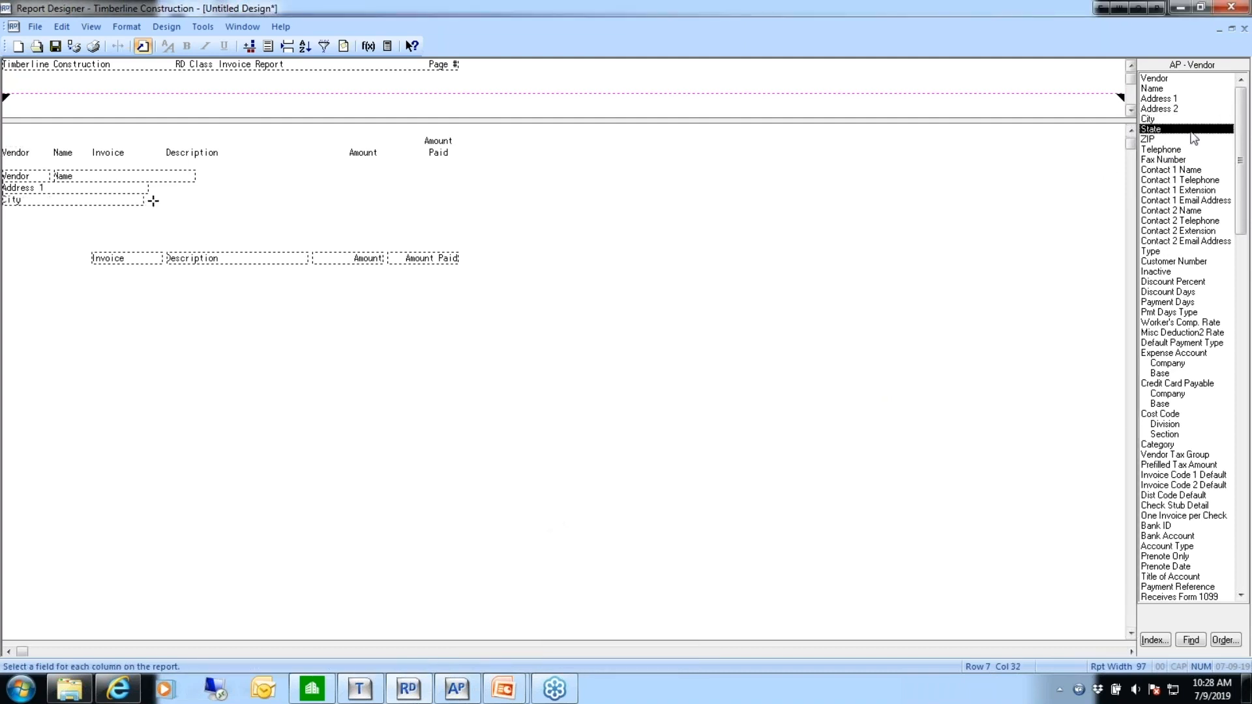
pyautogui.doubleClick(1166, 129)
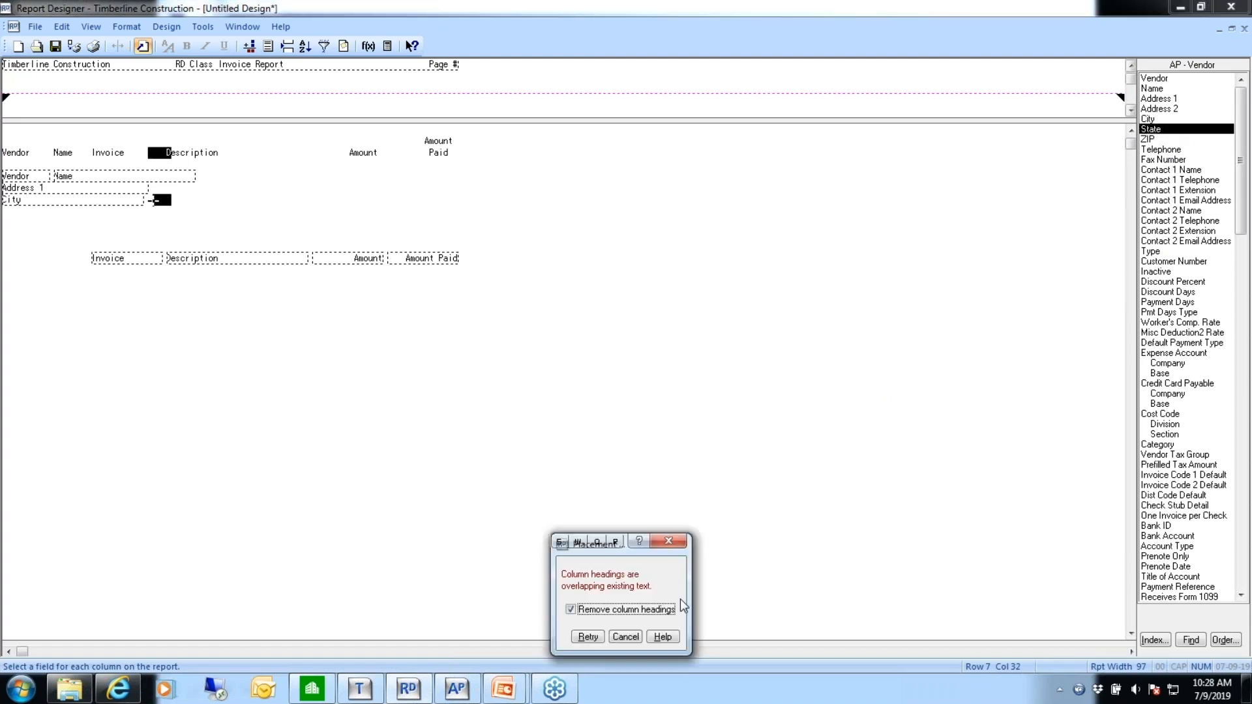
pyautogui.click(588, 637)
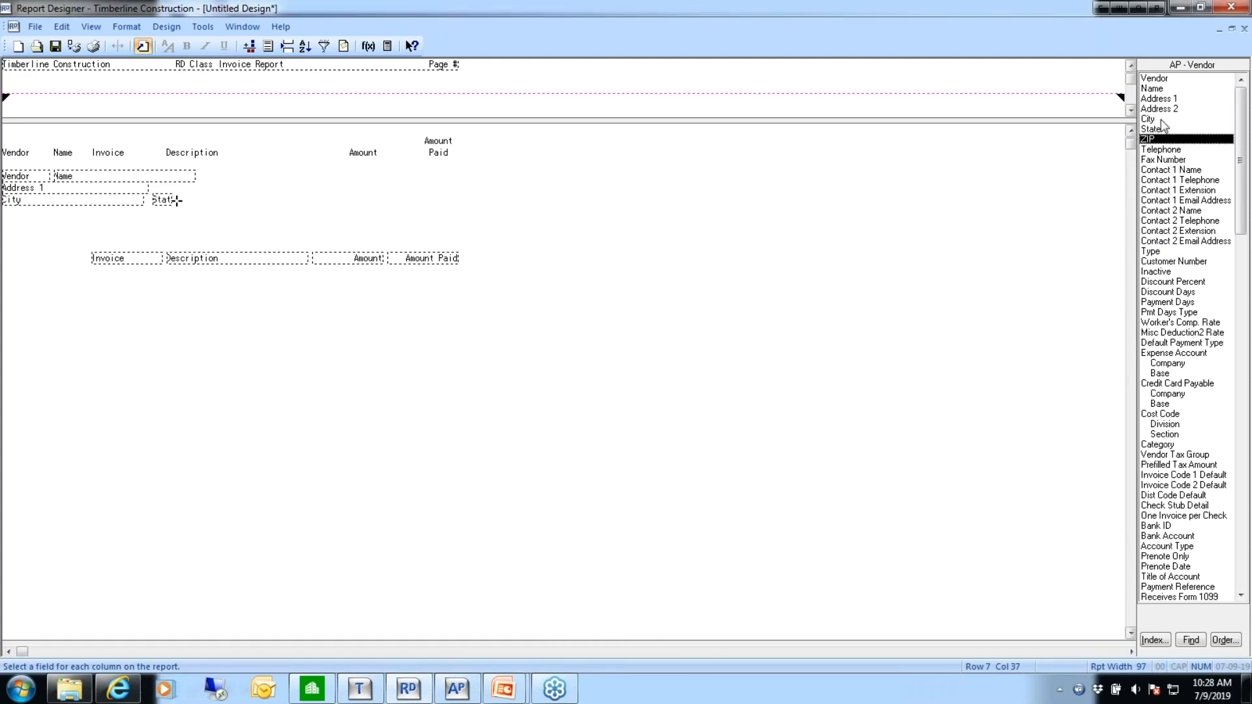
pyautogui.doubleClick(1152, 141)
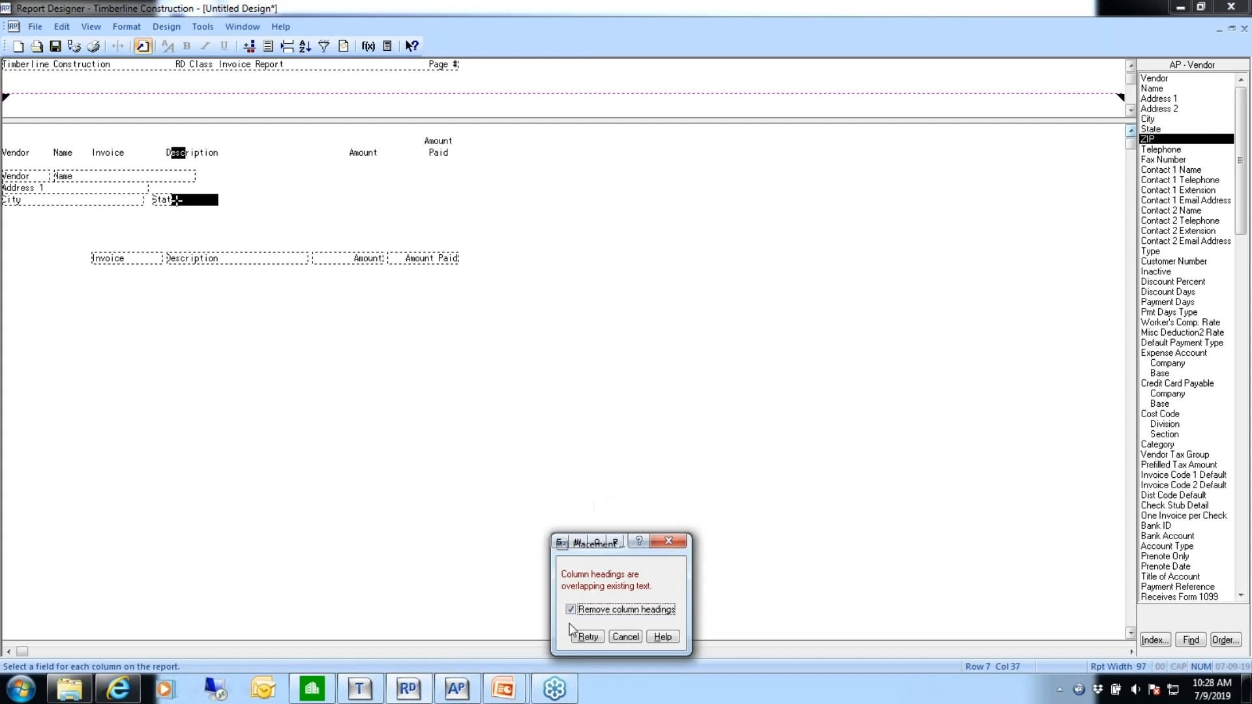
pyautogui.click(586, 637)
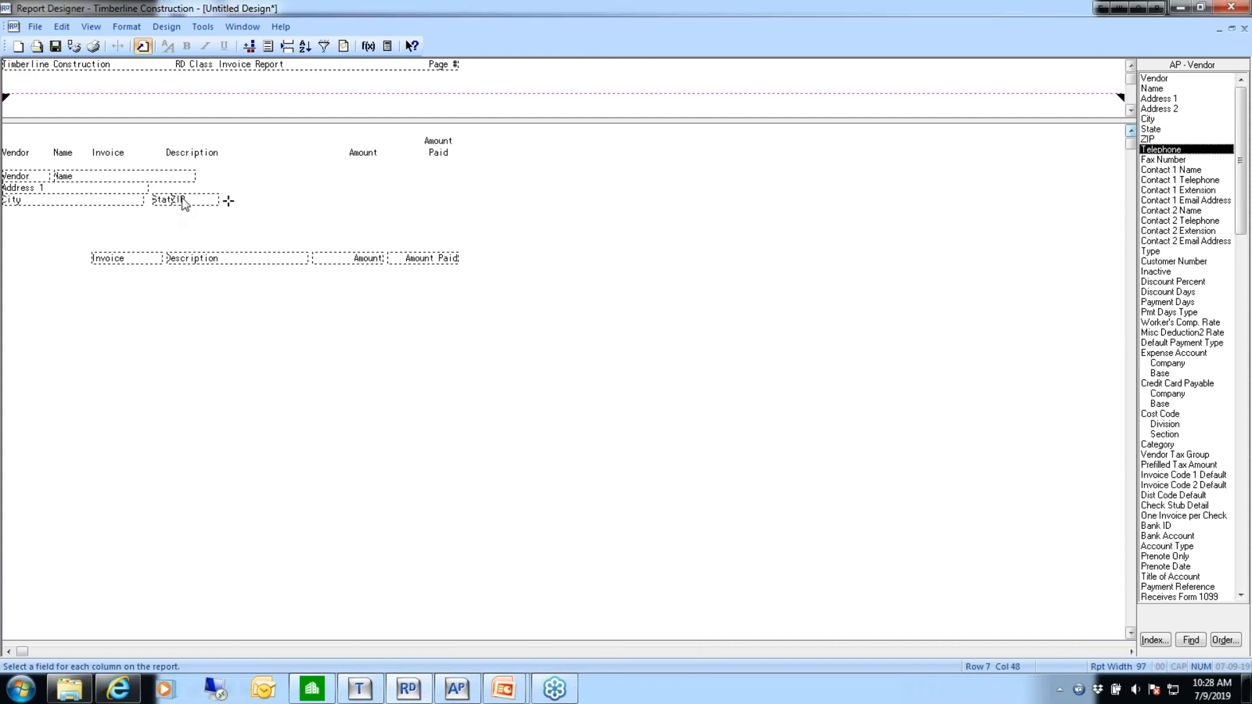
# Move the vendor's ZIP field right on row 7 to column 39 so it clears the State field
pyautogui.click(193, 200)
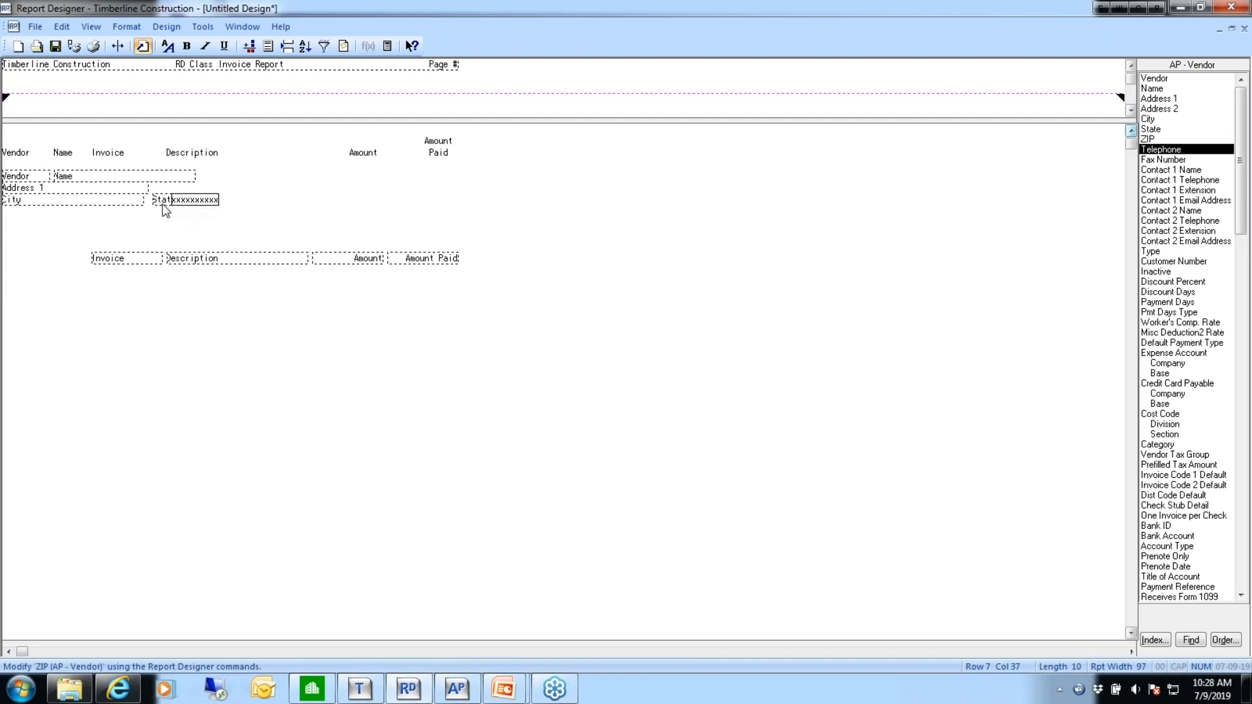
pyautogui.click(166, 201)
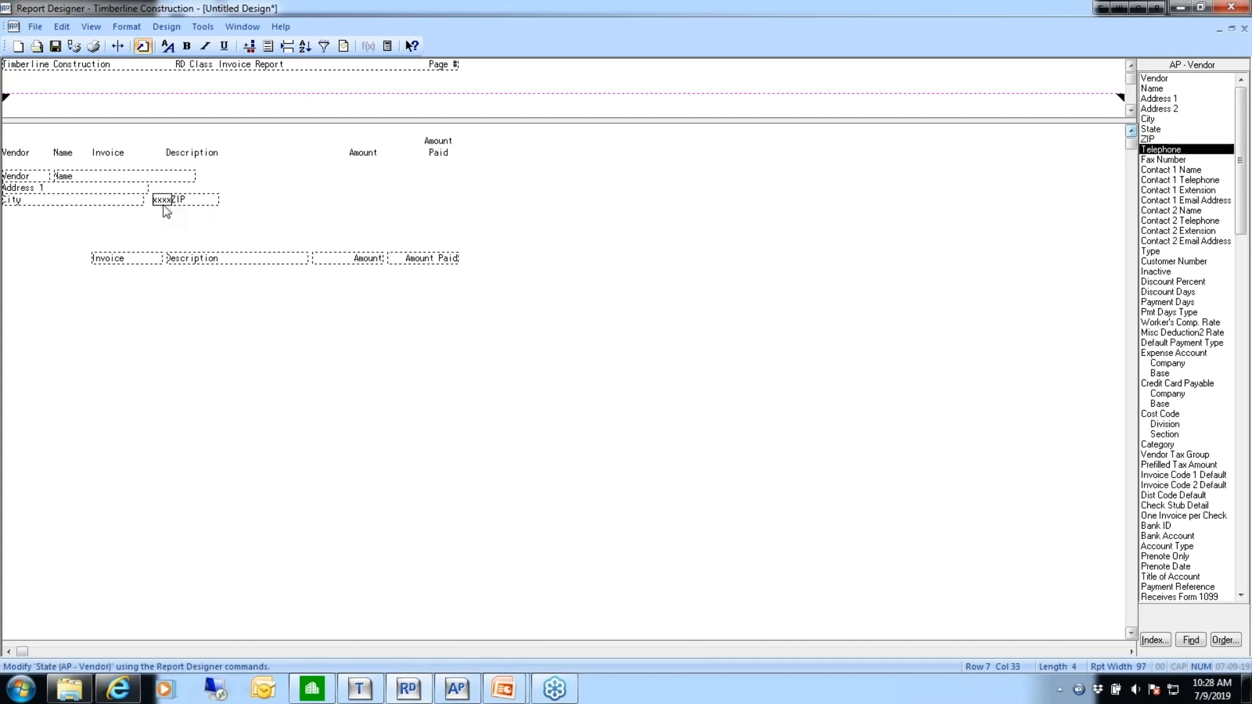
pyautogui.click(190, 203)
pyautogui.moveTo(190, 203); pyautogui.dragTo(198, 204)
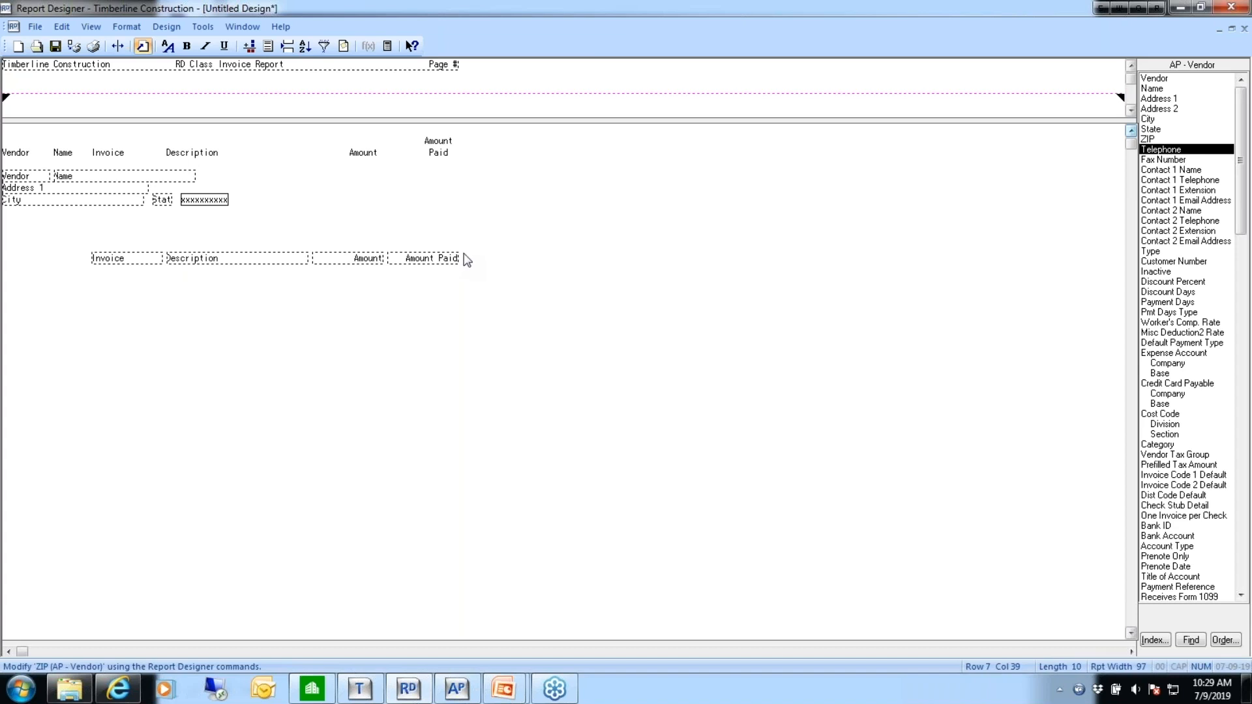
# Delete the Invoice, Description, Amount and Amount Paid fields on row 12 together with their column headings
pyautogui.click(125, 259)
pyautogui.click(202, 260)
pyautogui.moveTo(459, 257); pyautogui.dragTo(88, 267)
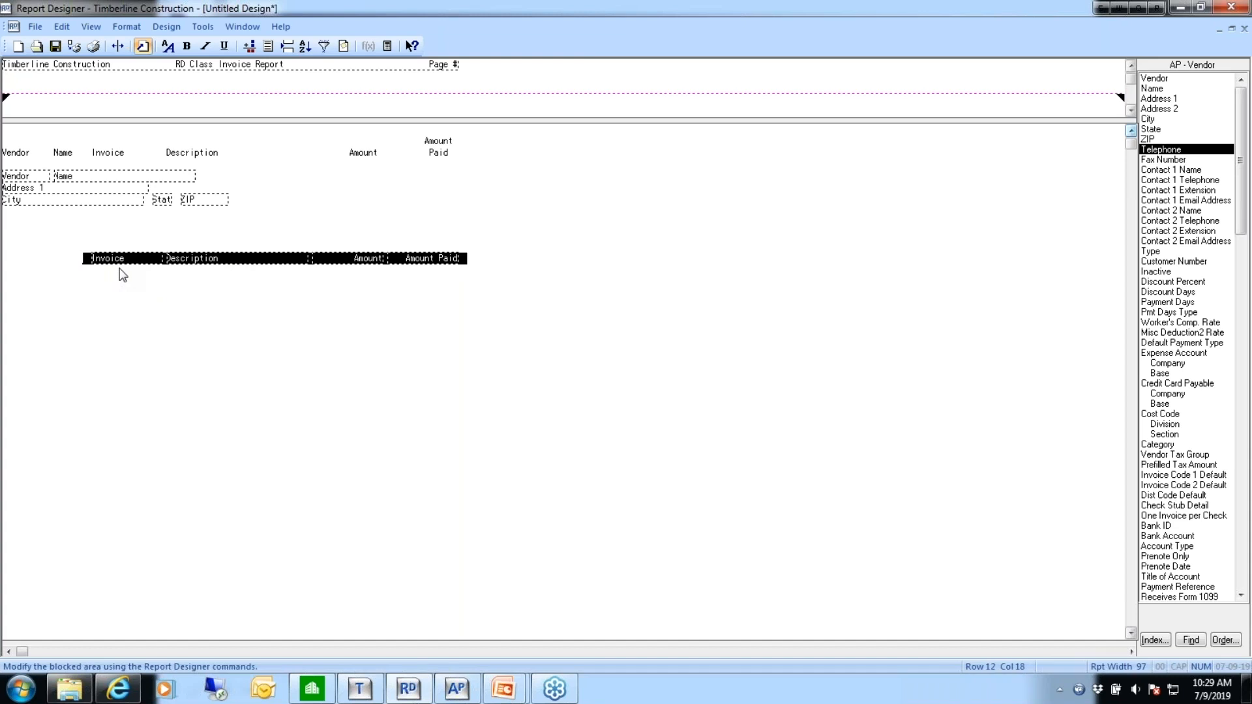
pyautogui.press('Delete')
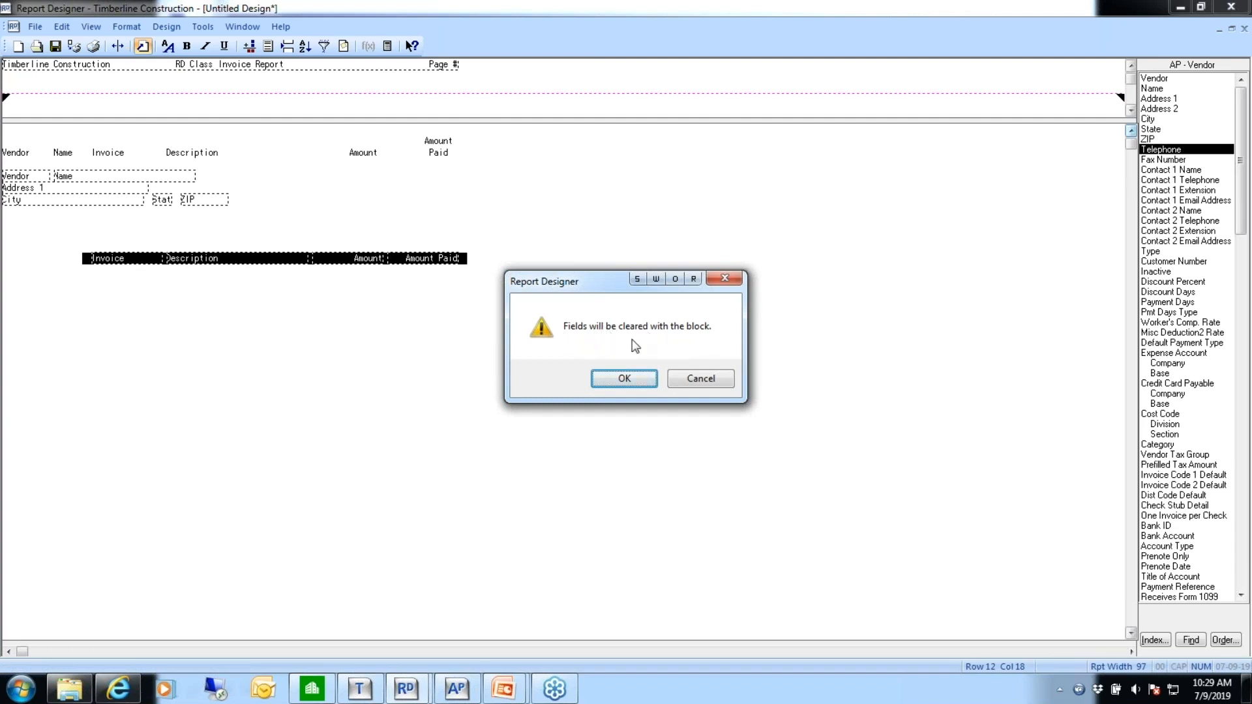
pyautogui.click(624, 378)
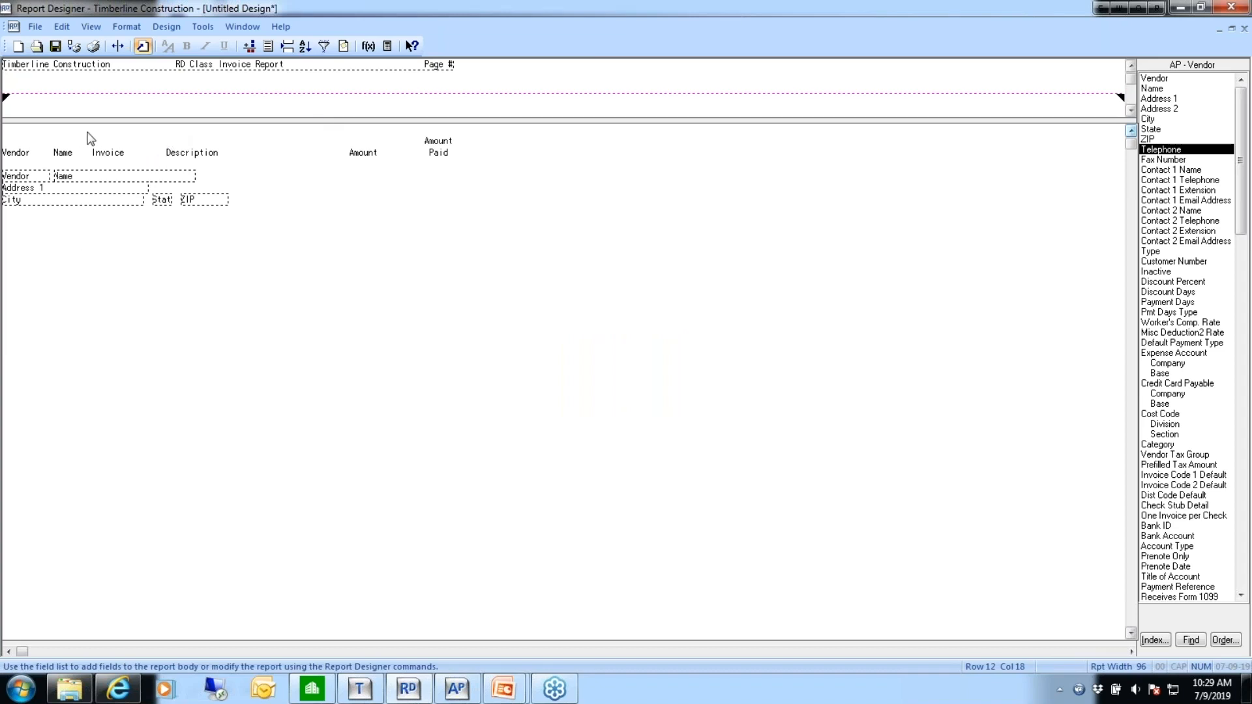
pyautogui.moveTo(87, 133); pyautogui.dragTo(470, 165)
pyautogui.press('Delete')
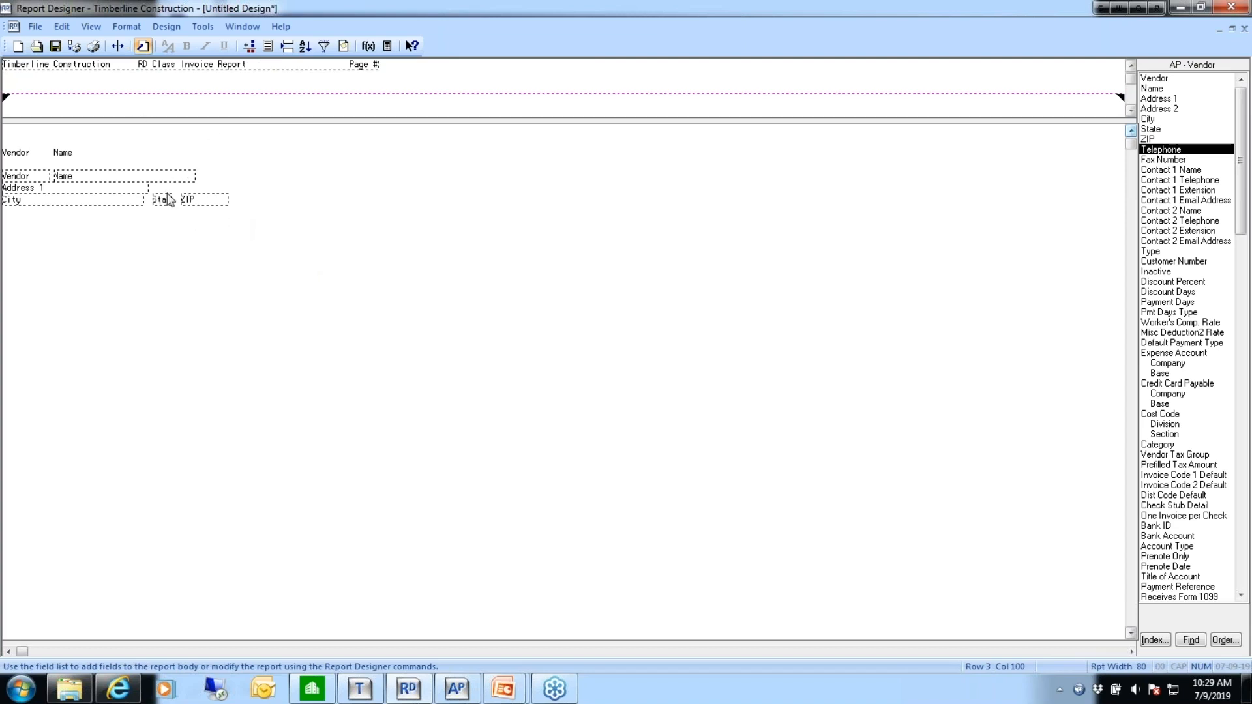
# Set the insertion point at row 9, column 49, and show the AP - Invoice field list in its original, non-alphabetical order
pyautogui.click(236, 218)
pyautogui.click(1155, 639)
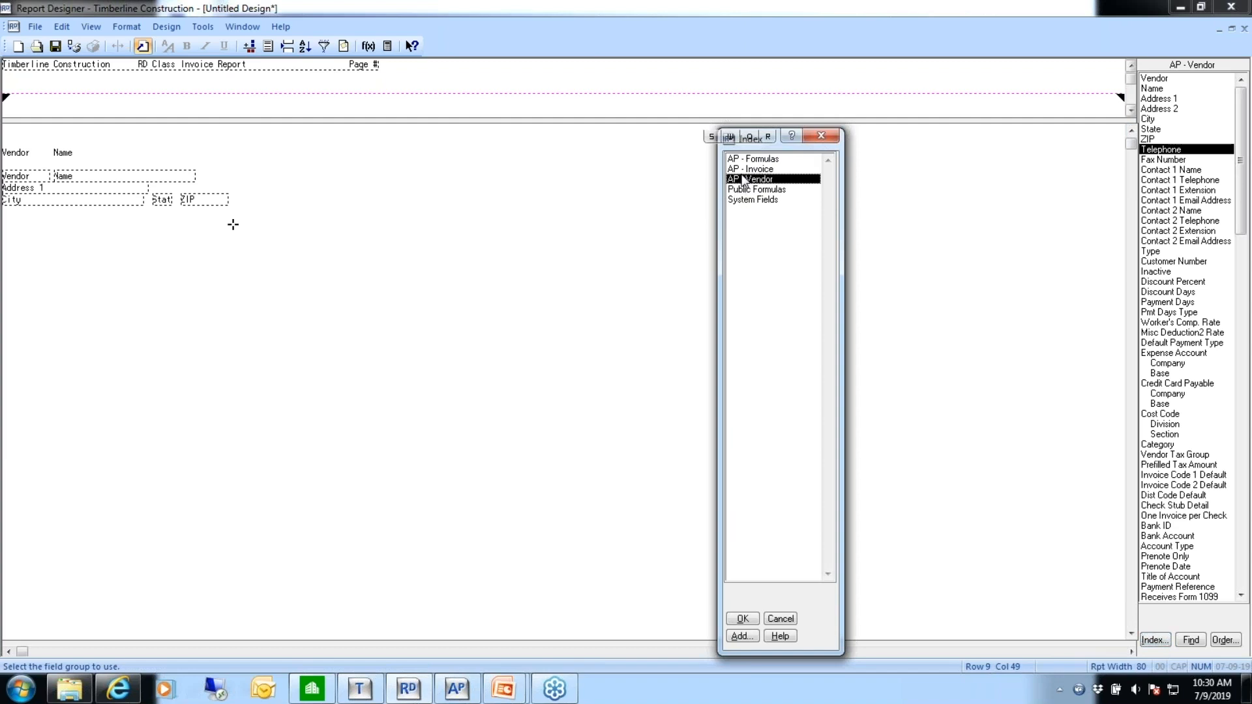
pyautogui.doubleClick(758, 171)
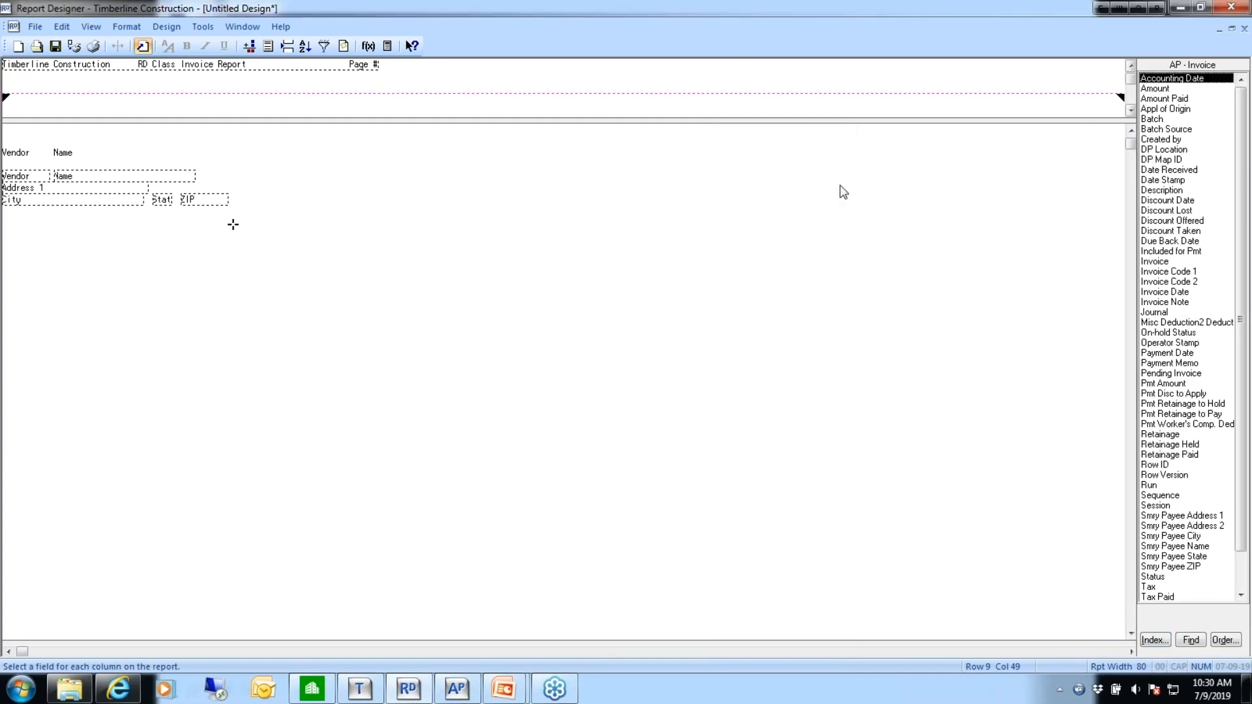
pyautogui.click(1226, 639)
pyautogui.click(582, 360)
pyautogui.click(590, 387)
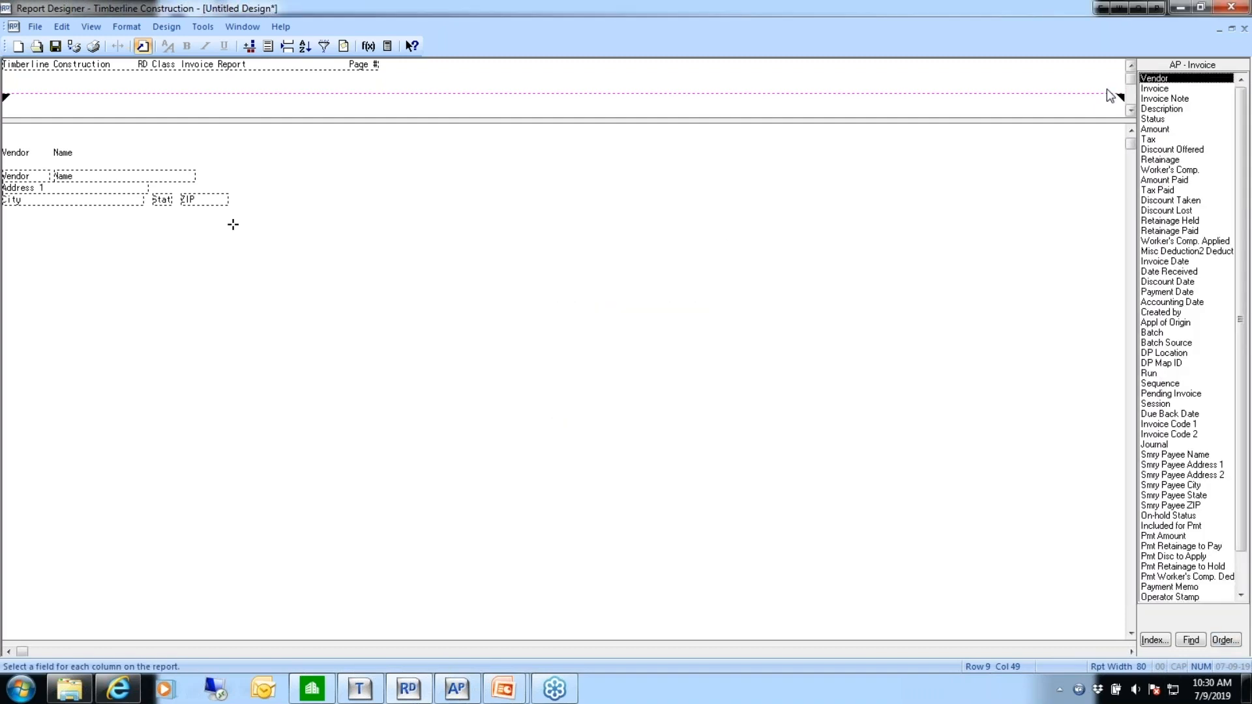
# Add the AP - Invoice fields Invoice, Description, Amount and Amount Paid side by side on row 9 from column 49
pyautogui.doubleClick(1156, 89)
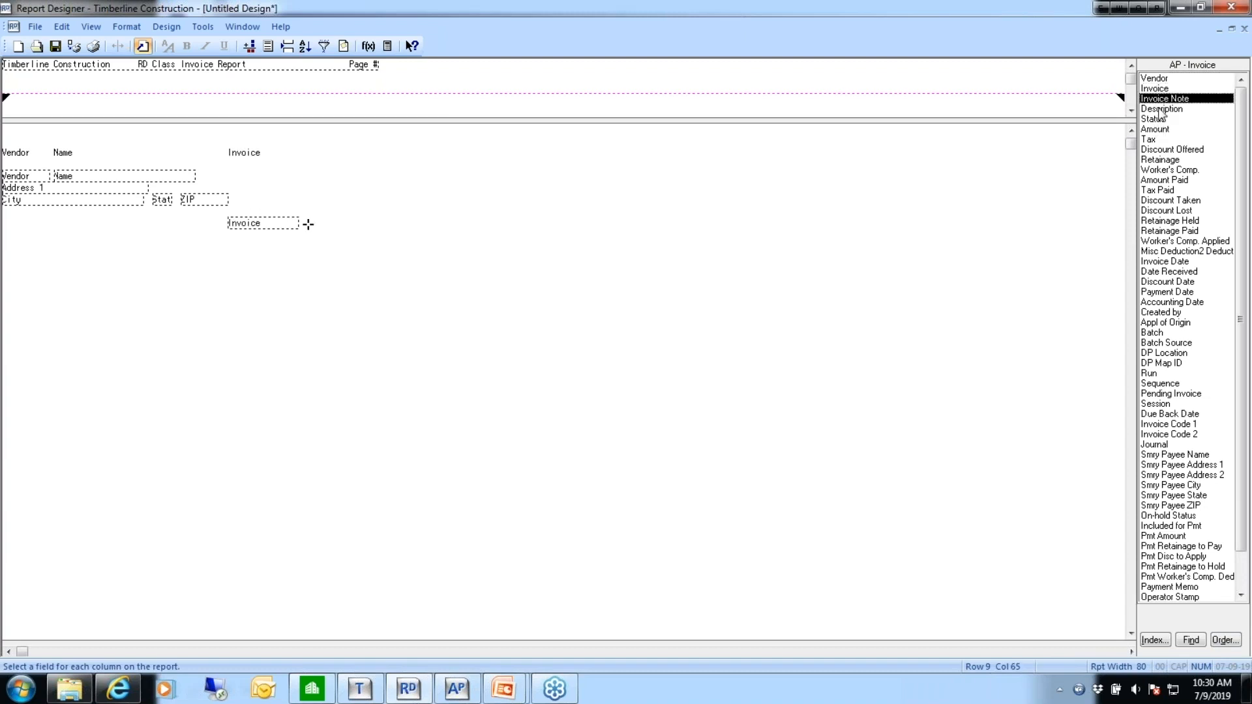
pyautogui.doubleClick(1161, 108)
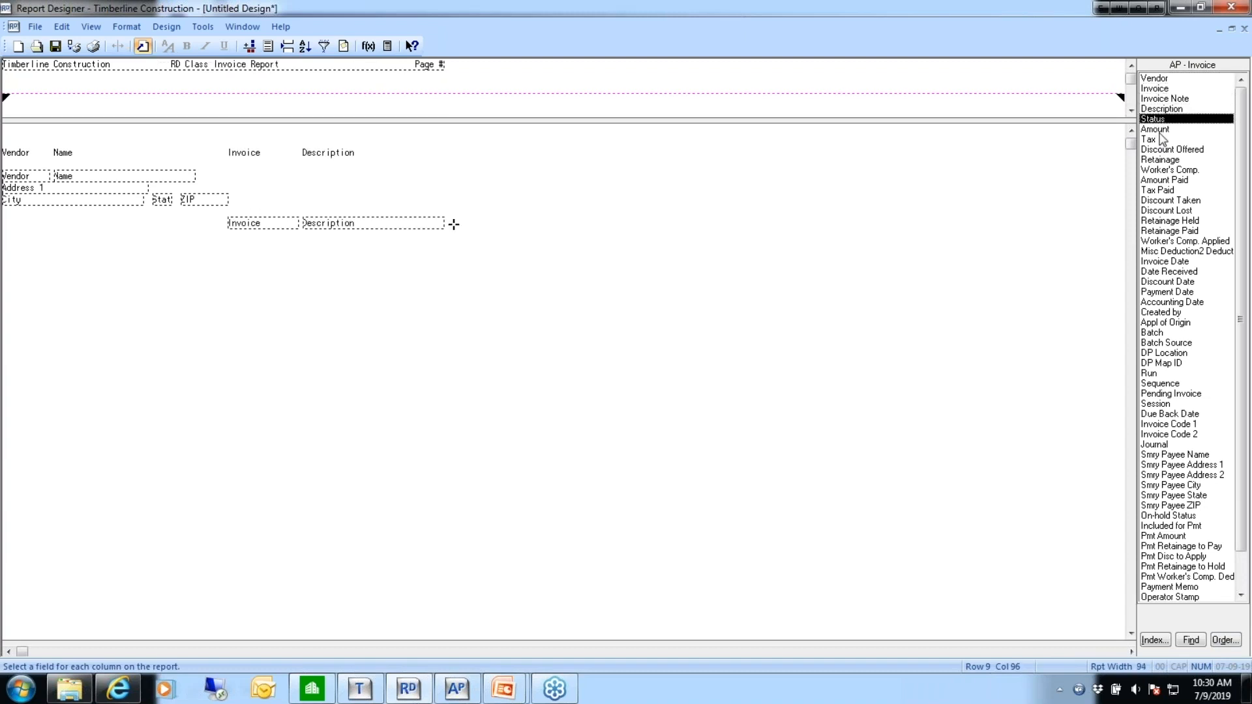
pyautogui.doubleClick(1160, 130)
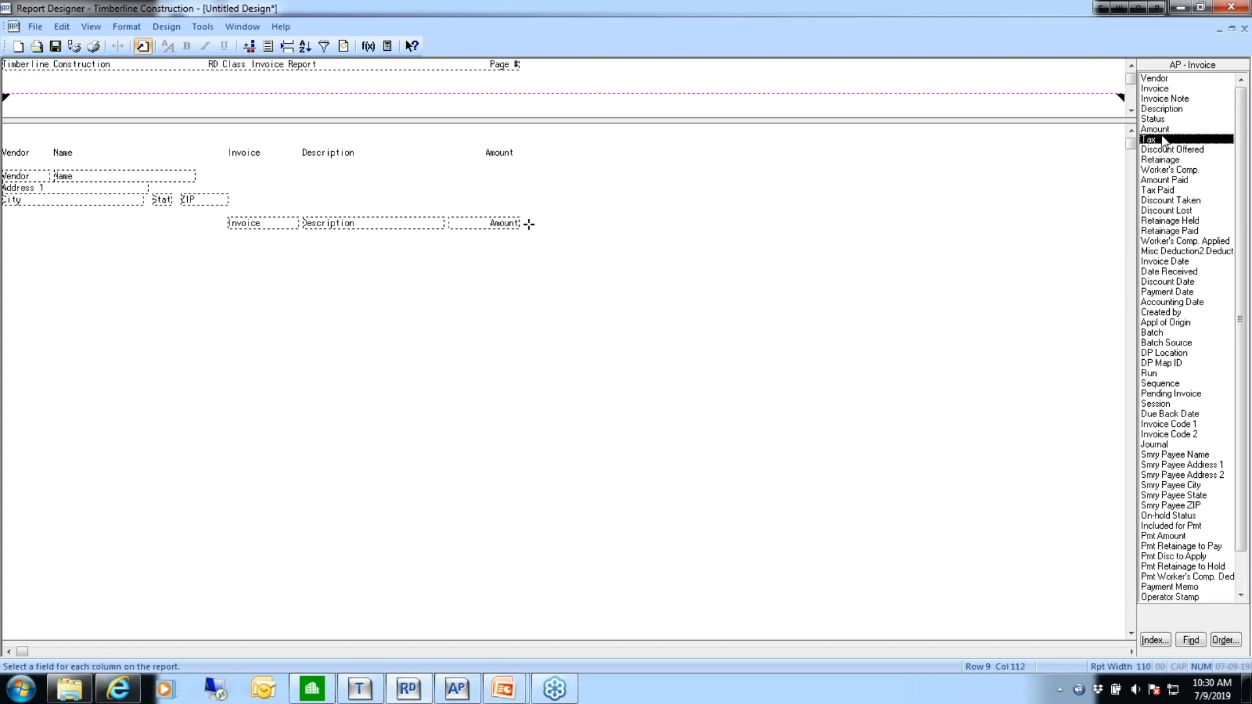
pyautogui.click(1165, 181)
pyautogui.doubleClick(1165, 182)
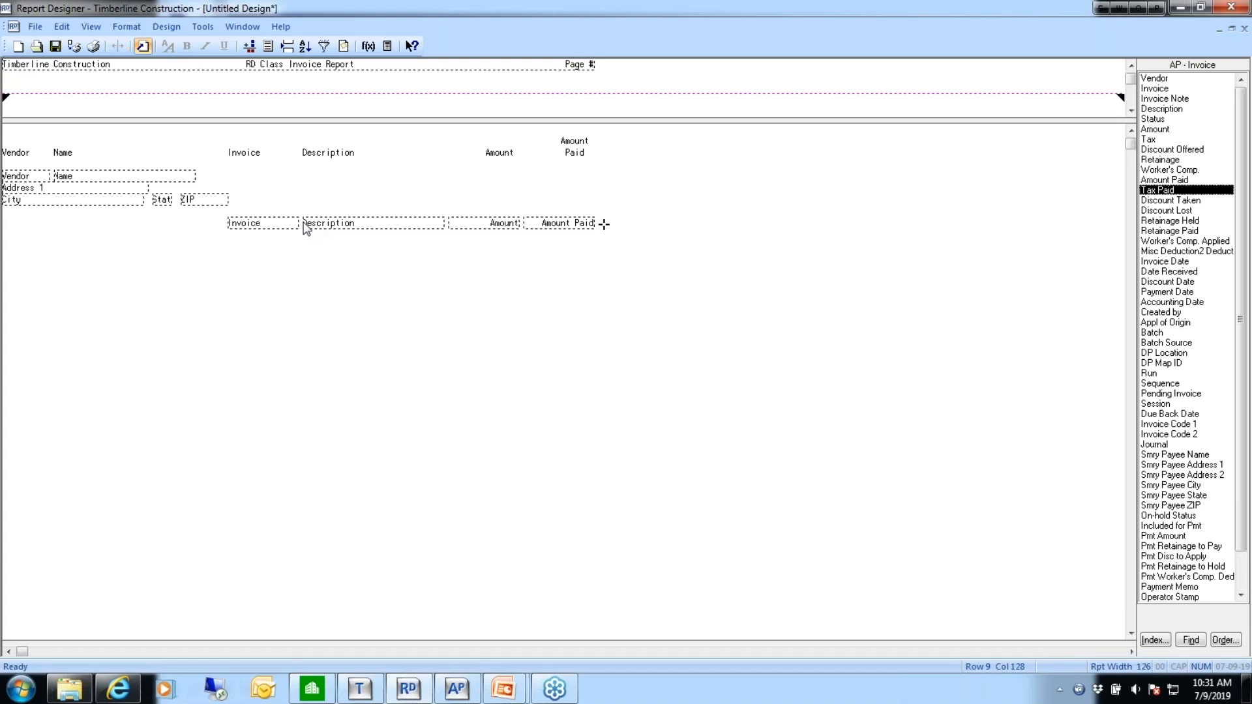
# Move the block of Description, Amount and Amount Paid fields and headings right to column 83 and back to column 67
pyautogui.moveTo(296, 137); pyautogui.dragTo(665, 213)
pyautogui.click(303, 138)
pyautogui.moveTo(303, 137); pyautogui.dragTo(650, 229)
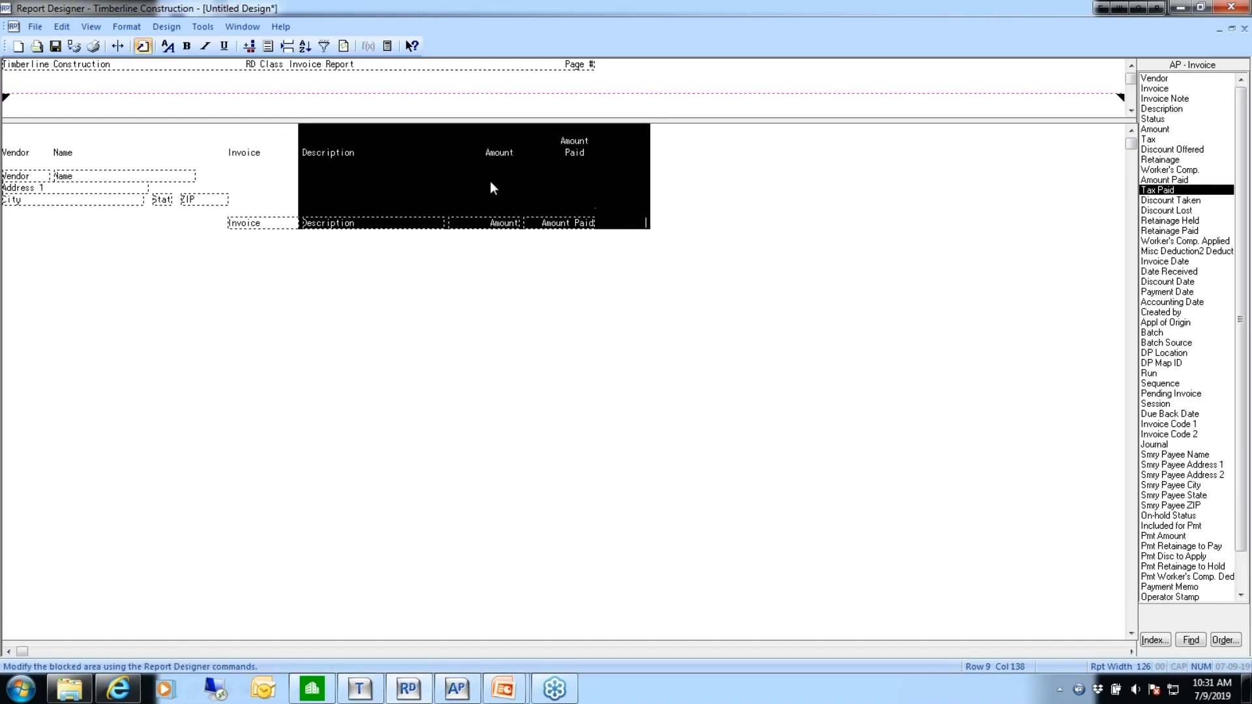
pyautogui.moveTo(352, 231); pyautogui.dragTo(433, 230)
pyautogui.click(433, 229)
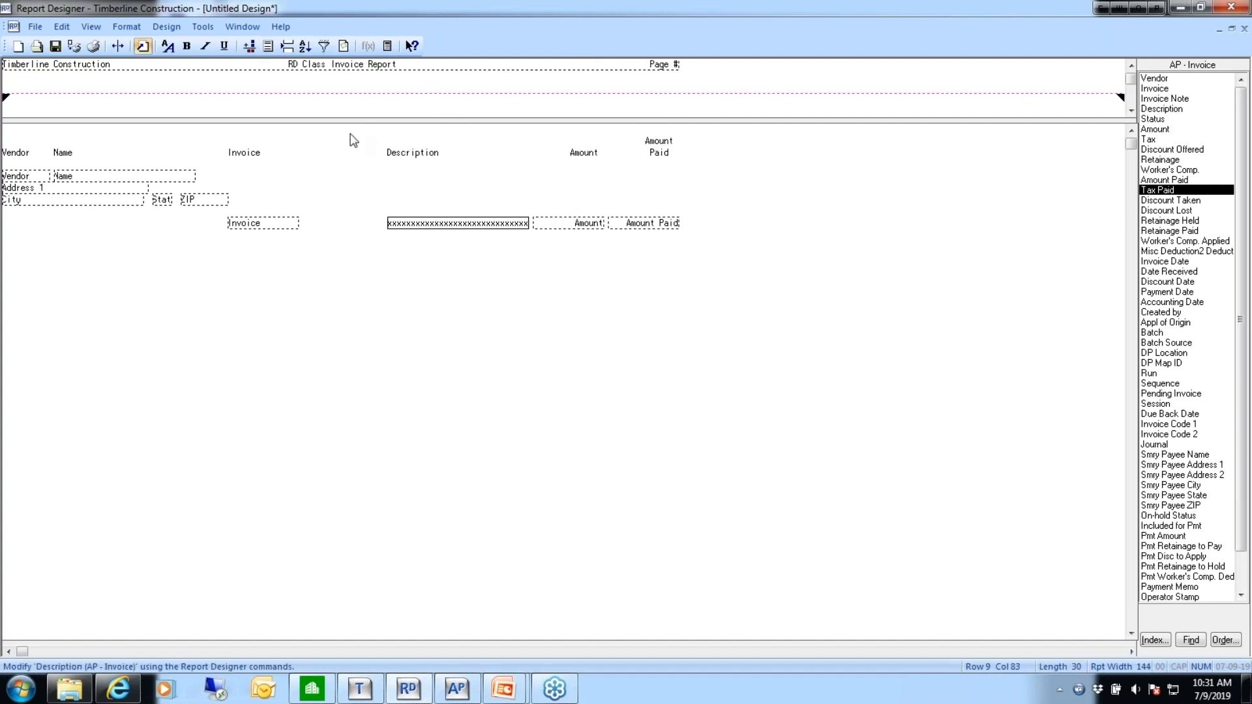
pyautogui.moveTo(376, 132); pyautogui.dragTo(712, 247)
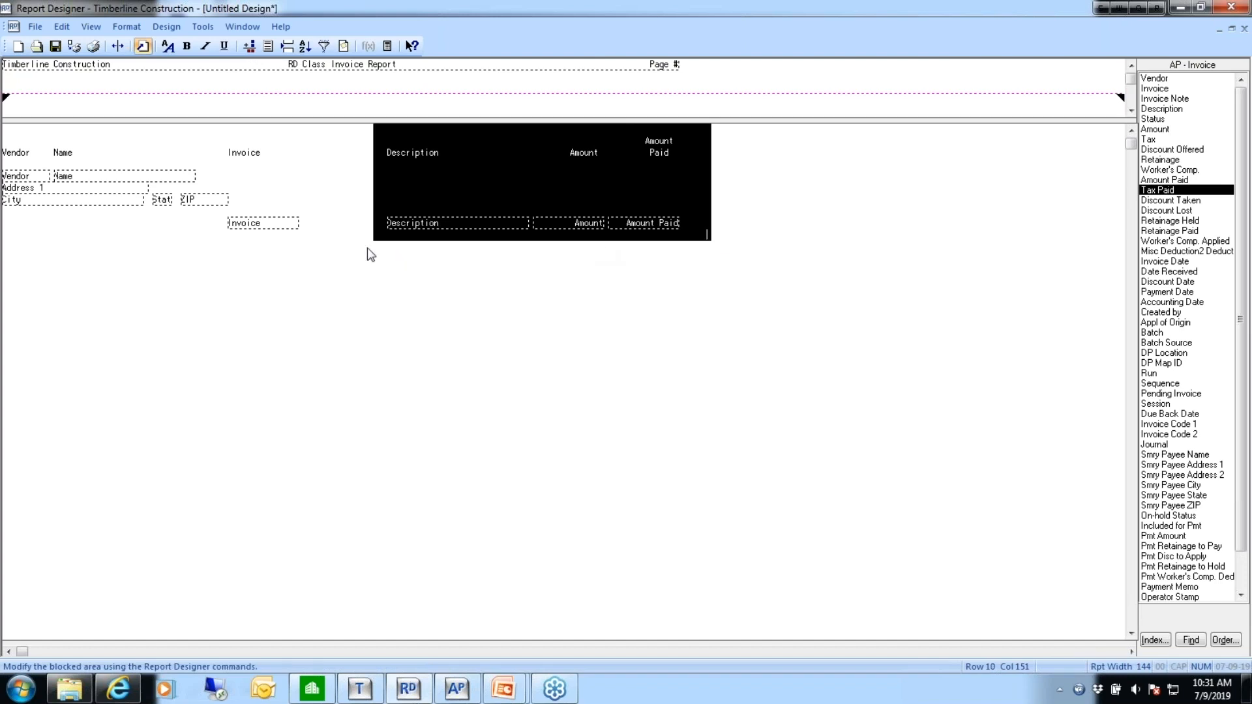
pyautogui.moveTo(429, 223); pyautogui.dragTo(350, 227)
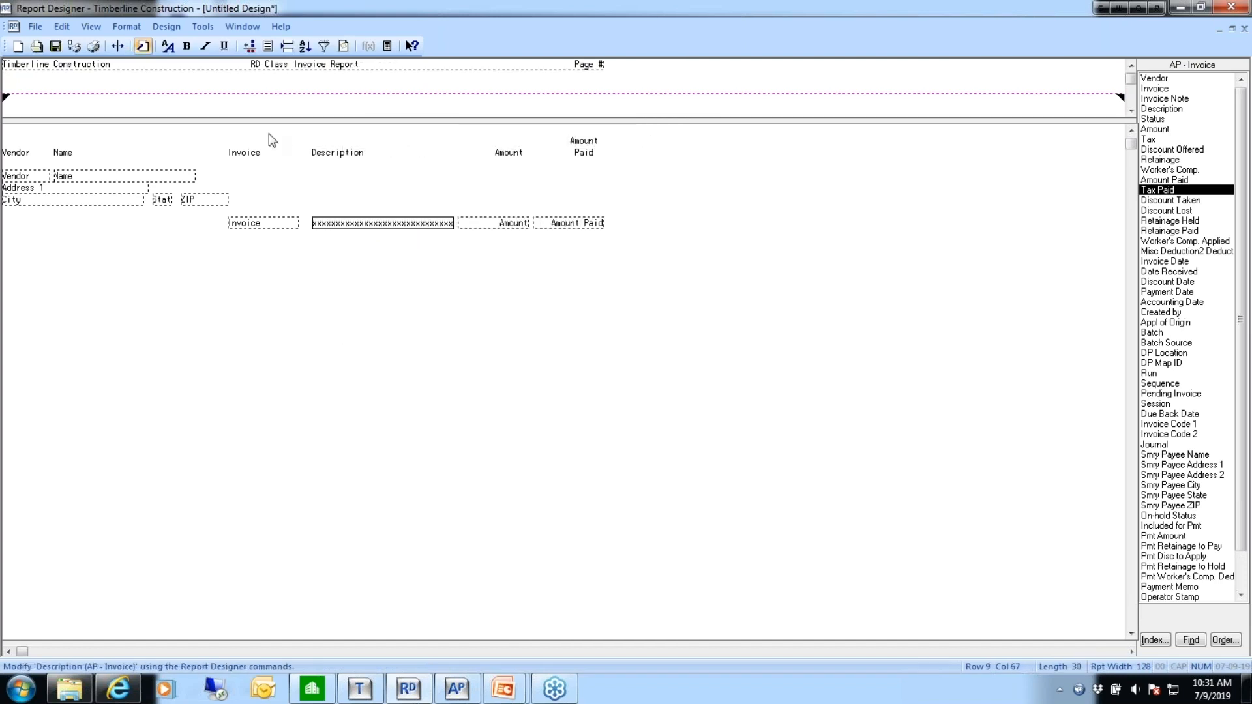
# Slide the columns after Invoice right from column 65 to column 87, opening space before Description
pyautogui.moveTo(304, 126); pyautogui.dragTo(307, 278)
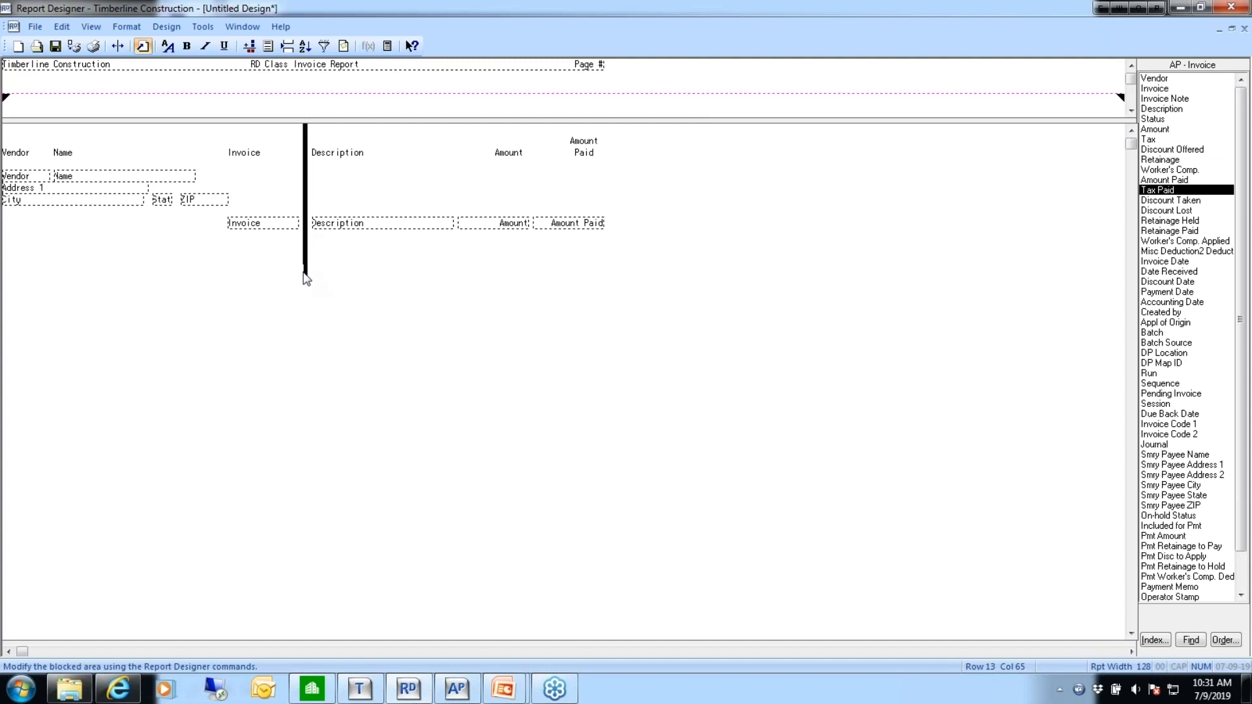
pyautogui.click(118, 46)
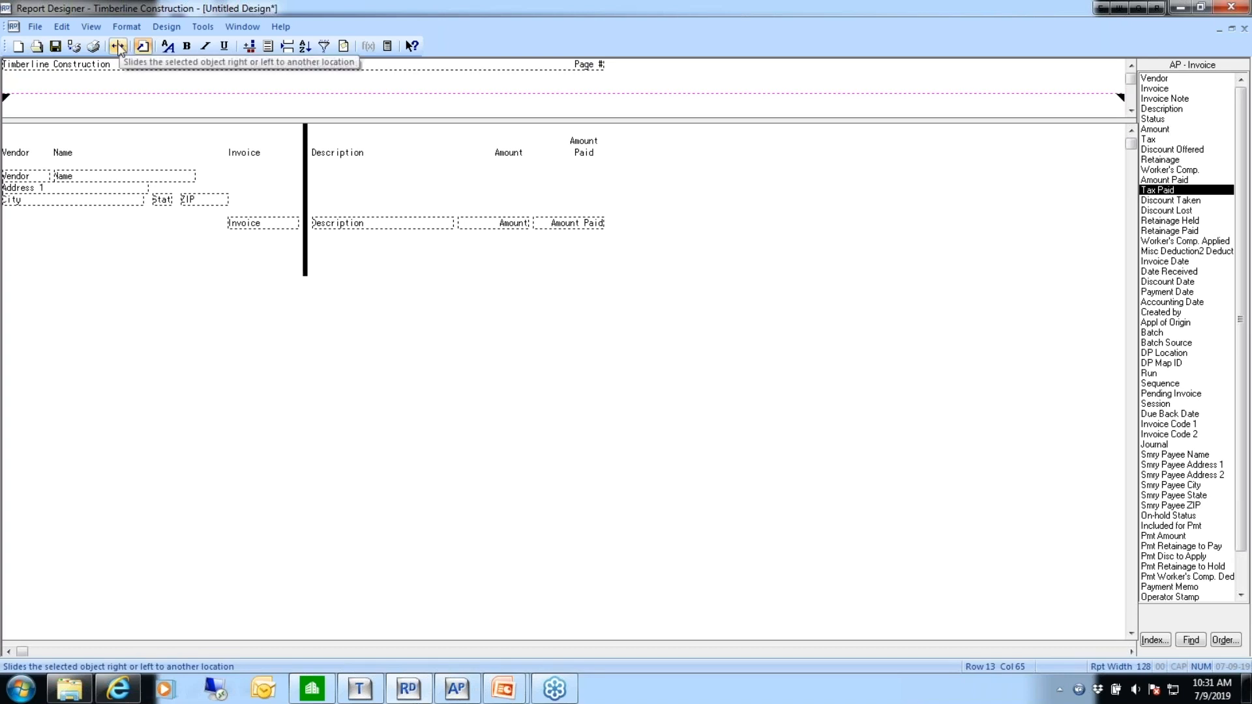
pyautogui.click(118, 46)
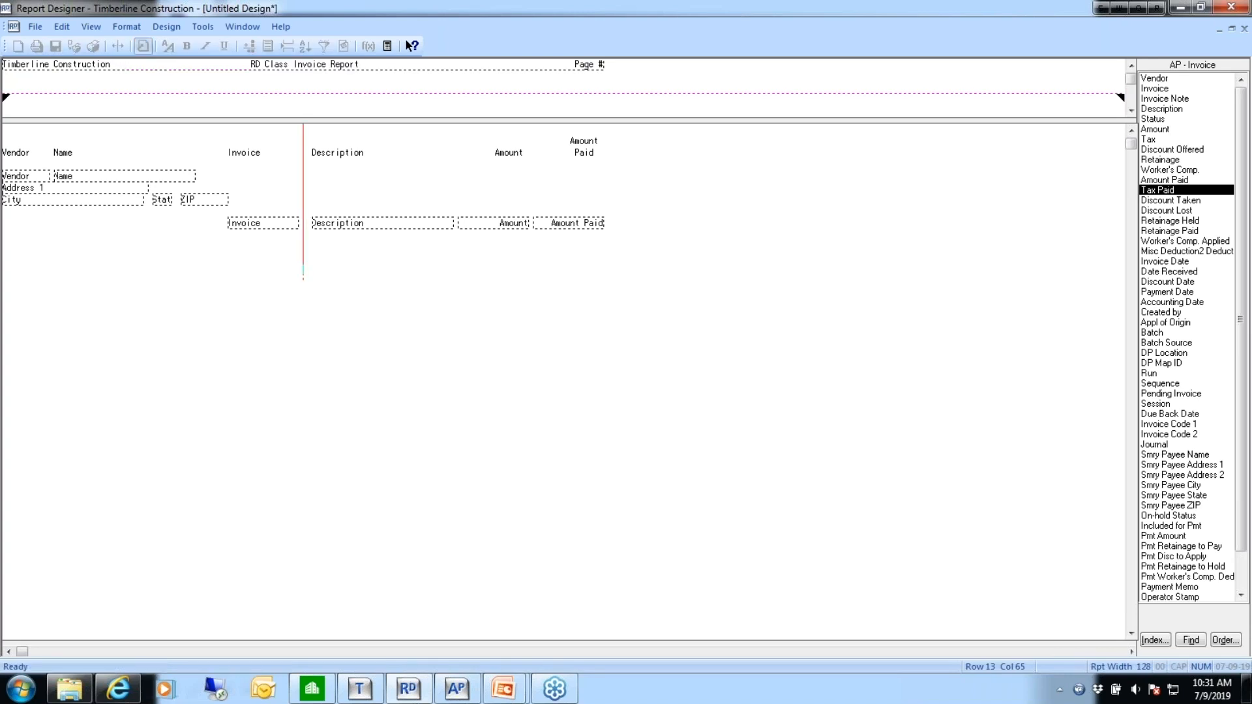
pyautogui.moveTo(310, 280); pyautogui.dragTo(421, 269)
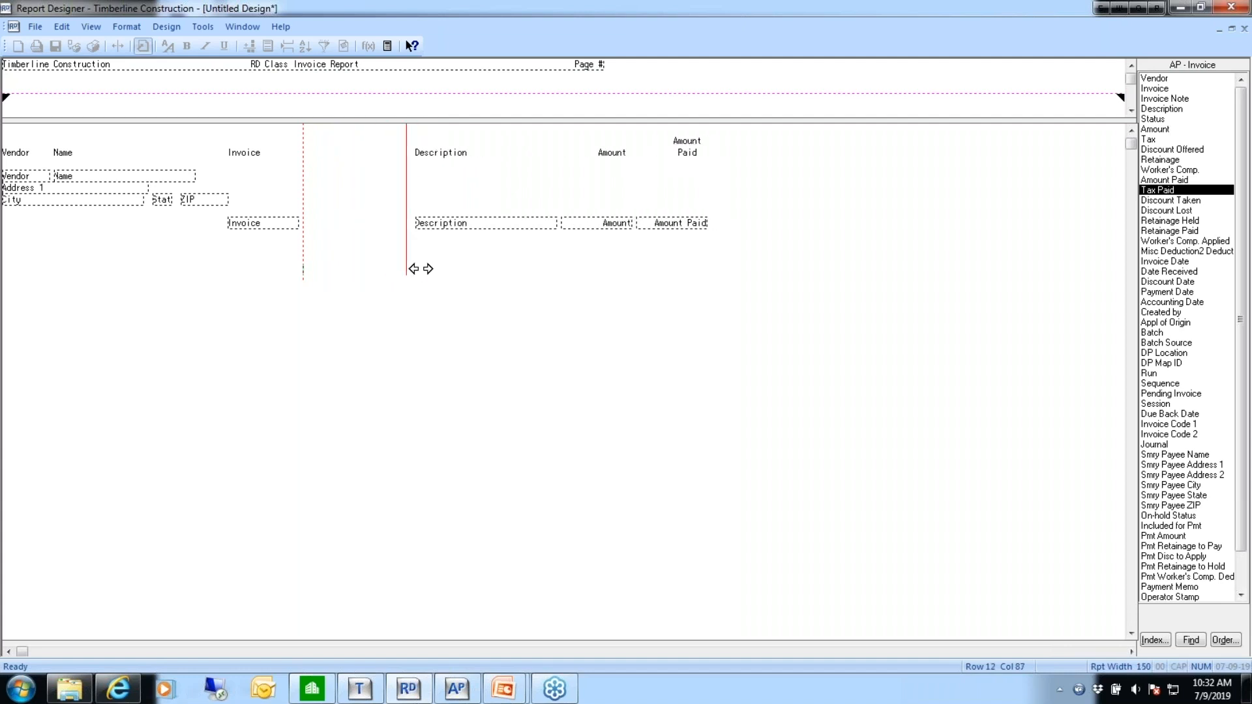
pyautogui.moveTo(421, 269); pyautogui.dragTo(420, 268)
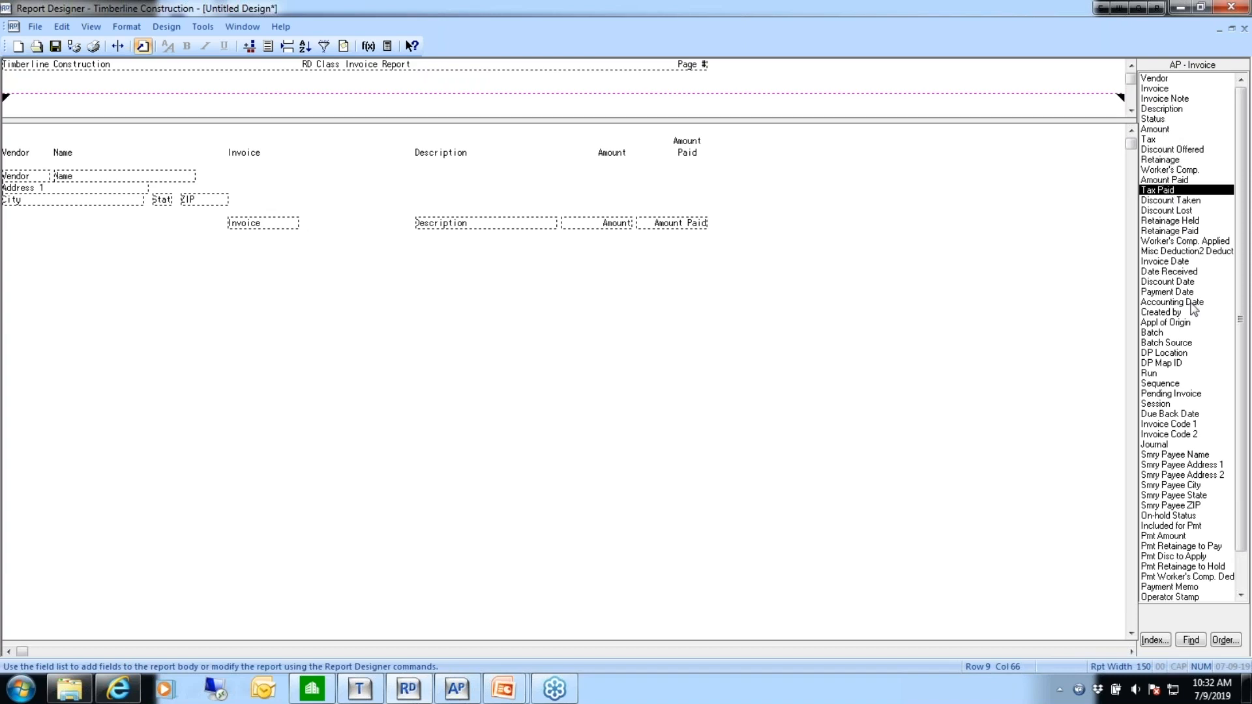
# Add the Invoice Date field at row 9, column 66, and slide the Description, Amount and Amount Paid columns left from column 88 to 77
pyautogui.doubleClick(1158, 264)
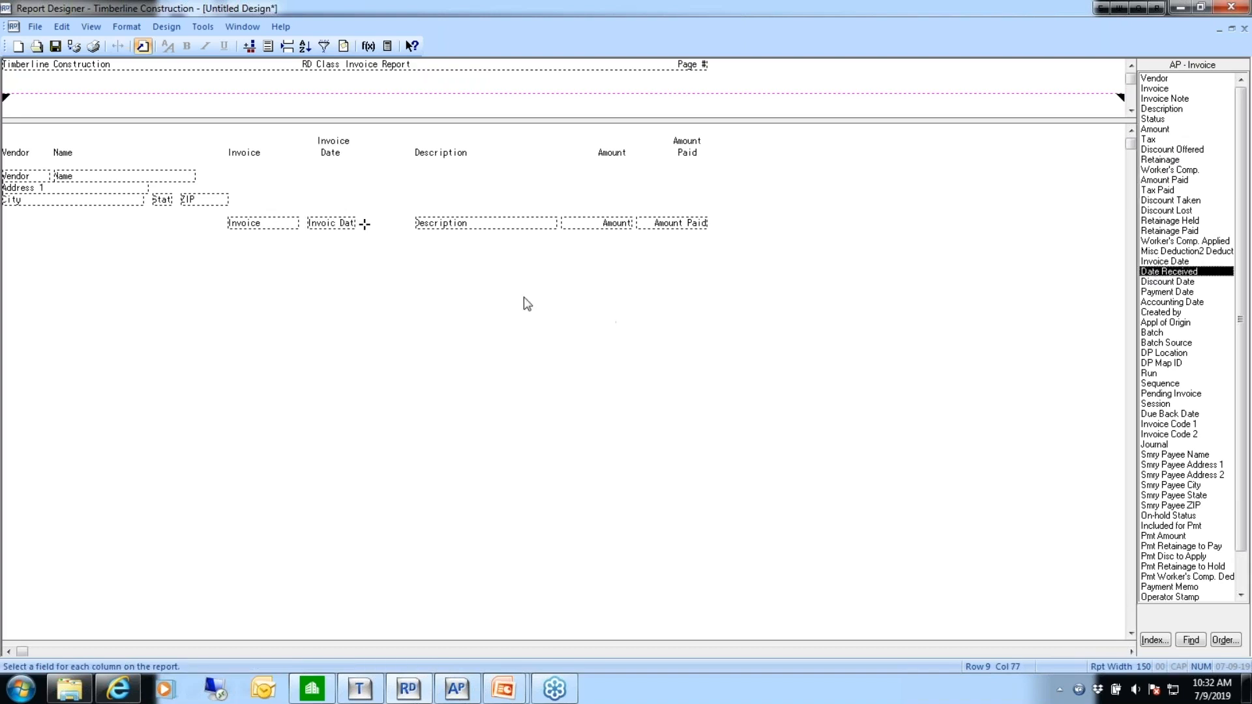
pyautogui.moveTo(413, 131); pyautogui.dragTo(414, 288)
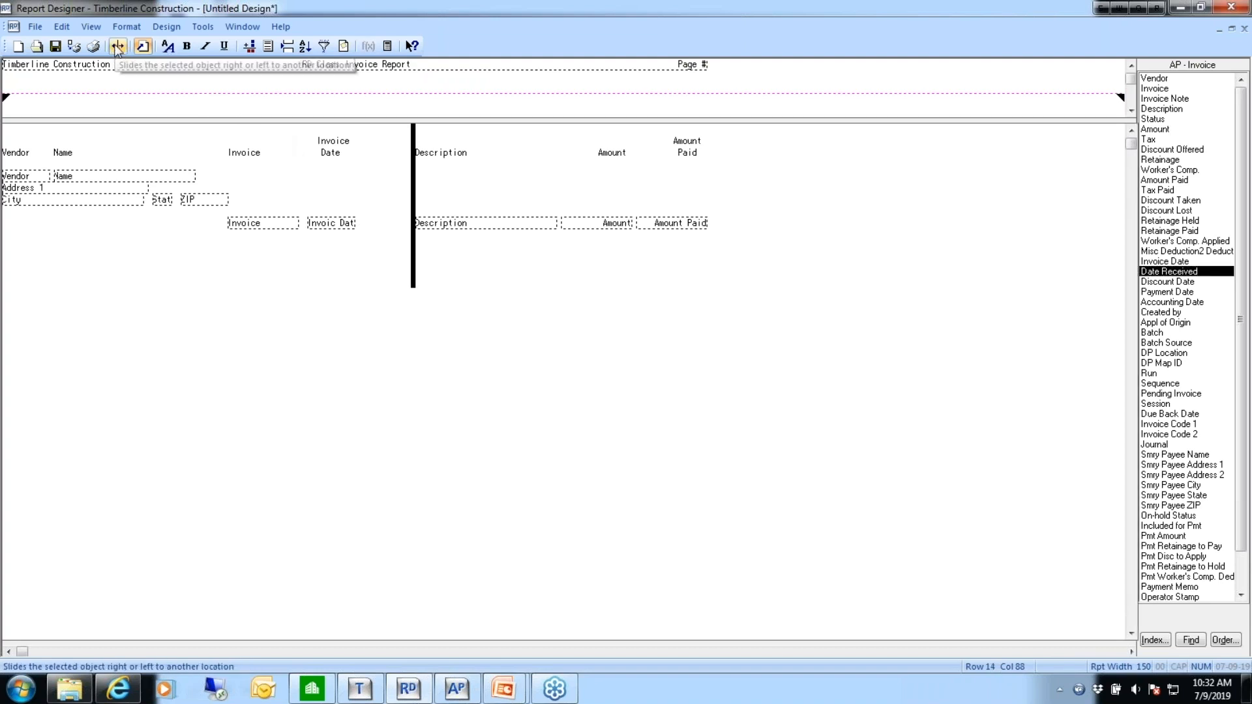
pyautogui.click(116, 48)
pyautogui.moveTo(412, 294); pyautogui.dragTo(375, 298)
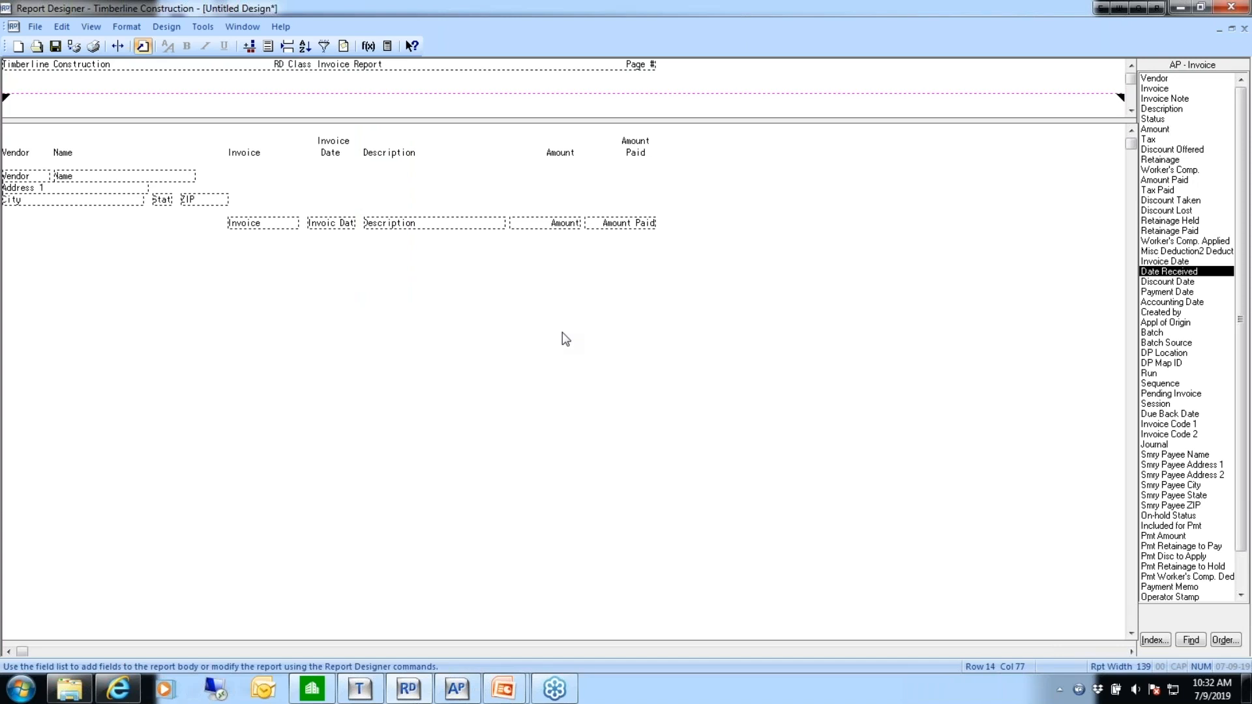
pyautogui.click(360, 140)
pyautogui.moveTo(360, 141); pyautogui.dragTo(674, 231)
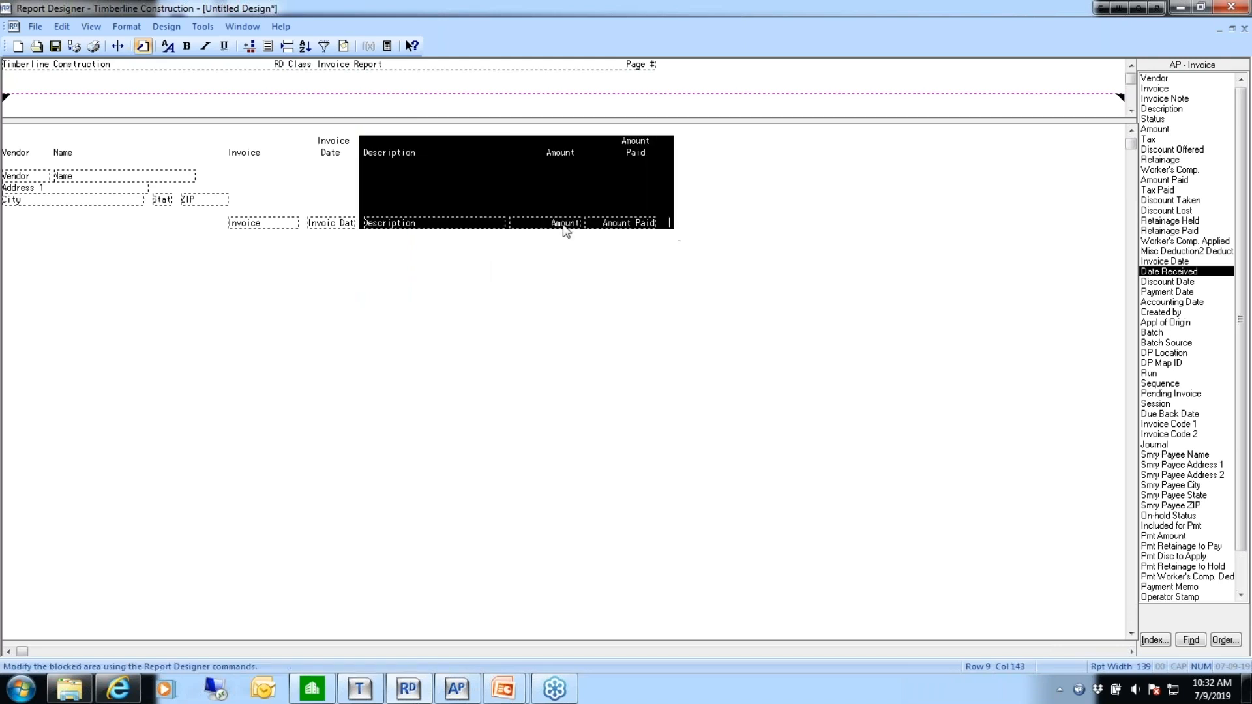
pyautogui.moveTo(415, 228)
pyautogui.mouseDown()
pyautogui.moveTo(522, 229)
pyautogui.moveTo(506, 294)
pyautogui.moveTo(363, 350)
pyautogui.moveTo(292, 358)
pyautogui.moveTo(562, 330)
pyautogui.moveTo(498, 298)
pyautogui.moveTo(597, 316)
pyautogui.moveTo(646, 344)
pyautogui.moveTo(528, 274)
pyautogui.moveTo(458, 213)
pyautogui.moveTo(413, 215)
pyautogui.mouseUp()
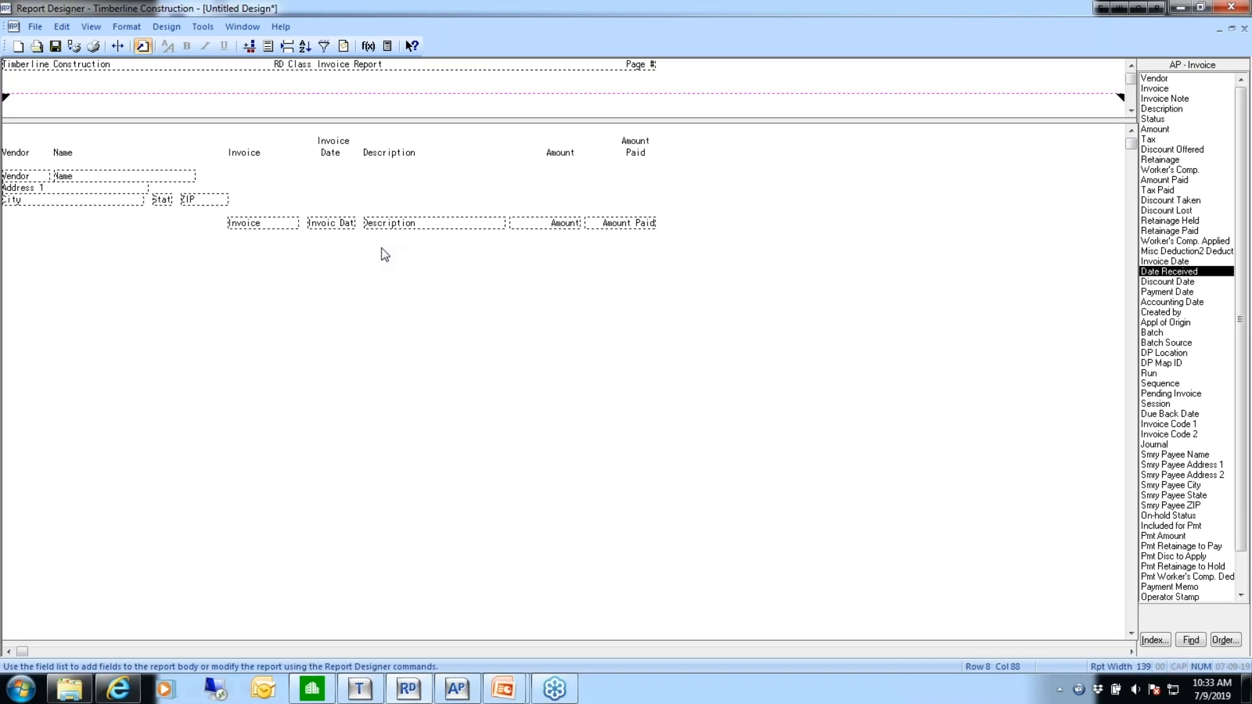
pyautogui.click(666, 224)
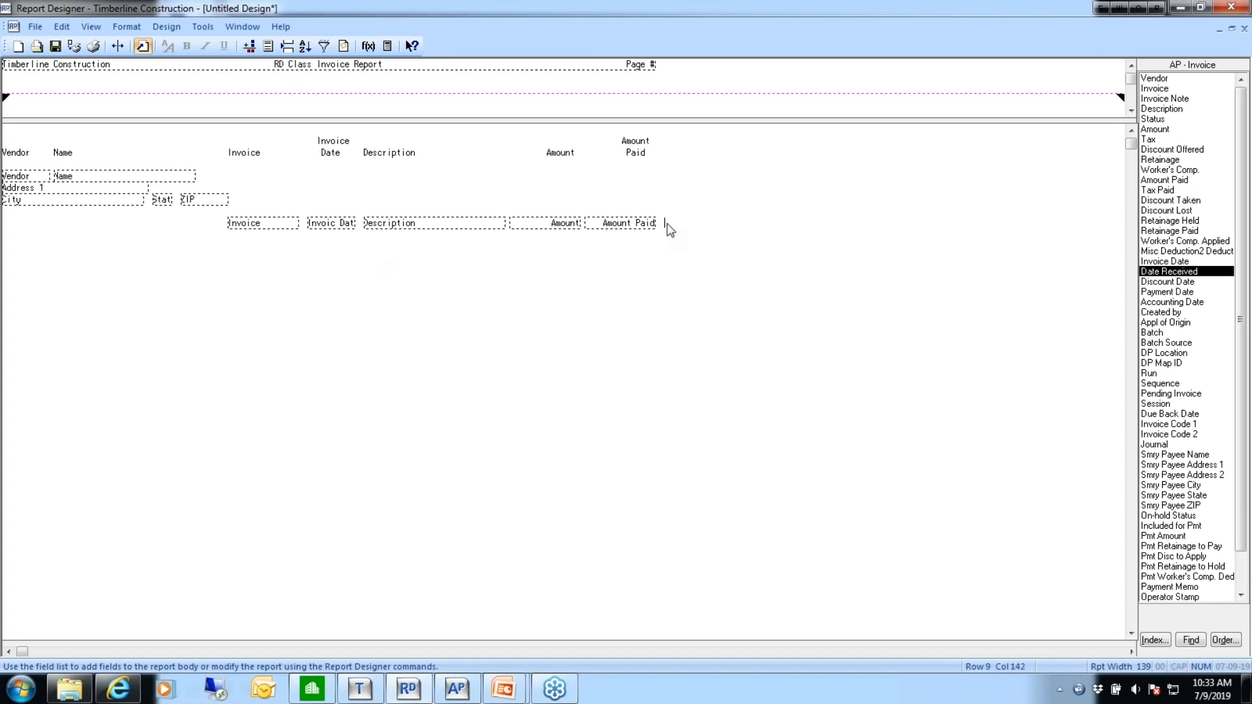
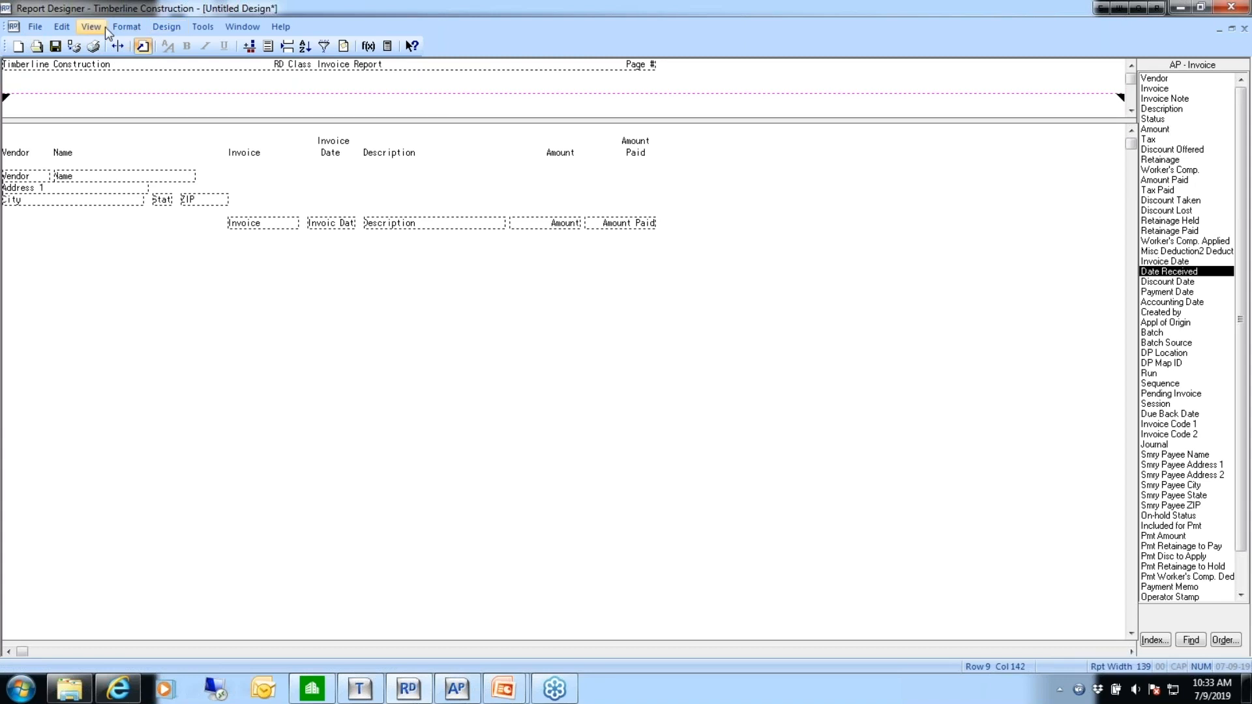
# Set the report's sort order to process all AP - Invoices and print them in vendor, invoice order
pyautogui.click(168, 27)
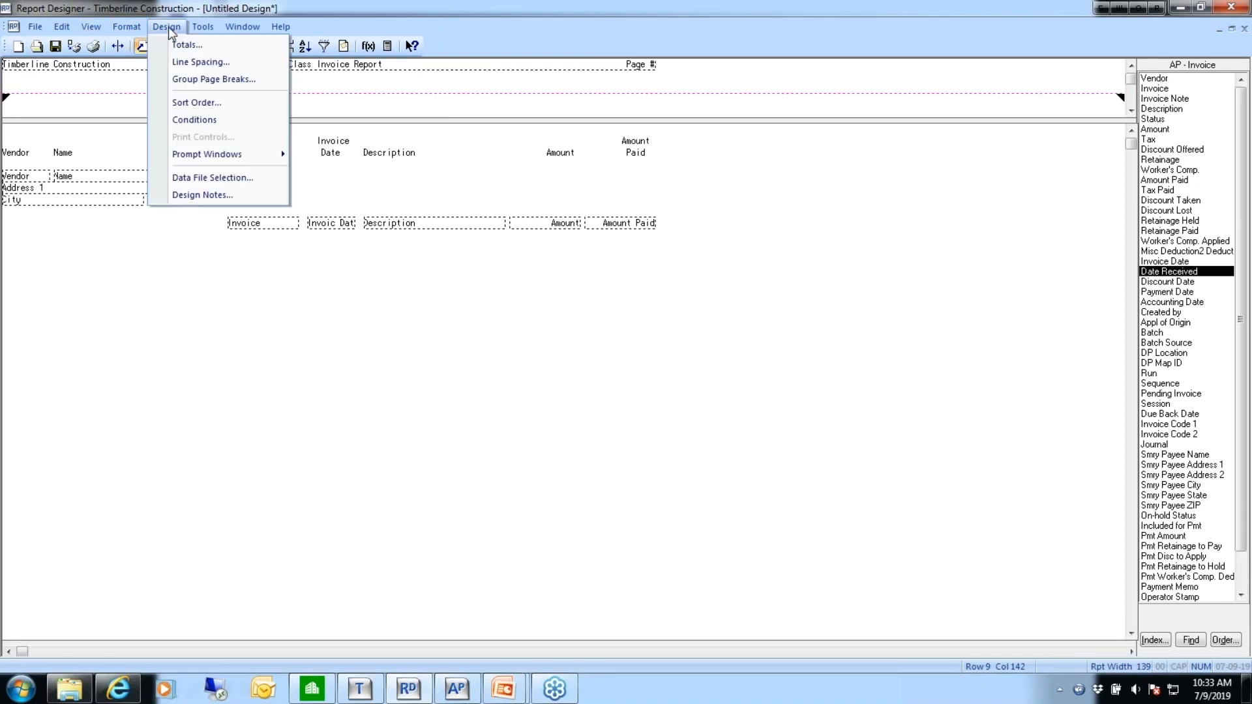
pyautogui.click(171, 26)
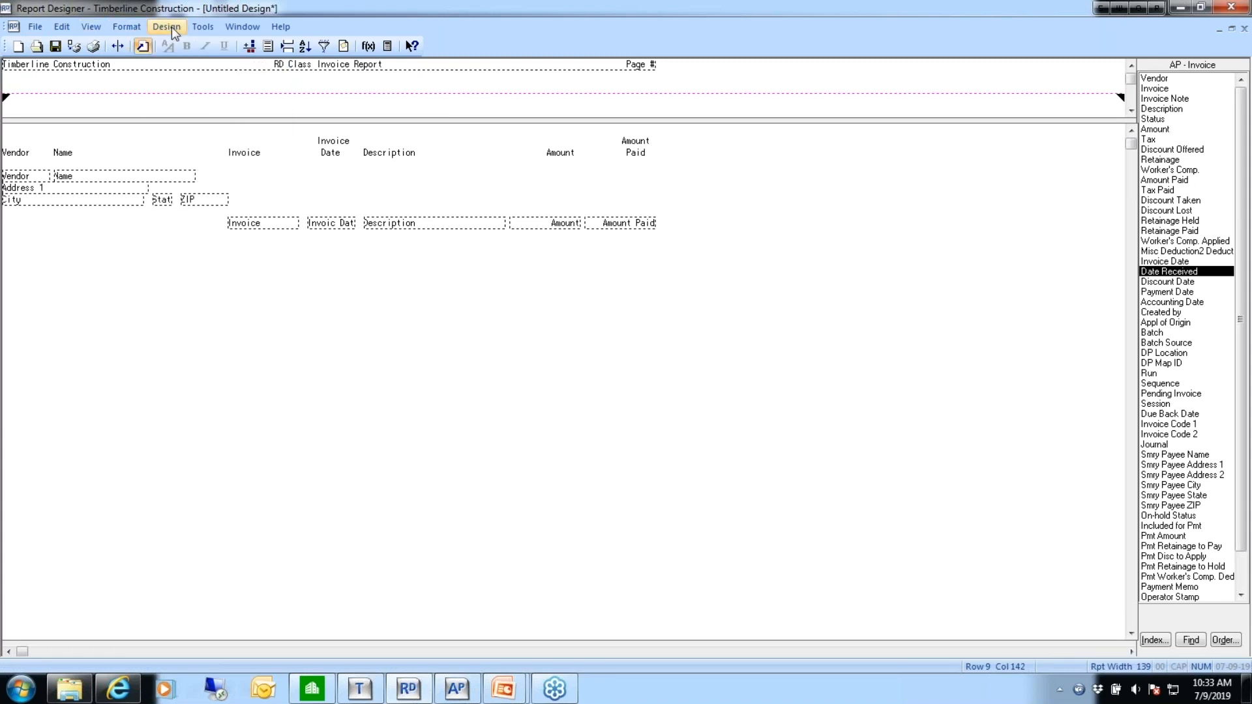
pyautogui.click(171, 26)
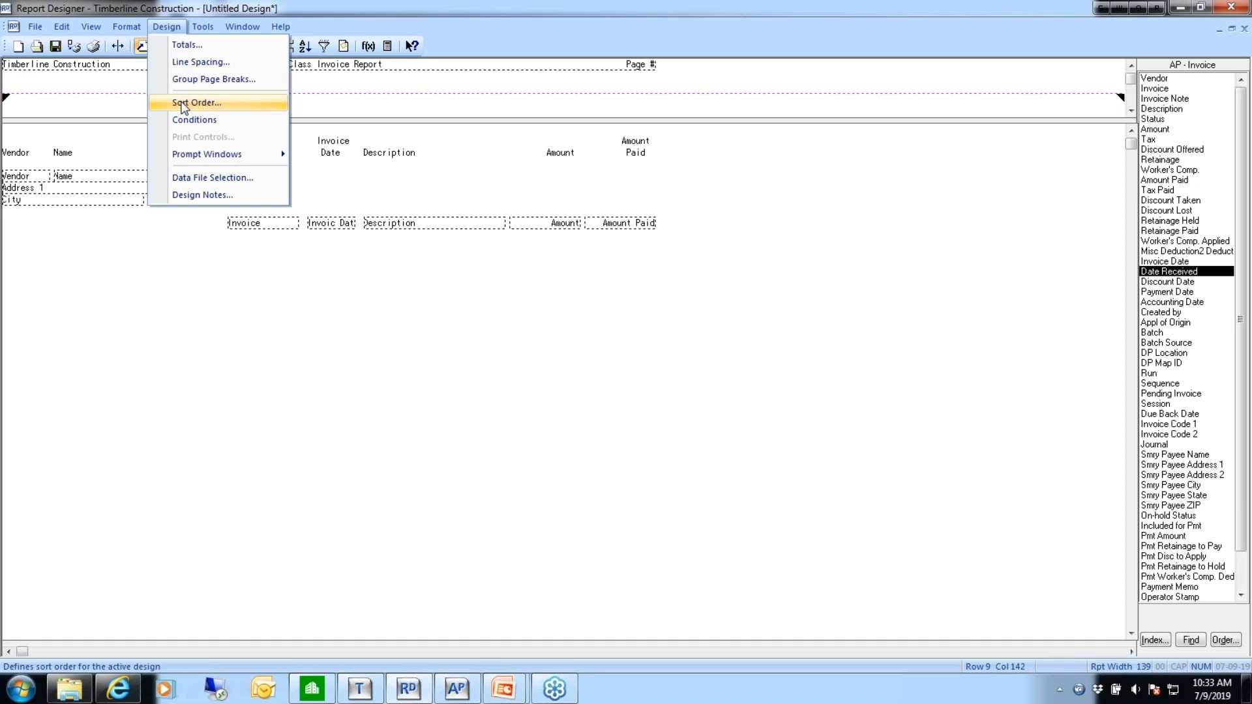
pyautogui.click(183, 104)
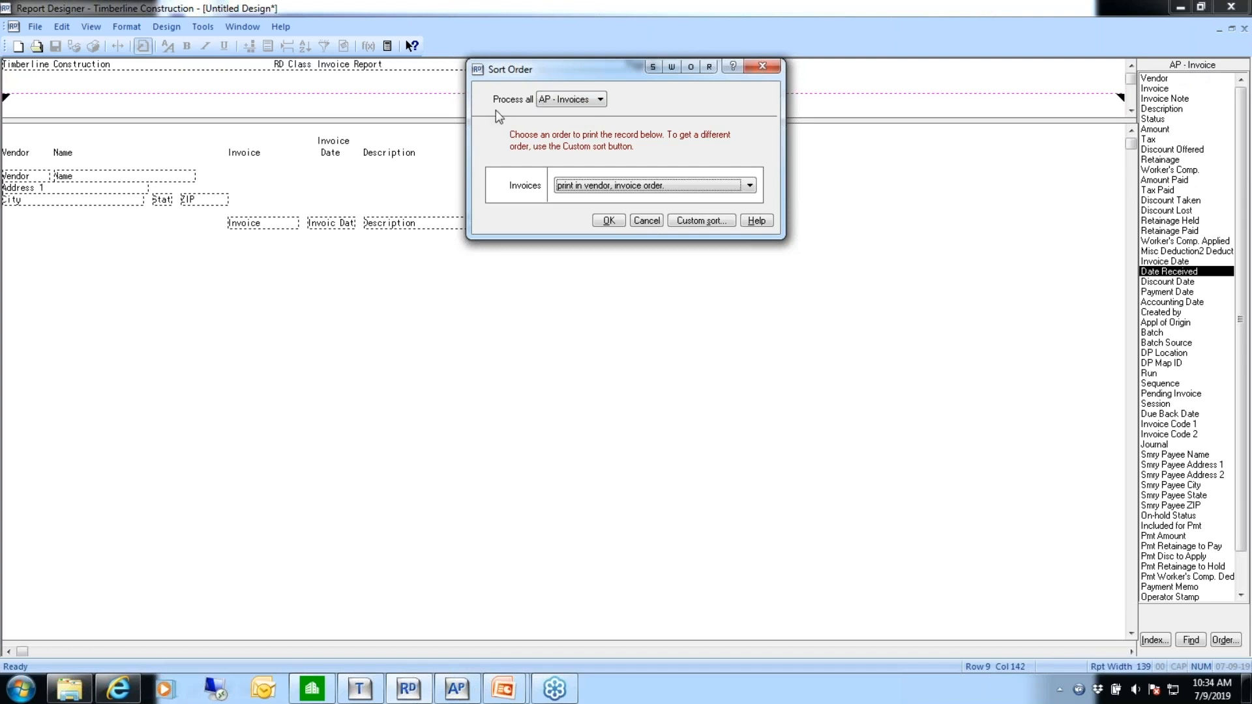
pyautogui.click(600, 99)
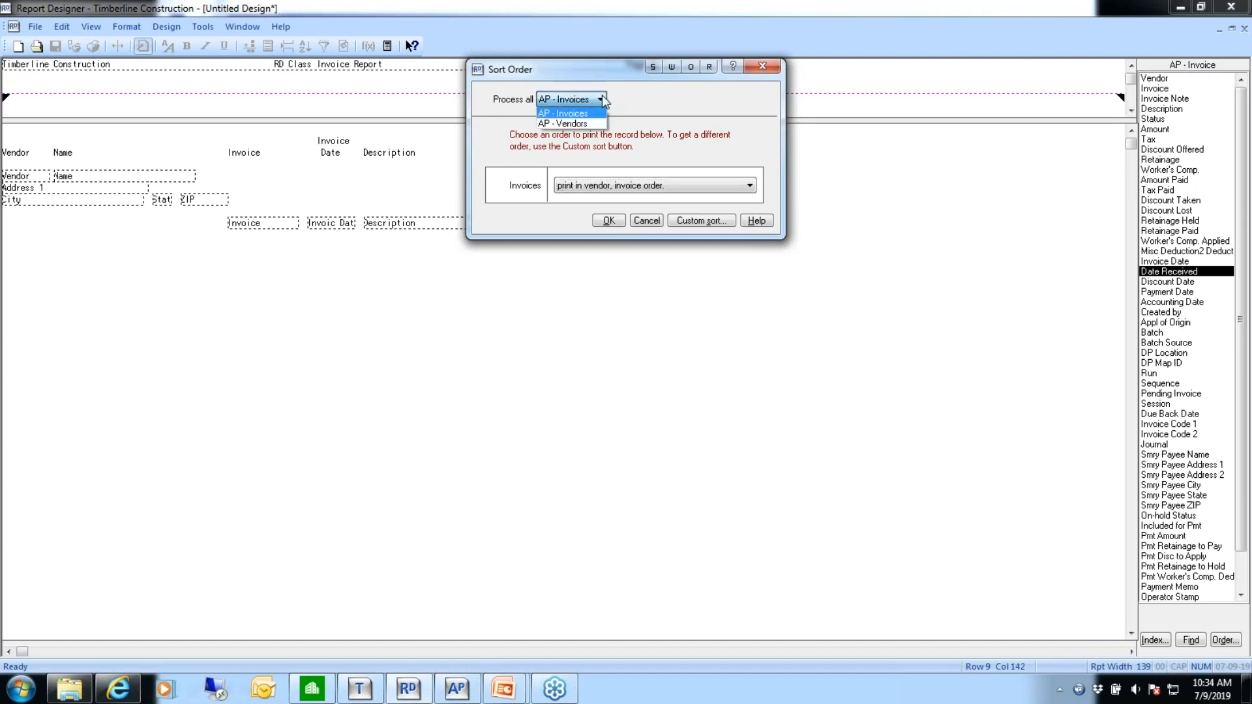
pyautogui.click(565, 115)
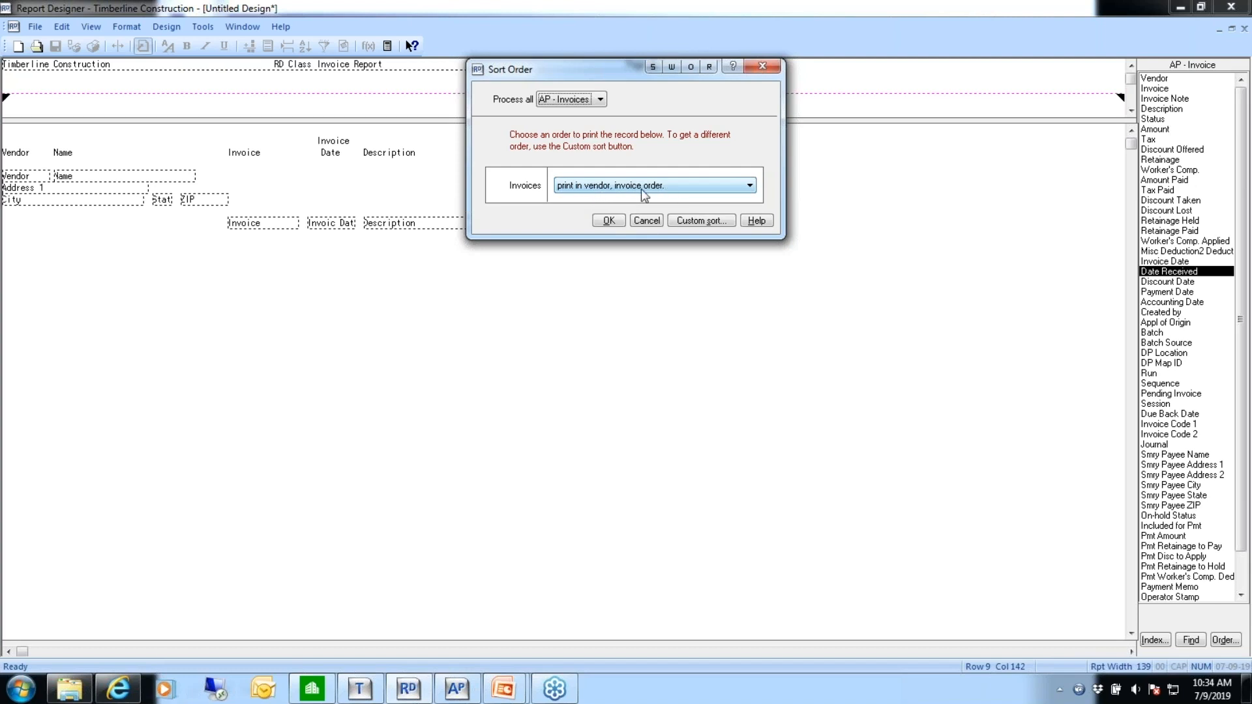
pyautogui.click(751, 188)
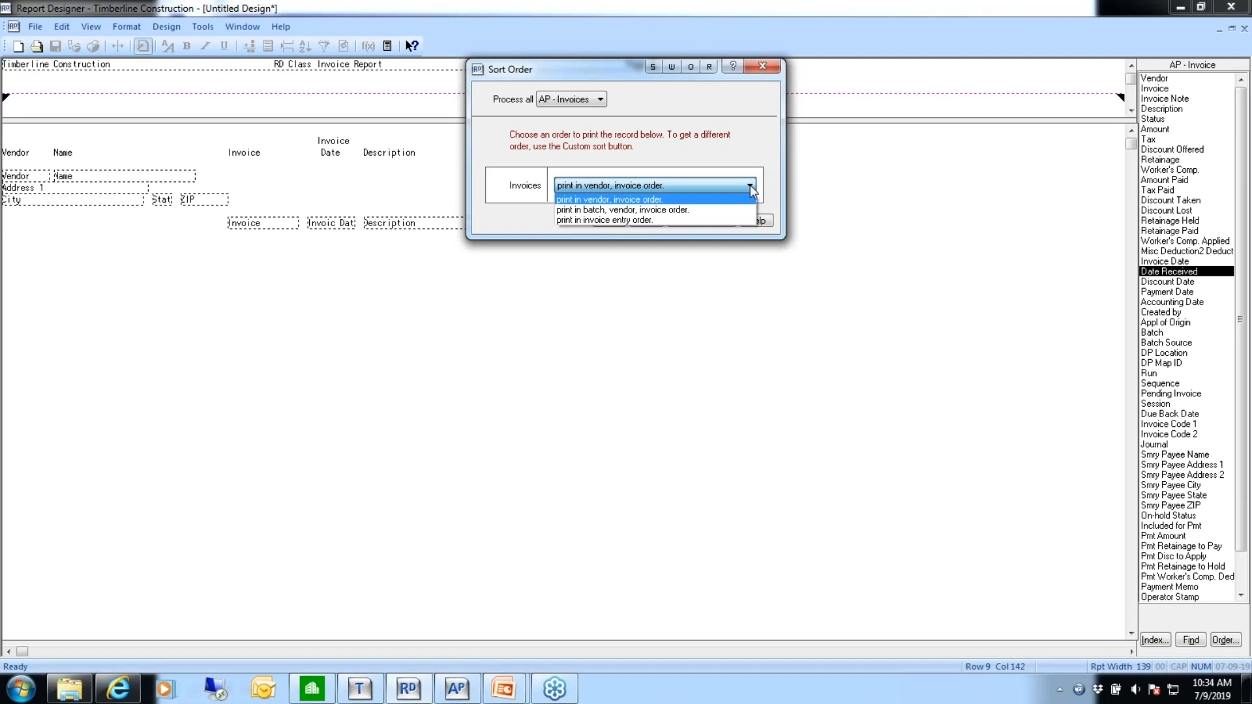
pyautogui.click(601, 202)
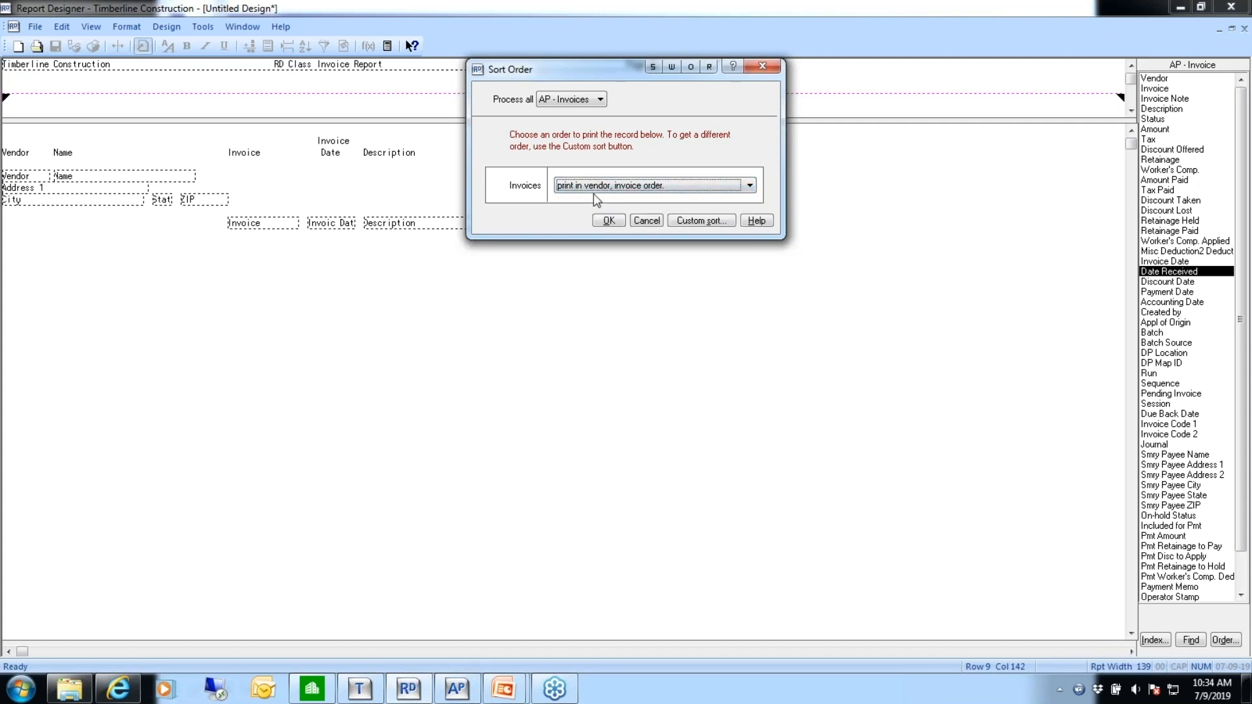
pyautogui.click(704, 223)
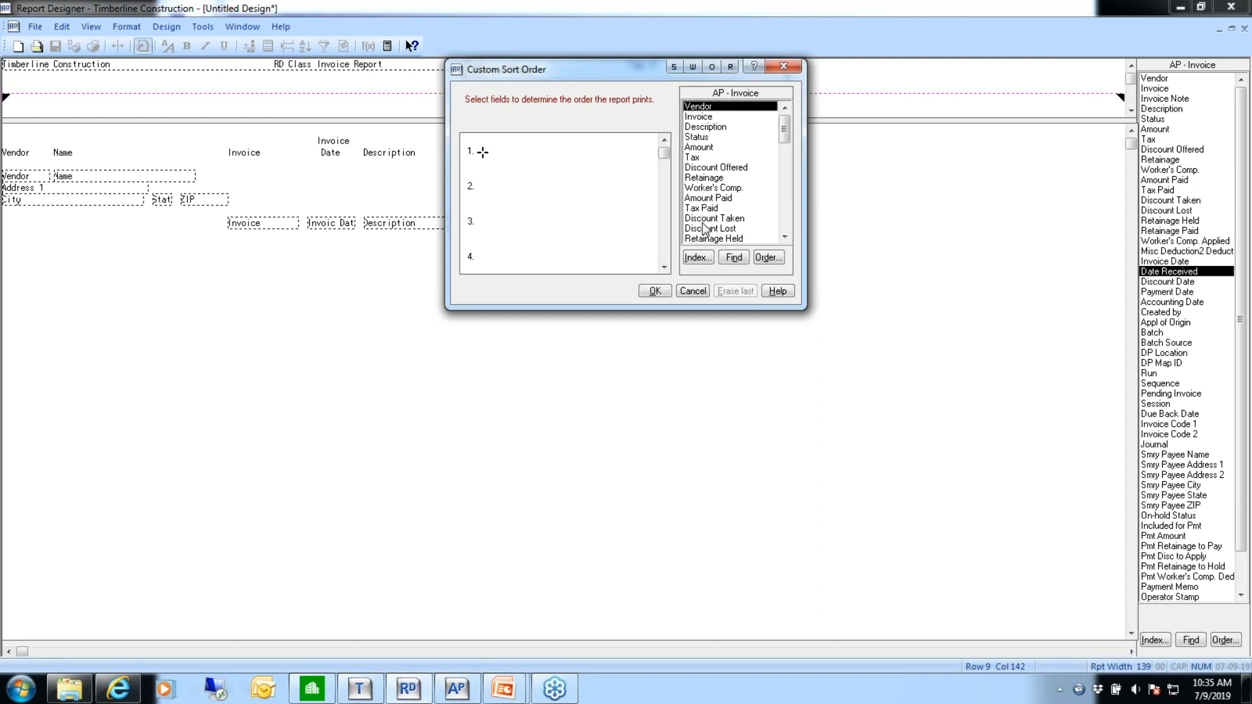
pyautogui.click(692, 291)
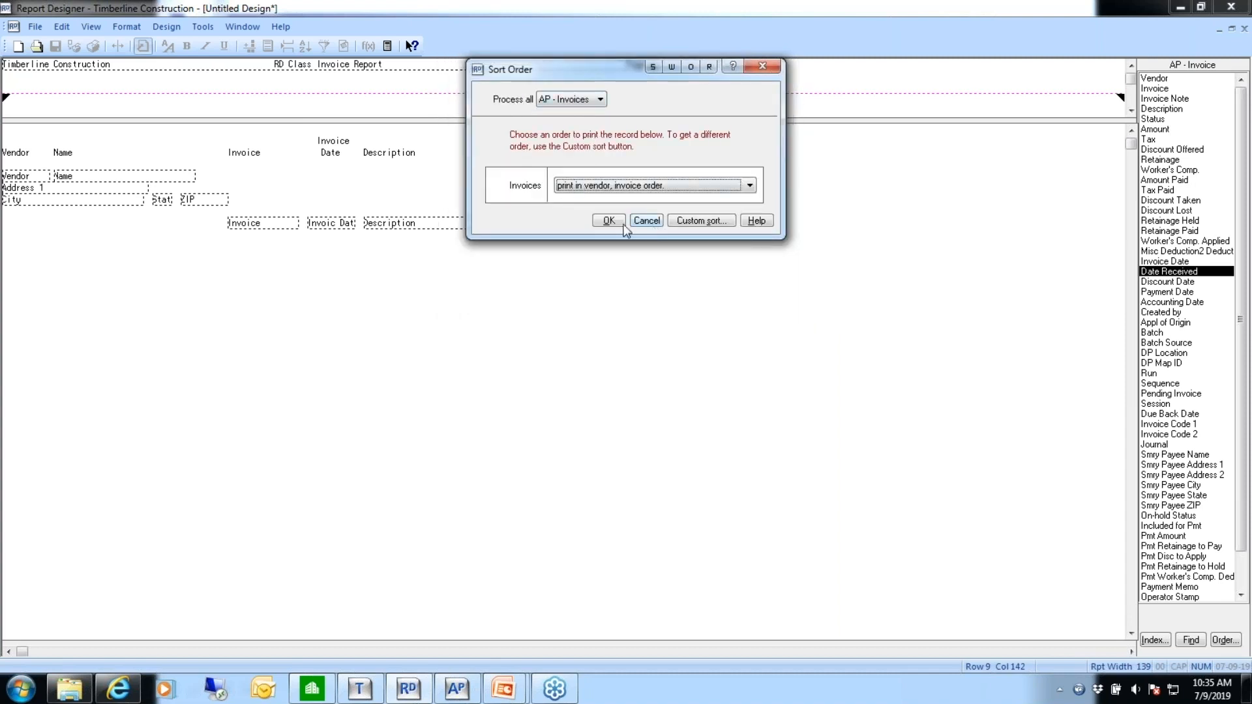
pyautogui.click(596, 225)
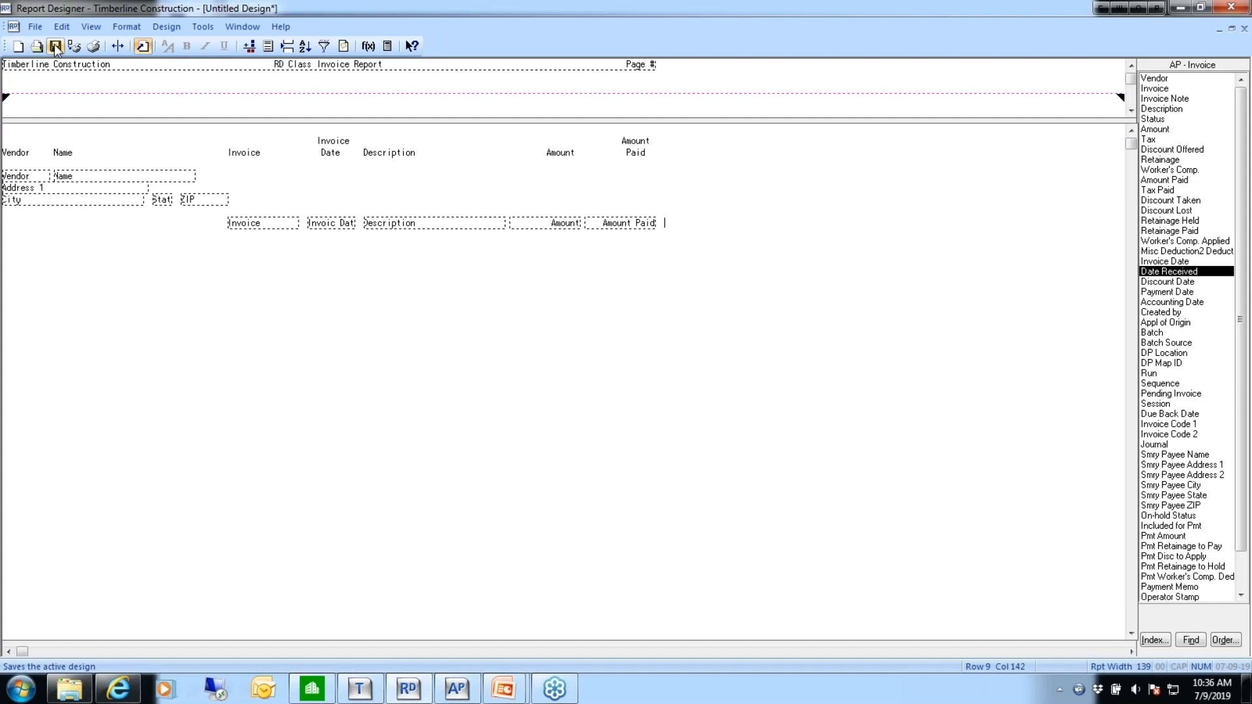
# Save the report design as RD Class in the Construction Sample Data folder
pyautogui.click(54, 46)
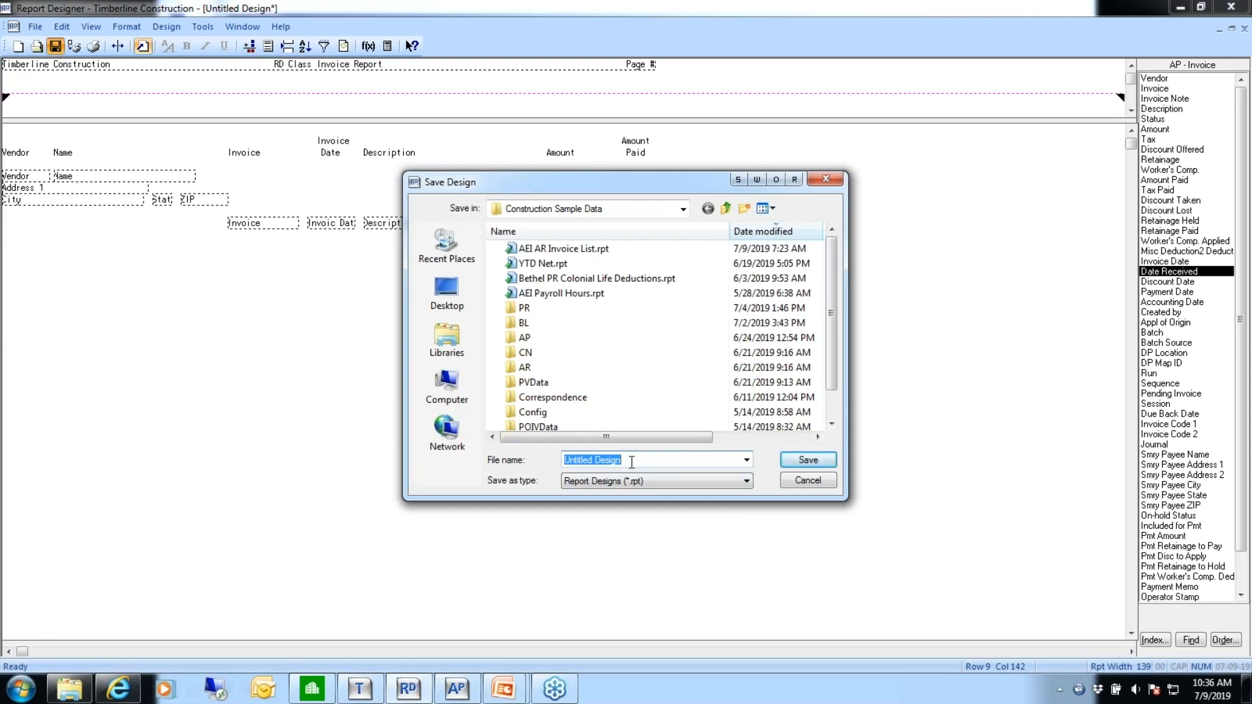
pyautogui.write('RD Class')
pyautogui.press('Return')
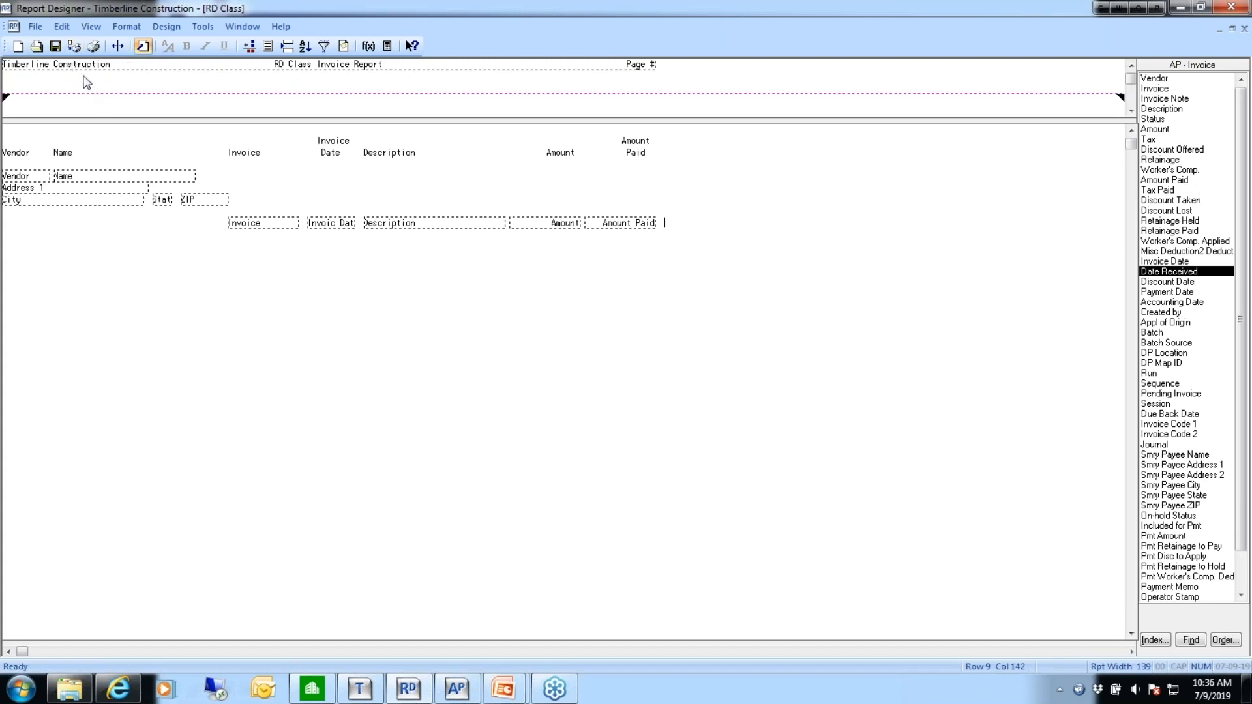
# Generate a print preview of the RD Class design, using AP Master as the data file for the AP - Invoice record
pyautogui.click(73, 45)
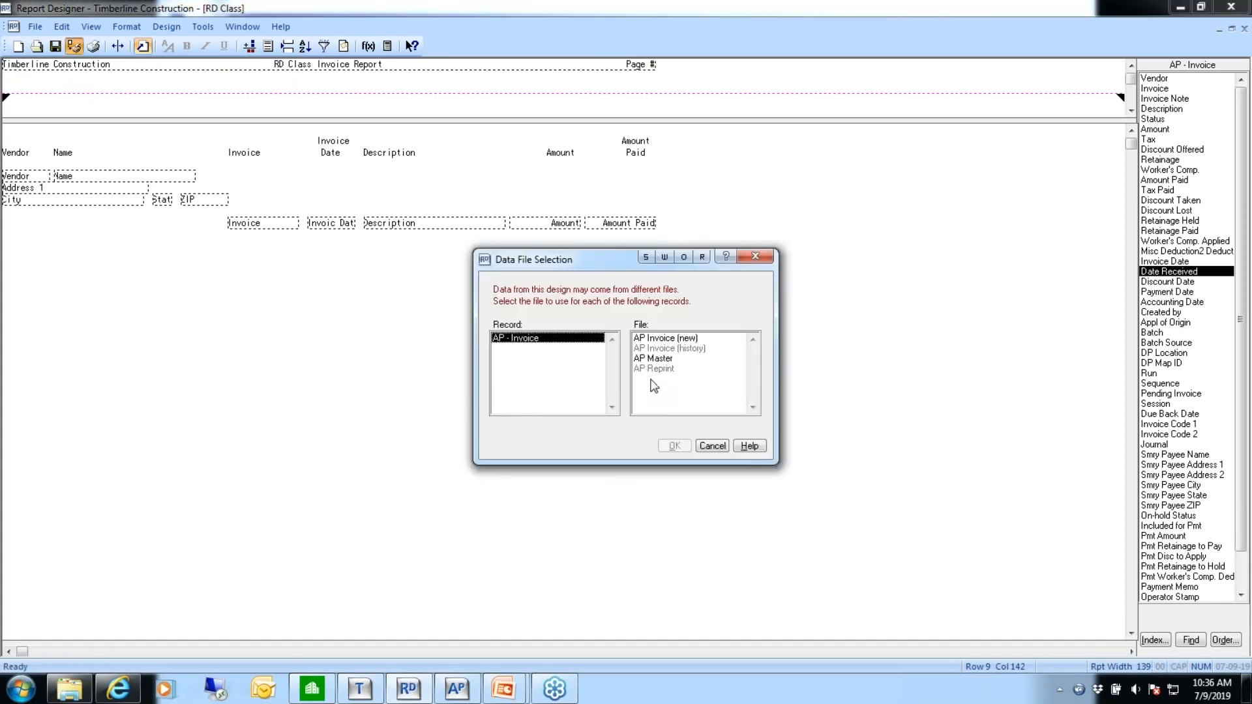
pyautogui.click(662, 361)
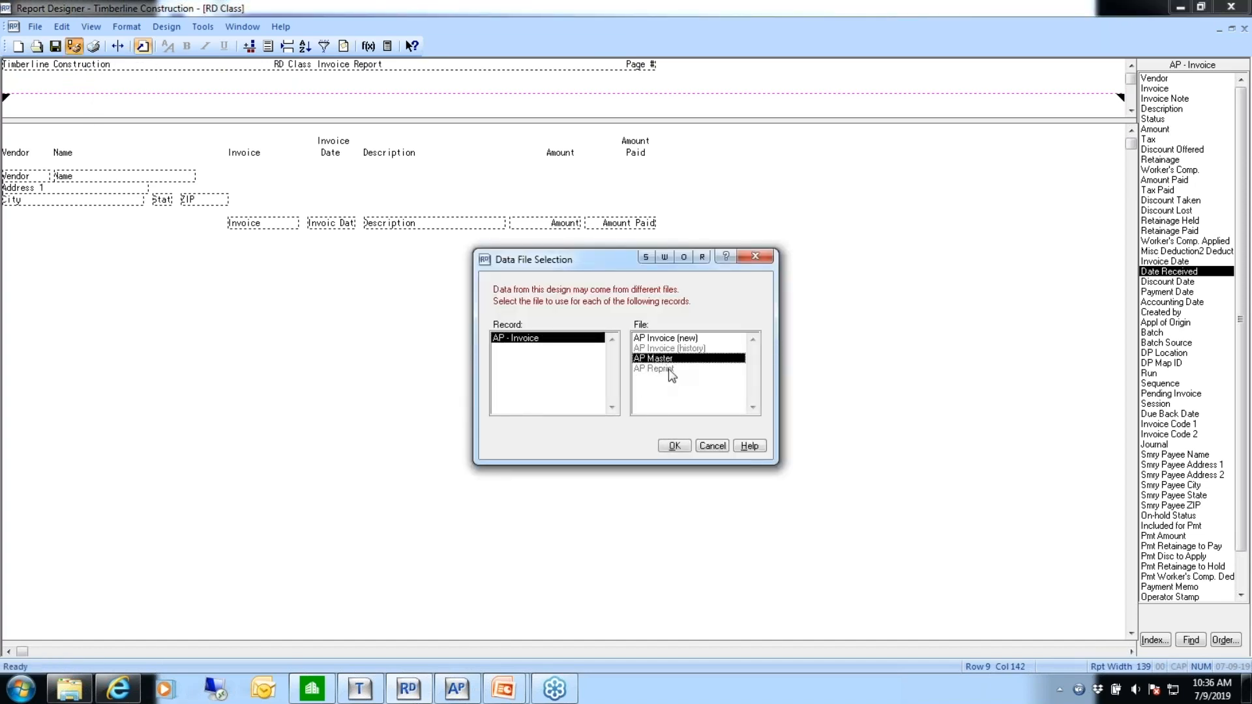
pyautogui.click(674, 449)
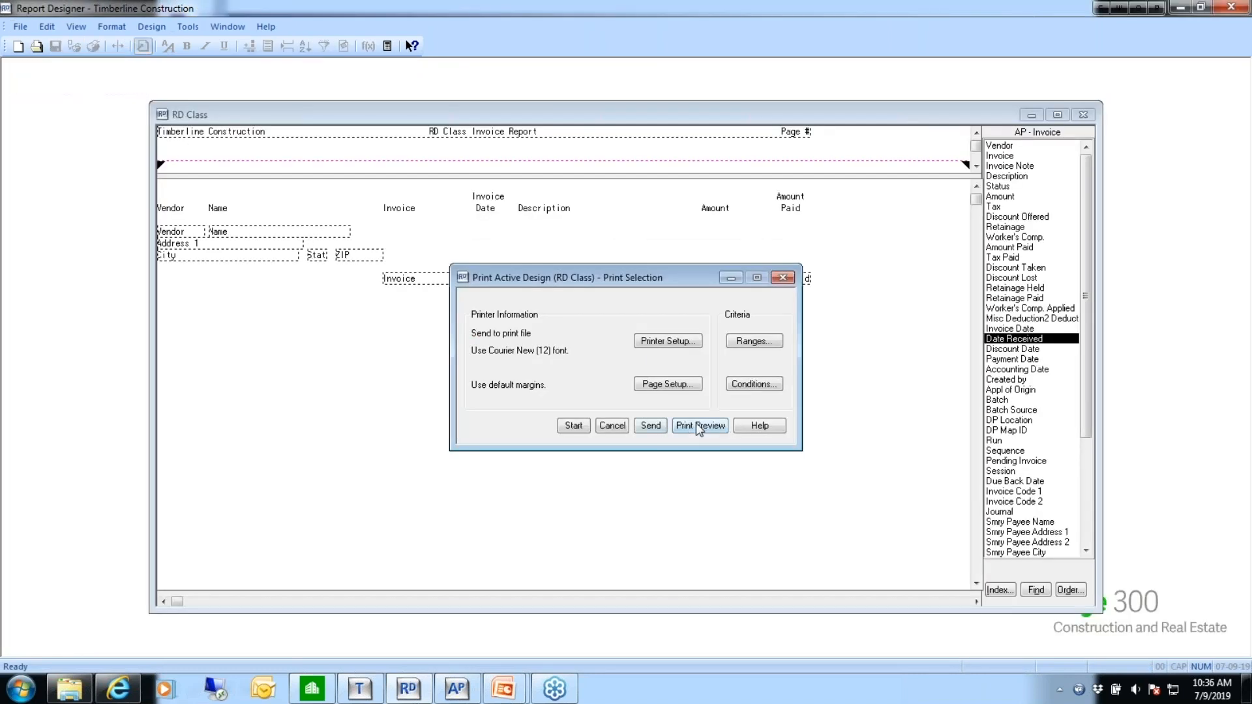
pyautogui.click(696, 425)
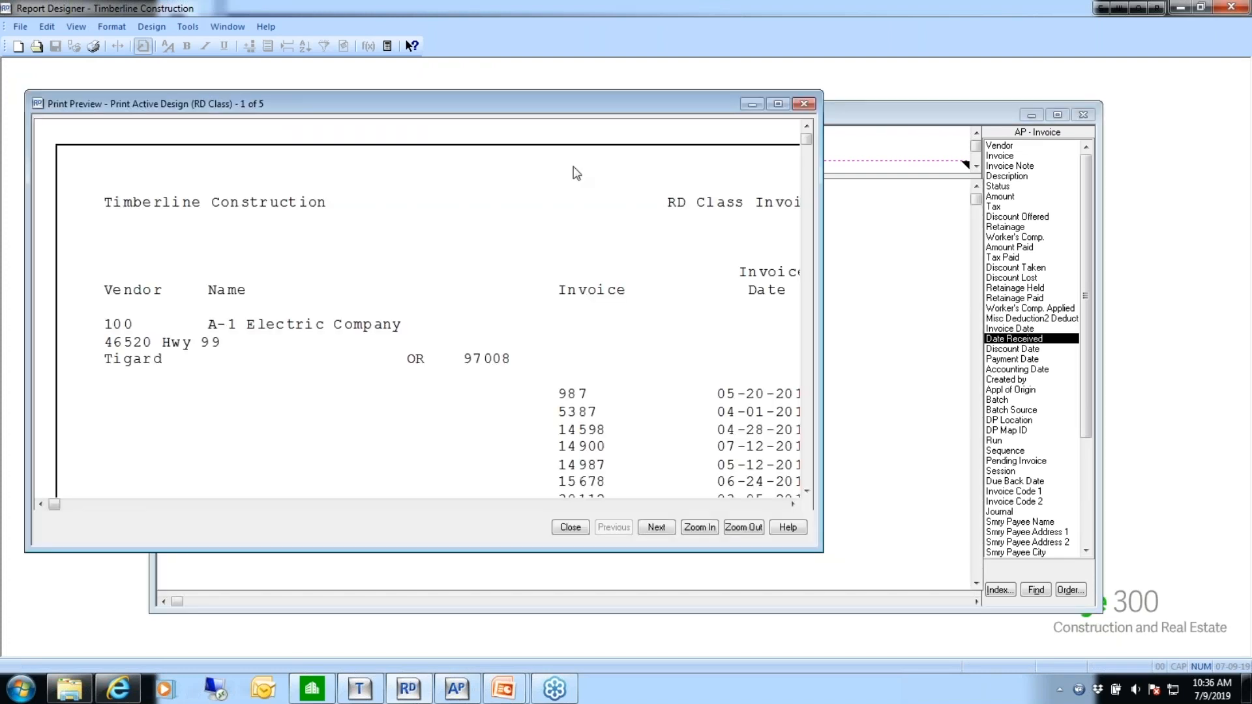
# Examine page 1 of the maximized invoice report preview at full page width, and leave the preview and print selection
pyautogui.click(777, 105)
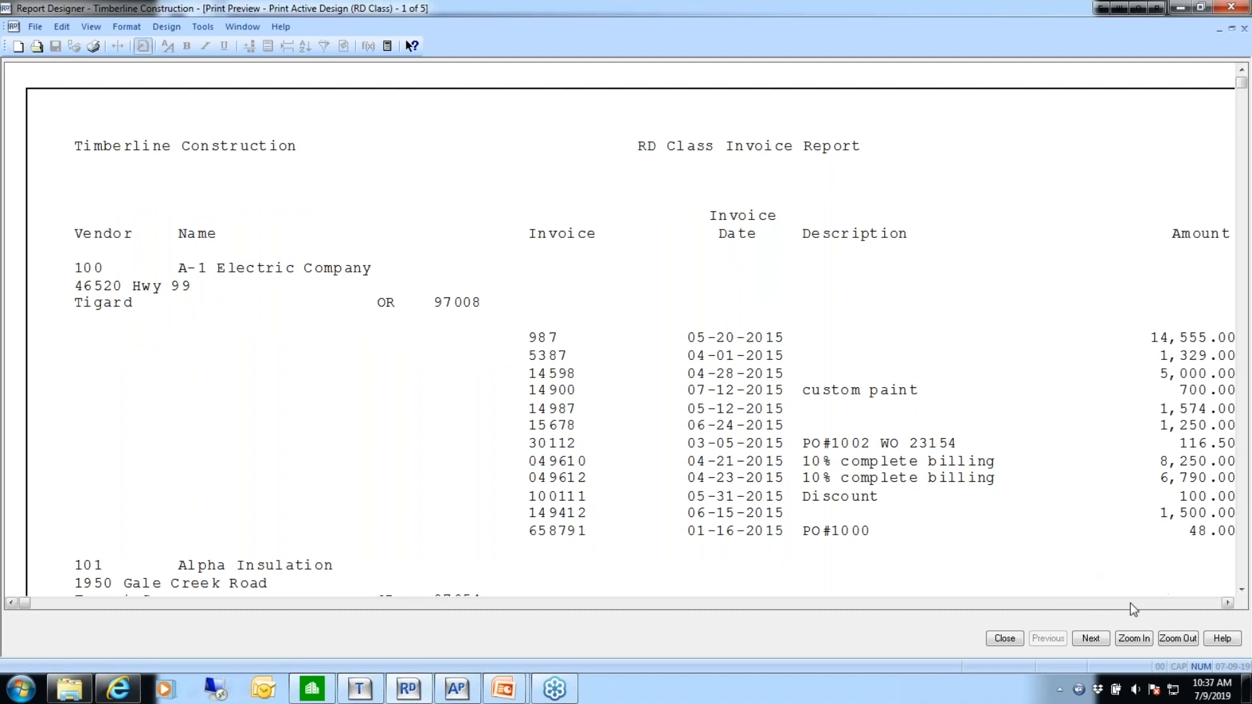
pyautogui.click(1227, 604)
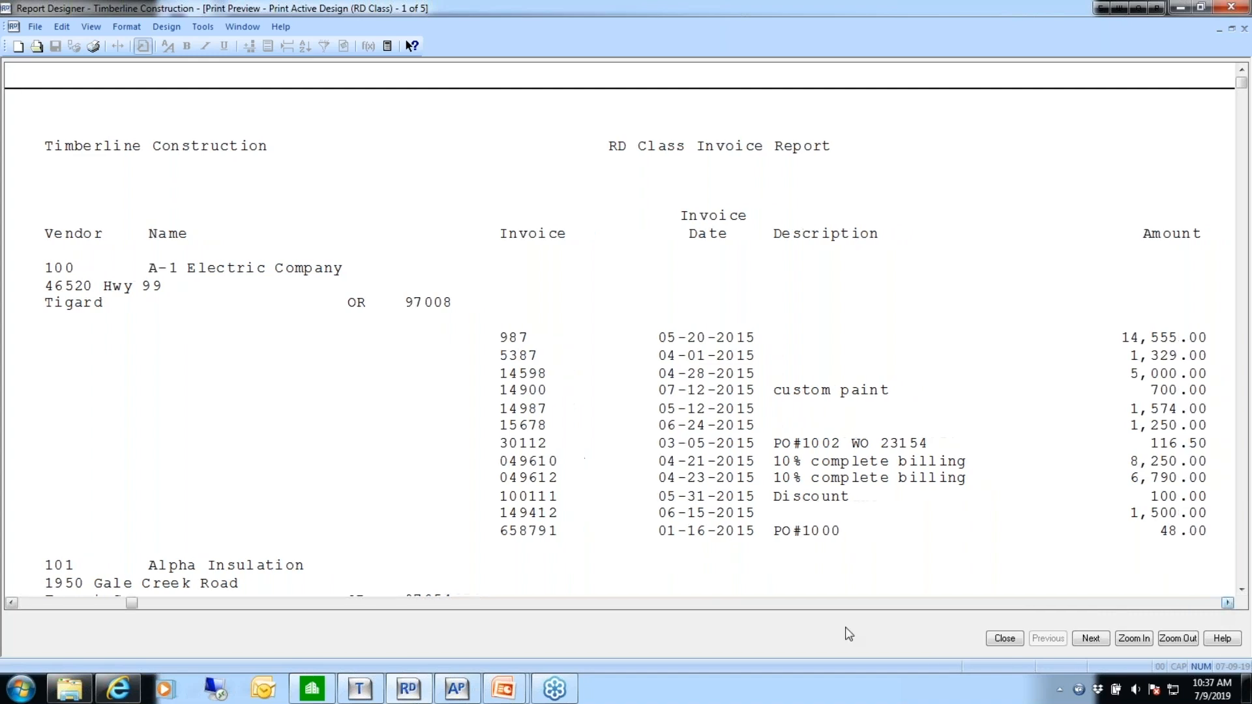
pyautogui.click(11, 604)
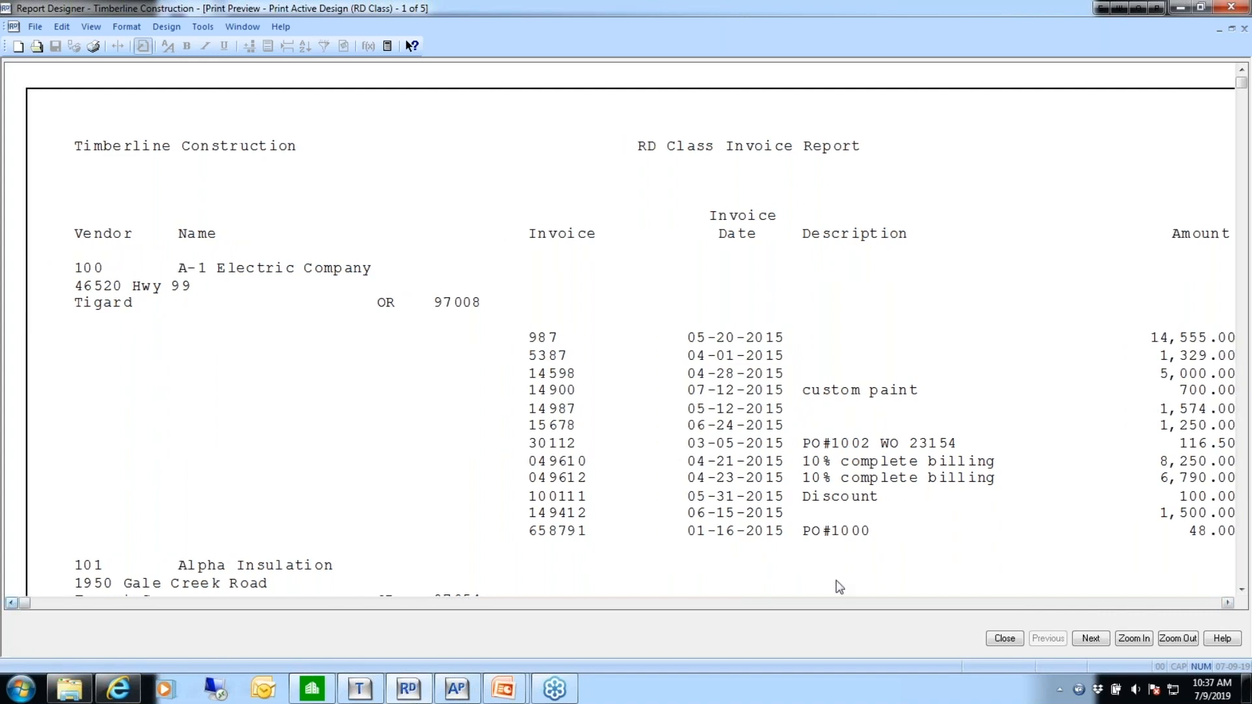
pyautogui.click(1174, 641)
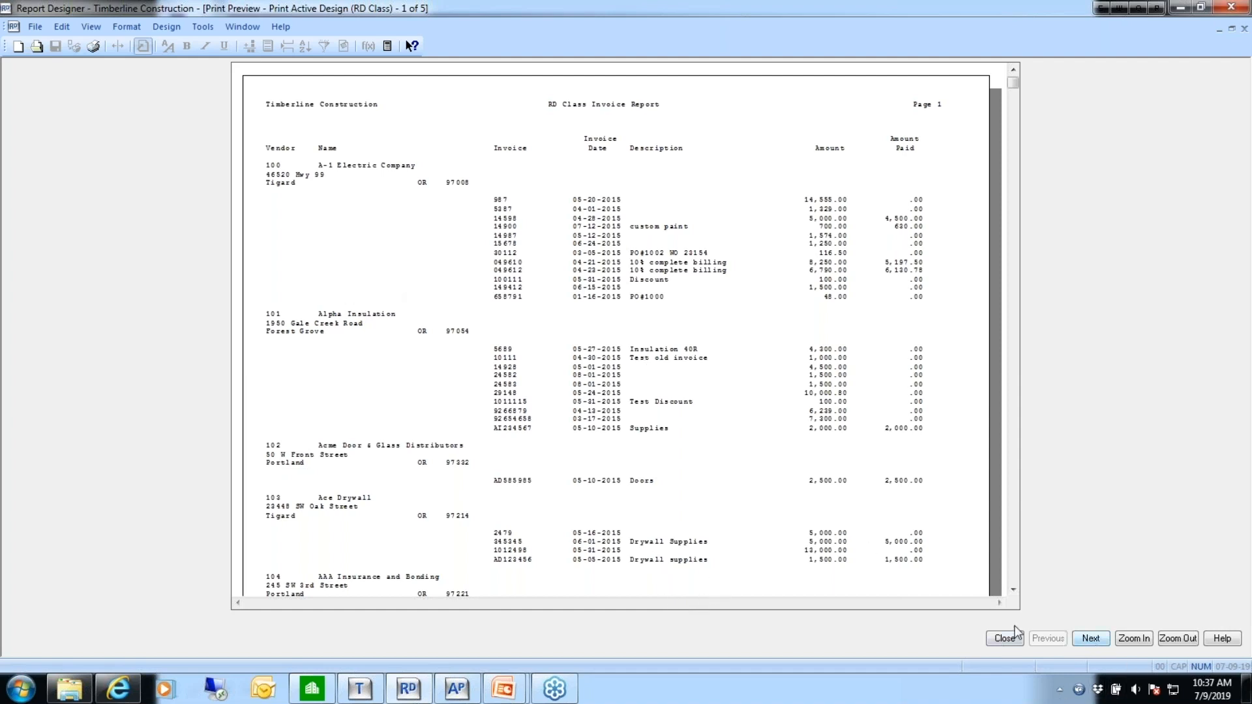
pyautogui.click(1013, 589)
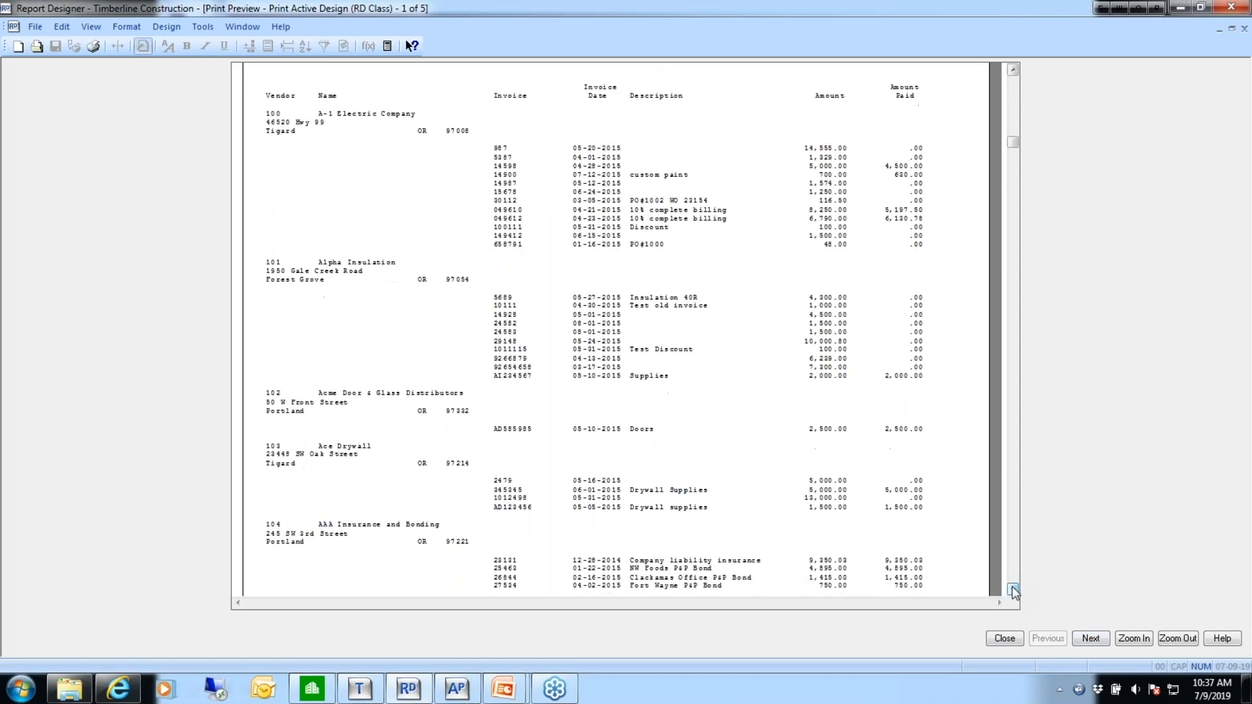
pyautogui.click(1013, 590)
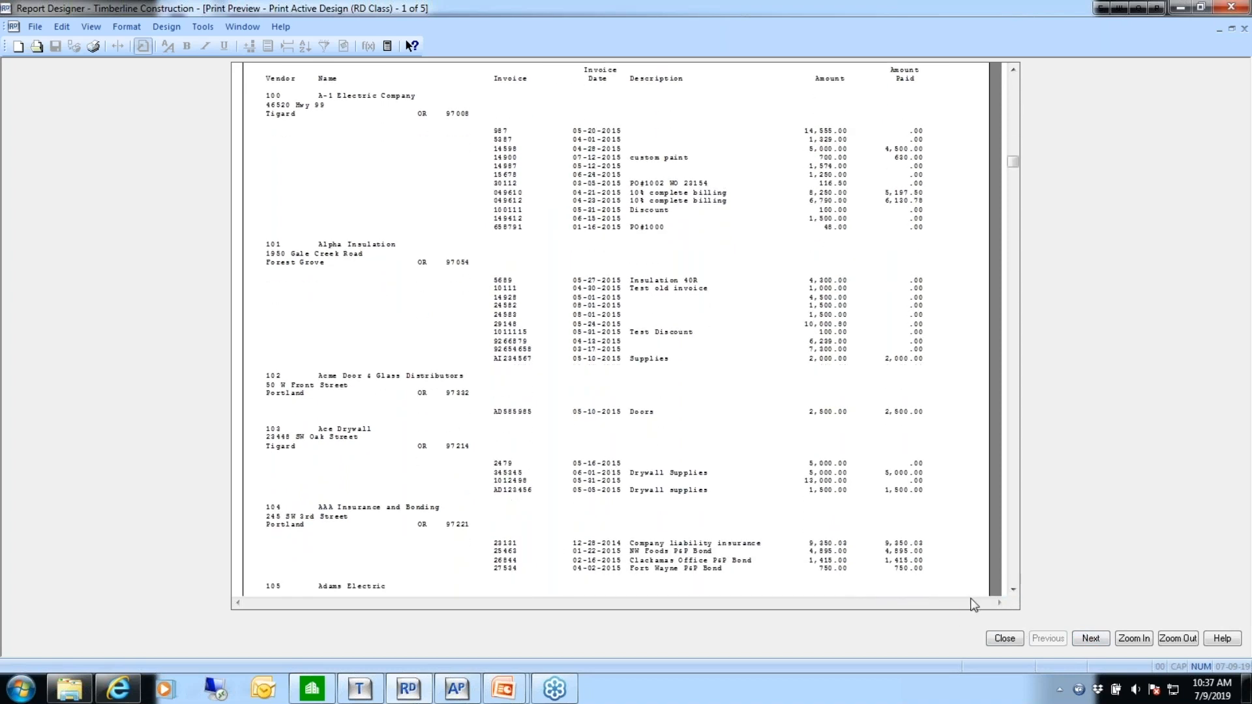
pyautogui.click(1005, 639)
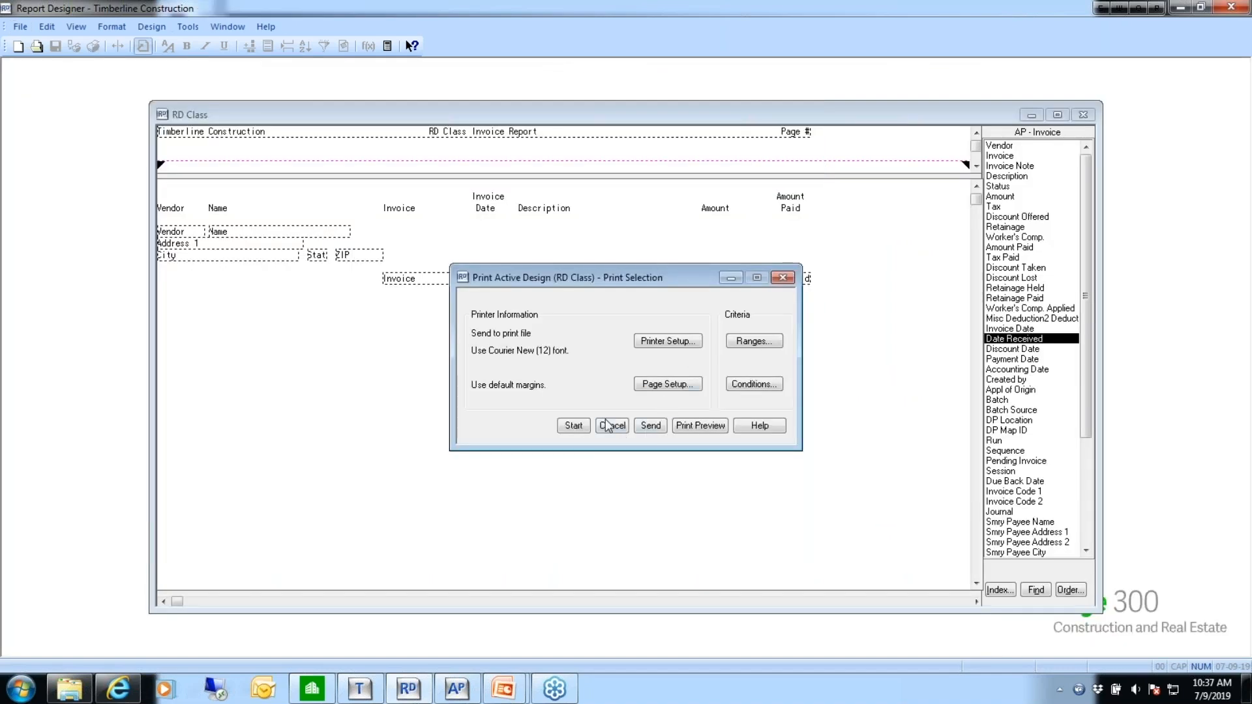
pyautogui.click(614, 427)
# Change the sort order to process all AP - Vendors, printing in vendor order
pyautogui.click(150, 29)
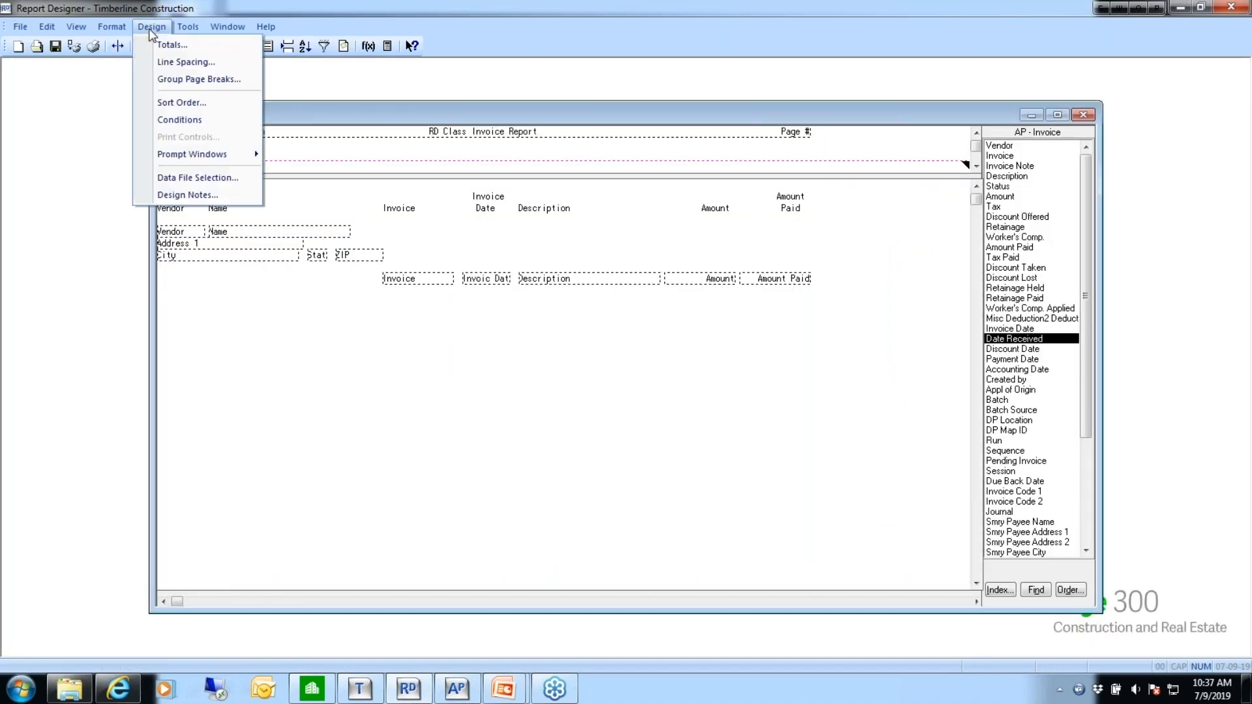
pyautogui.click(148, 104)
pyautogui.click(600, 99)
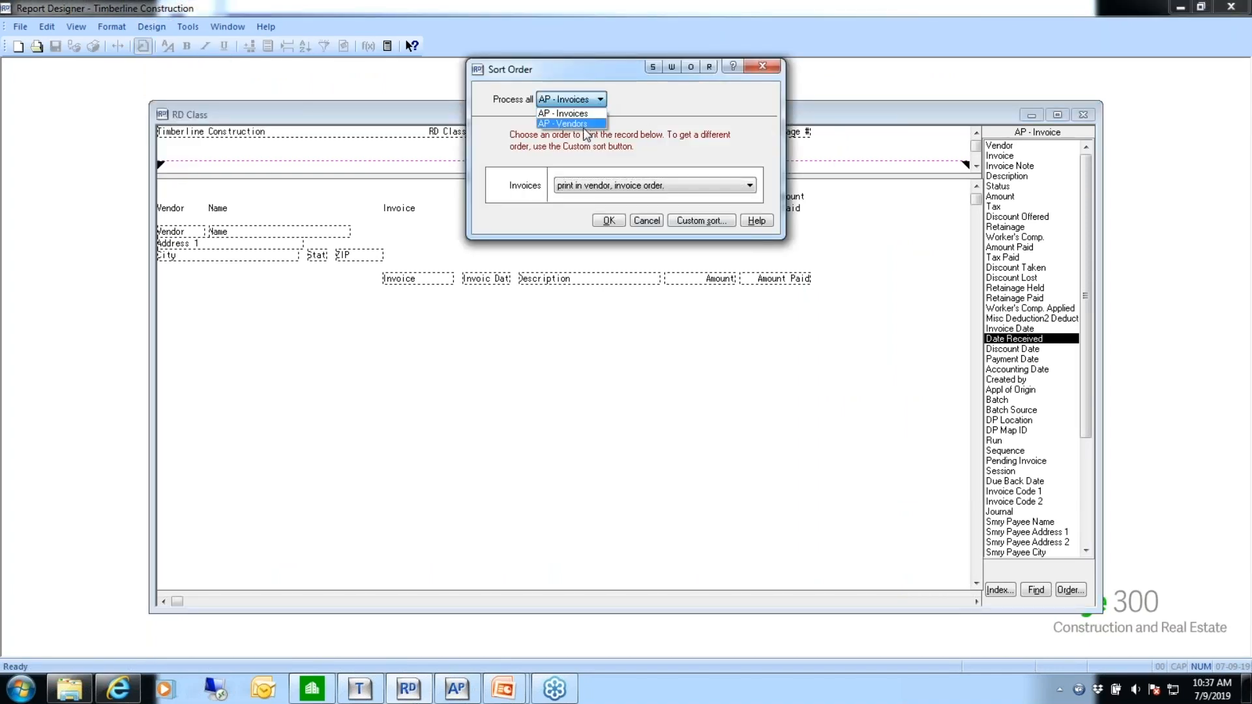
pyautogui.click(581, 122)
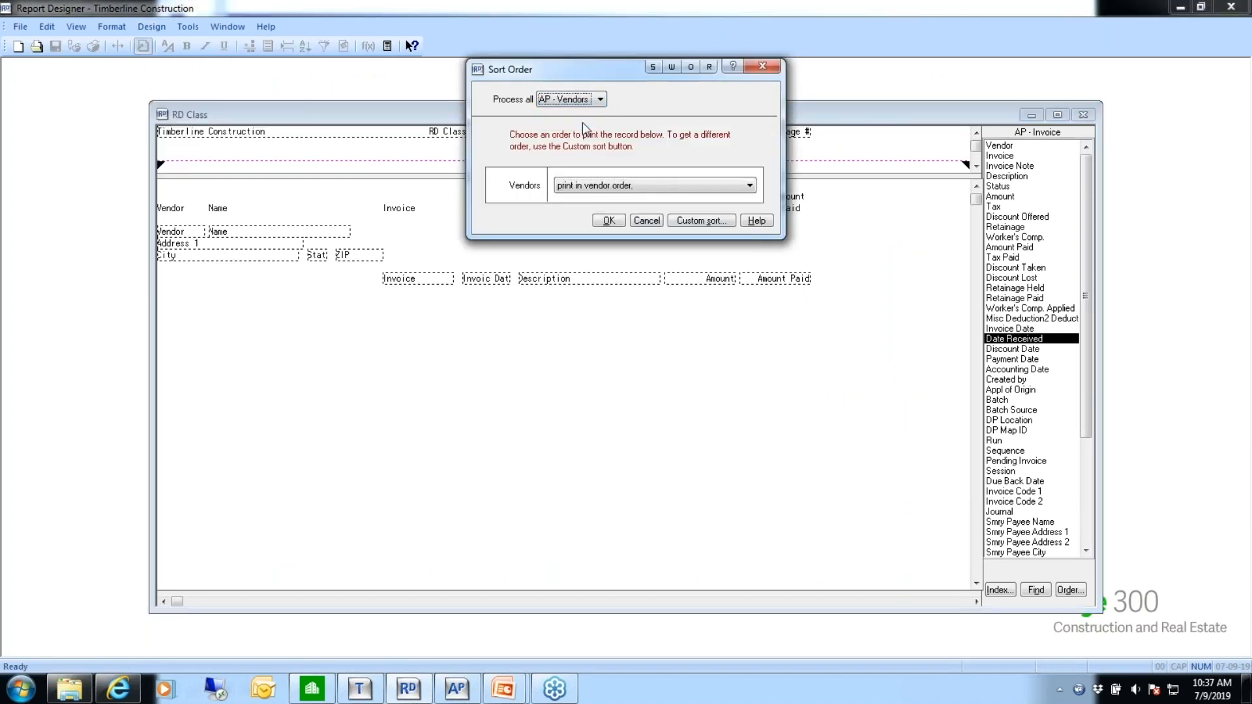
pyautogui.click(609, 221)
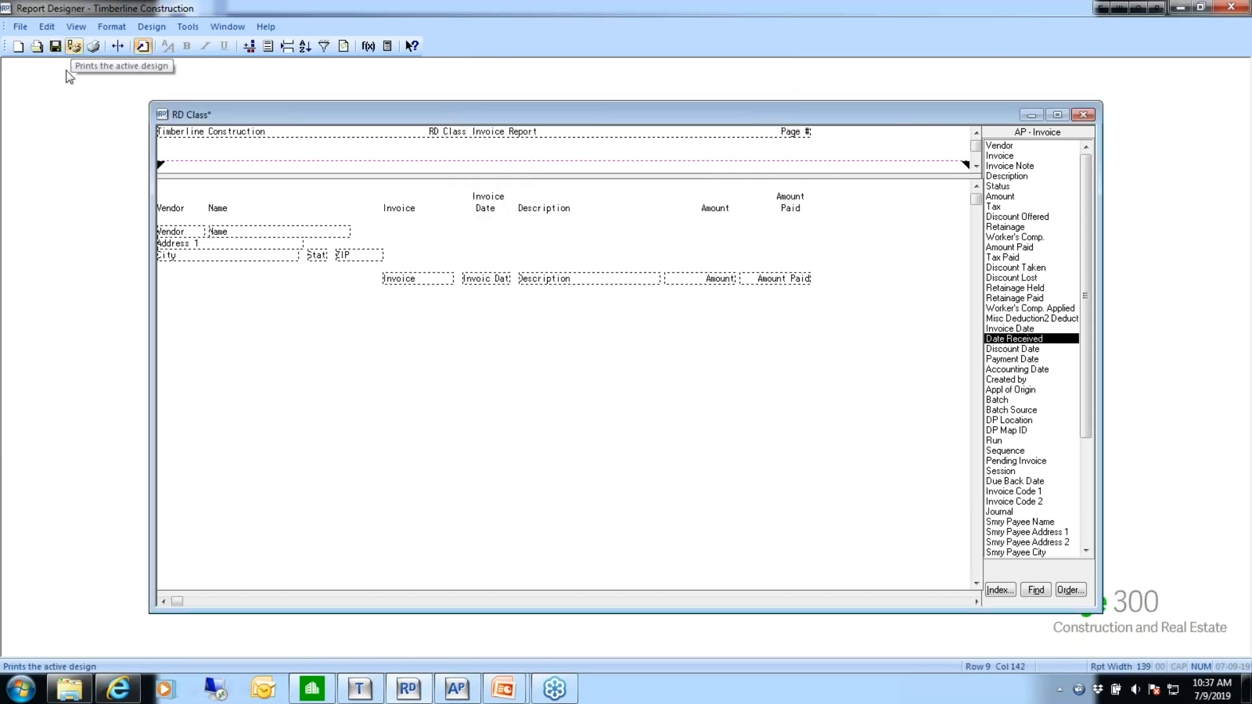
# Preview the report sorted by AP - Vendors from the AP Master file, and examine the vendors listed through page 2
pyautogui.click(70, 48)
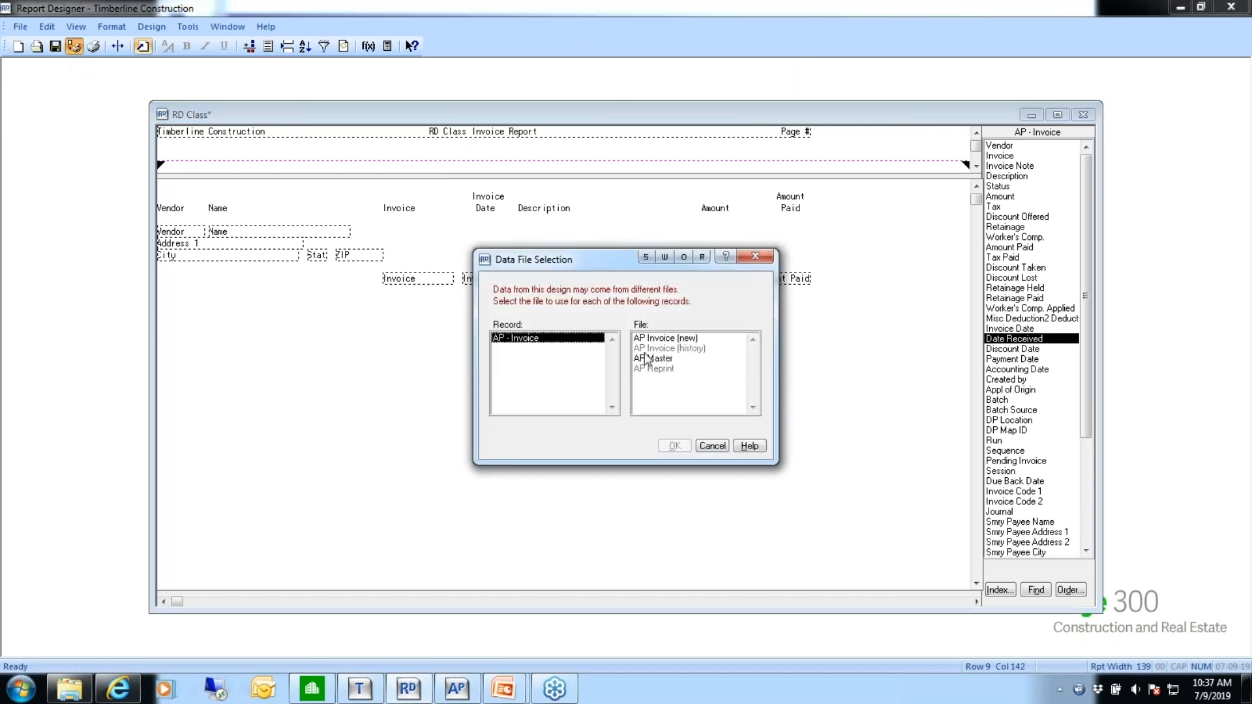
pyautogui.click(646, 359)
pyautogui.click(675, 446)
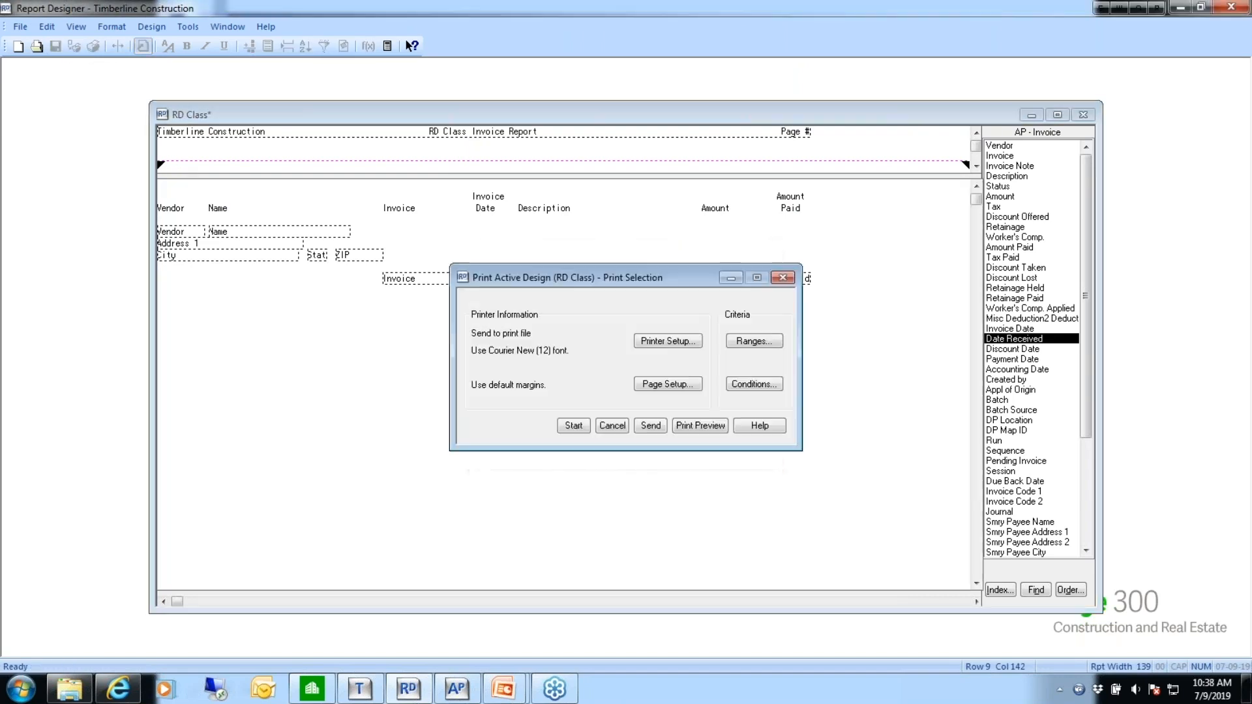
pyautogui.click(703, 425)
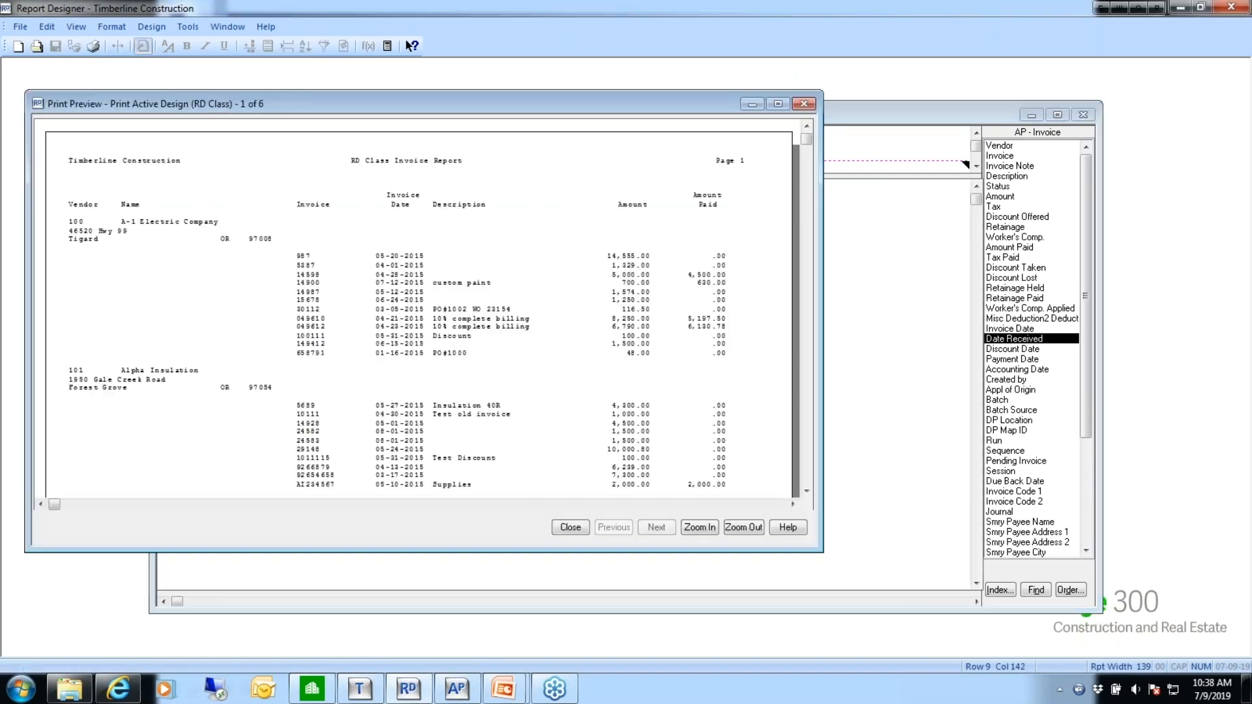
pyautogui.click(778, 104)
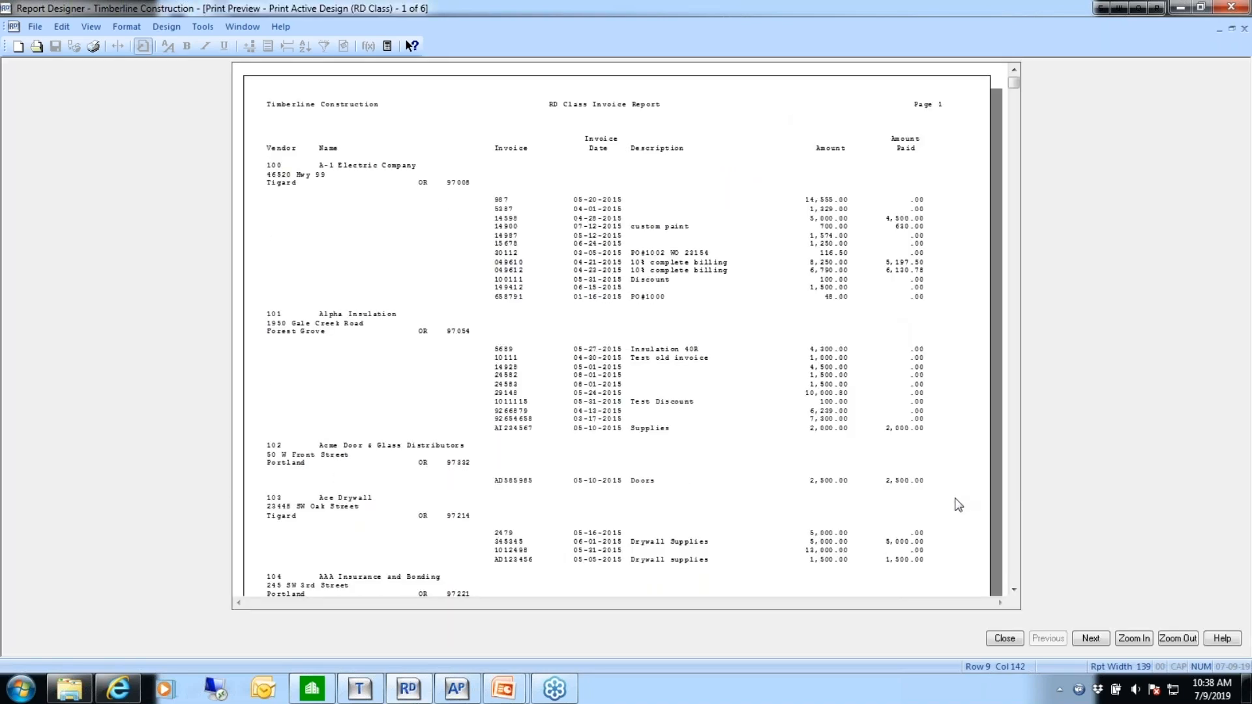
pyautogui.click(1015, 590)
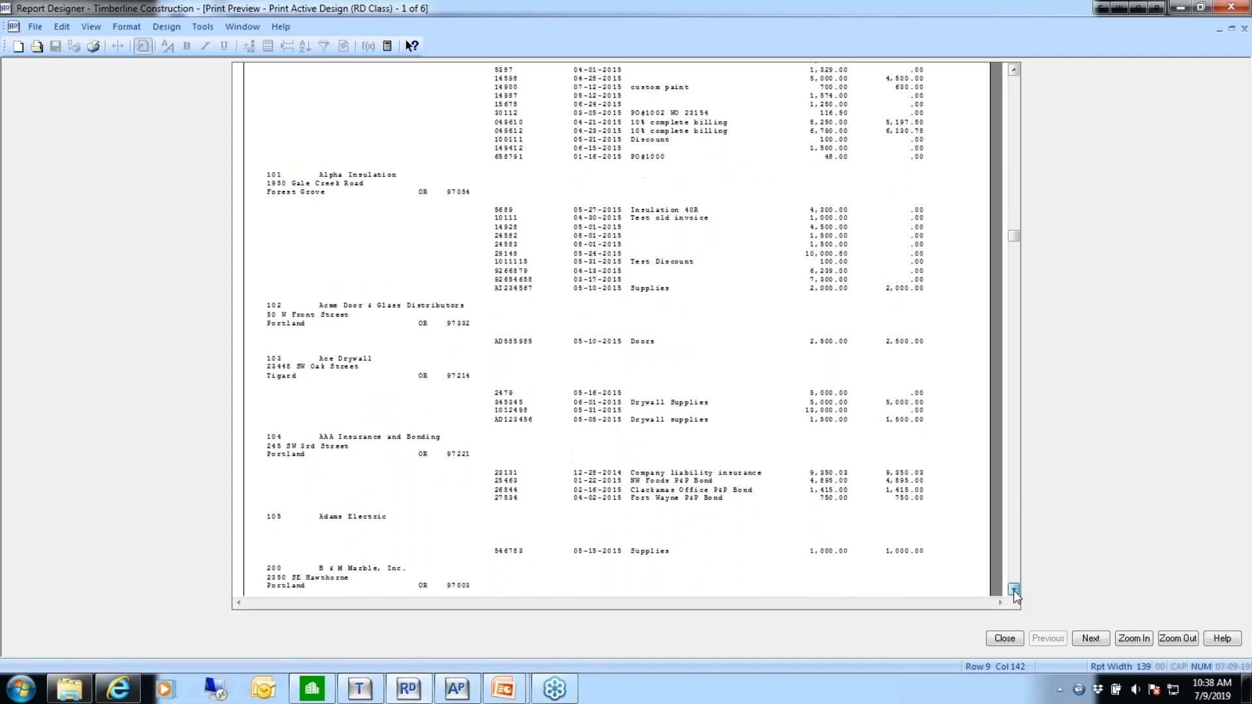
pyautogui.click(1015, 590)
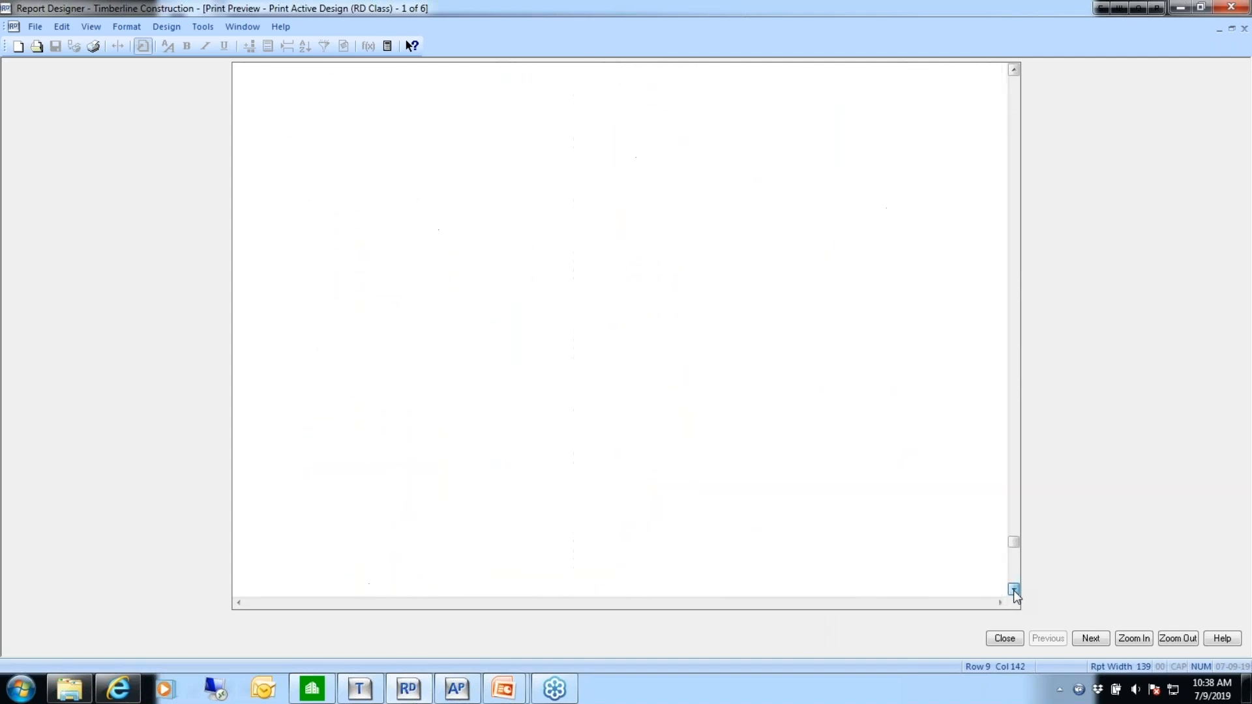
pyautogui.click(1013, 590)
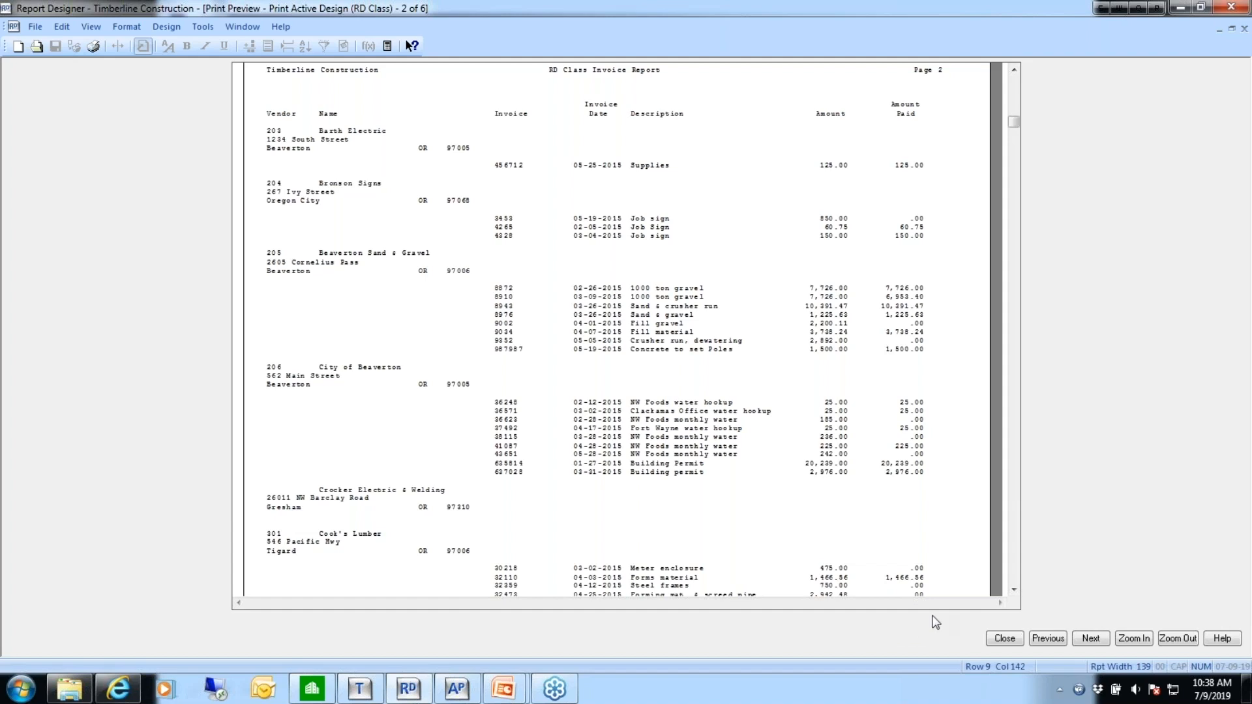
# Leave the preview, set the sort order to process all AP - Invoices in vendor, invoice order, and open the custom sort
pyautogui.click(1003, 642)
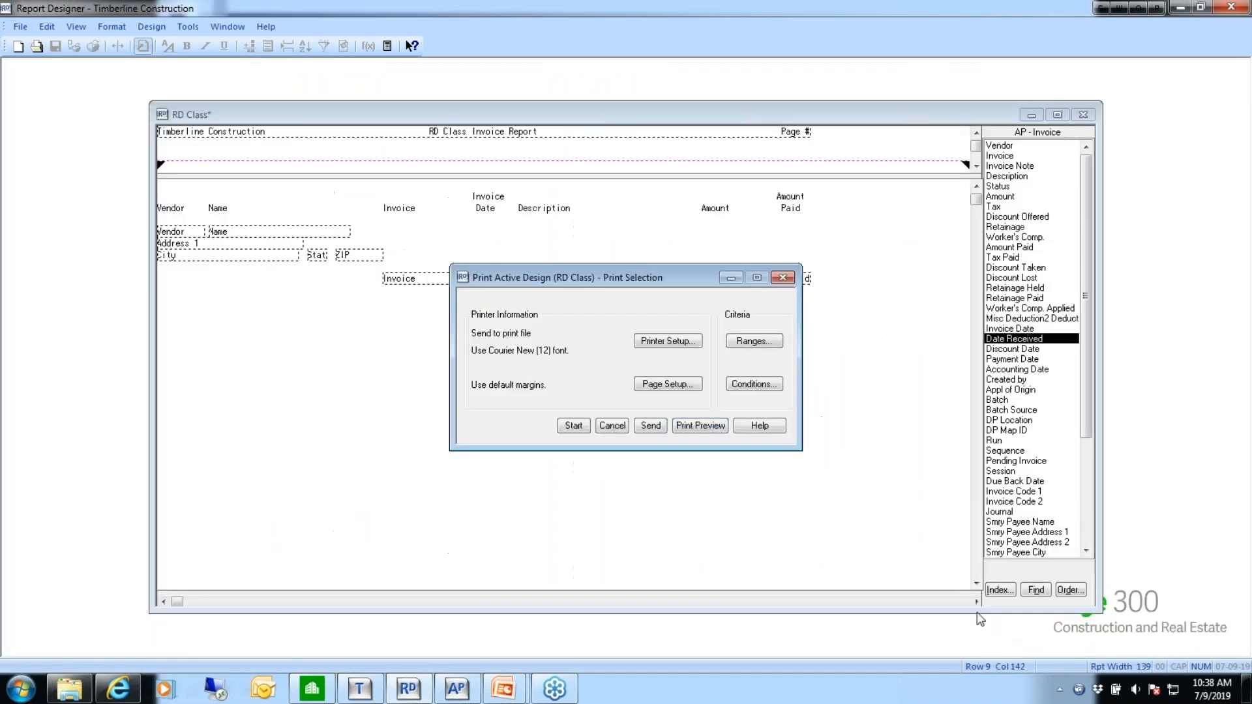
pyautogui.click(611, 426)
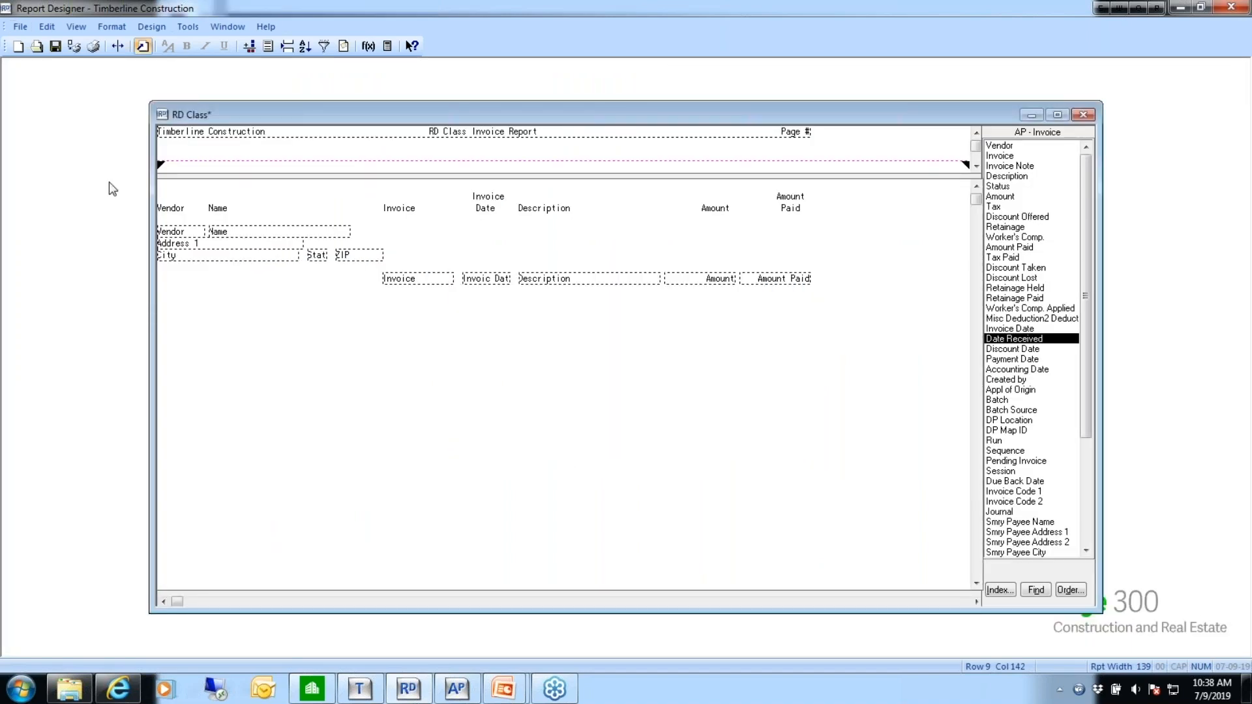
pyautogui.click(152, 26)
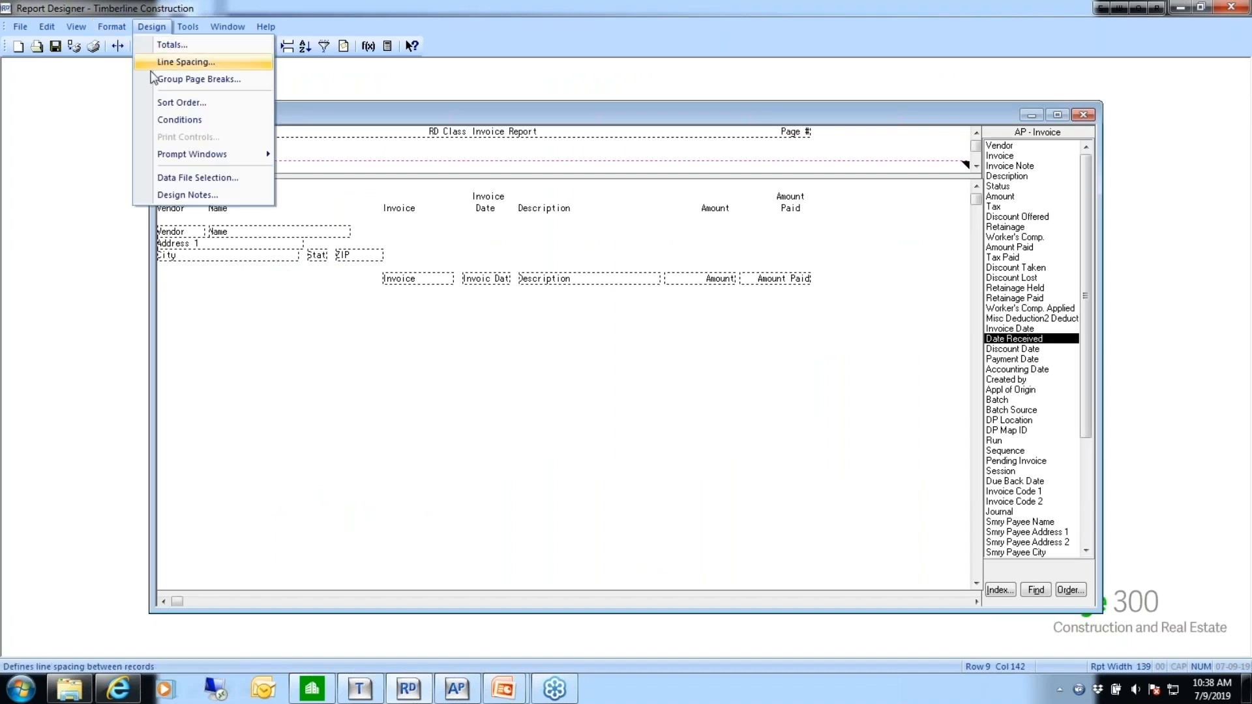
pyautogui.click(151, 108)
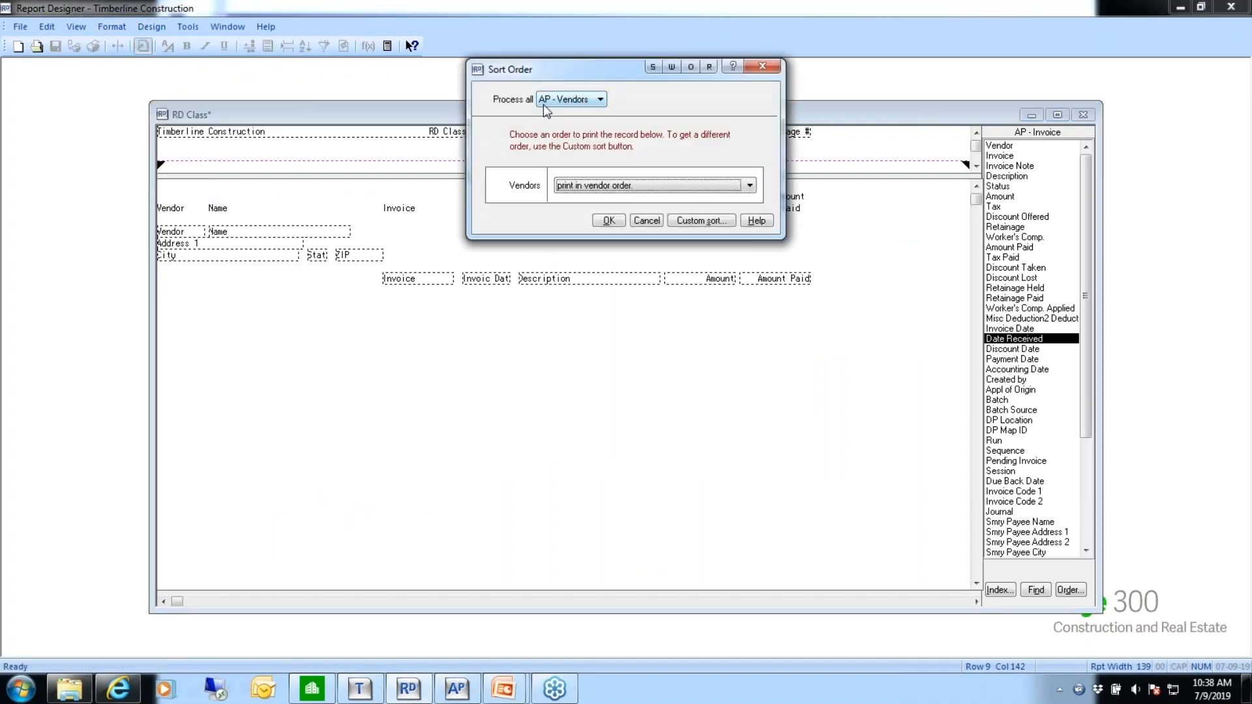
pyautogui.click(600, 100)
pyautogui.click(588, 114)
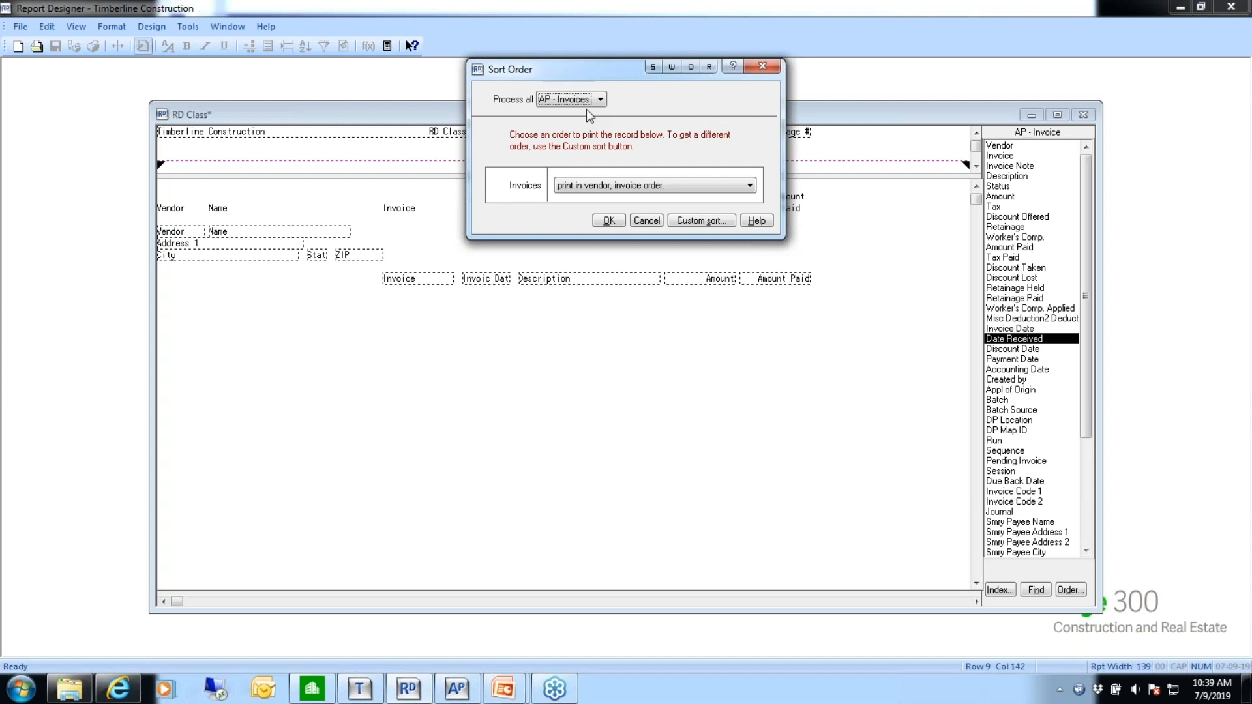
pyautogui.click(749, 186)
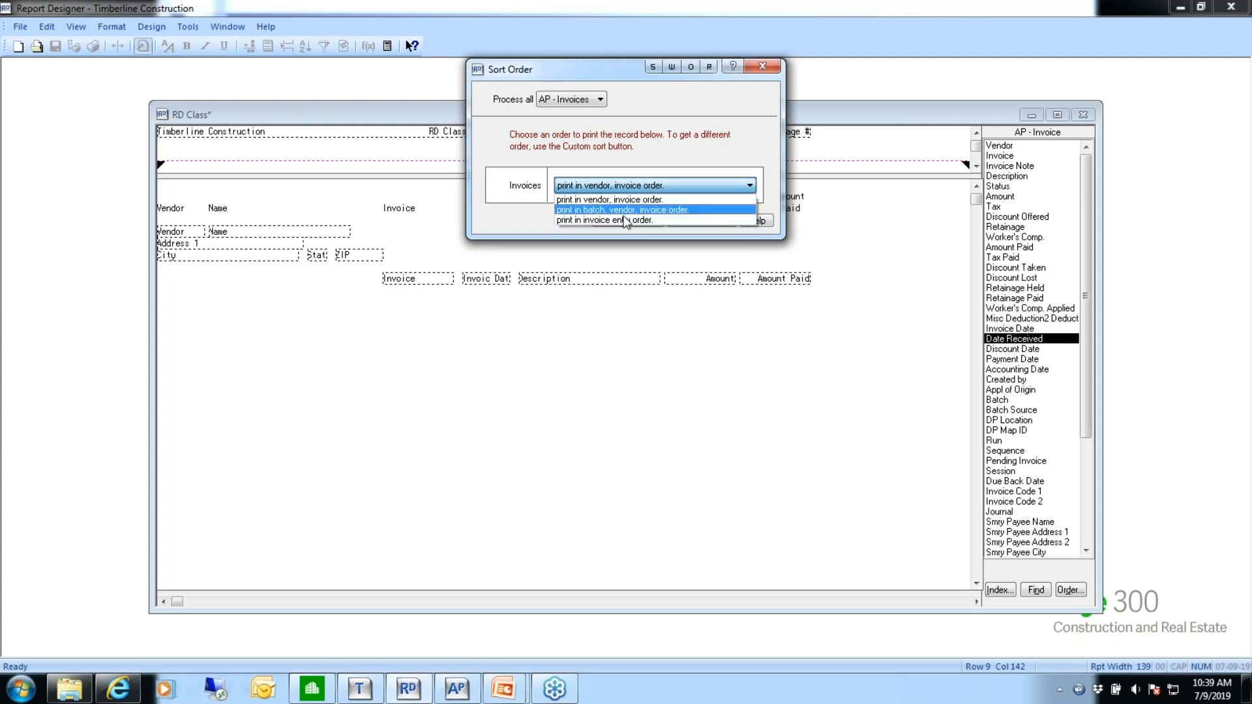
pyautogui.click(539, 209)
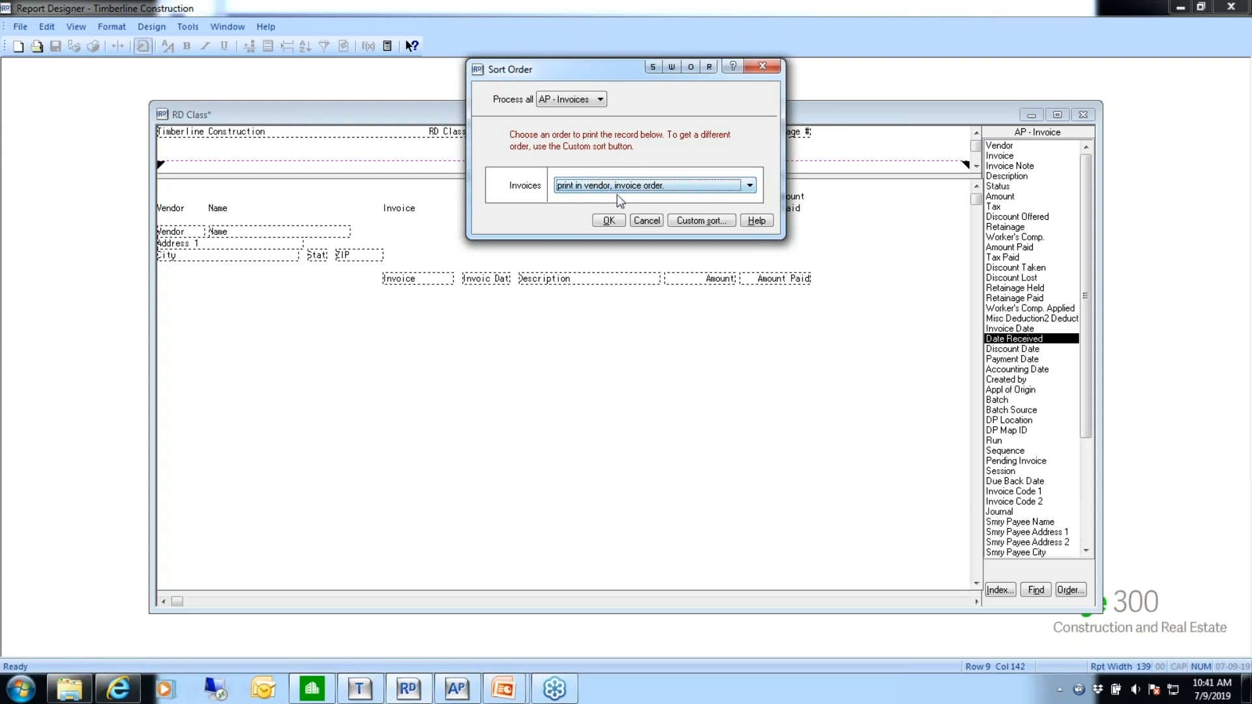
pyautogui.click(695, 222)
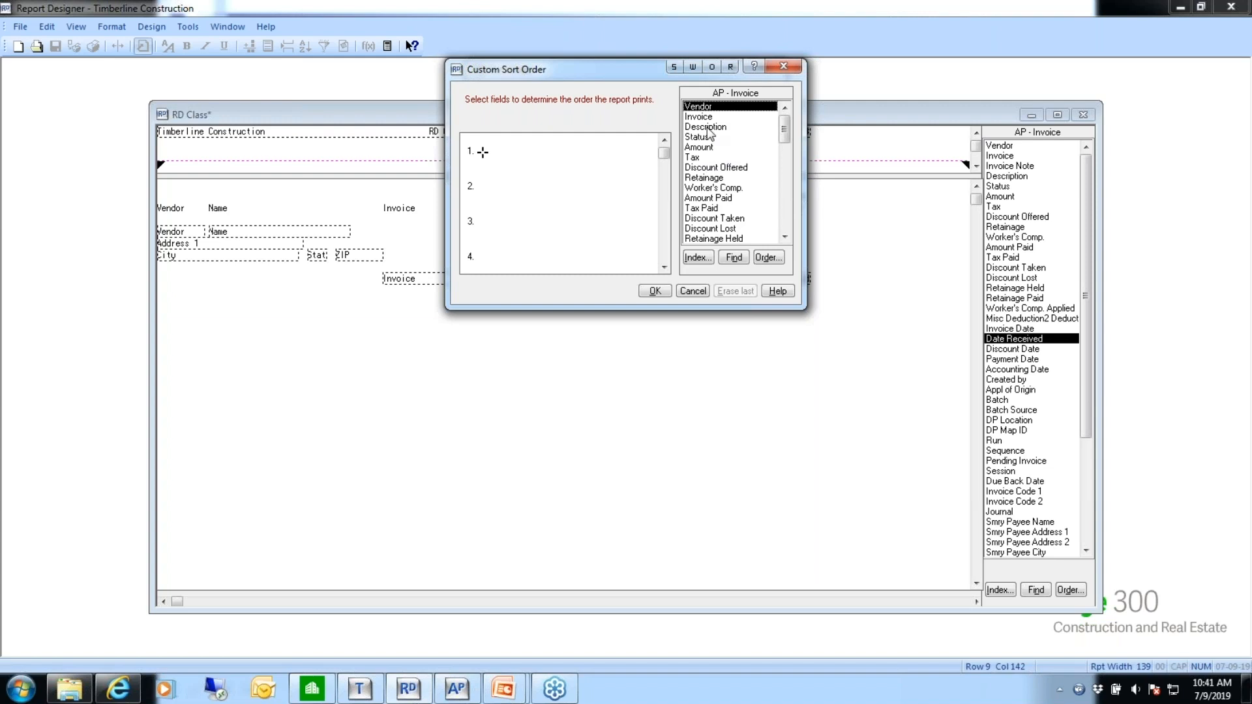
# Try a custom sort by Name from AP - Vendor and Invoice from AP - Invoice, and erase both entries
pyautogui.click(696, 257)
pyautogui.click(607, 320)
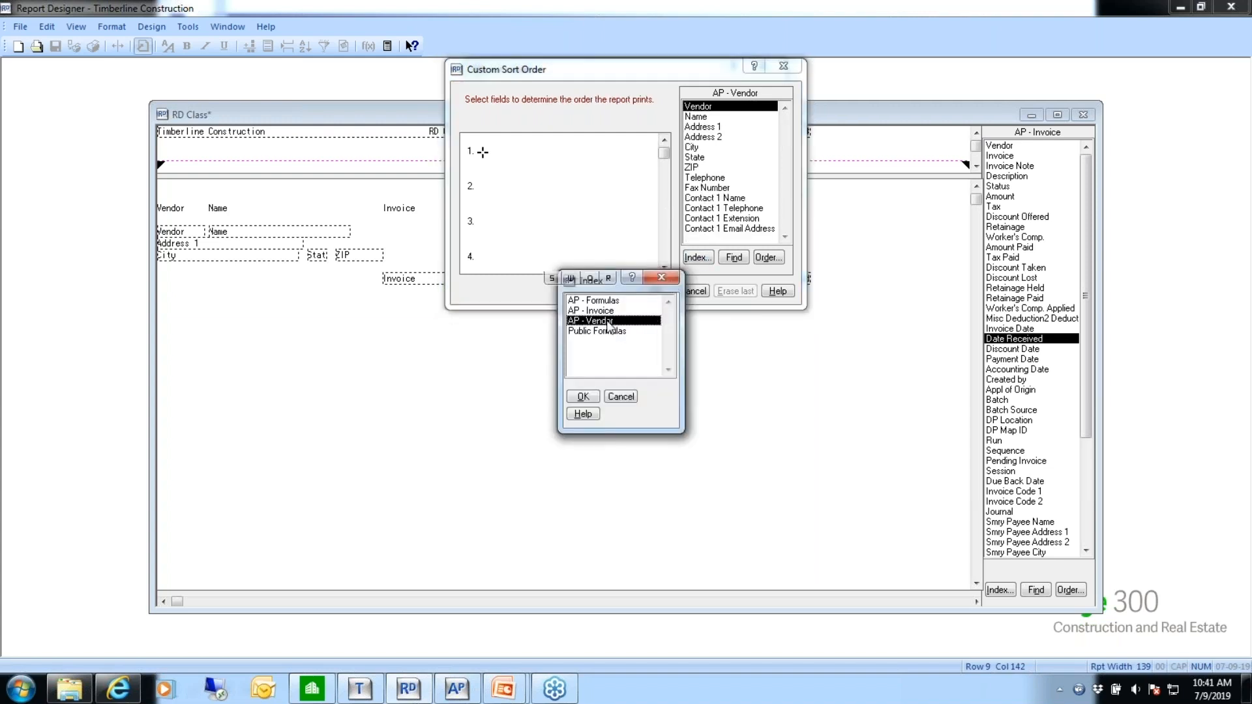
pyautogui.doubleClick(608, 321)
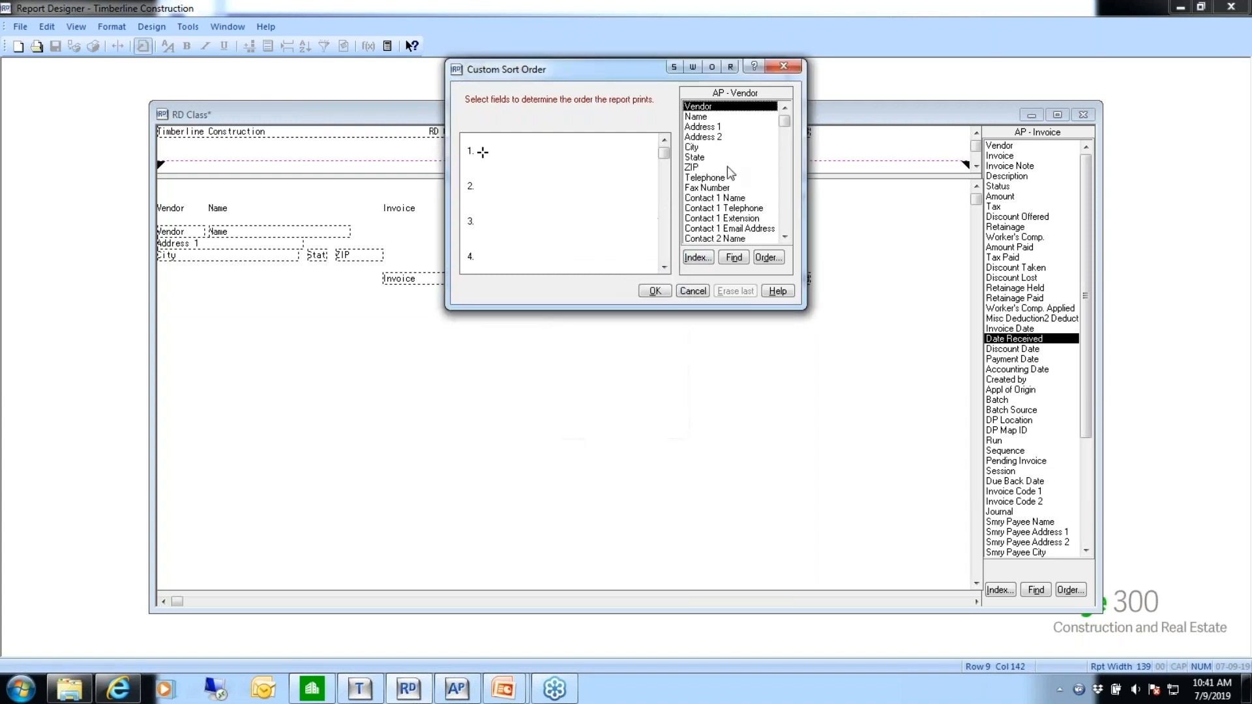
pyautogui.doubleClick(696, 116)
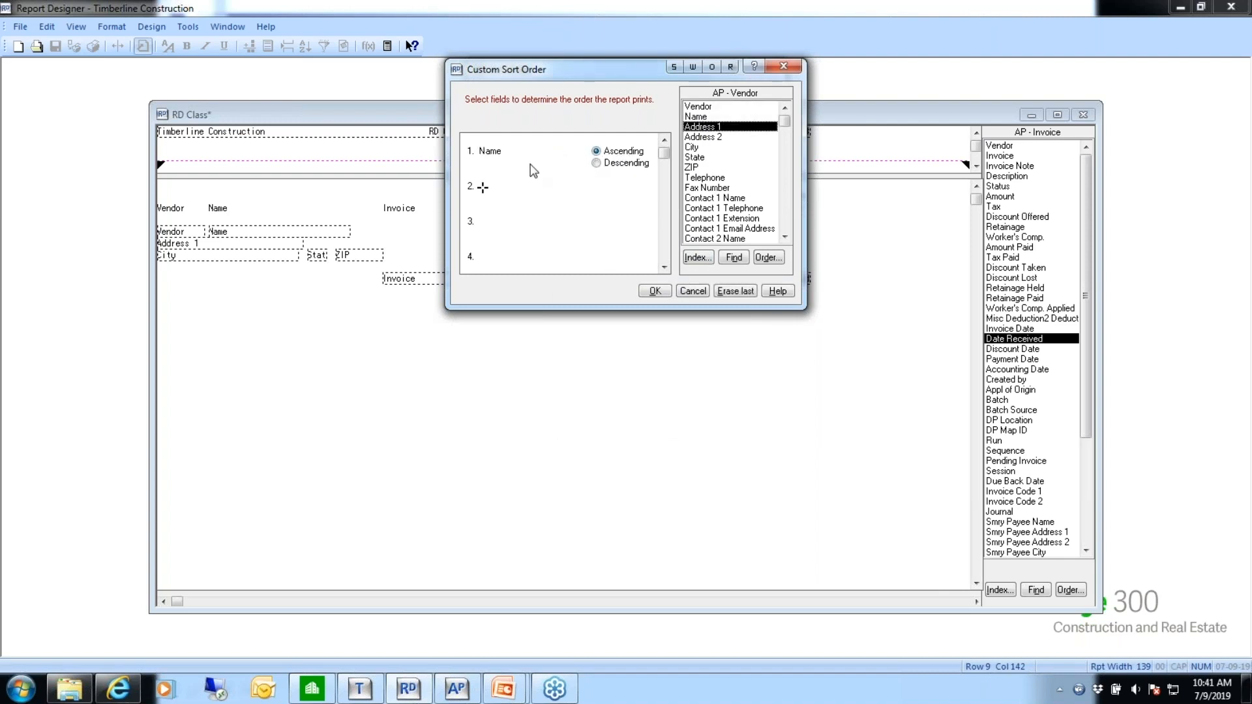
pyautogui.click(697, 257)
pyautogui.doubleClick(603, 311)
pyautogui.doubleClick(699, 117)
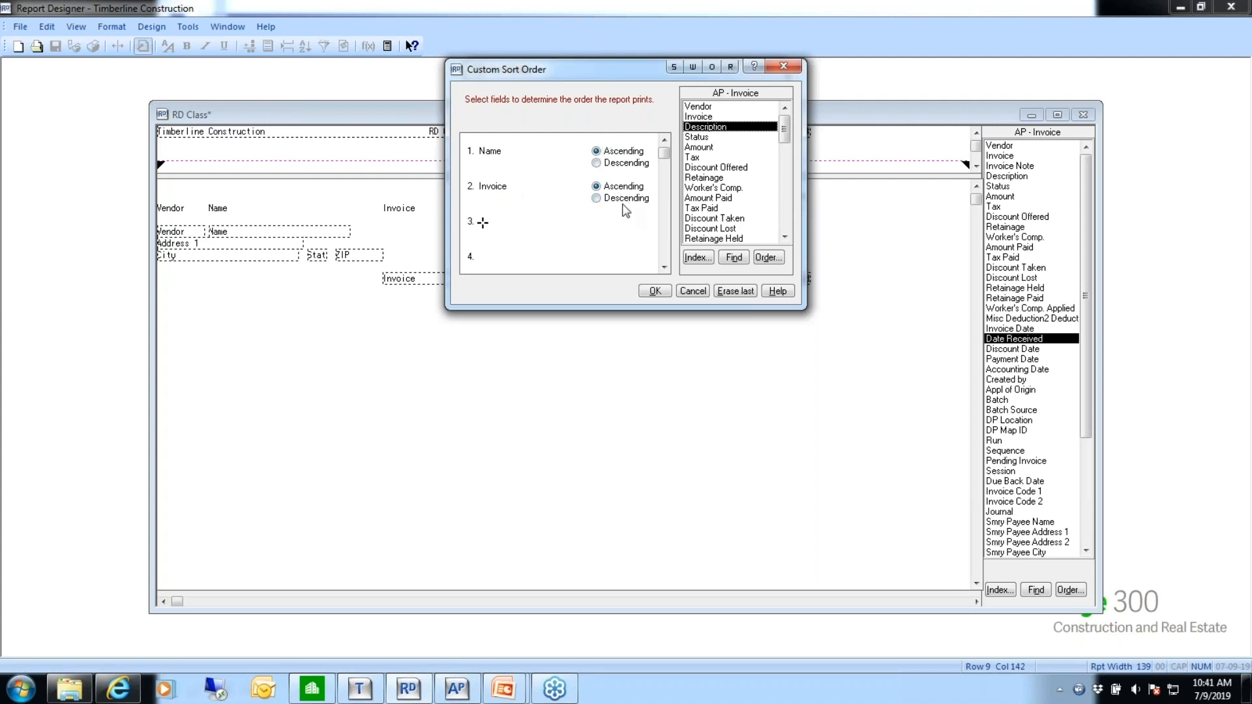
pyautogui.click(734, 293)
pyautogui.click(734, 293)
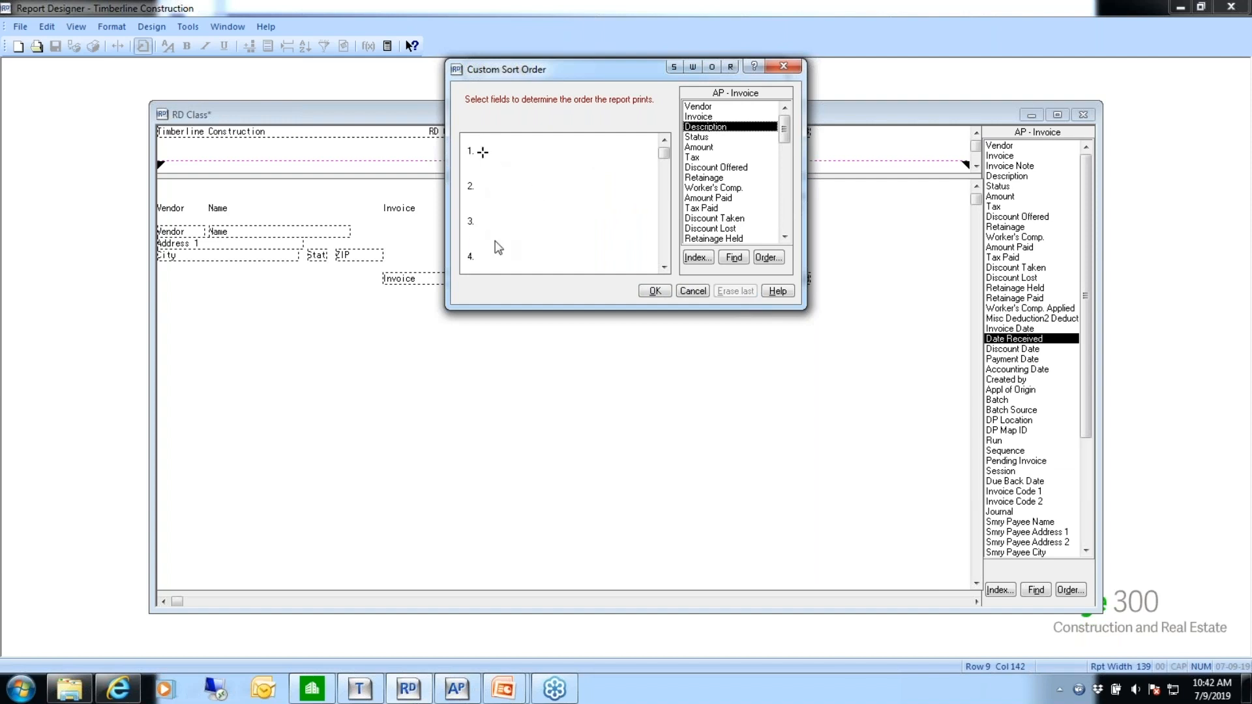
# Build the custom sort with Name from AP - Vendor first and Invoice from AP - Invoice second, both ascending
pyautogui.click(698, 257)
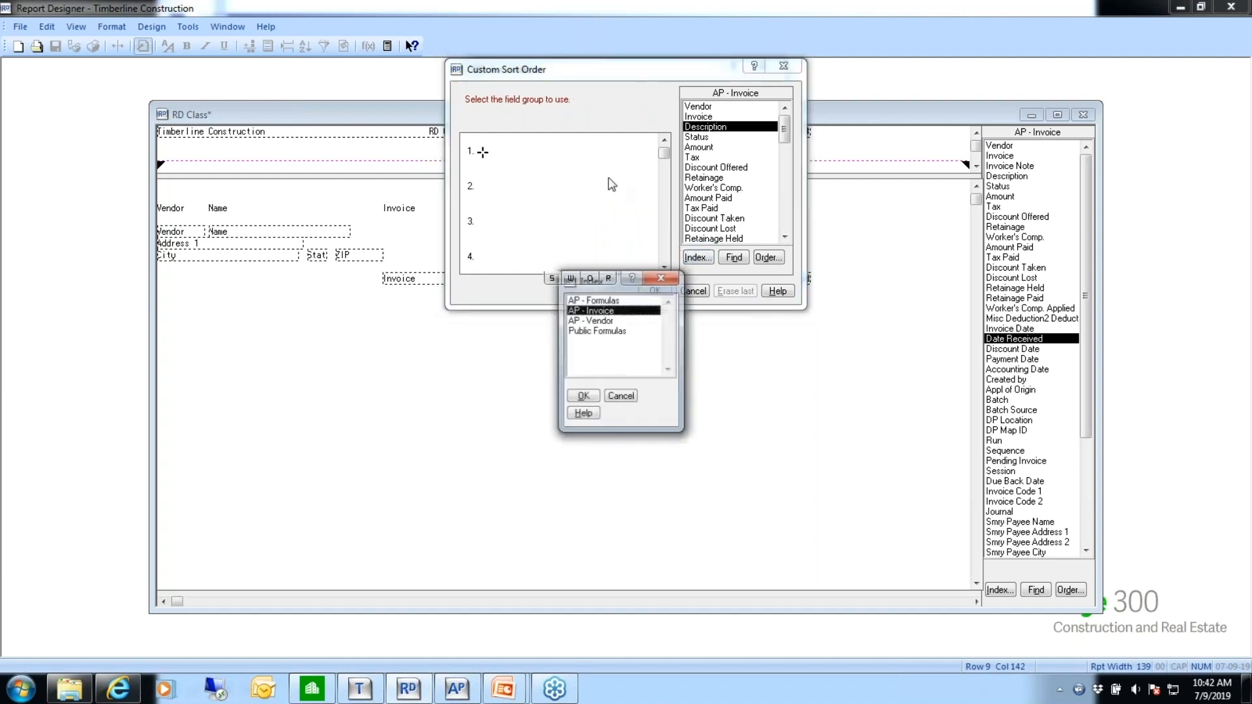
pyautogui.click(606, 320)
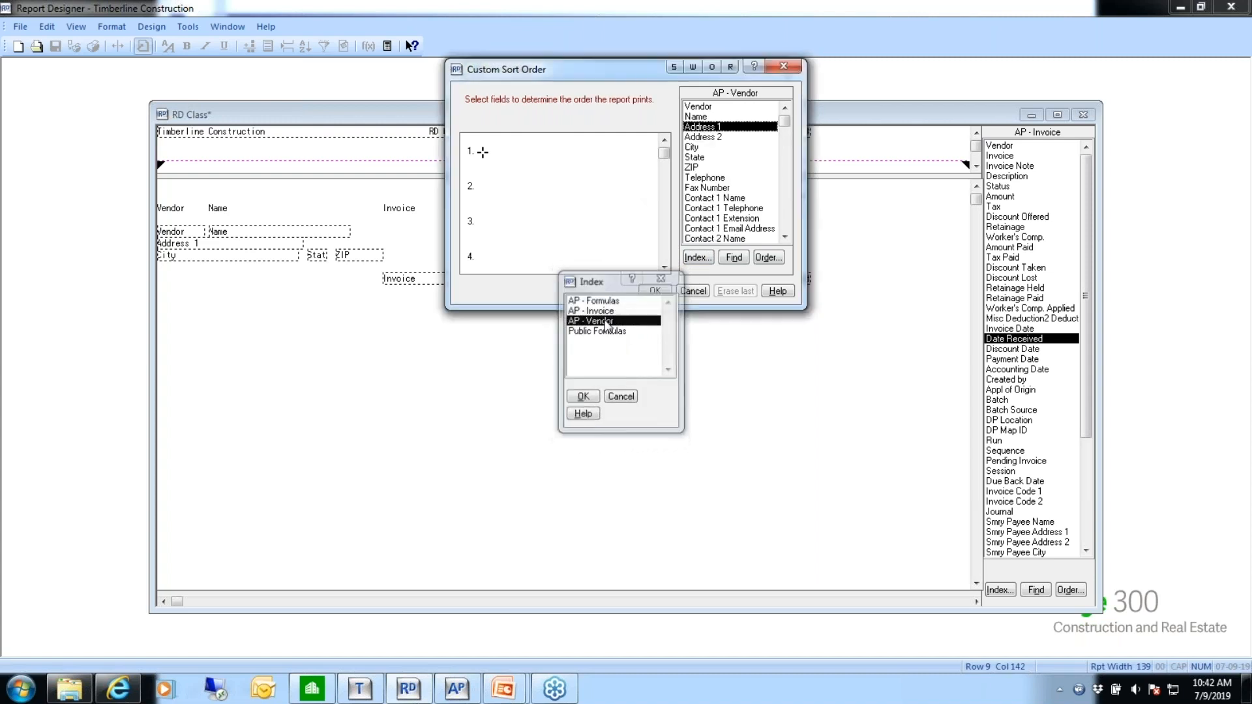
pyautogui.doubleClick(703, 108)
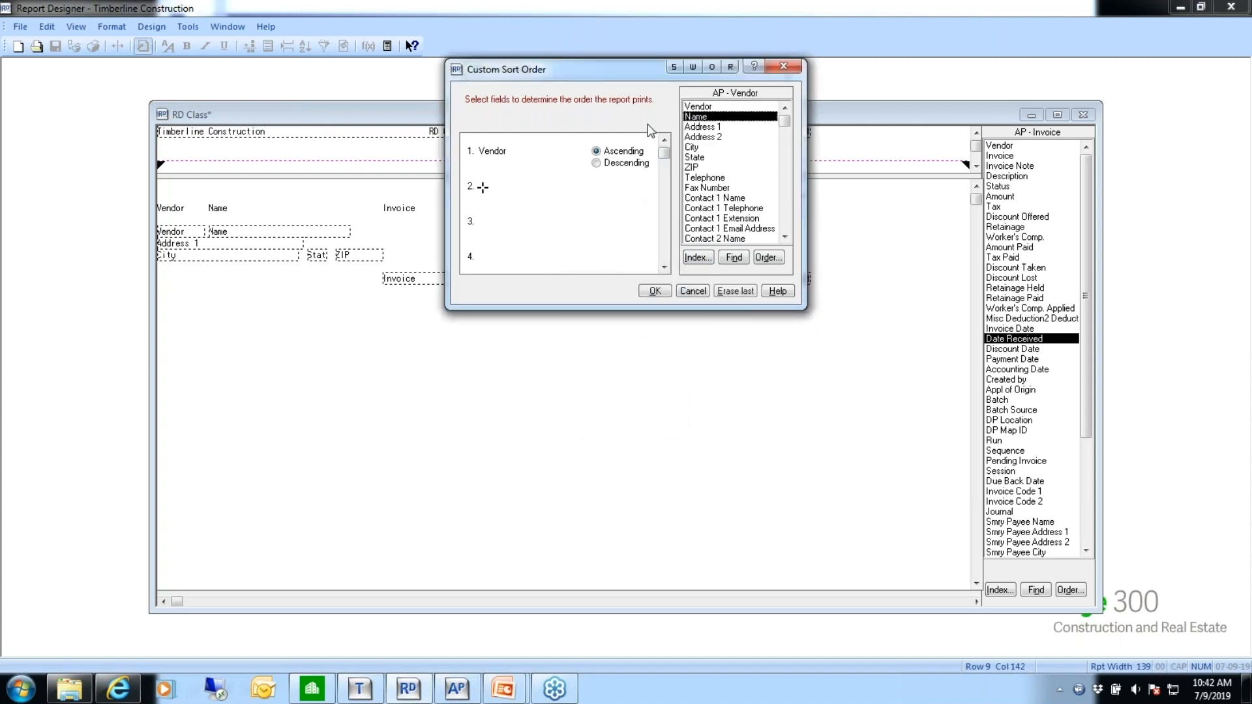
pyautogui.click(749, 296)
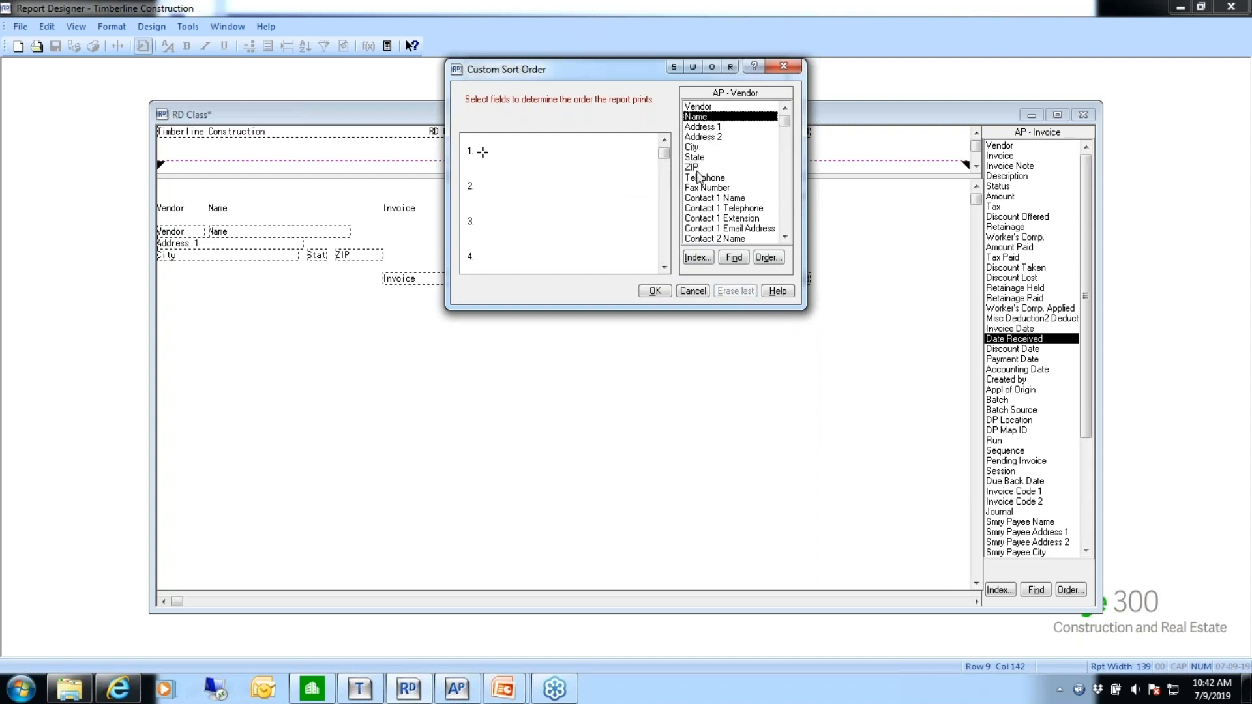
pyautogui.click(698, 119)
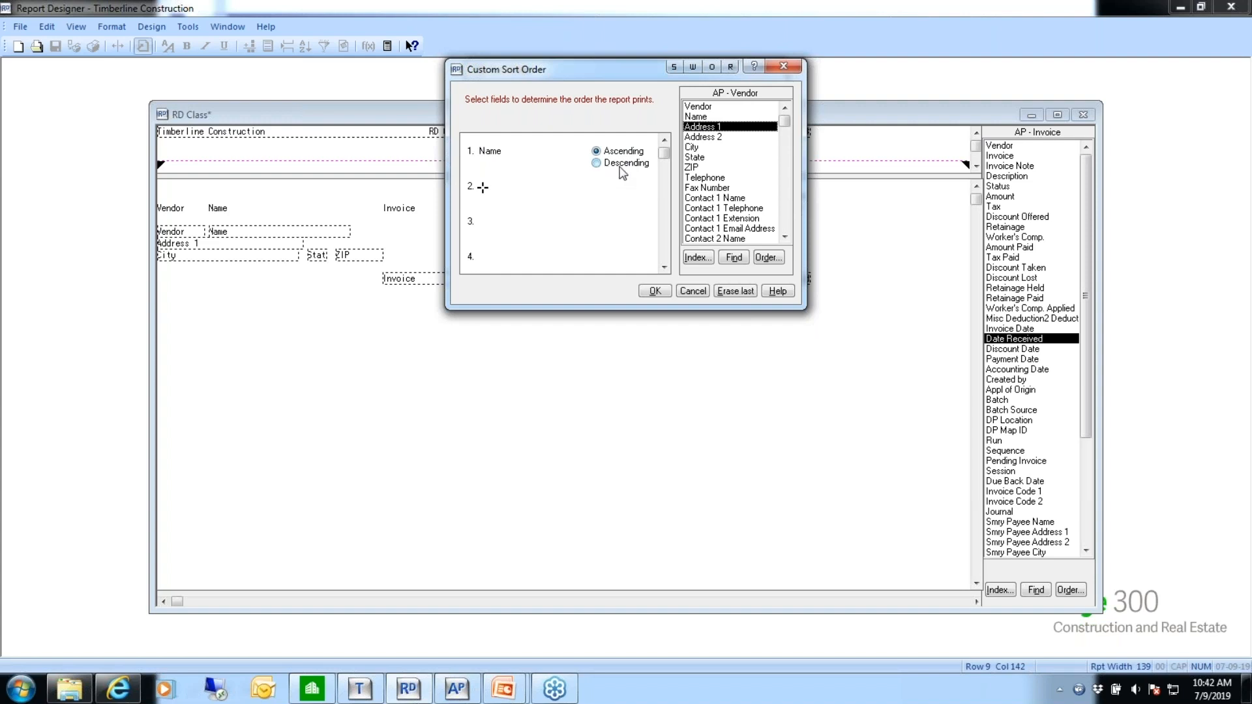
pyautogui.click(697, 258)
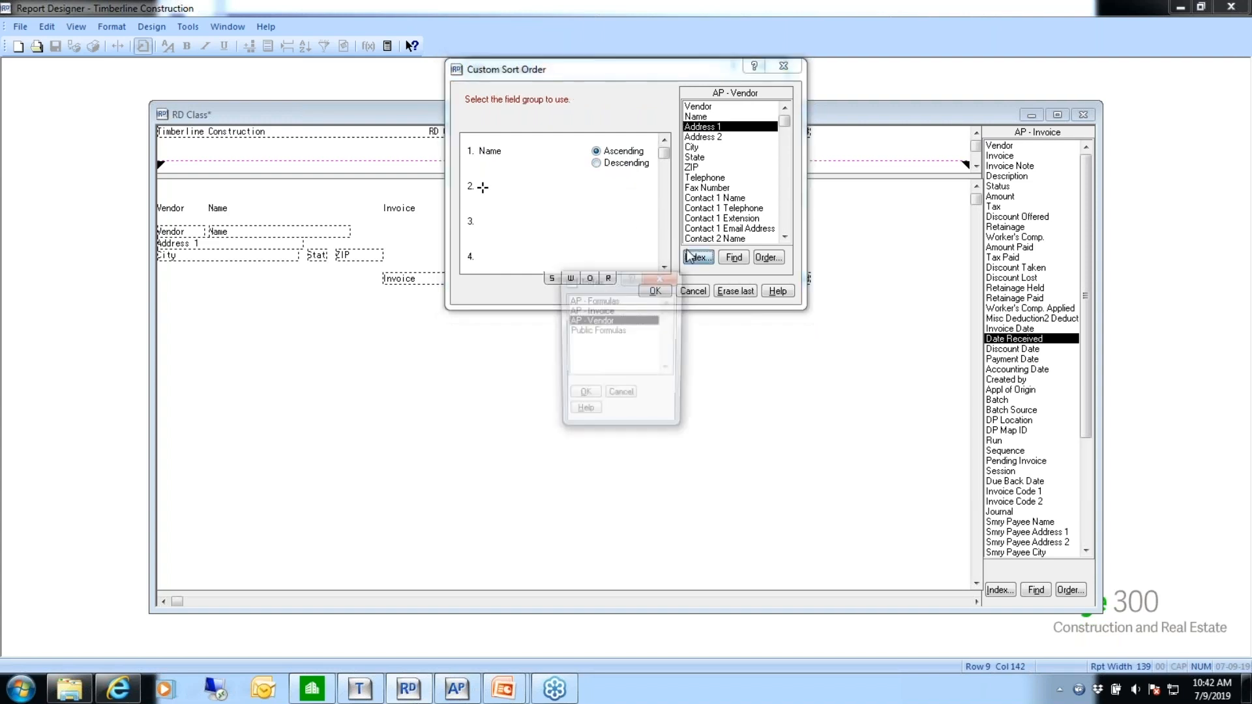
pyautogui.doubleClick(600, 311)
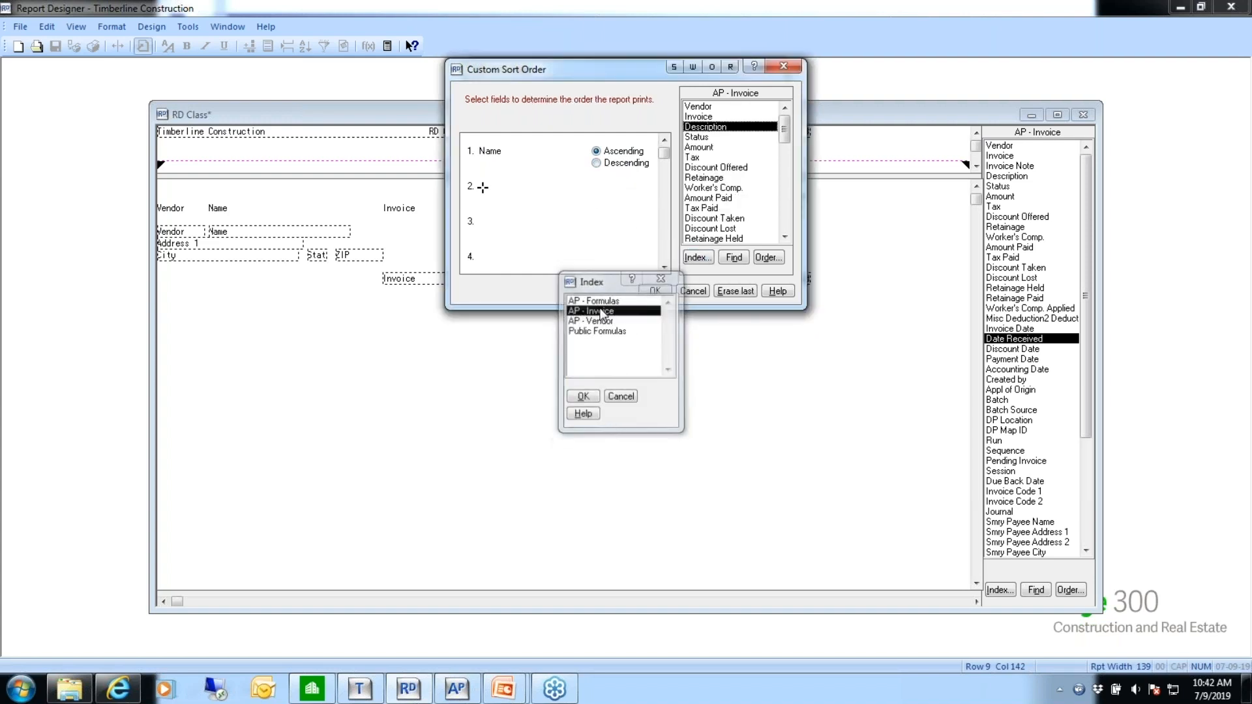
pyautogui.click(702, 118)
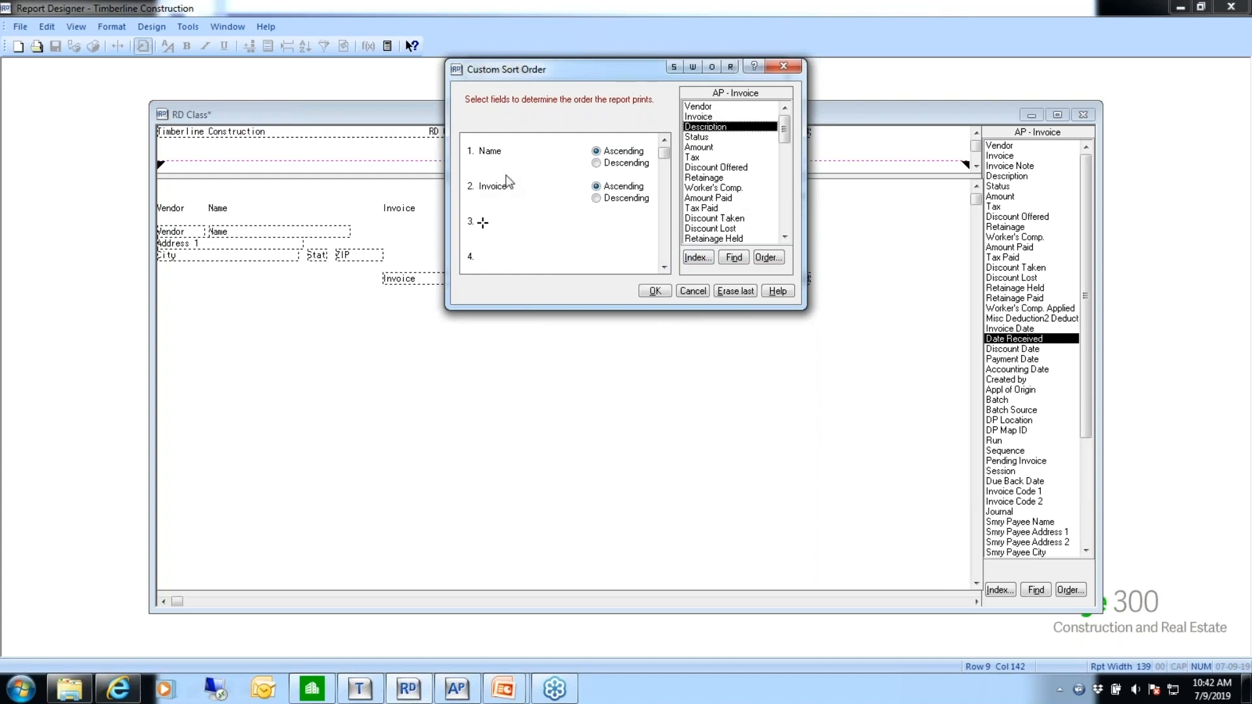
# Arrange the AP - Invoice field list in alphabetical order and accept the custom Name, Invoice sort for the report
pyautogui.click(698, 257)
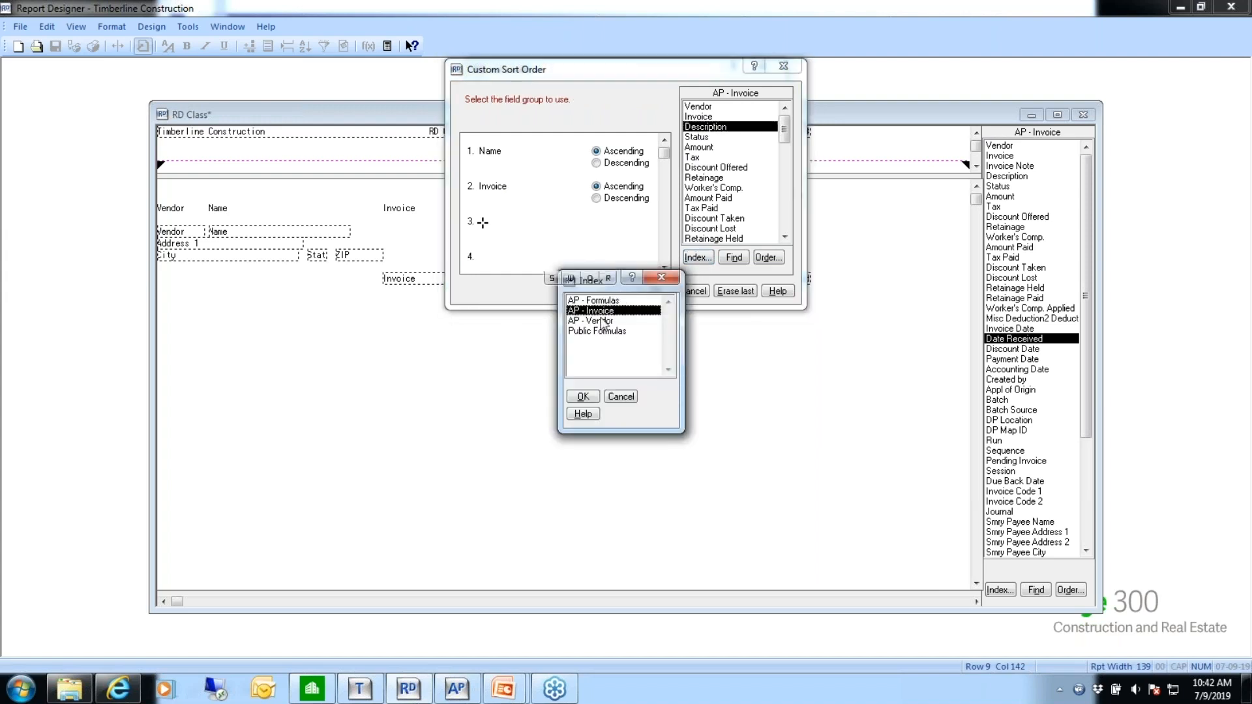
pyautogui.click(620, 397)
pyautogui.click(773, 257)
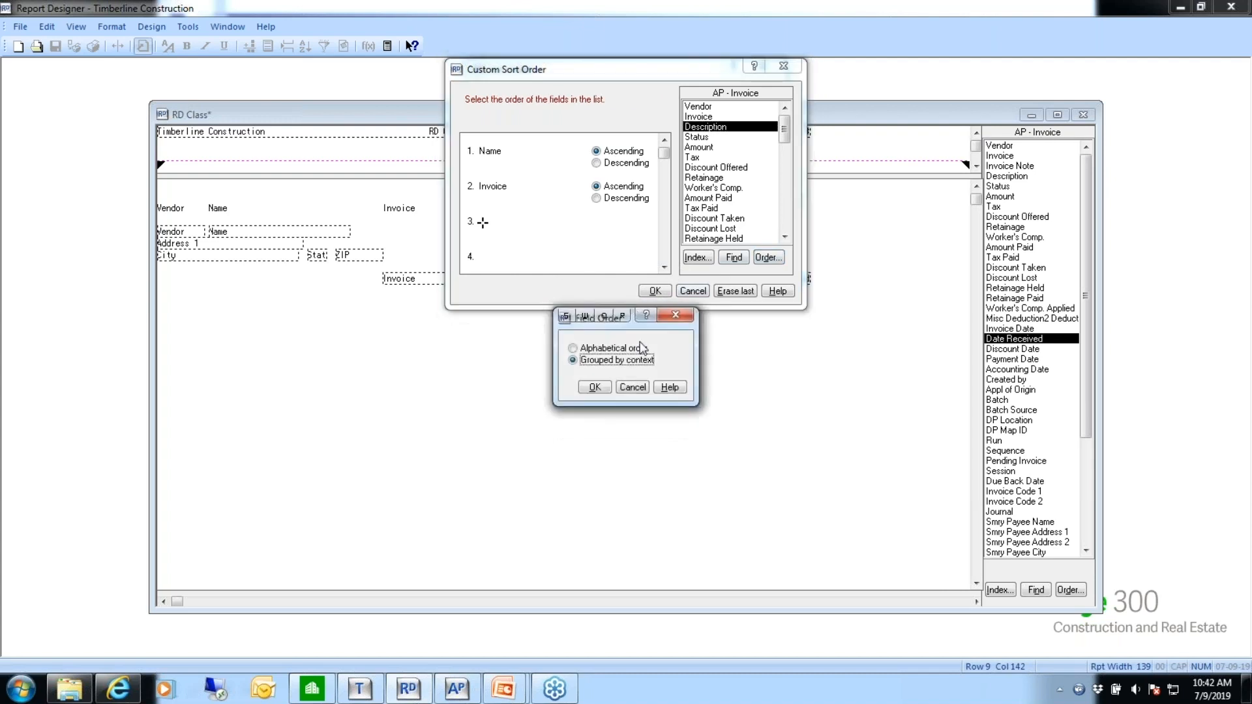
pyautogui.click(616, 349)
pyautogui.click(600, 390)
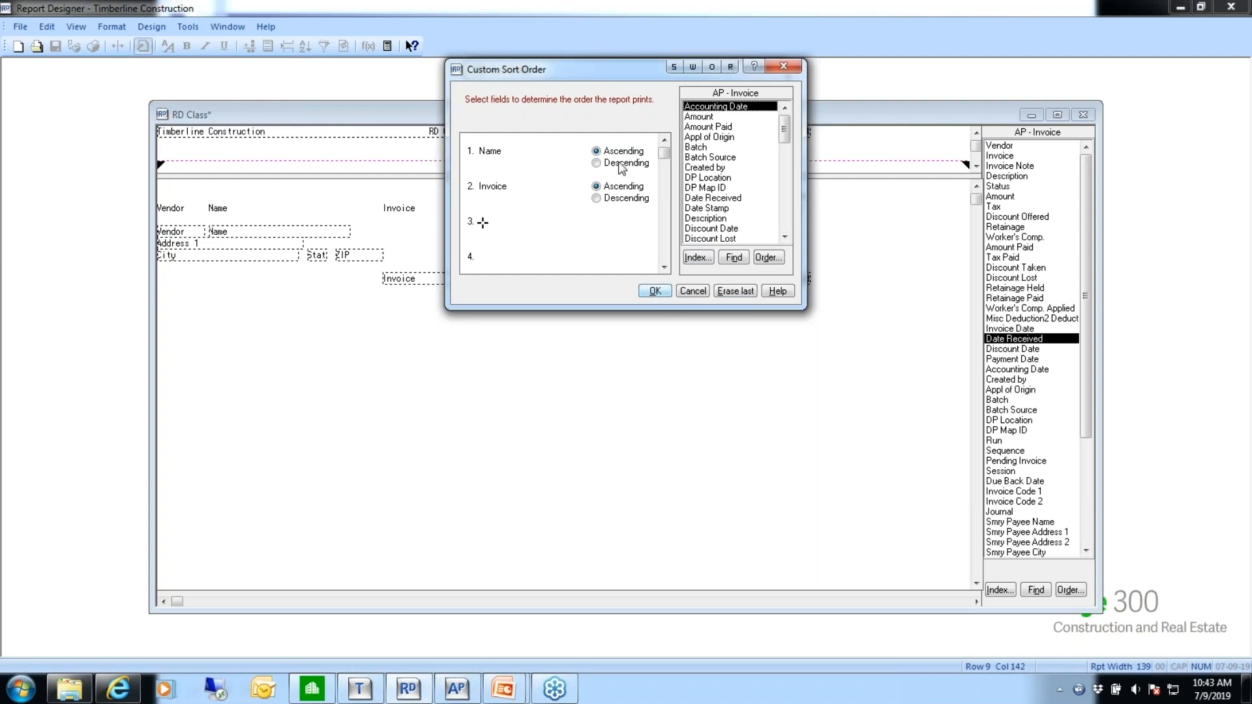
pyautogui.click(657, 292)
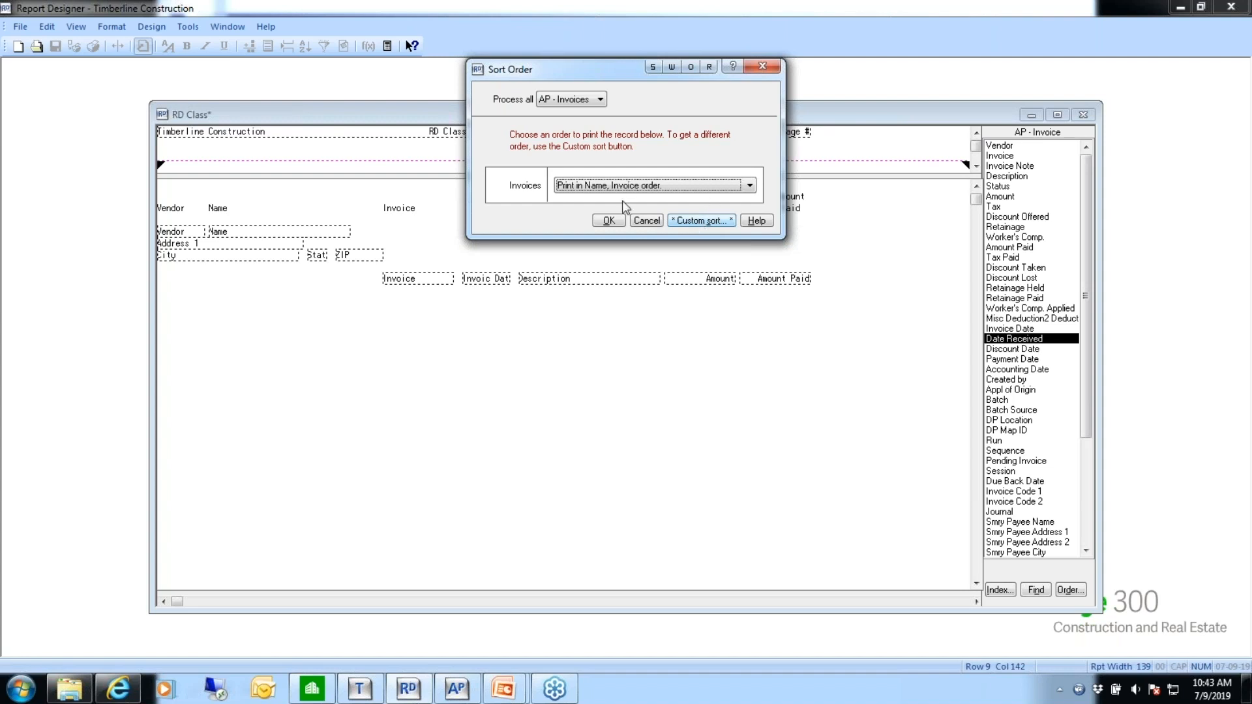
pyautogui.click(610, 221)
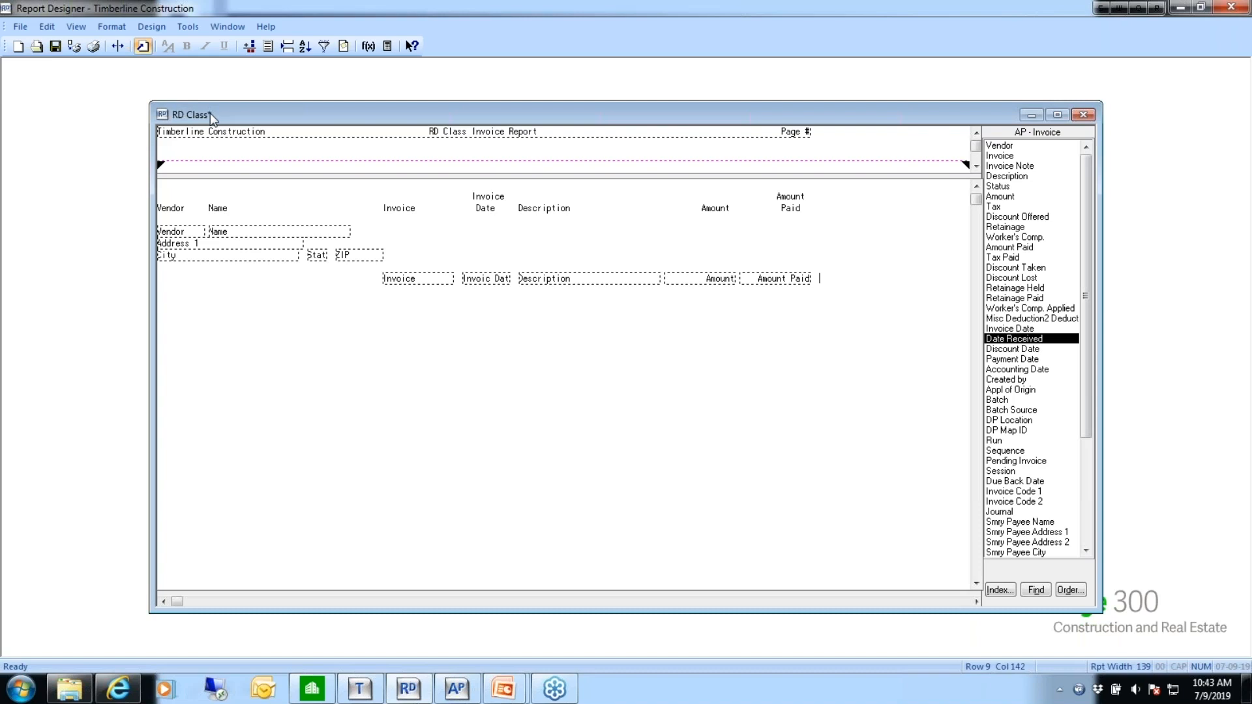
# Save the RD Class design and generate its print preview using AP Master for the AP - Invoice record
pyautogui.click(57, 47)
pyautogui.click(74, 45)
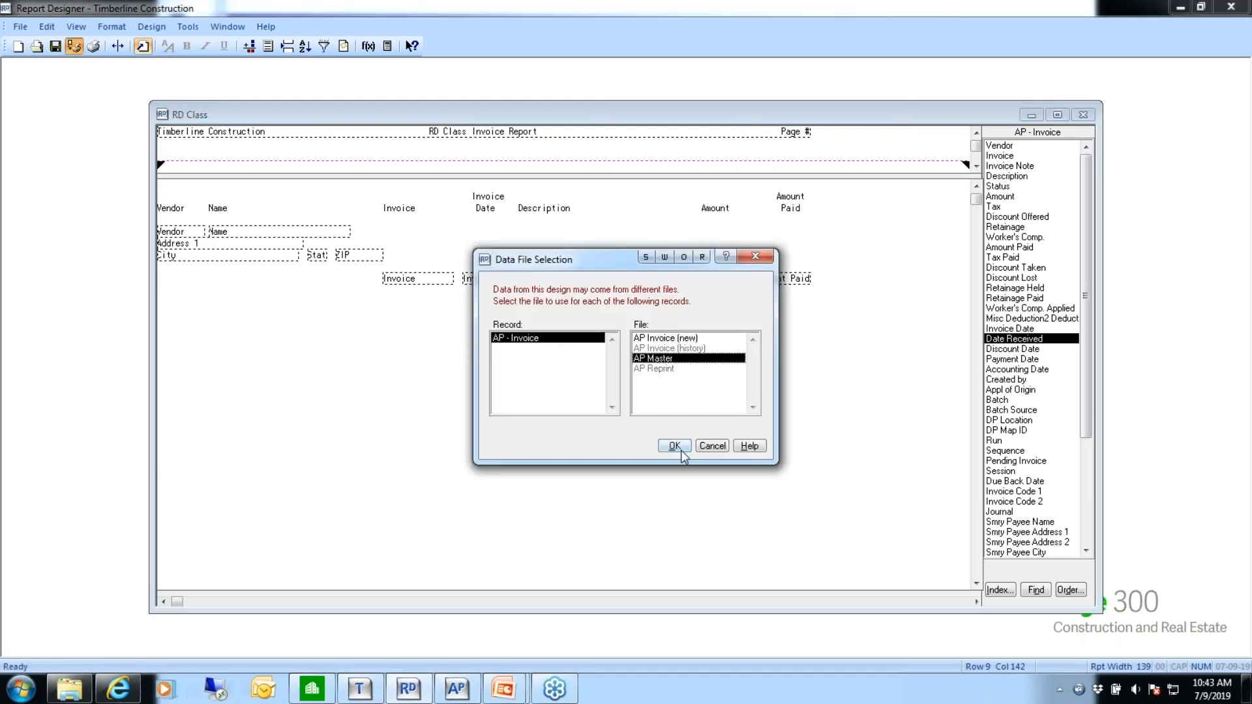
pyautogui.click(675, 446)
pyautogui.click(699, 427)
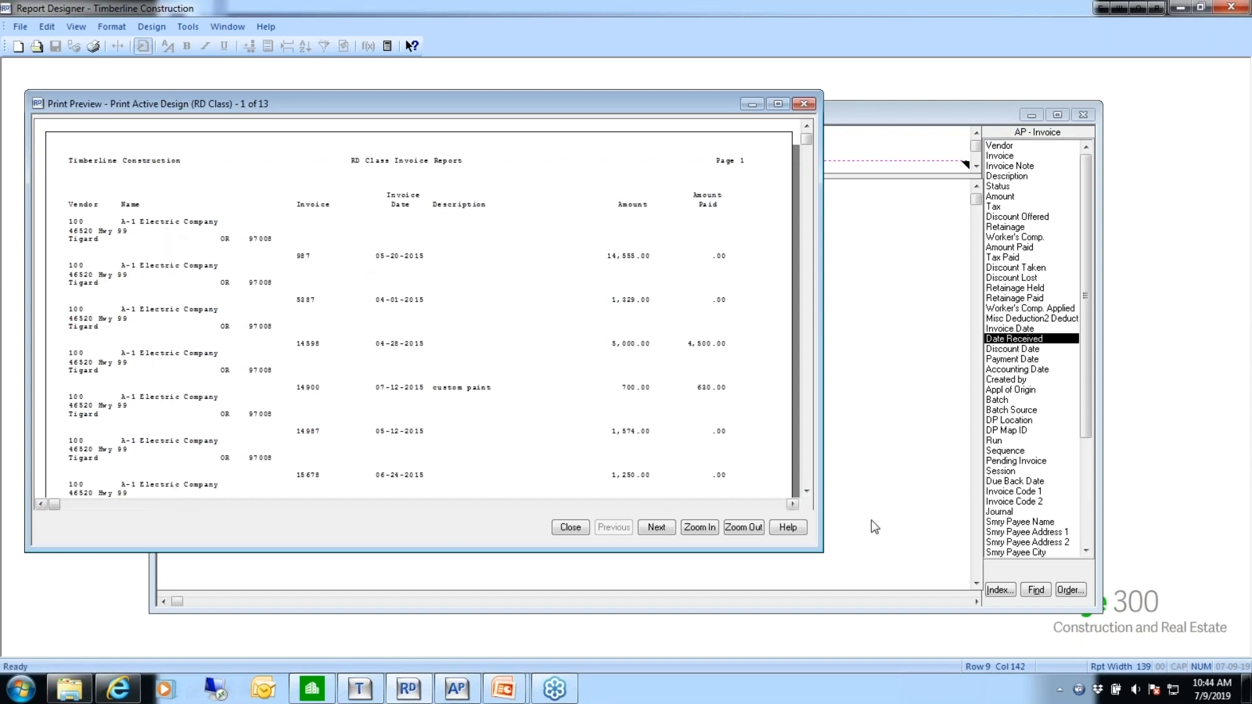
# Examine how vendors and invoices are sorted on page 1, and leave the preview and print selection
pyautogui.moveTo(807, 491); pyautogui.dragTo(807, 491)
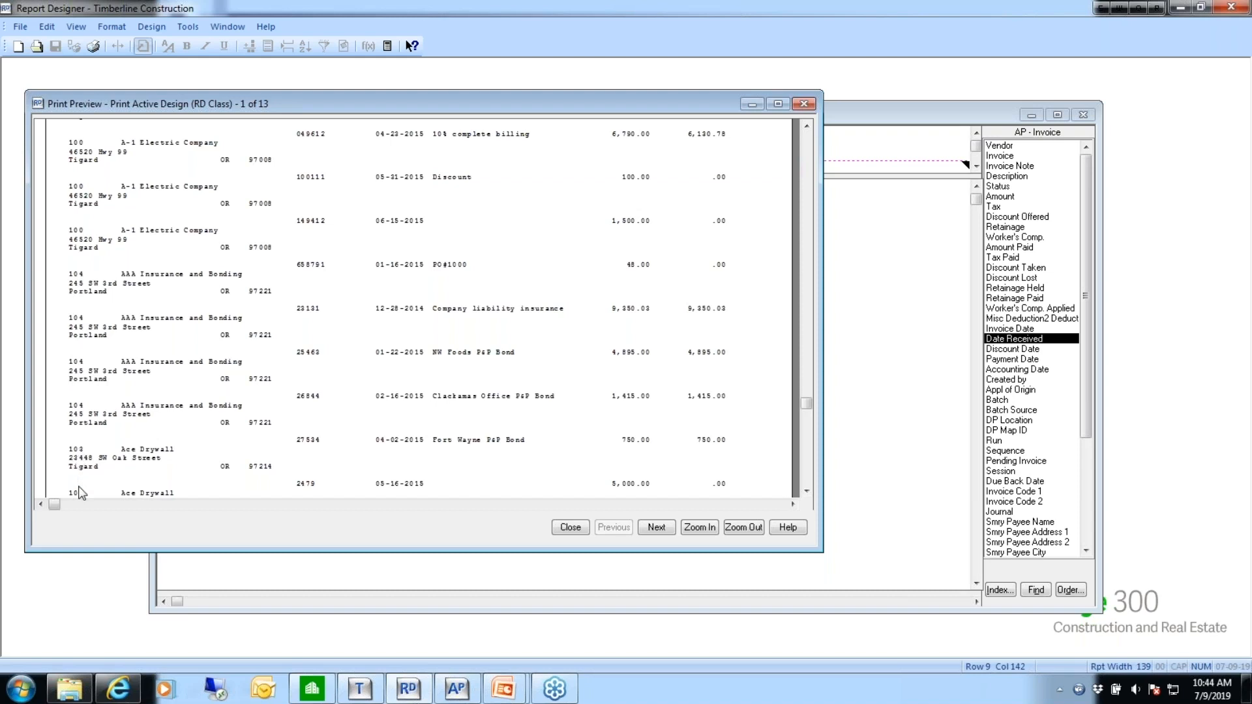
pyautogui.click(570, 527)
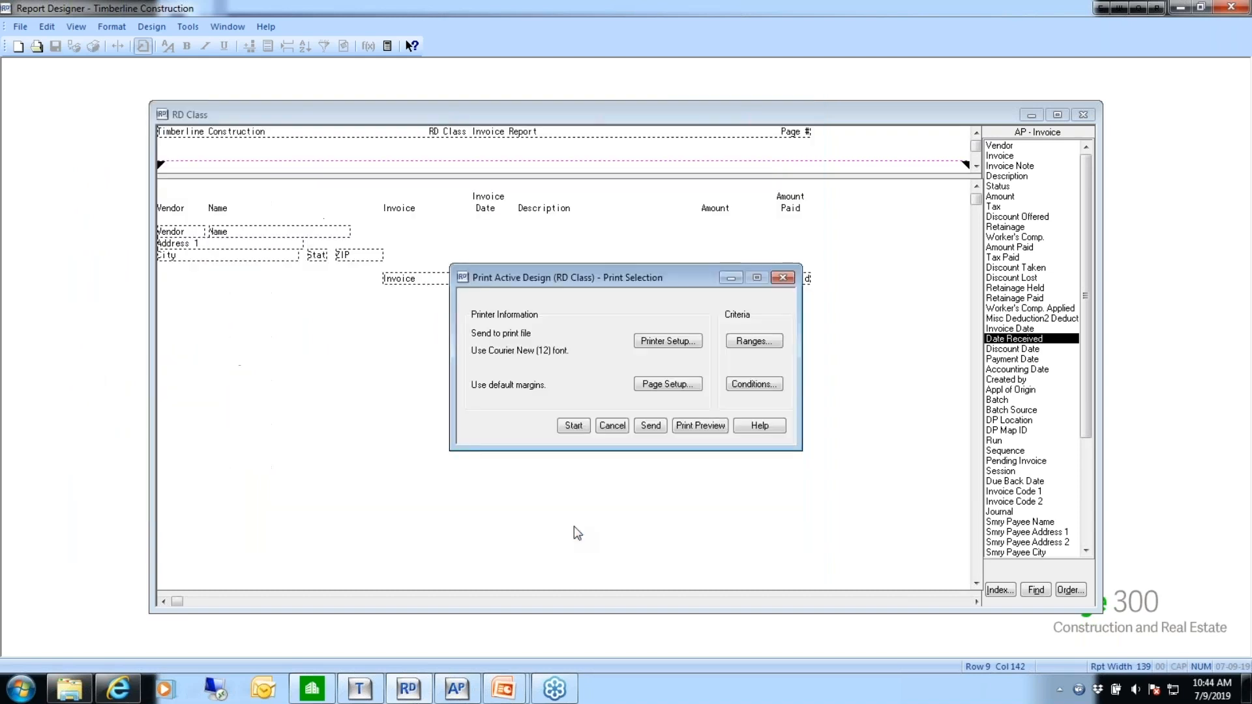
pyautogui.click(613, 426)
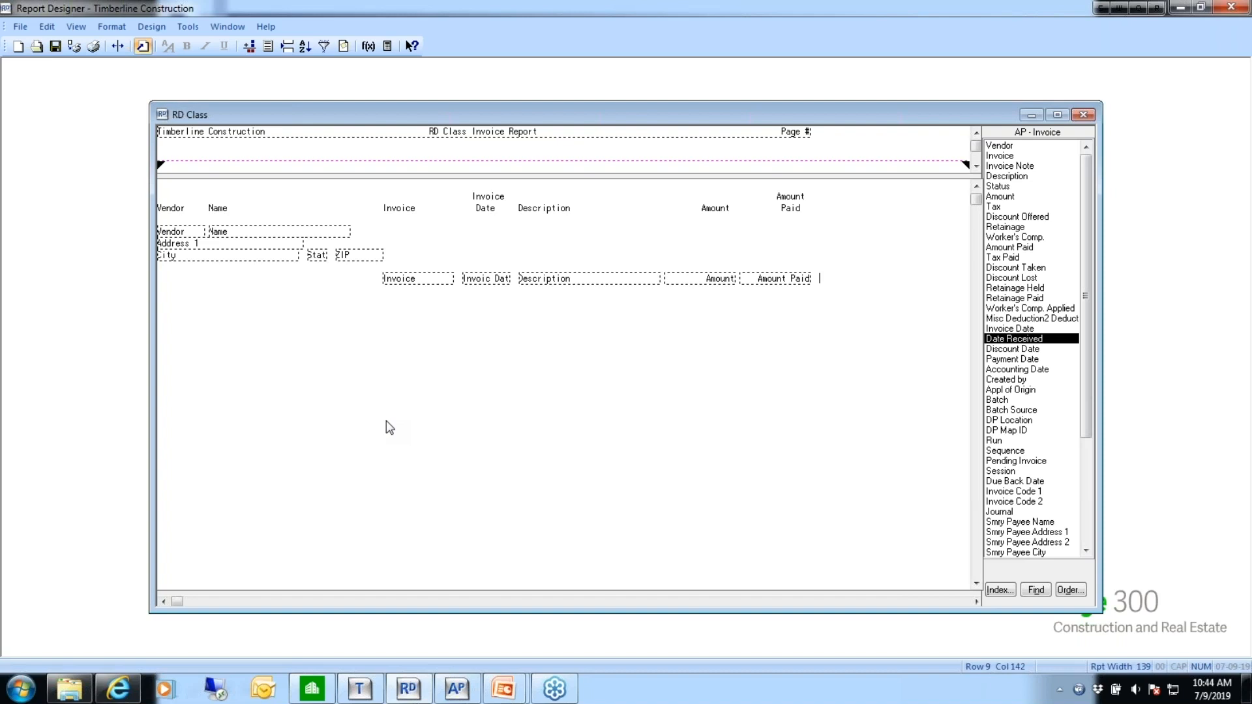
# Show the print controls and set the block of vendor, name and address fields to print once per Name
pyautogui.click(76, 26)
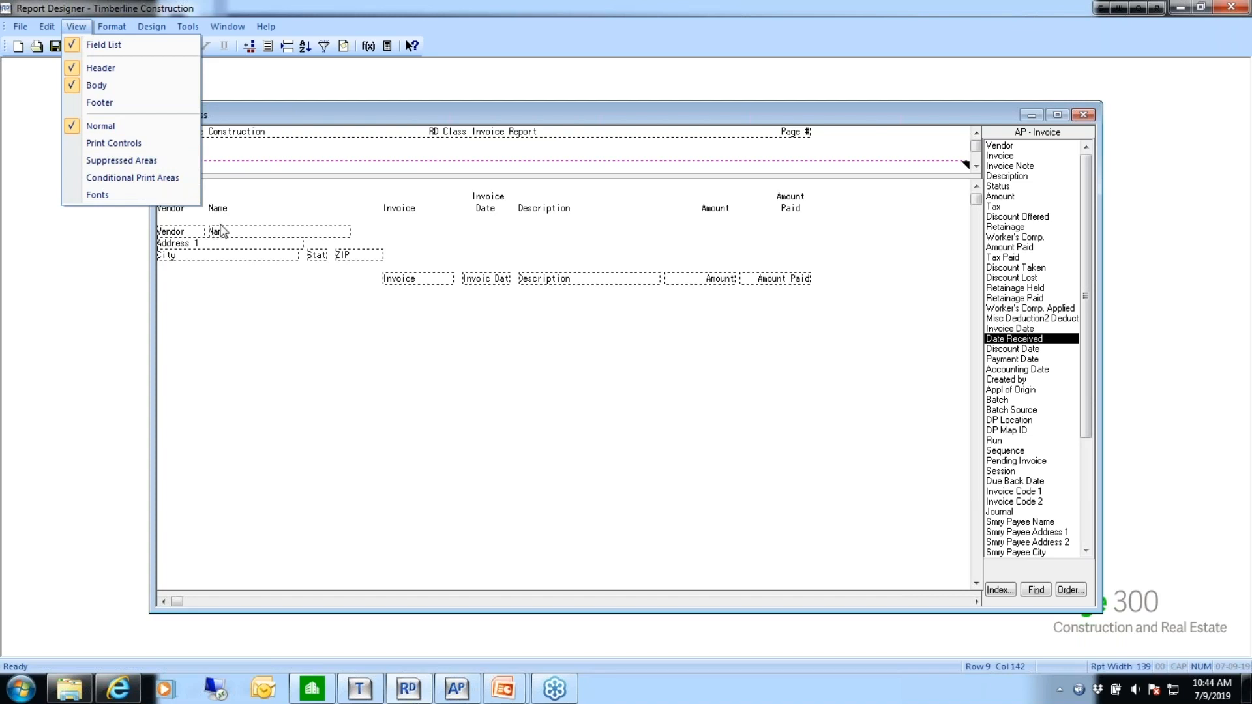
pyautogui.click(108, 146)
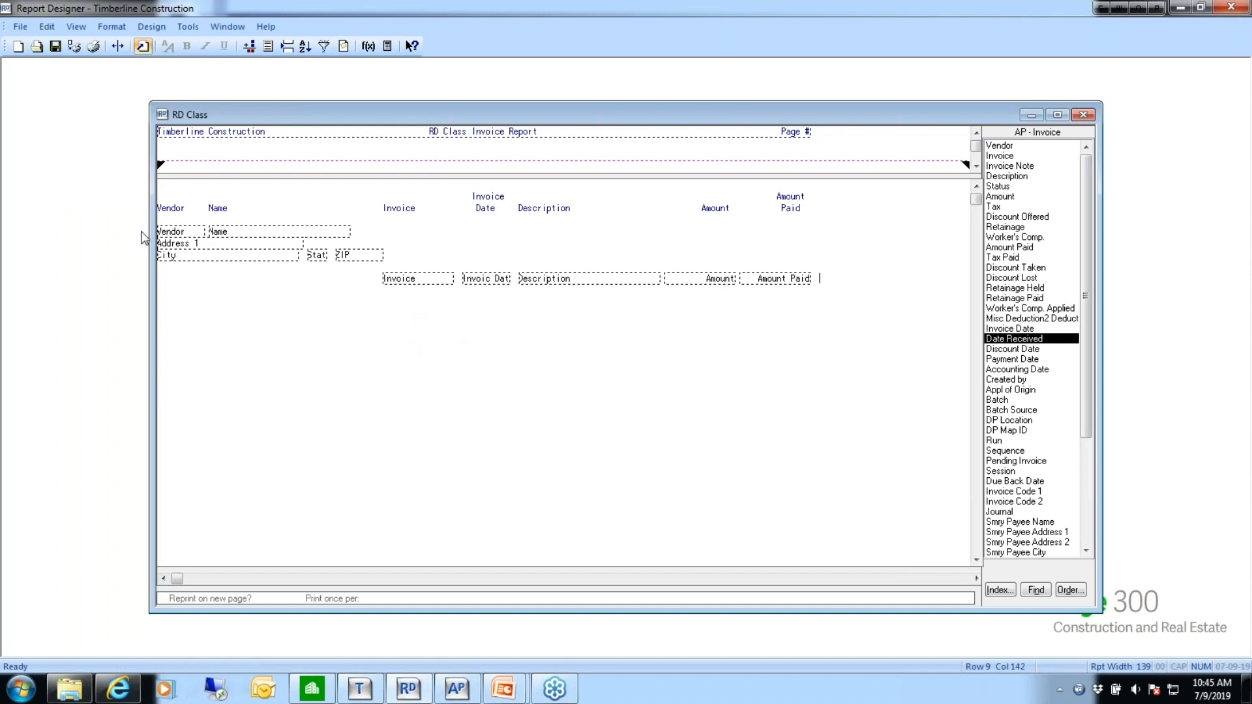
pyautogui.click(188, 234)
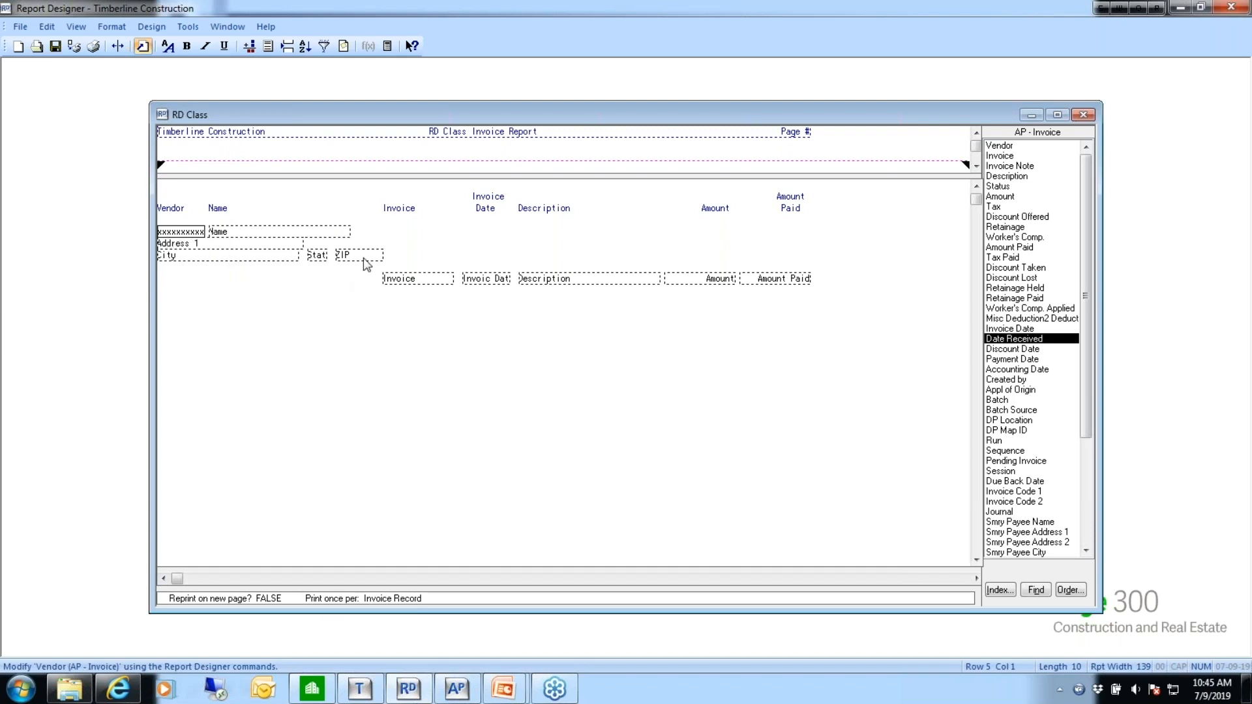
pyautogui.moveTo(390, 260); pyautogui.dragTo(162, 233)
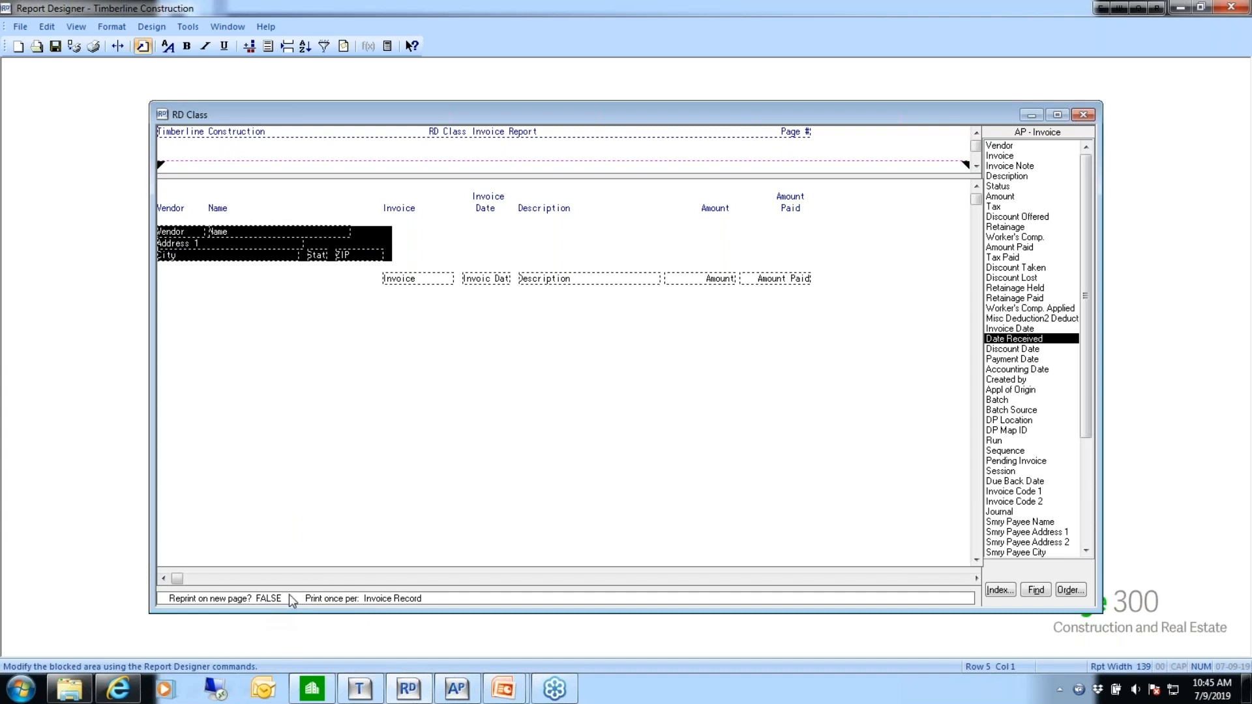
pyautogui.doubleClick(428, 597)
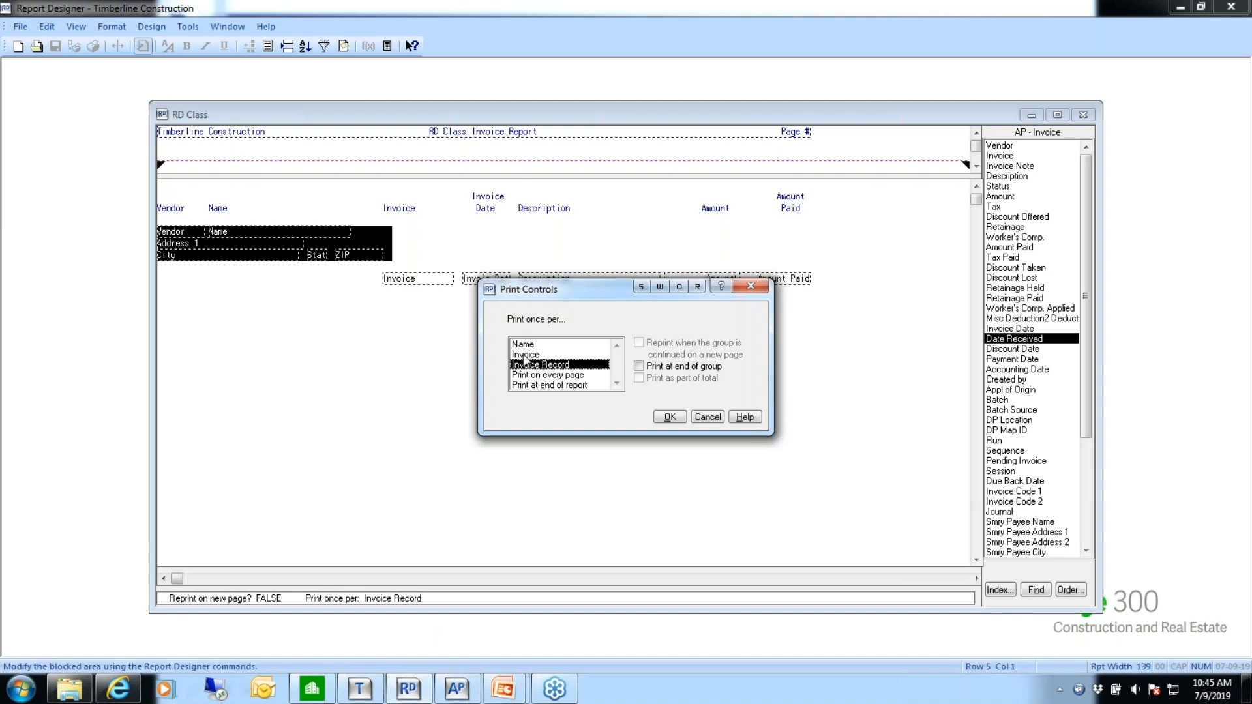
pyautogui.click(527, 347)
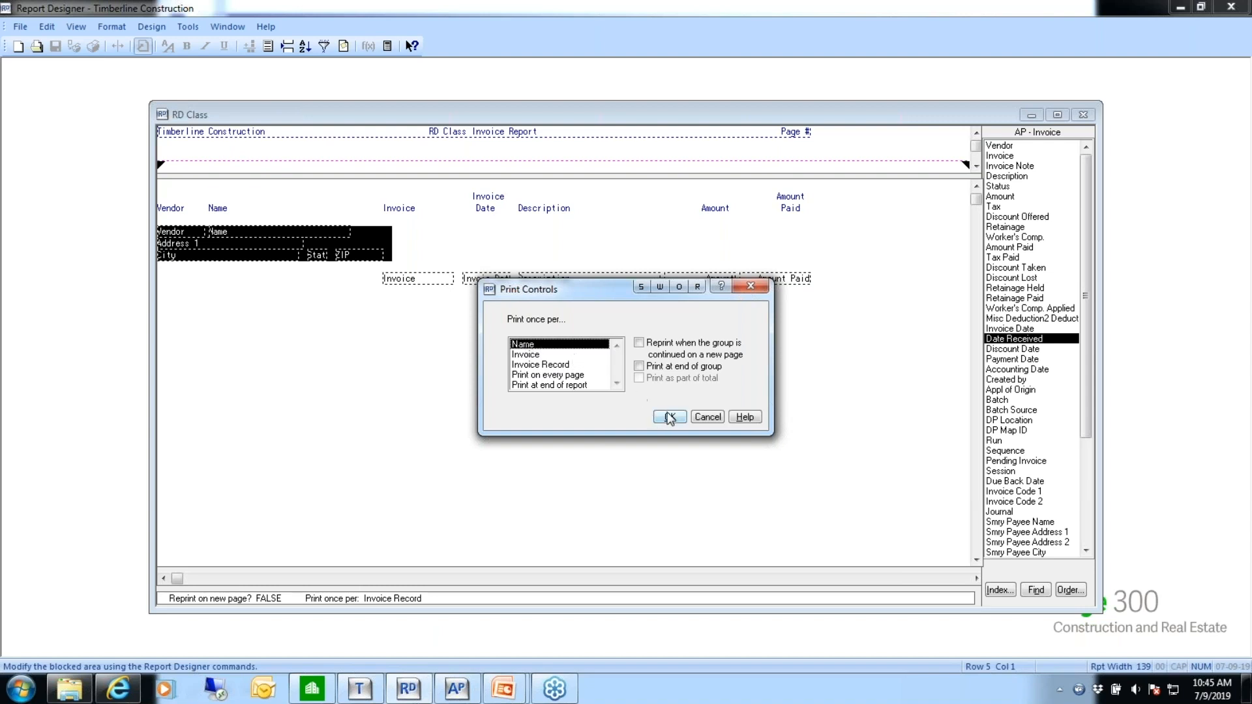
pyautogui.click(670, 418)
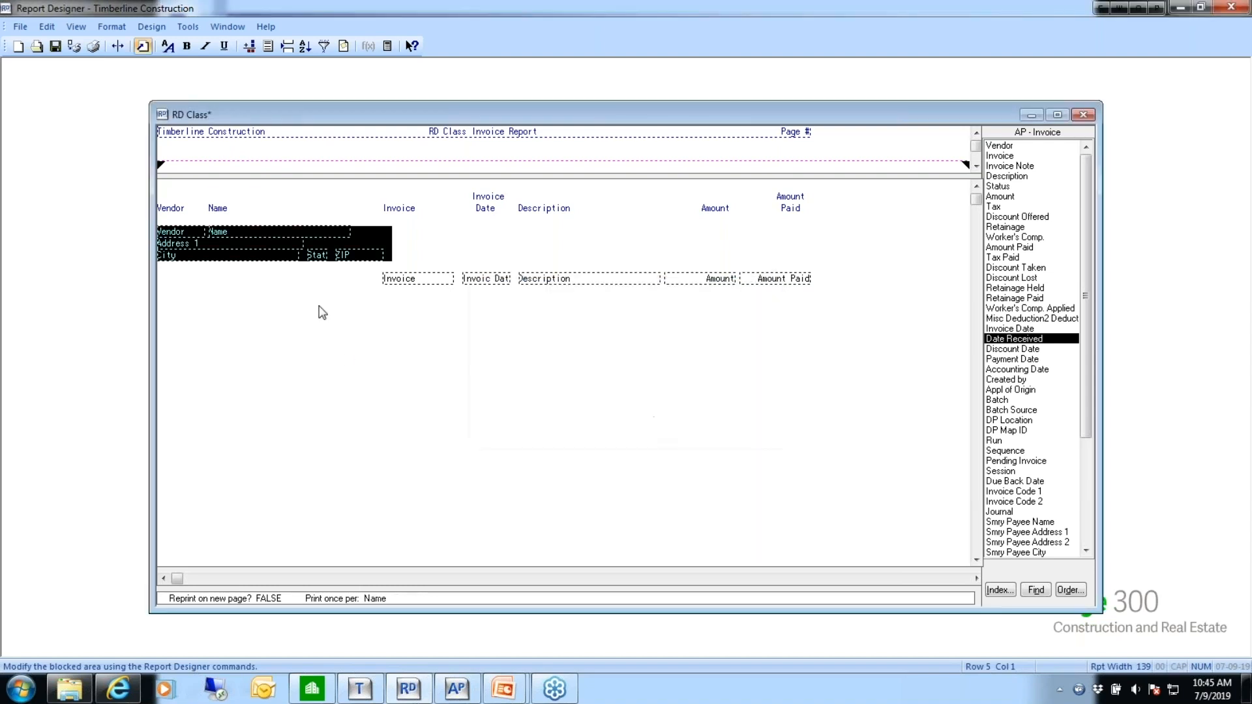
# Check the print control settings of the Invoice, Invoice Date, Description, Amount and Amount Paid fields
pyautogui.click(400, 257)
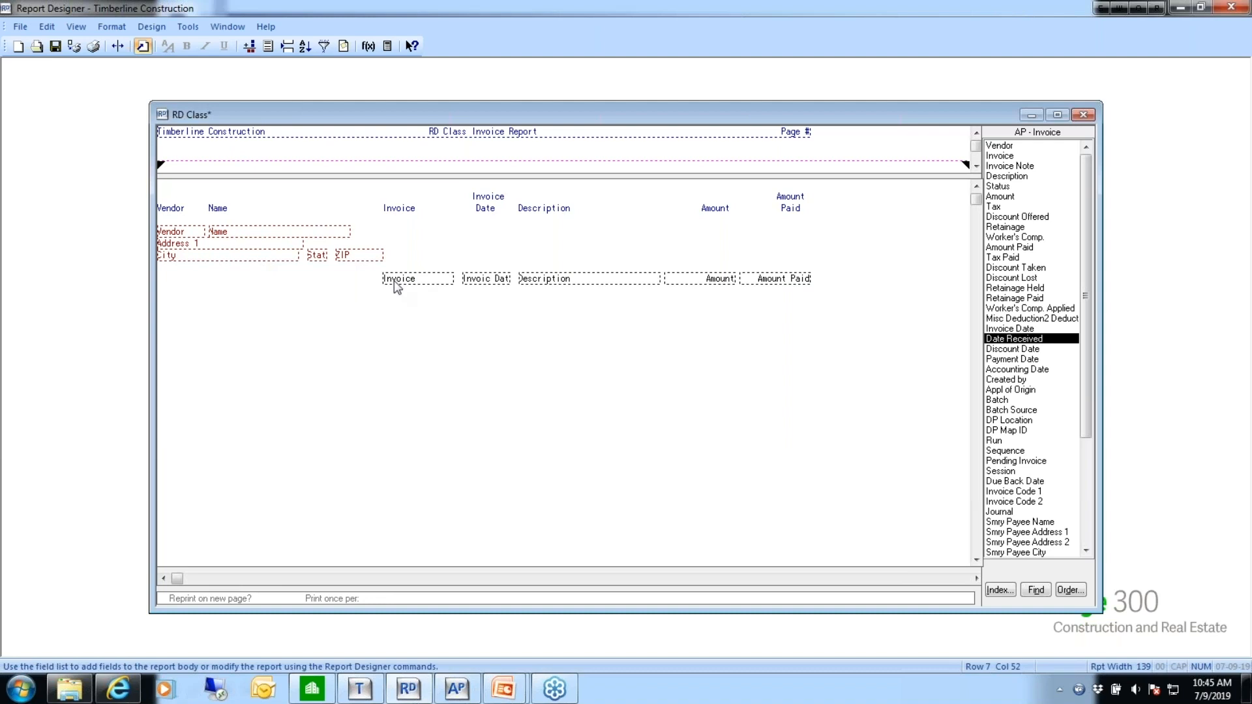
pyautogui.click(417, 279)
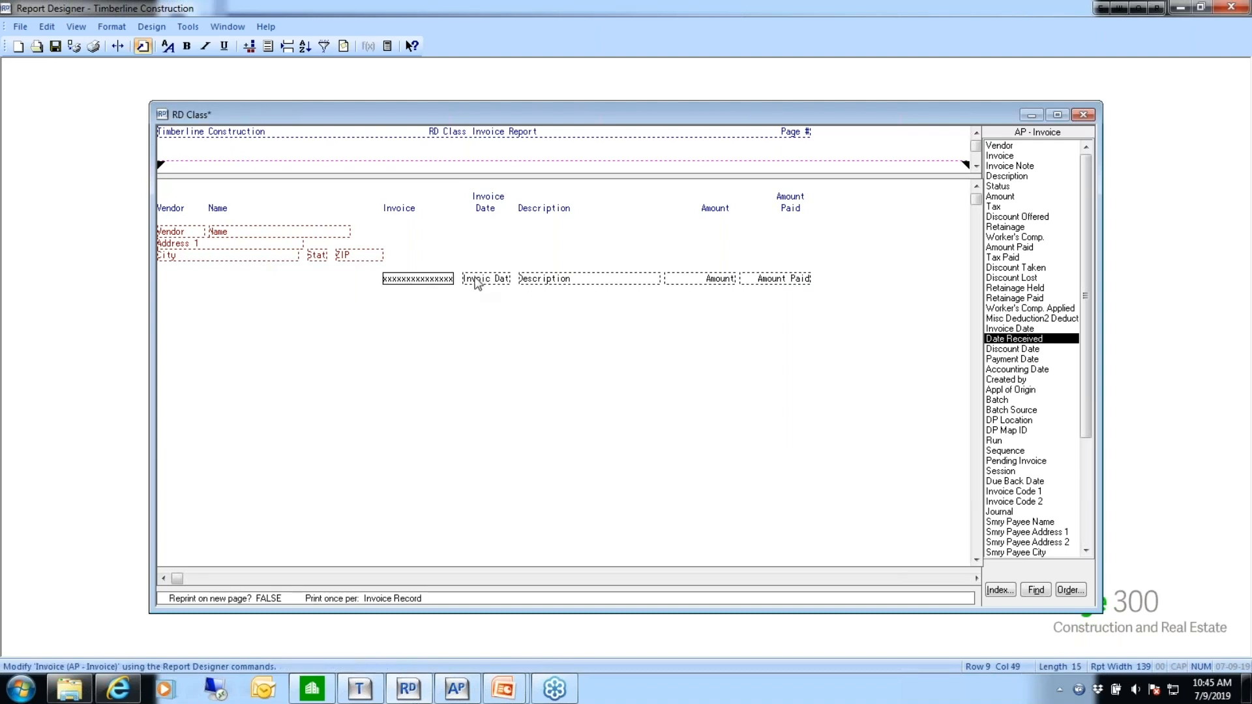
pyautogui.click(481, 280)
pyautogui.click(567, 280)
pyautogui.click(691, 279)
pyautogui.click(774, 279)
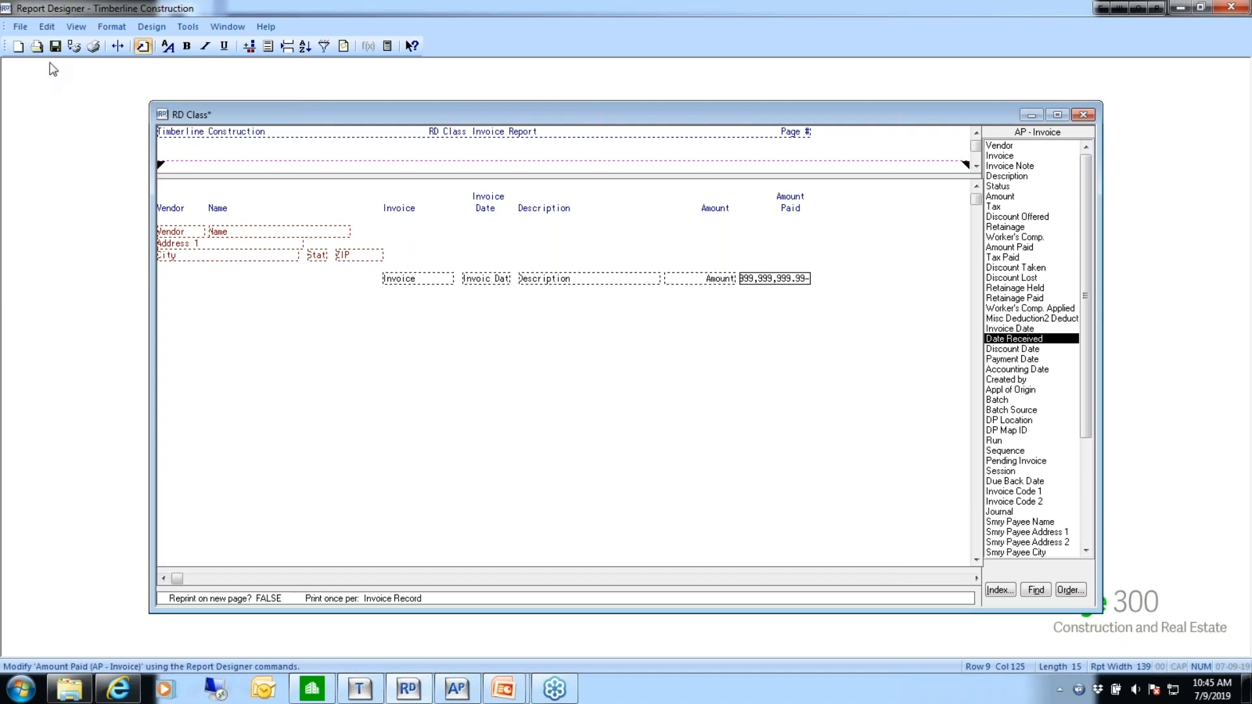
# Save the RD Class design and preview the report with AP Master as the file for the AP - Invoice record
pyautogui.click(55, 46)
pyautogui.click(73, 46)
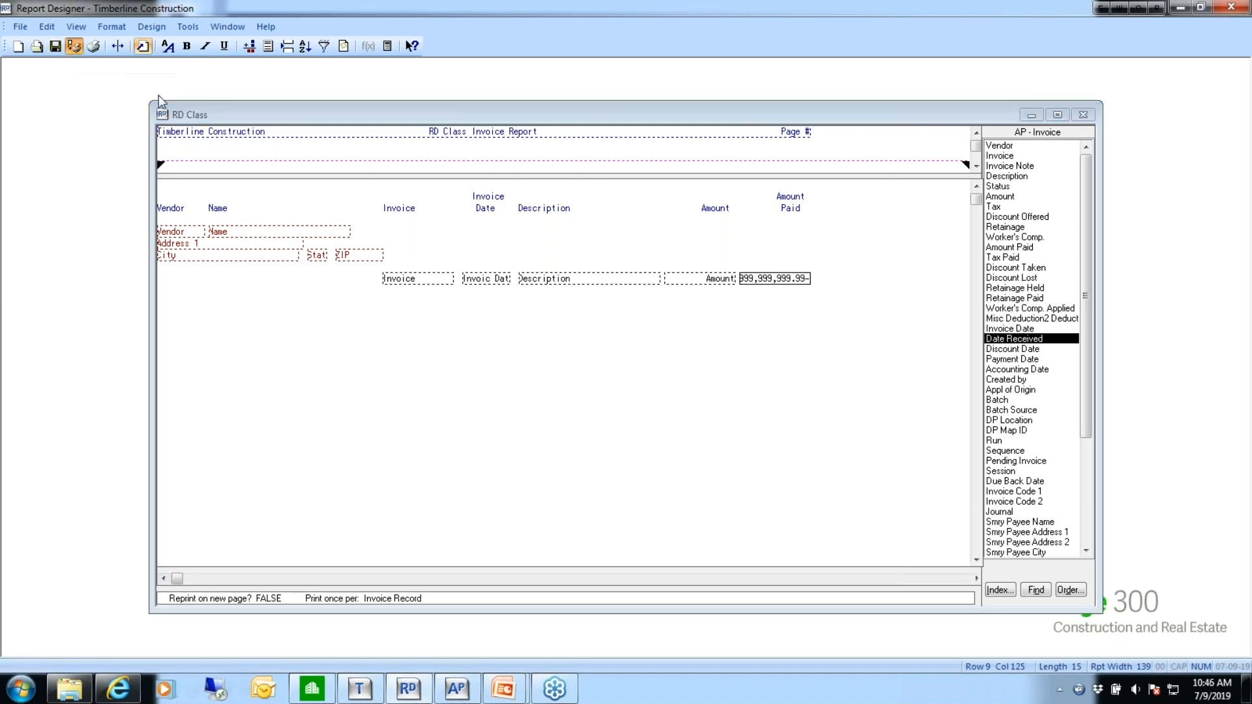
pyautogui.click(642, 359)
pyautogui.click(674, 447)
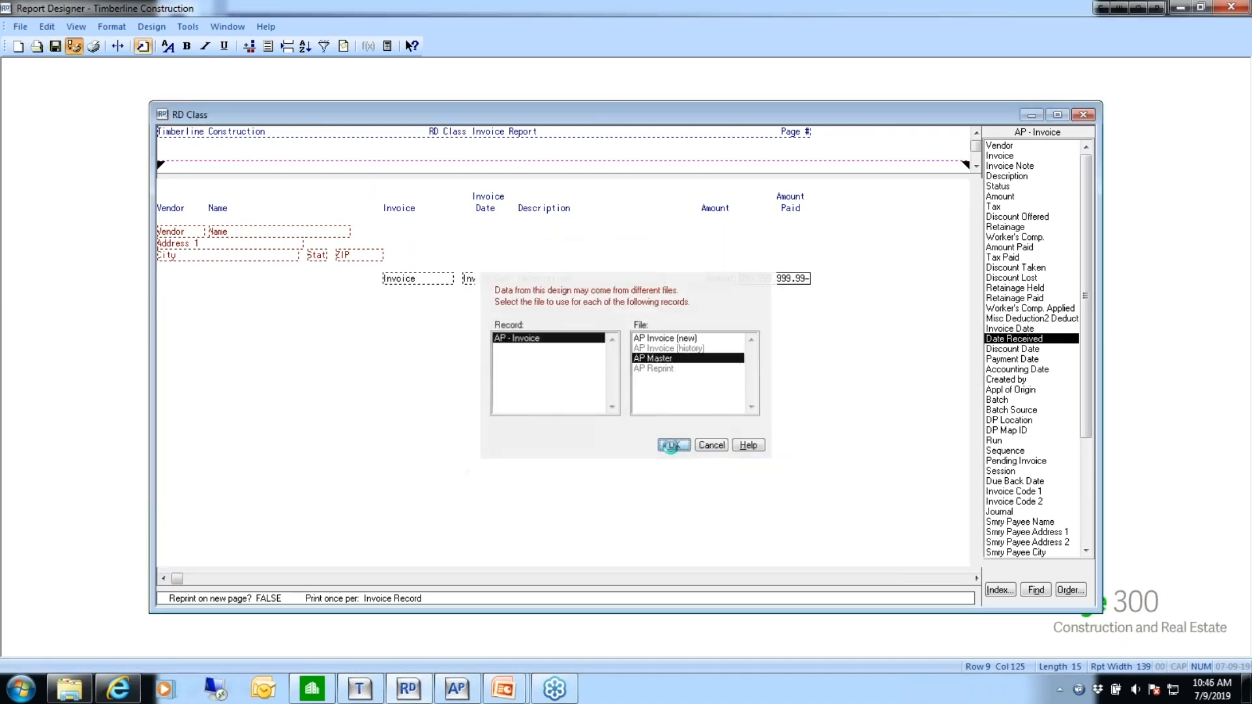
pyautogui.click(697, 432)
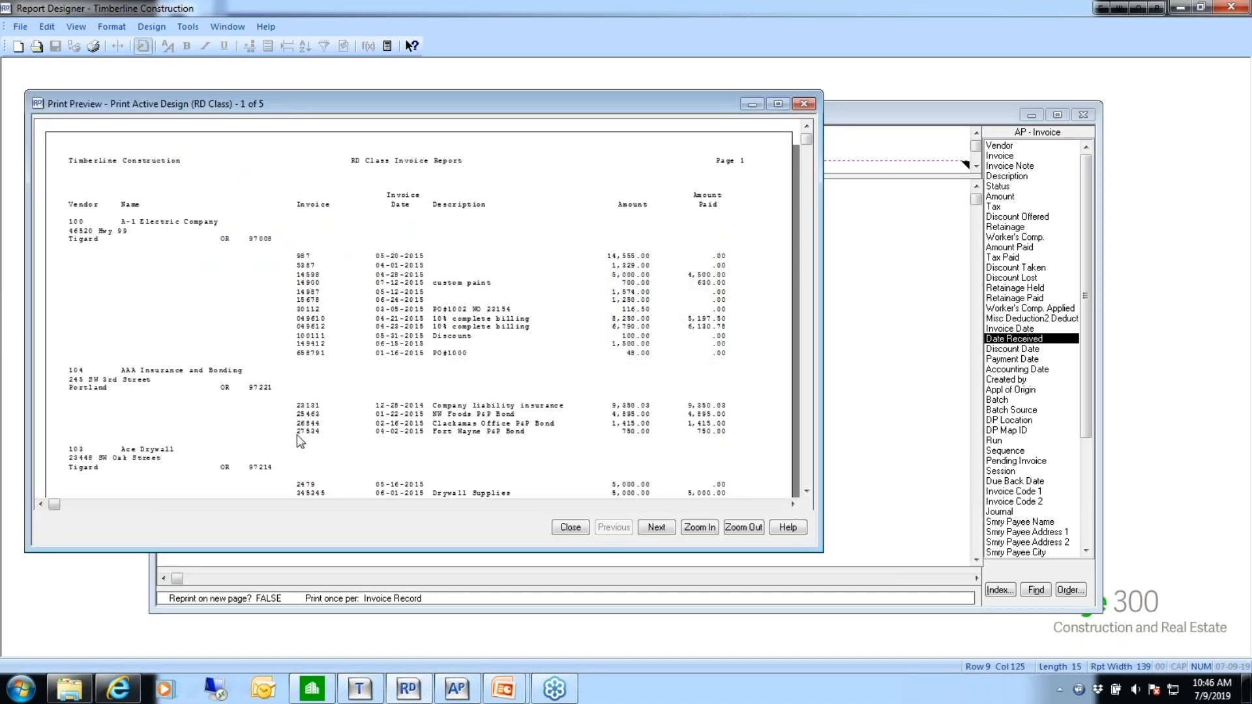
# Examine how vendor details and their invoices print on page 1, and leave the preview and print selection
pyautogui.moveTo(425, 98); pyautogui.dragTo(540, 79)
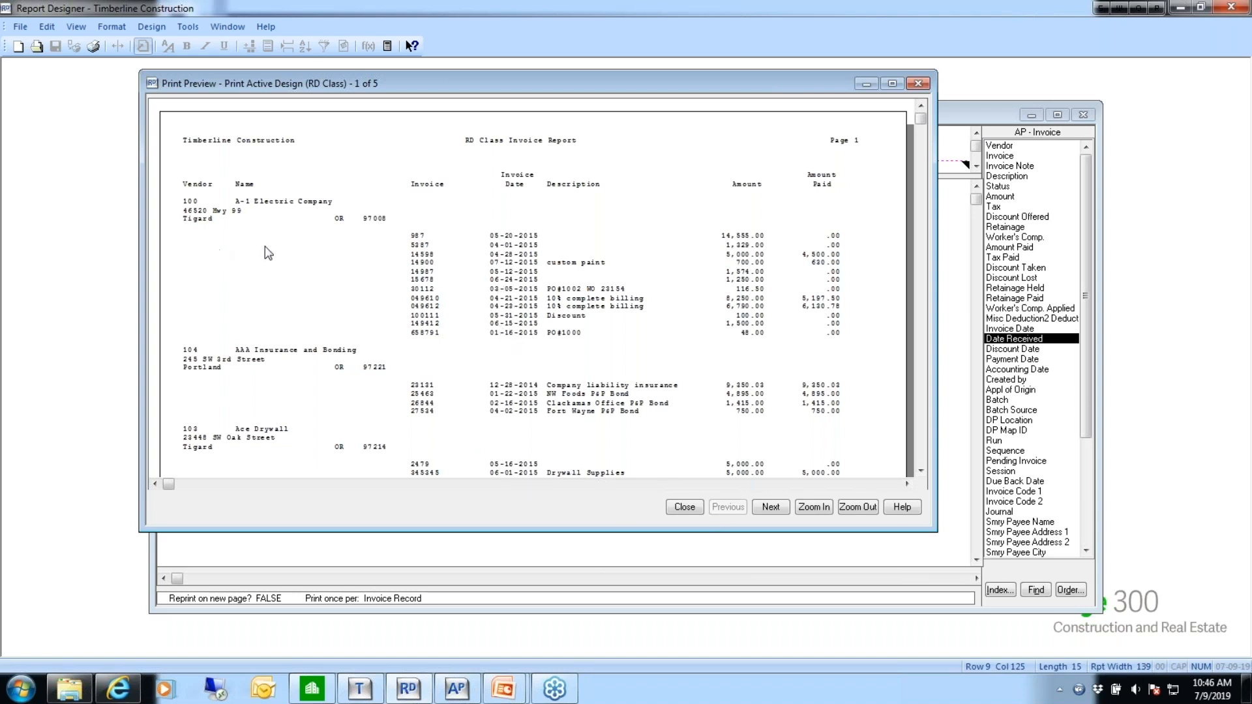
pyautogui.click(680, 508)
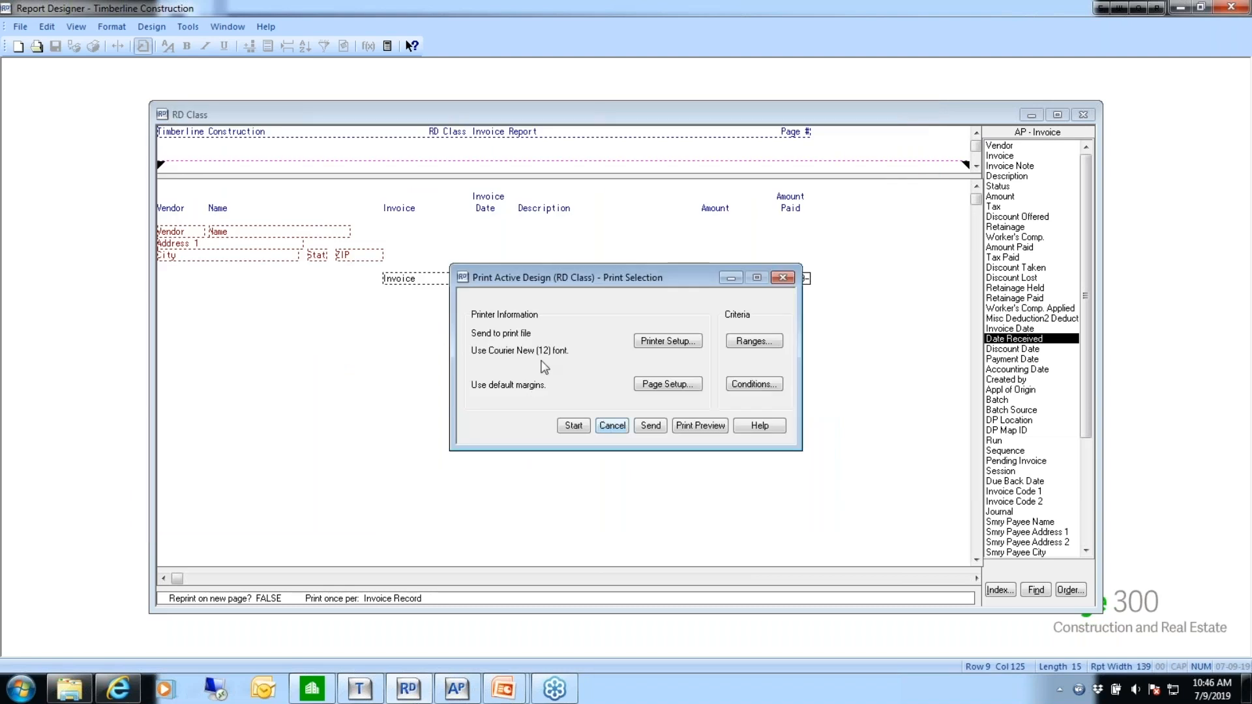
pyautogui.click(611, 427)
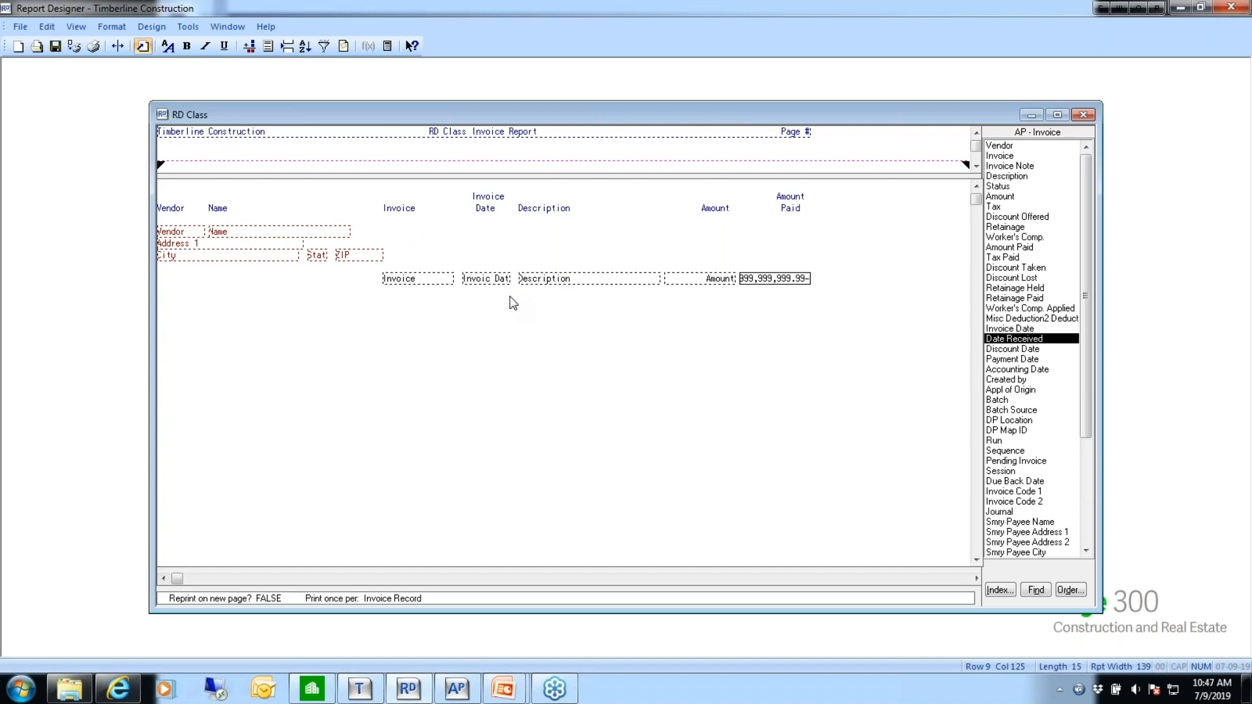
# Review the length, justification, abbreviation and name format options of the Vendor and Name fields in the report body
pyautogui.click(180, 233)
pyautogui.click(180, 233)
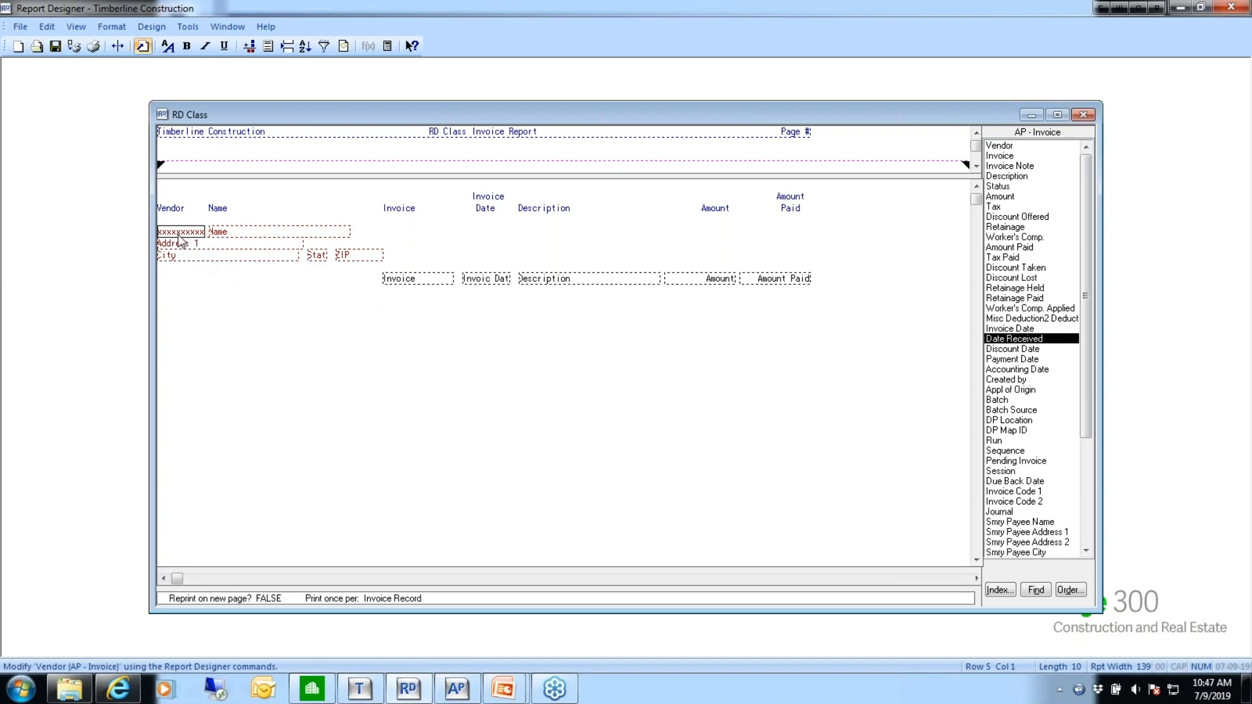
pyautogui.doubleClick(182, 234)
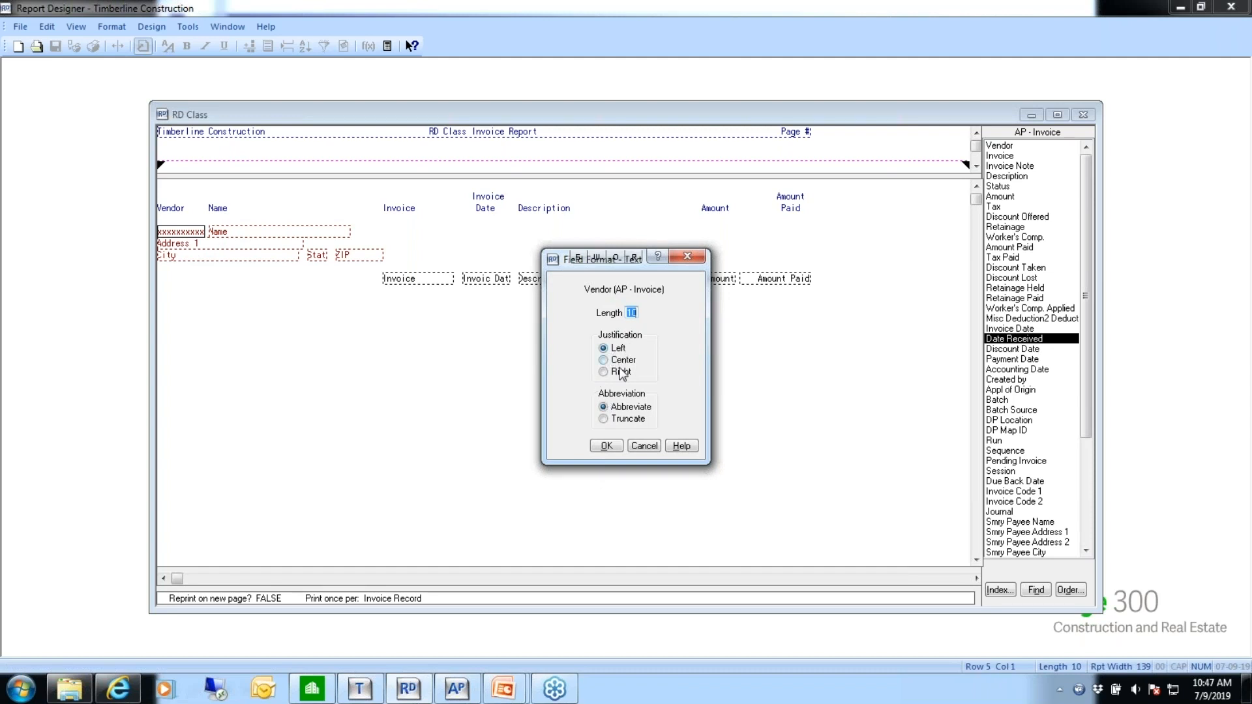
pyautogui.click(606, 446)
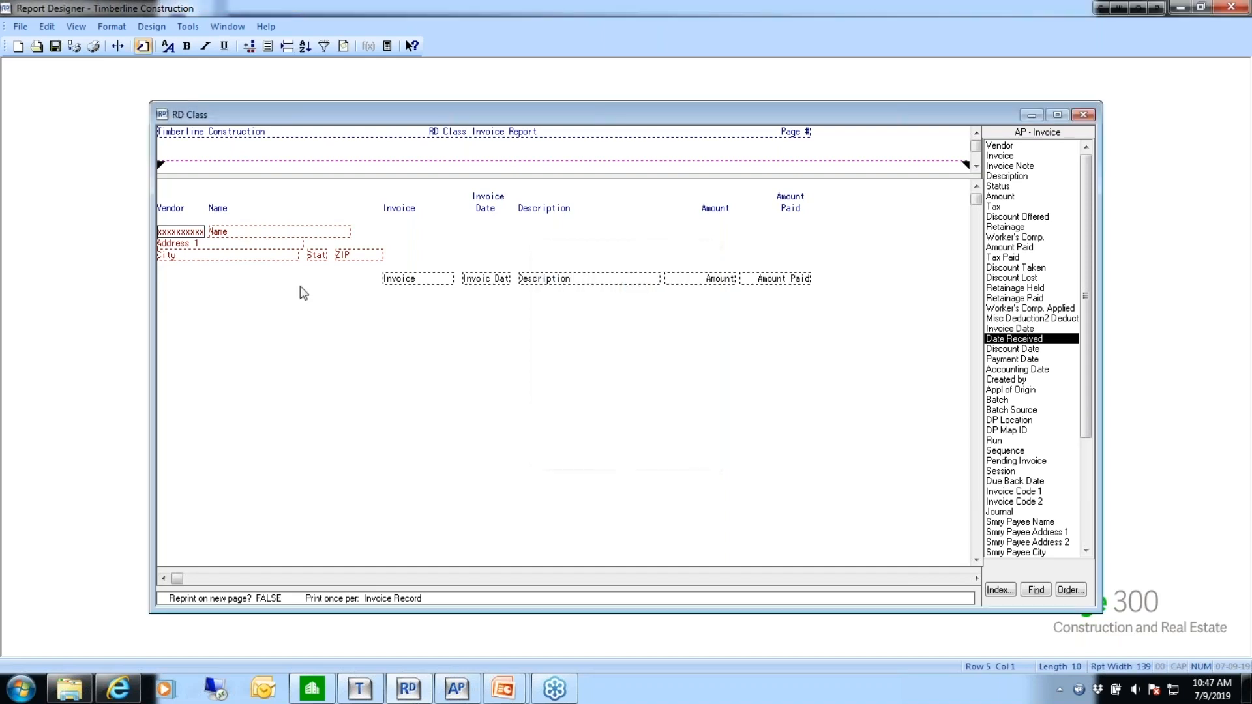
pyautogui.doubleClick(271, 232)
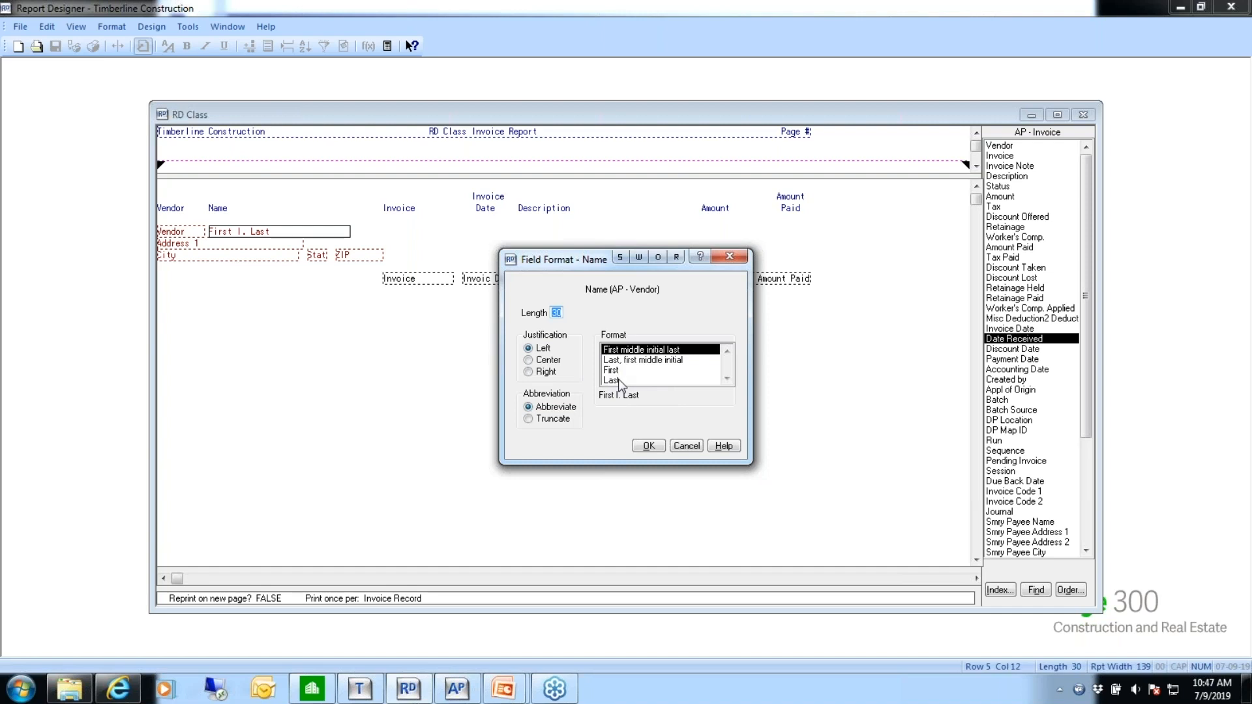
pyautogui.click(648, 446)
# Review the text format settings of the Address 1, City and Invoice fields without changing them
pyautogui.doubleClick(222, 246)
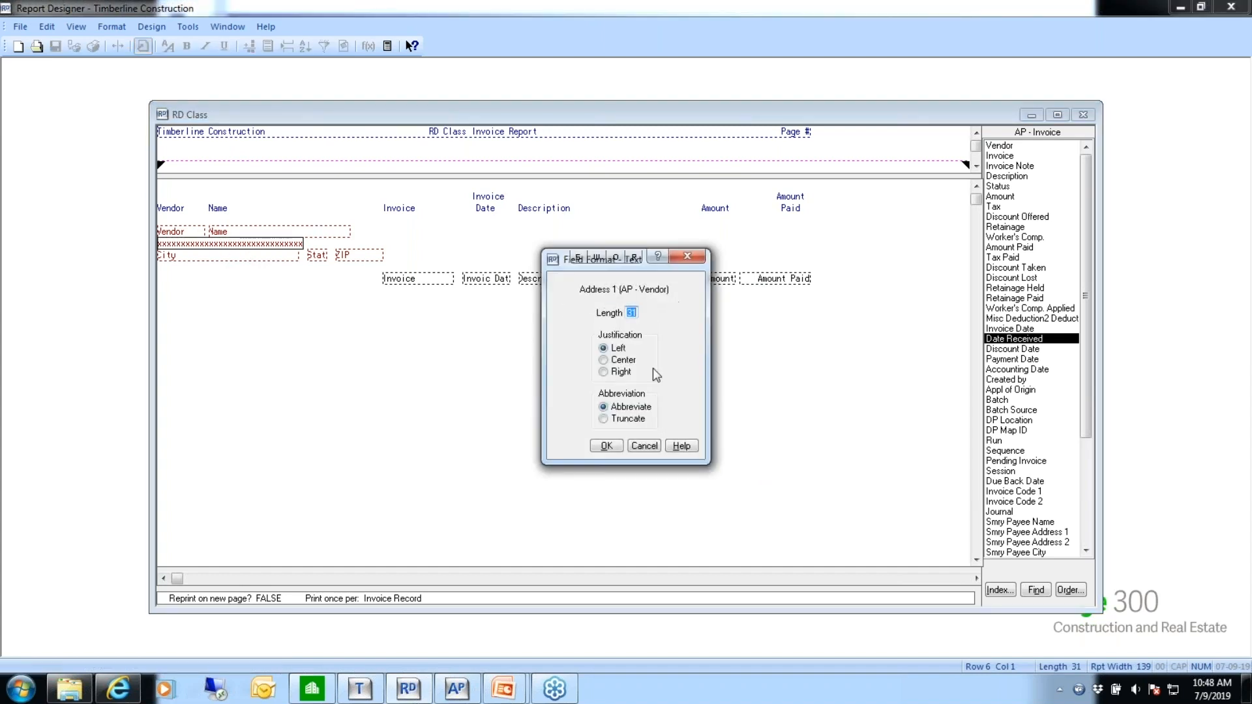
pyautogui.click(644, 446)
pyautogui.click(230, 253)
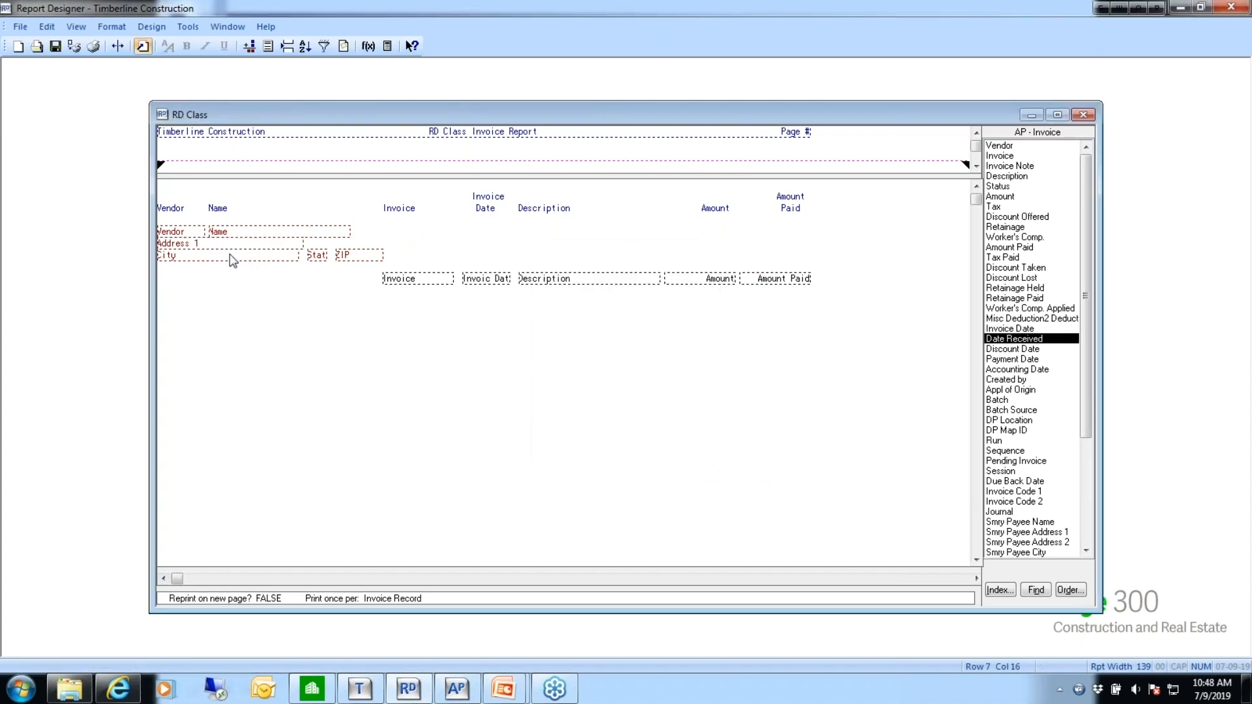
pyautogui.doubleClick(230, 255)
pyautogui.click(645, 446)
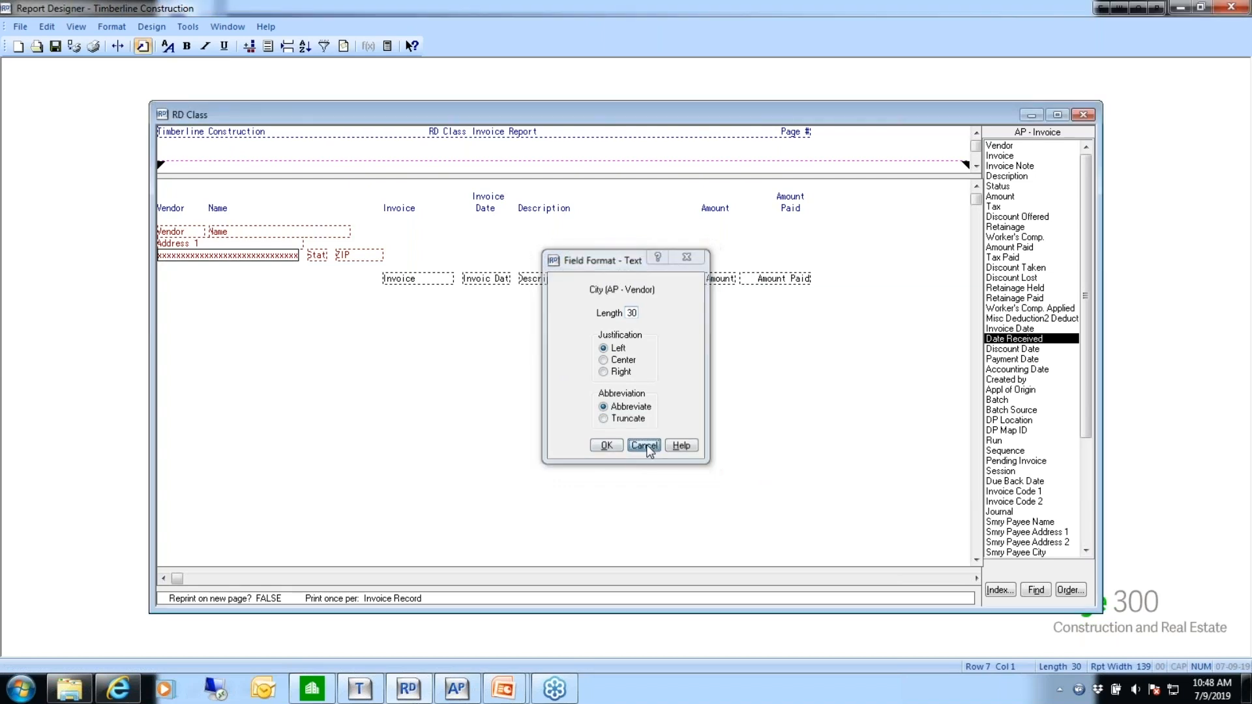
pyautogui.doubleClick(419, 279)
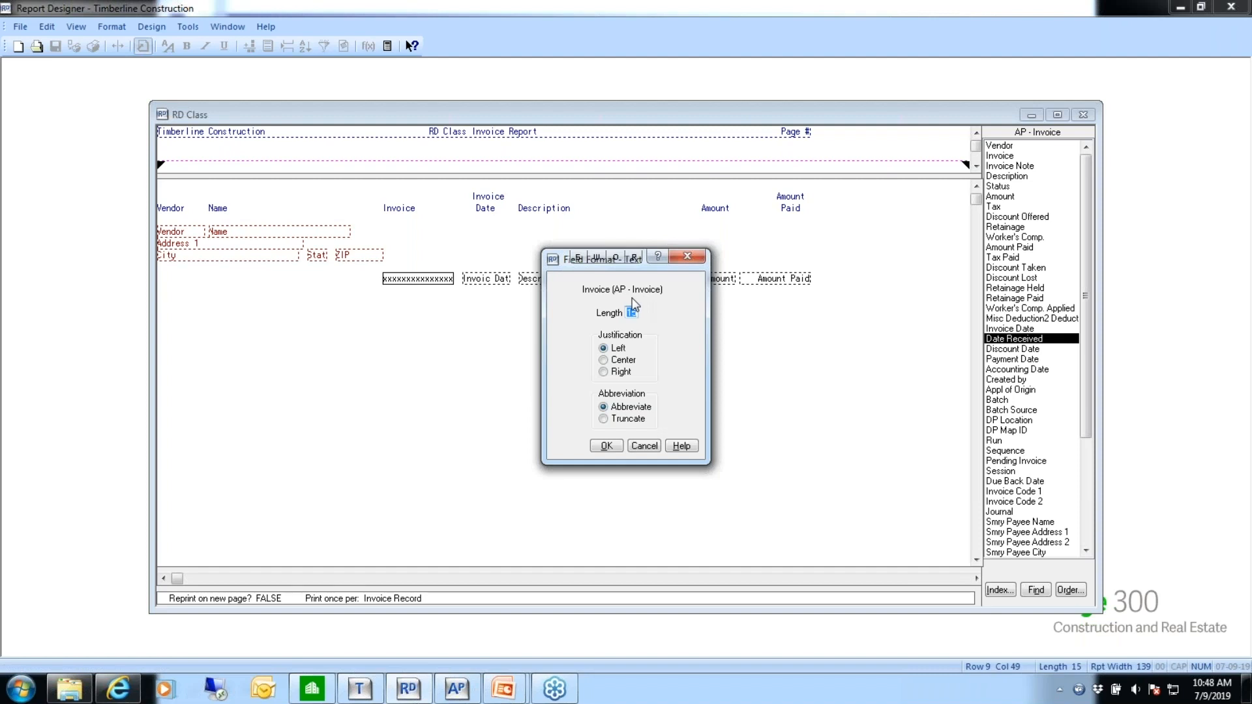
pyautogui.click(638, 446)
# Browse the alternative date formats for the Invoice Date field and accept it with the default format
pyautogui.doubleClick(493, 279)
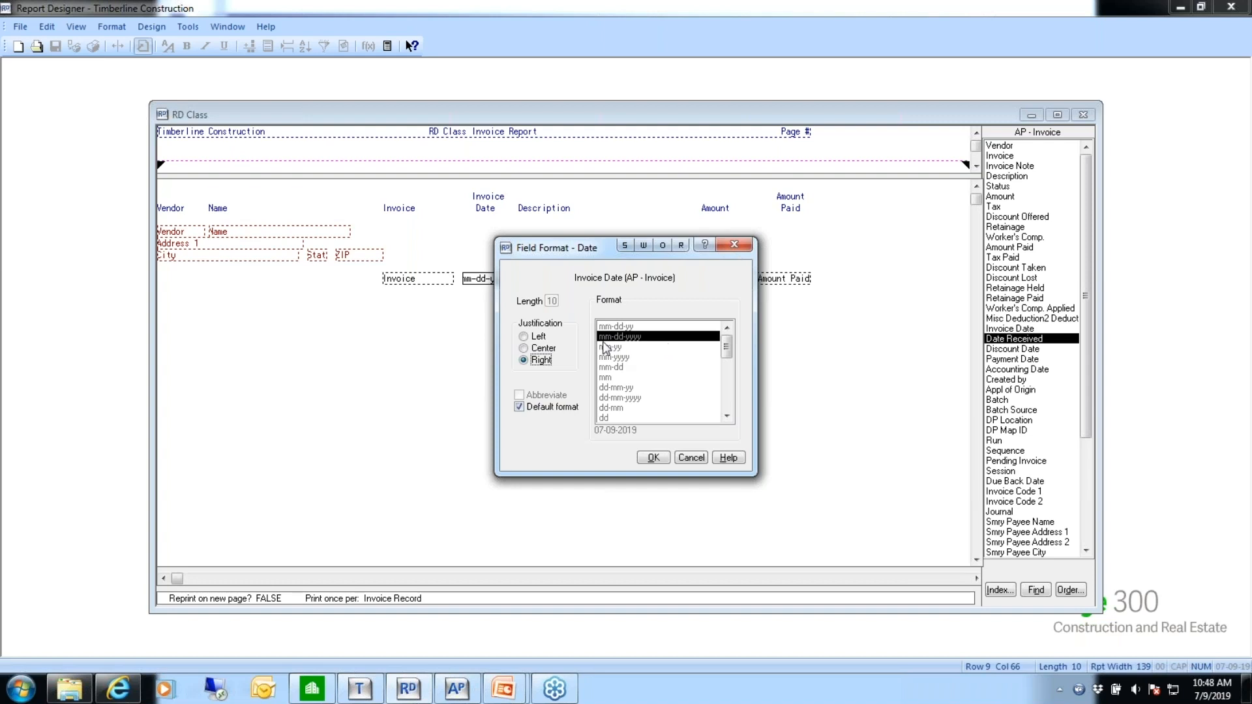
pyautogui.click(519, 407)
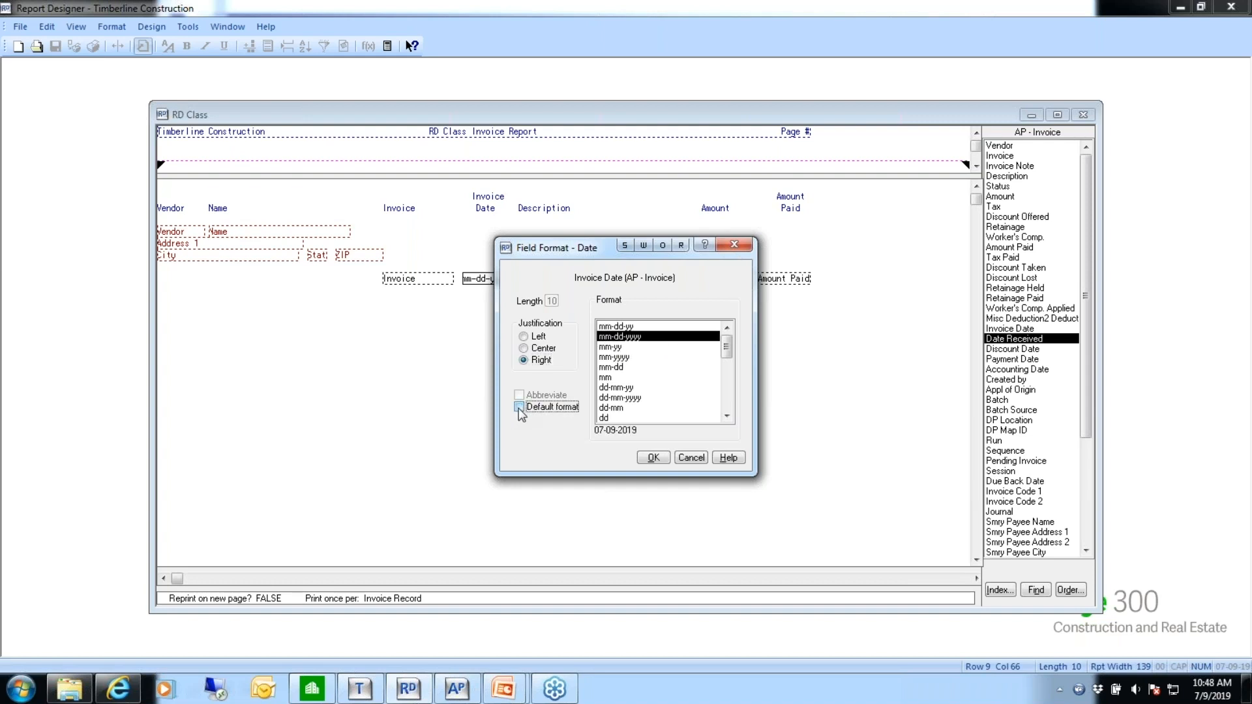
pyautogui.click(726, 416)
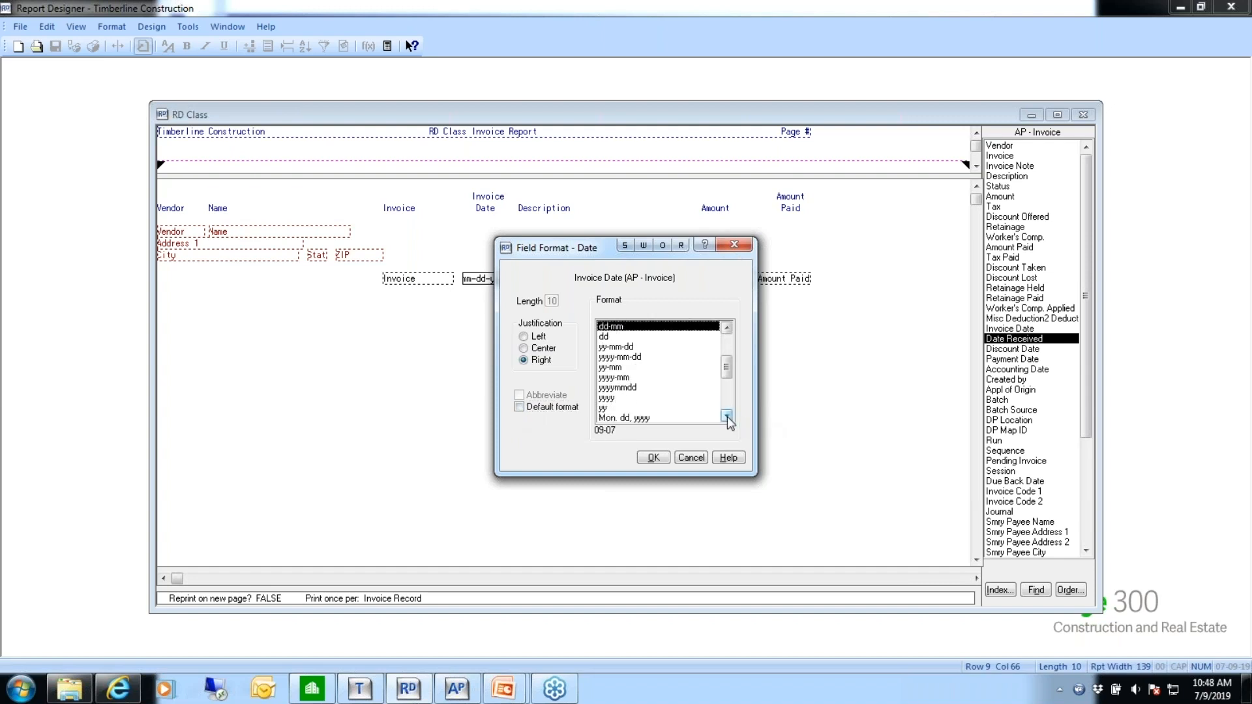
pyautogui.scroll(3, 729, 373)
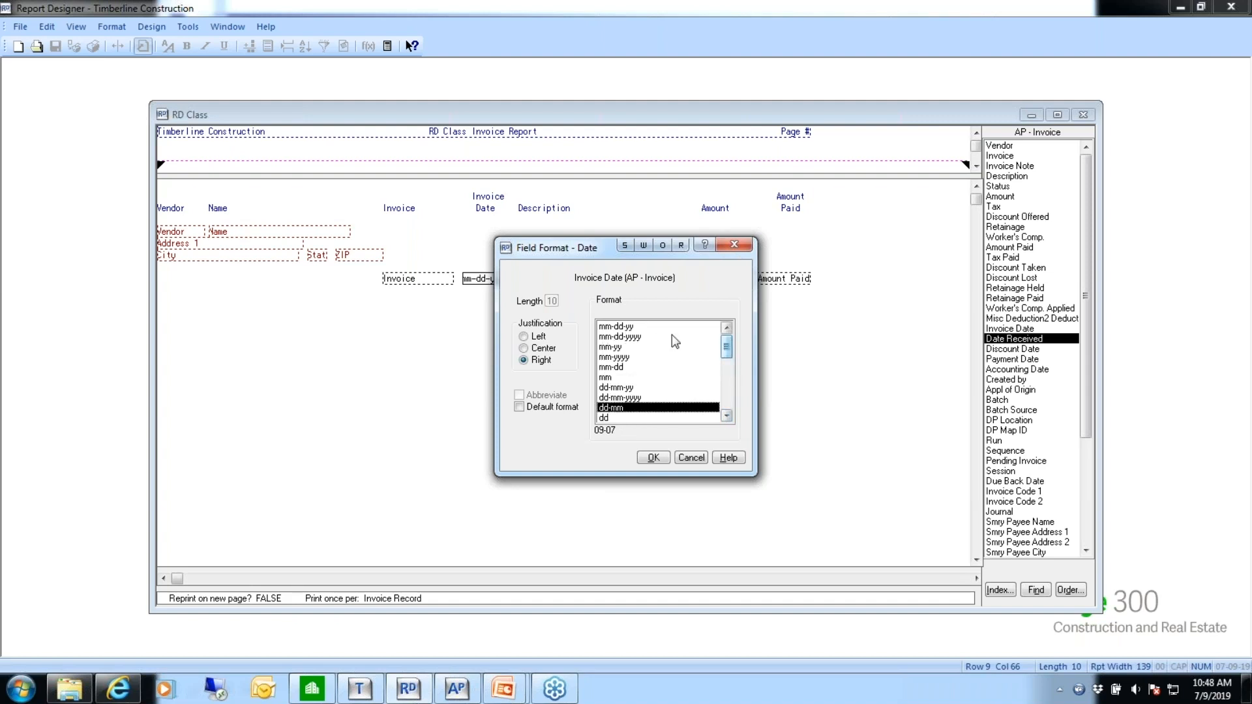
pyautogui.click(519, 408)
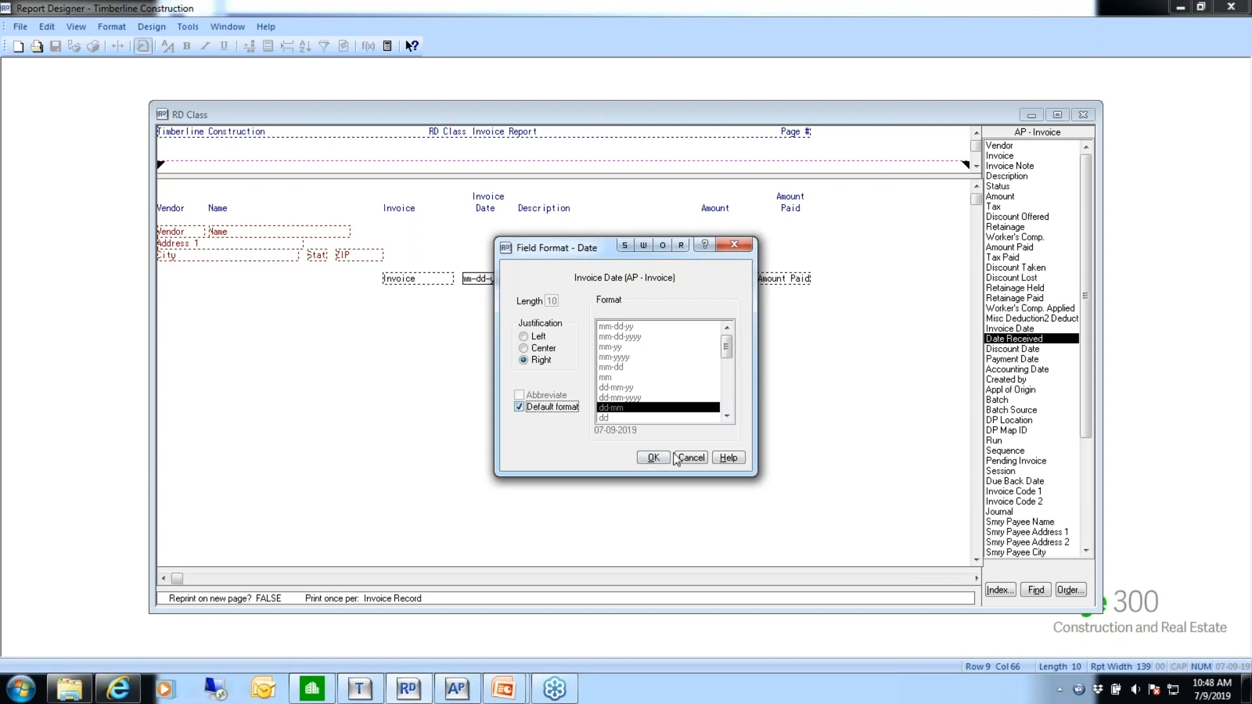
pyautogui.click(653, 458)
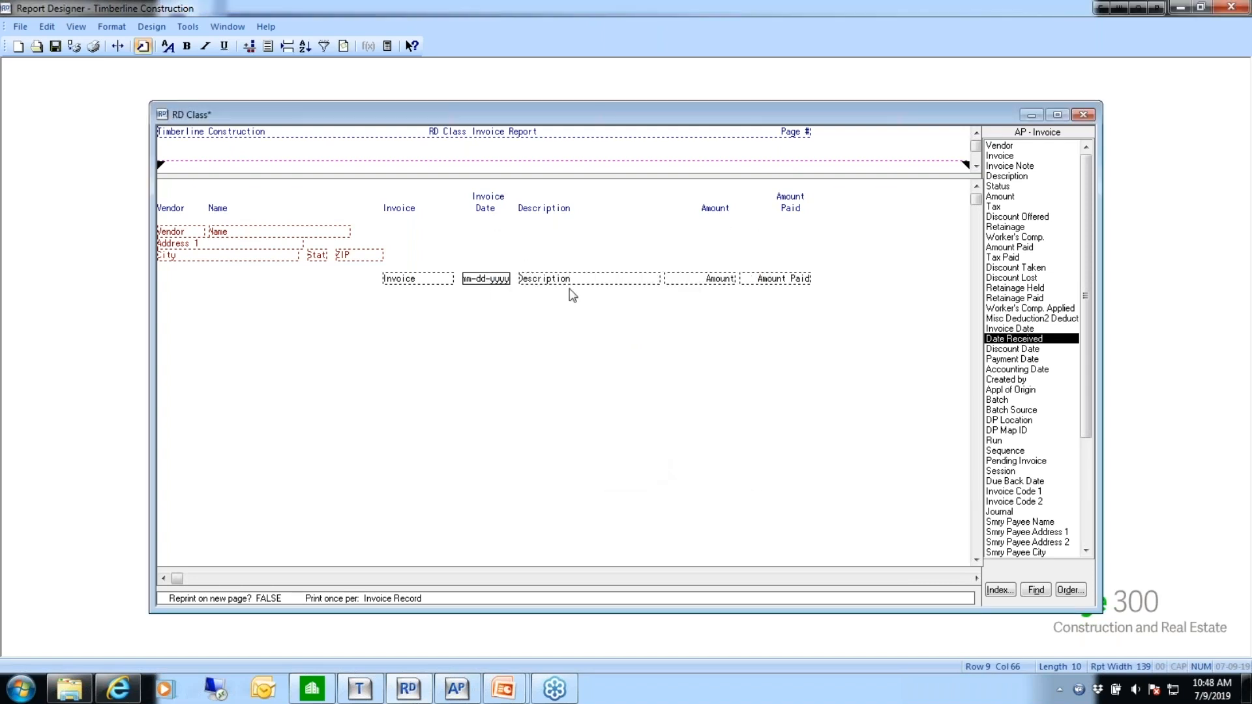
# Examine the text format of the Description field and the number format options of the Amount field
pyautogui.click(571, 282)
pyautogui.doubleClick(572, 285)
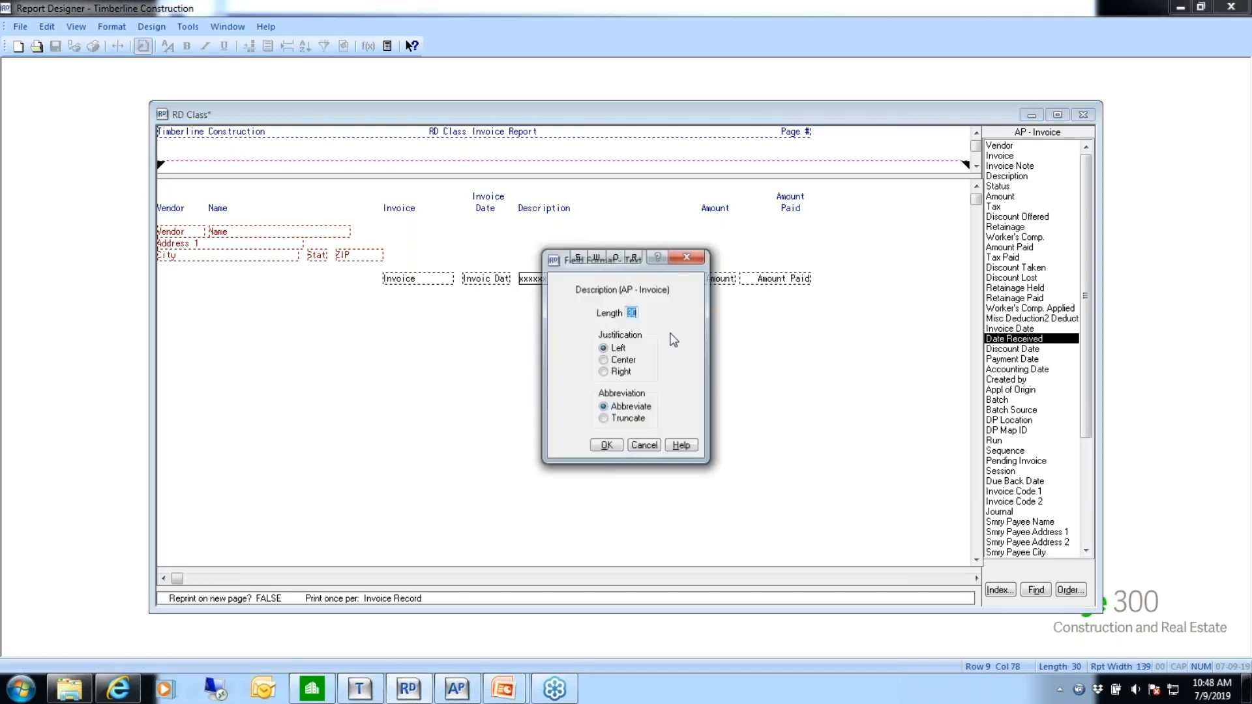
pyautogui.click(612, 446)
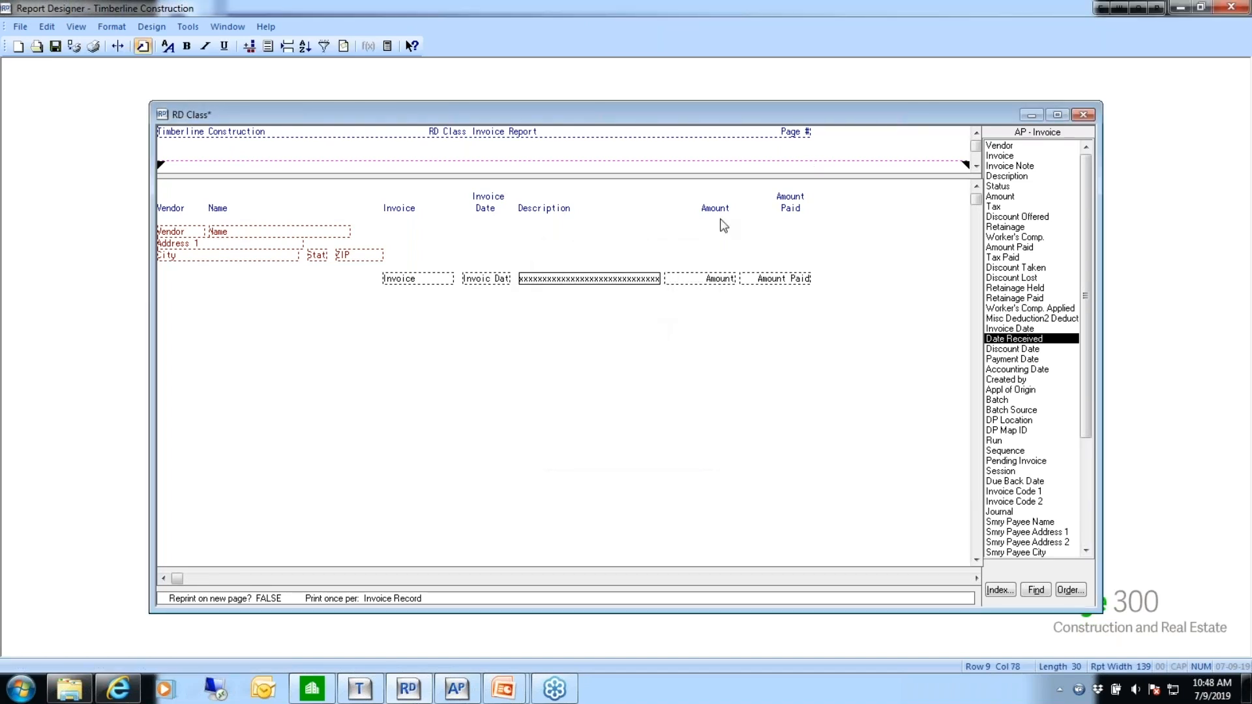
pyautogui.click(713, 281)
pyautogui.doubleClick(712, 280)
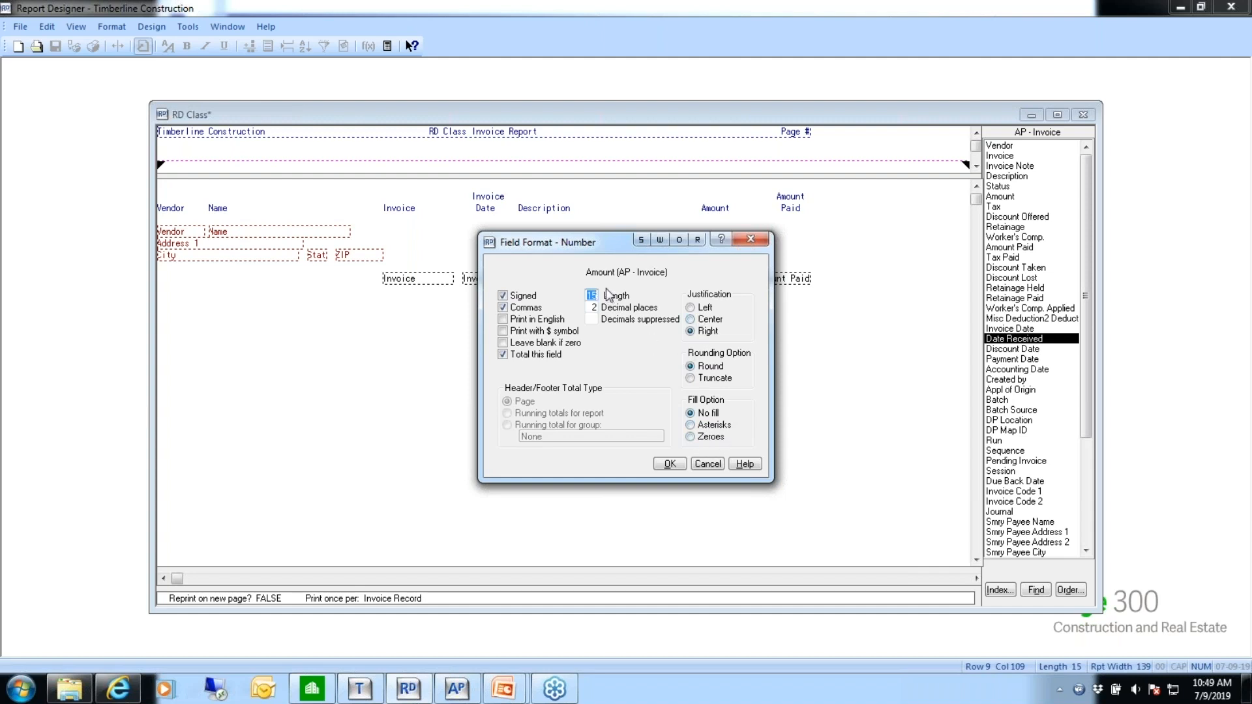
pyautogui.moveTo(606, 242); pyautogui.dragTo(489, 312)
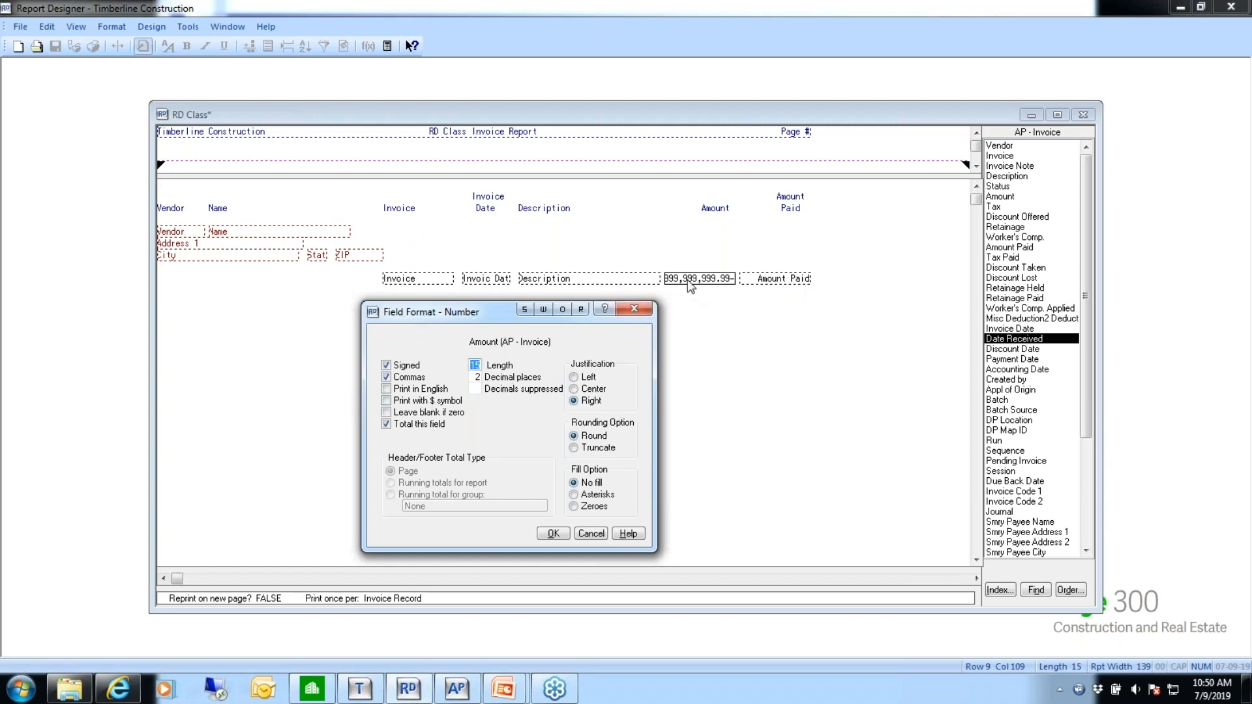
pyautogui.click(590, 534)
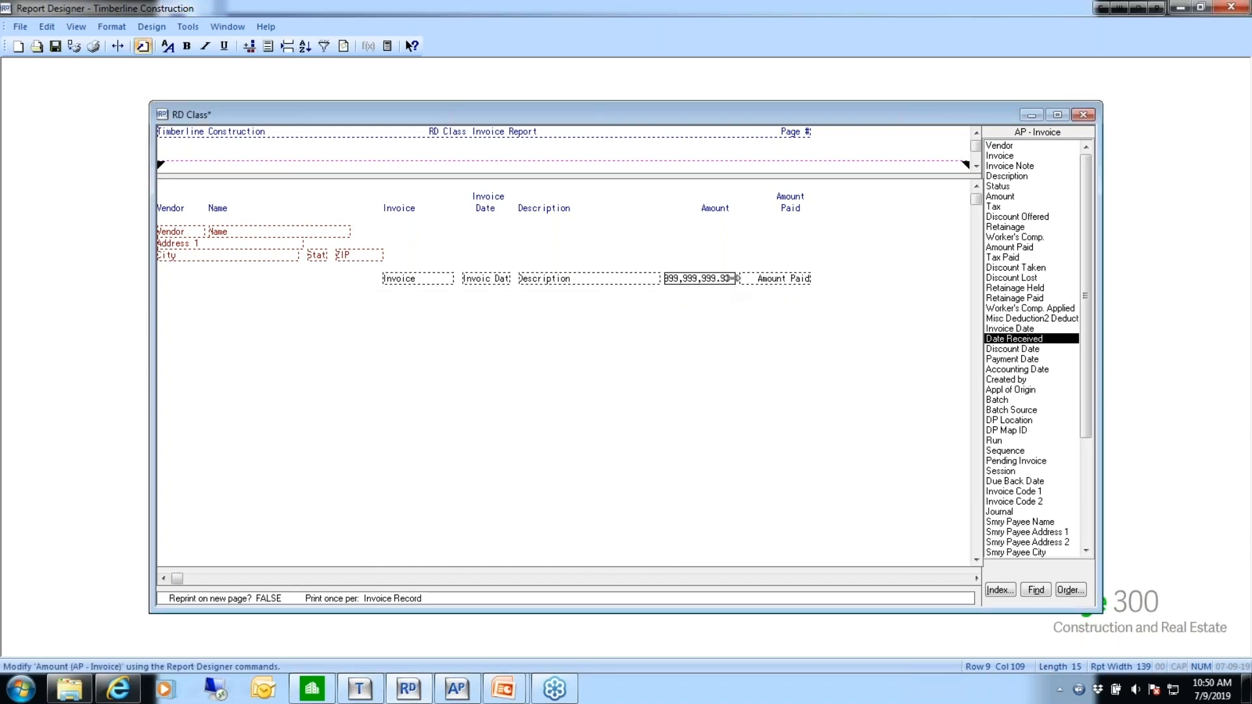
# Narrow the Amount and Amount Paid fields and move their column headings to line up with them
pyautogui.moveTo(735, 279); pyautogui.dragTo(720, 281)
pyautogui.click(761, 284)
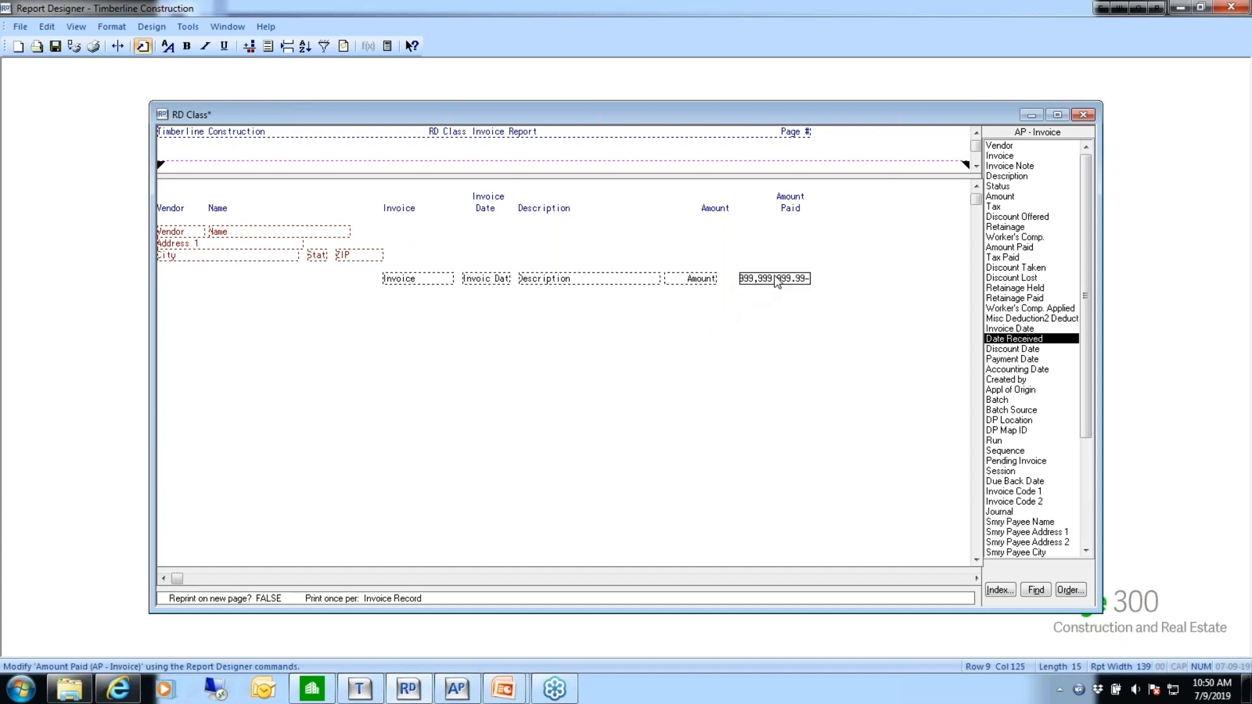
pyautogui.moveTo(810, 279); pyautogui.dragTo(782, 280)
pyautogui.moveTo(691, 188); pyautogui.dragTo(770, 204)
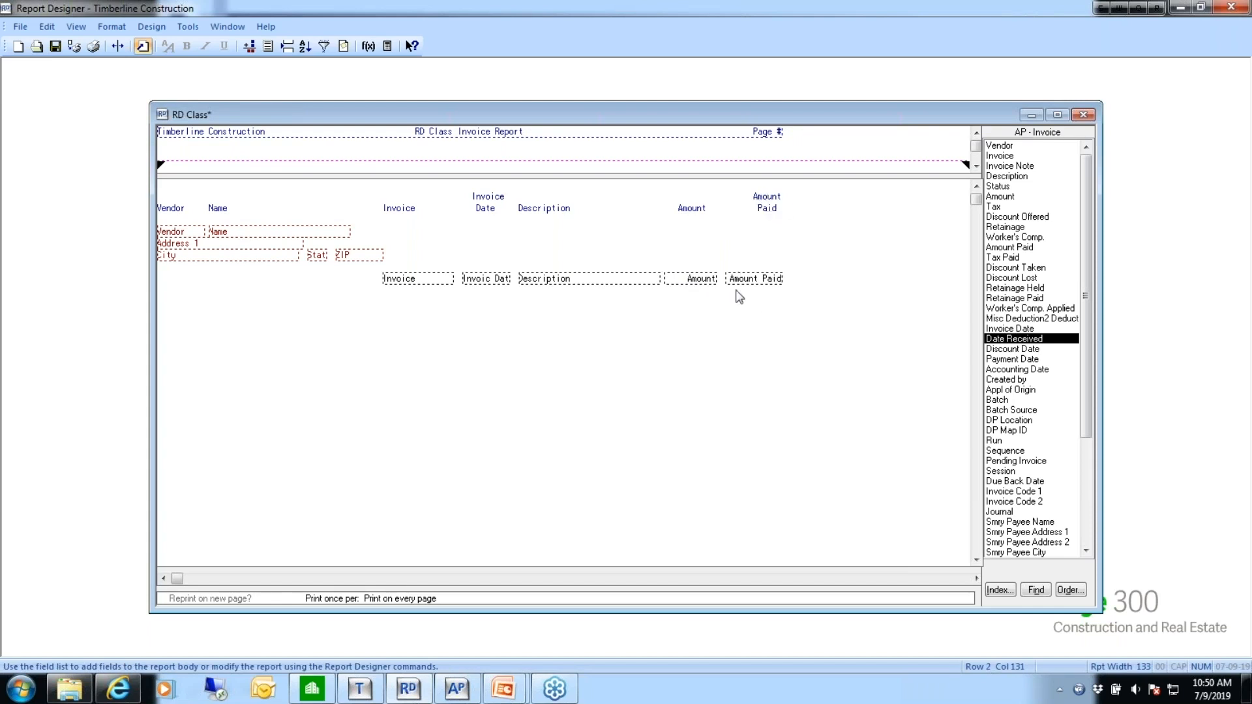
# Set the length of the Description field in the report body to 25 characters
pyautogui.click(584, 280)
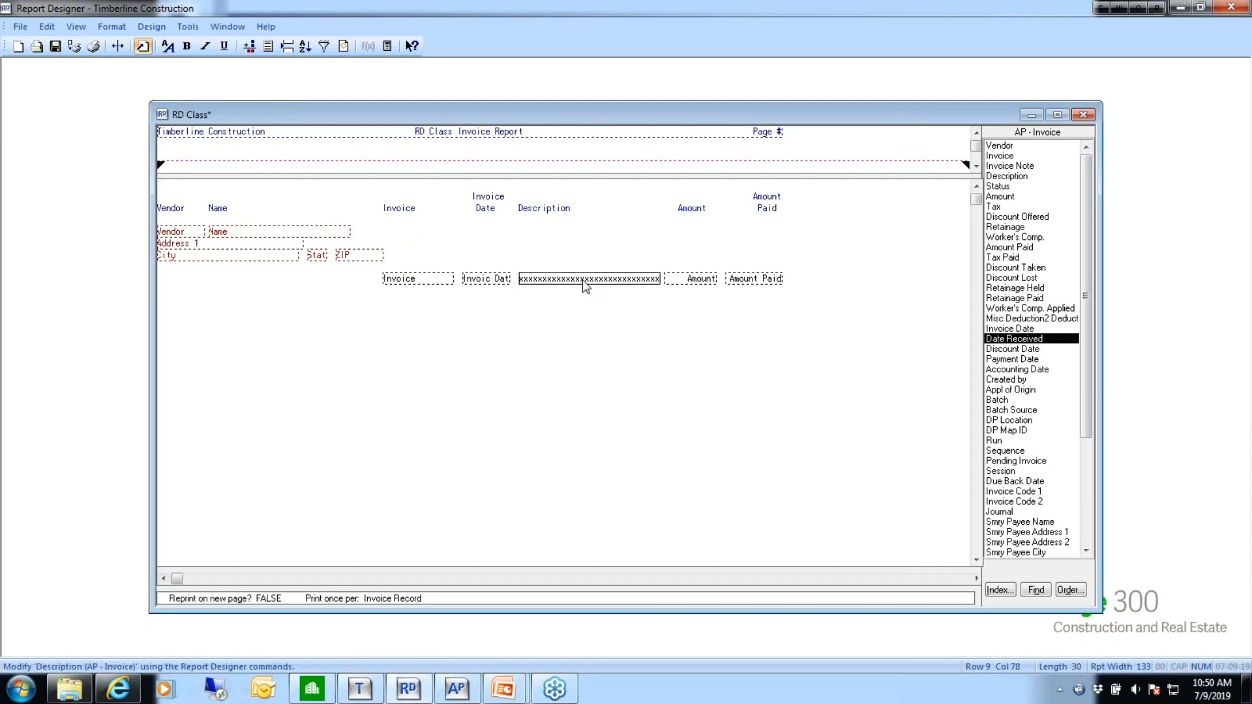
pyautogui.doubleClick(585, 281)
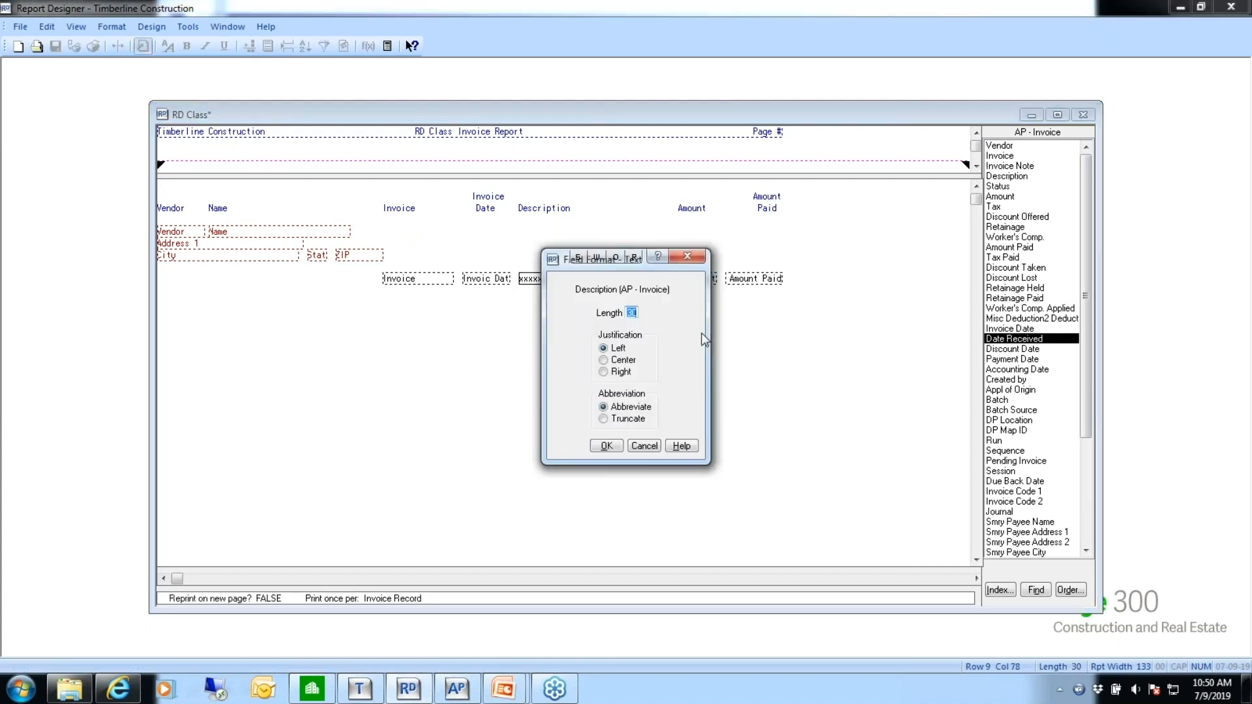
pyautogui.write('25')
pyautogui.press('Tab')
pyautogui.click(605, 448)
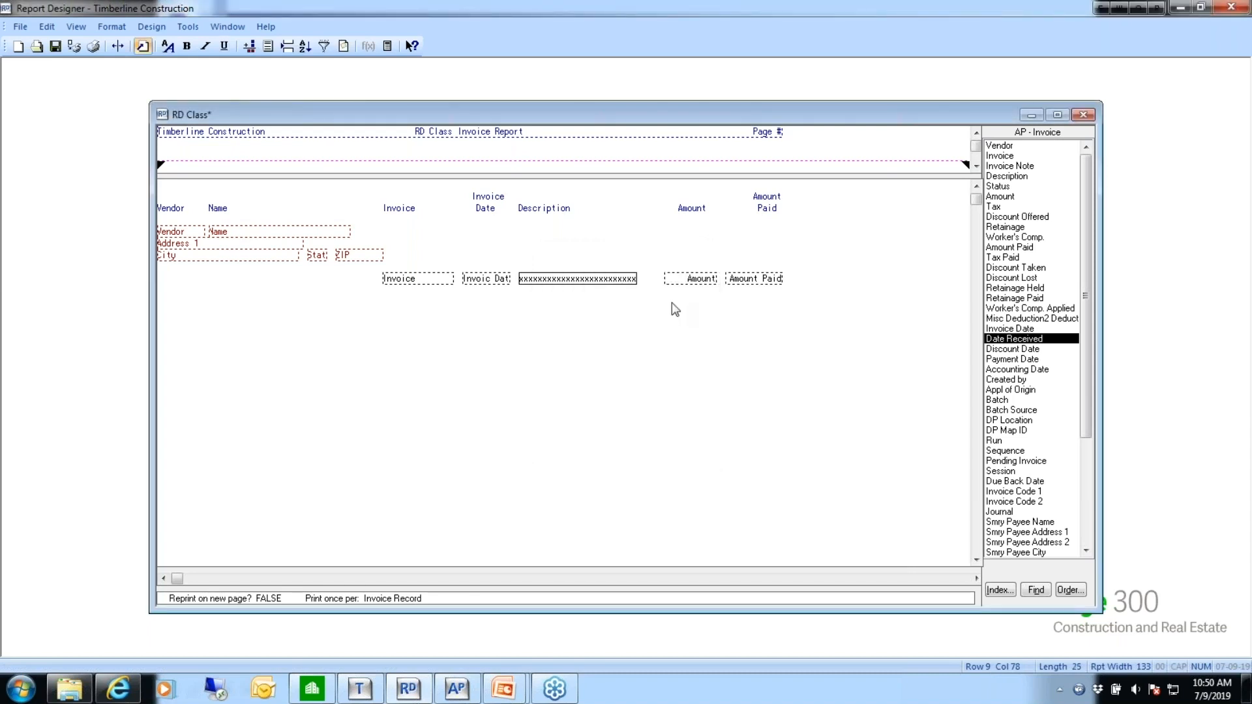
# Close the gap between the Description and Amount columns by shifting both amount columns toward Description, and save the design
pyautogui.click(658, 188)
pyautogui.moveTo(659, 188); pyautogui.dragTo(662, 333)
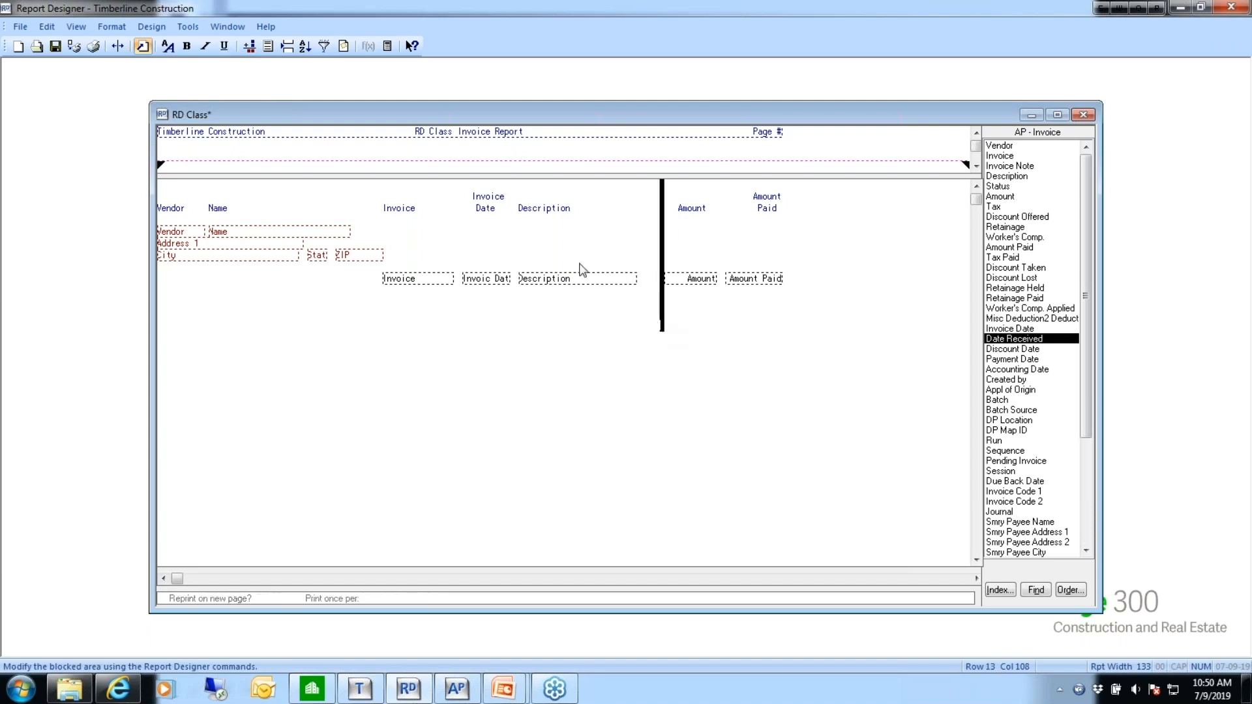
pyautogui.click(117, 46)
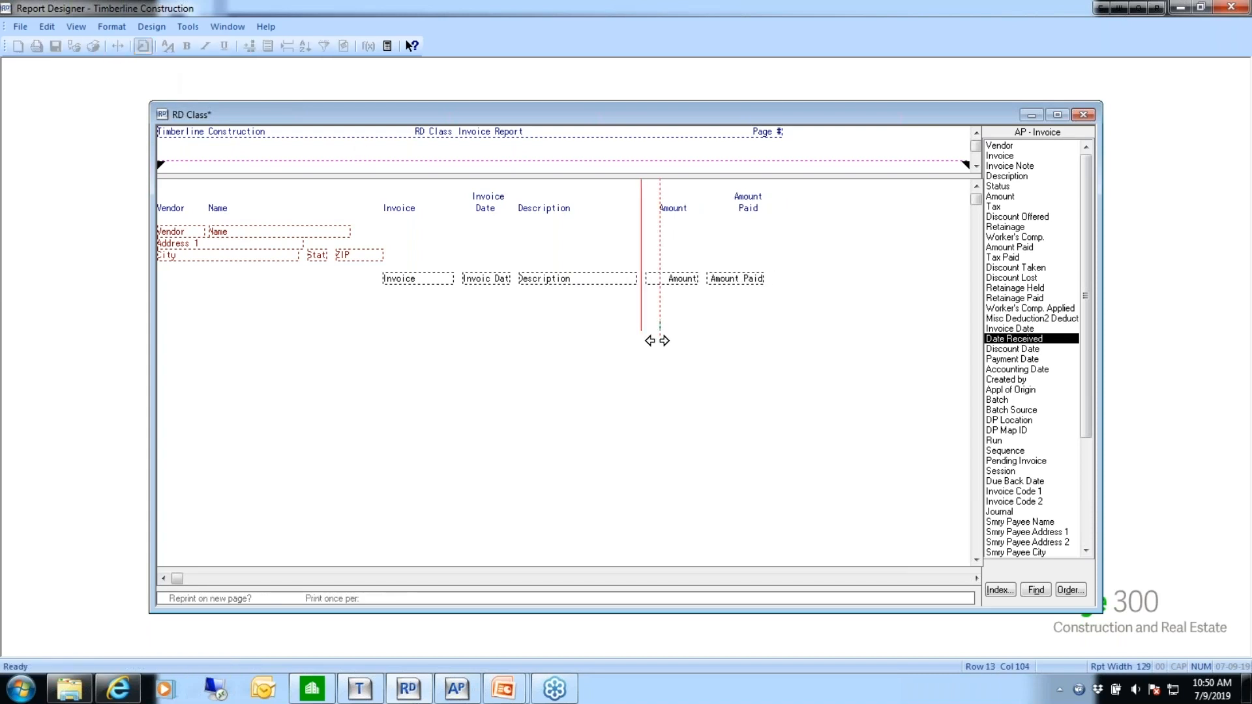
pyautogui.click(657, 339)
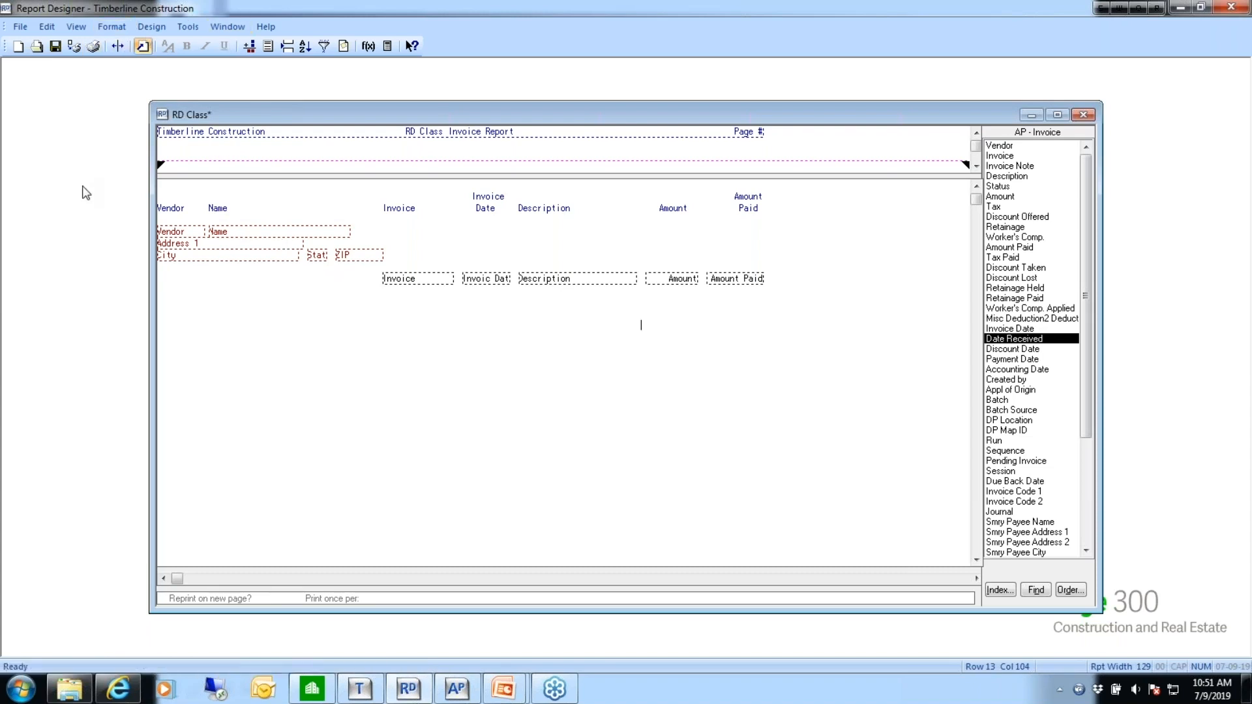
pyautogui.click(55, 46)
# Turn on Report Totals and Name Totals for the report, keeping the single asterisk indicator
pyautogui.click(152, 29)
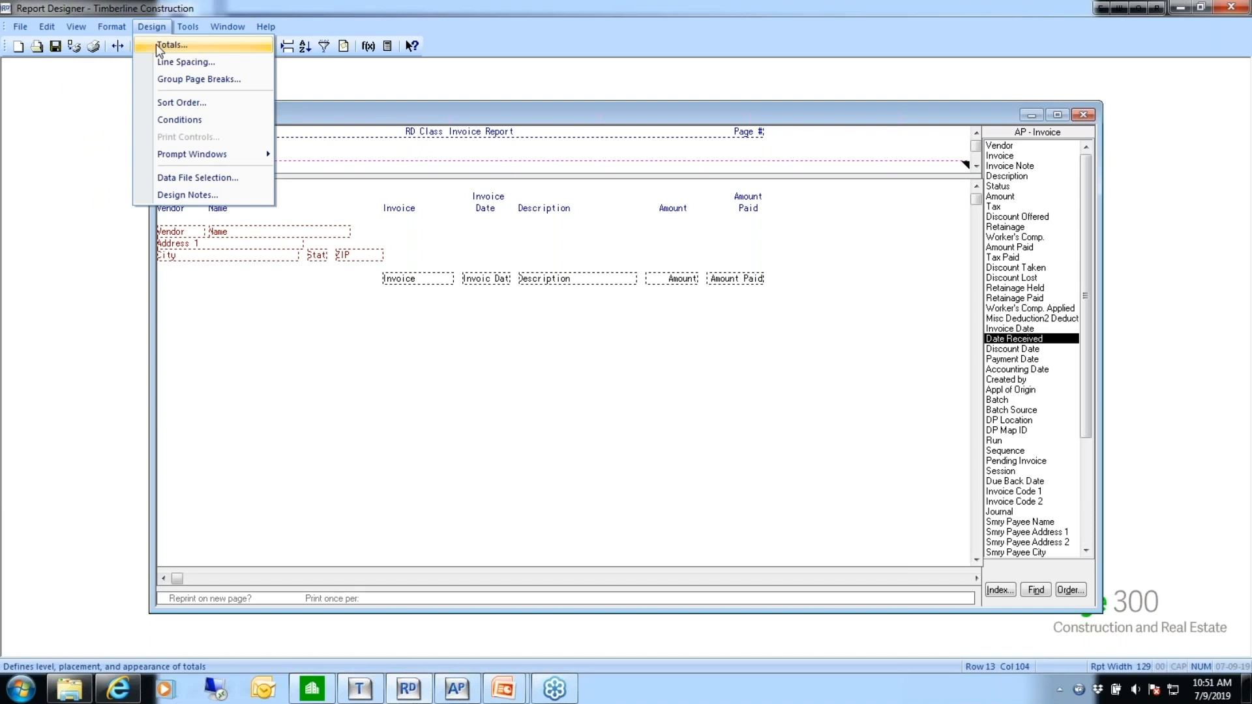
pyautogui.click(169, 44)
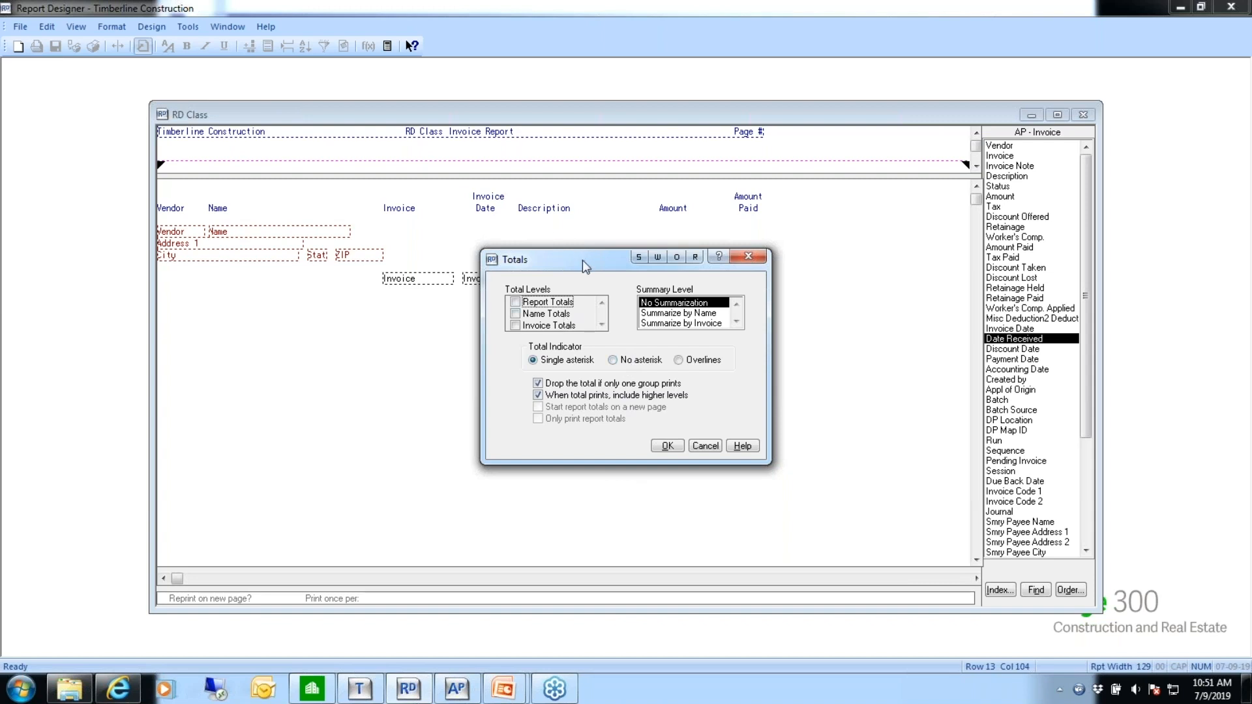
pyautogui.moveTo(597, 259); pyautogui.dragTo(599, 340)
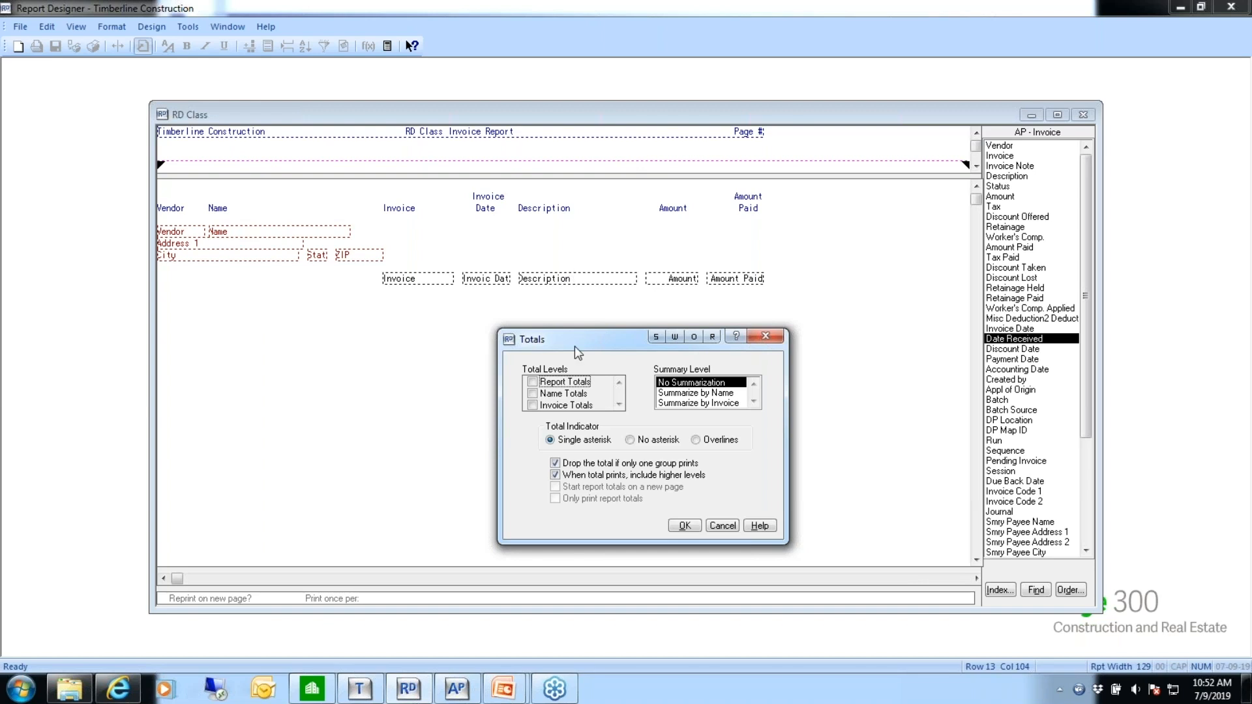
pyautogui.click(532, 381)
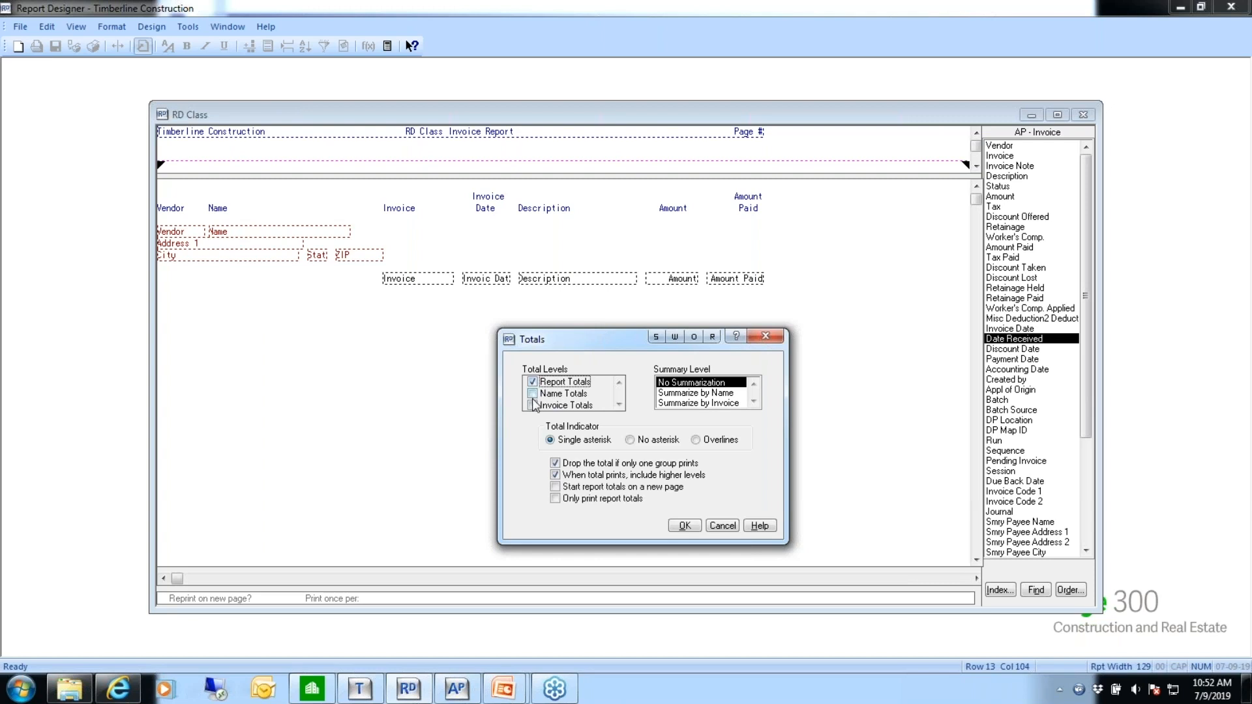
pyautogui.click(533, 395)
pyautogui.click(532, 394)
pyautogui.click(684, 525)
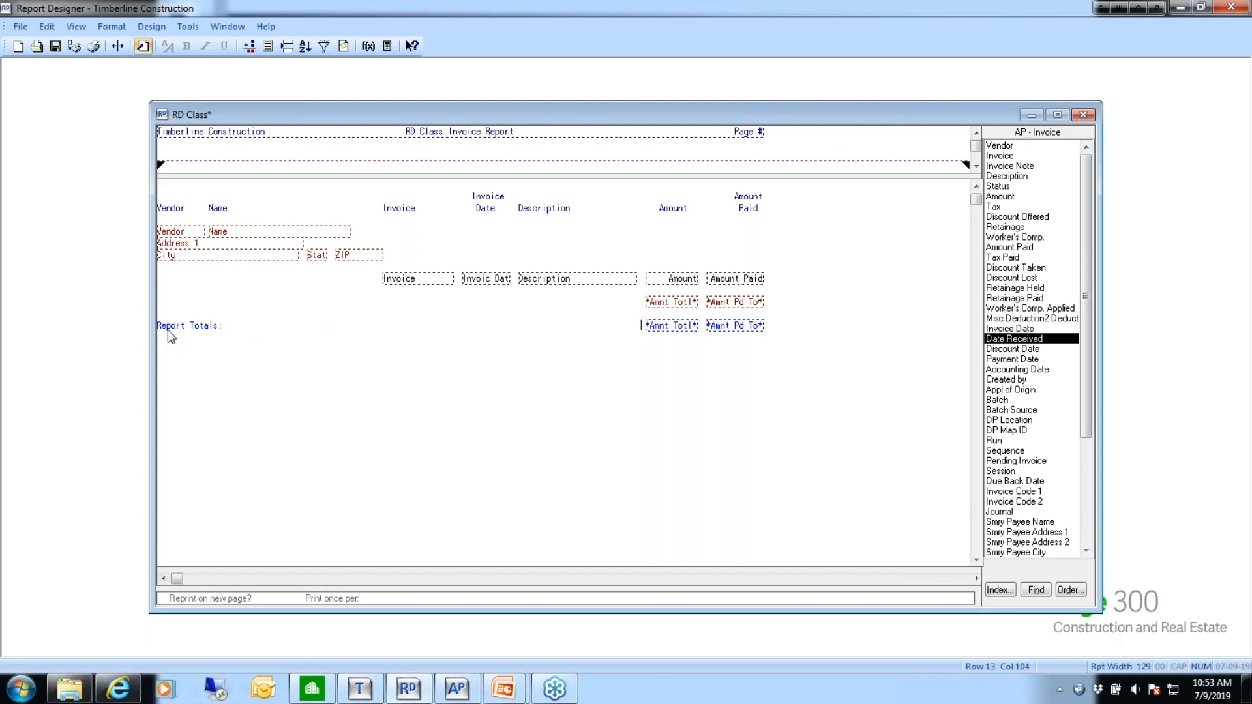
# Place the Report Totals label beside its amount total and add a "Vendor Total:" label in front of the vendor totals
pyautogui.moveTo(227, 331); pyautogui.dragTo(154, 329)
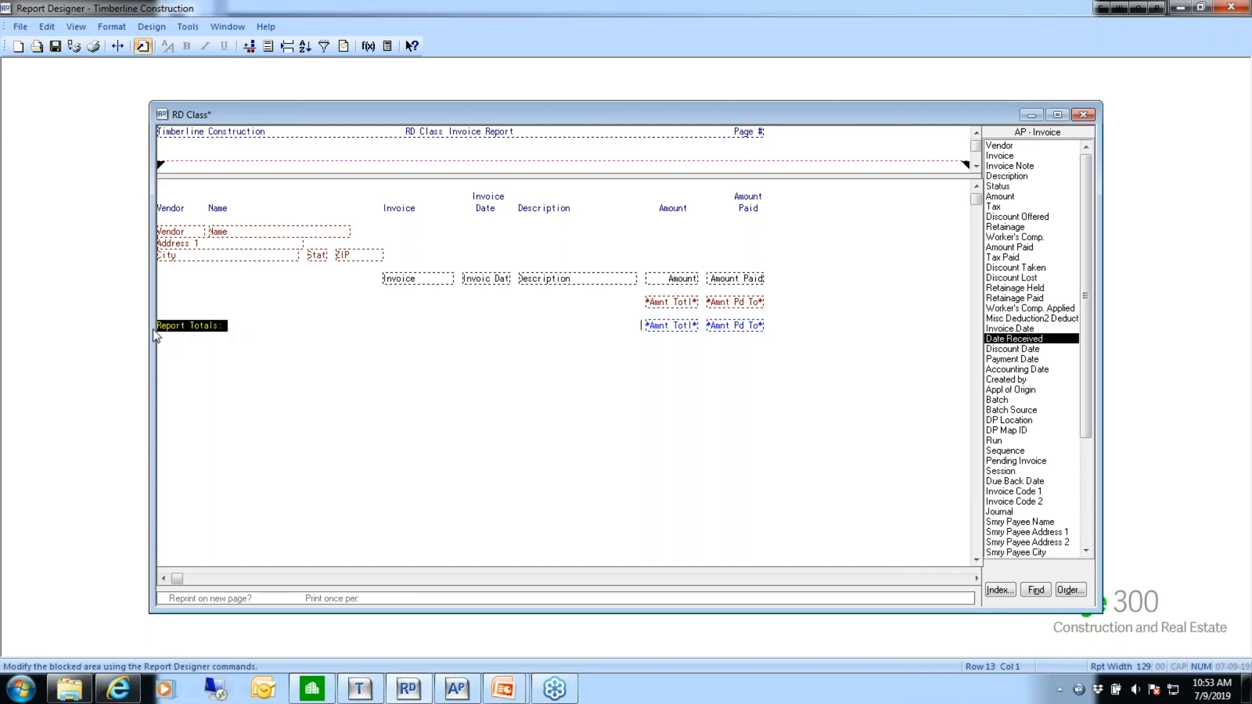
pyautogui.click(181, 332)
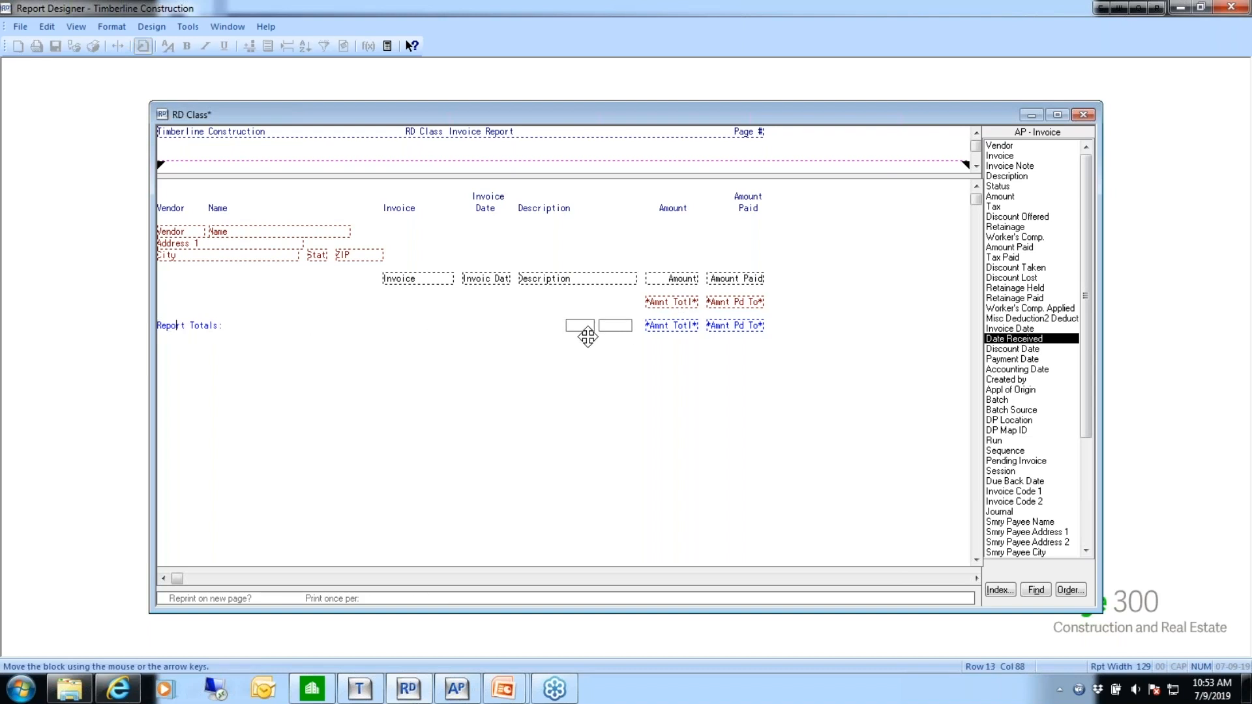
pyautogui.click(592, 329)
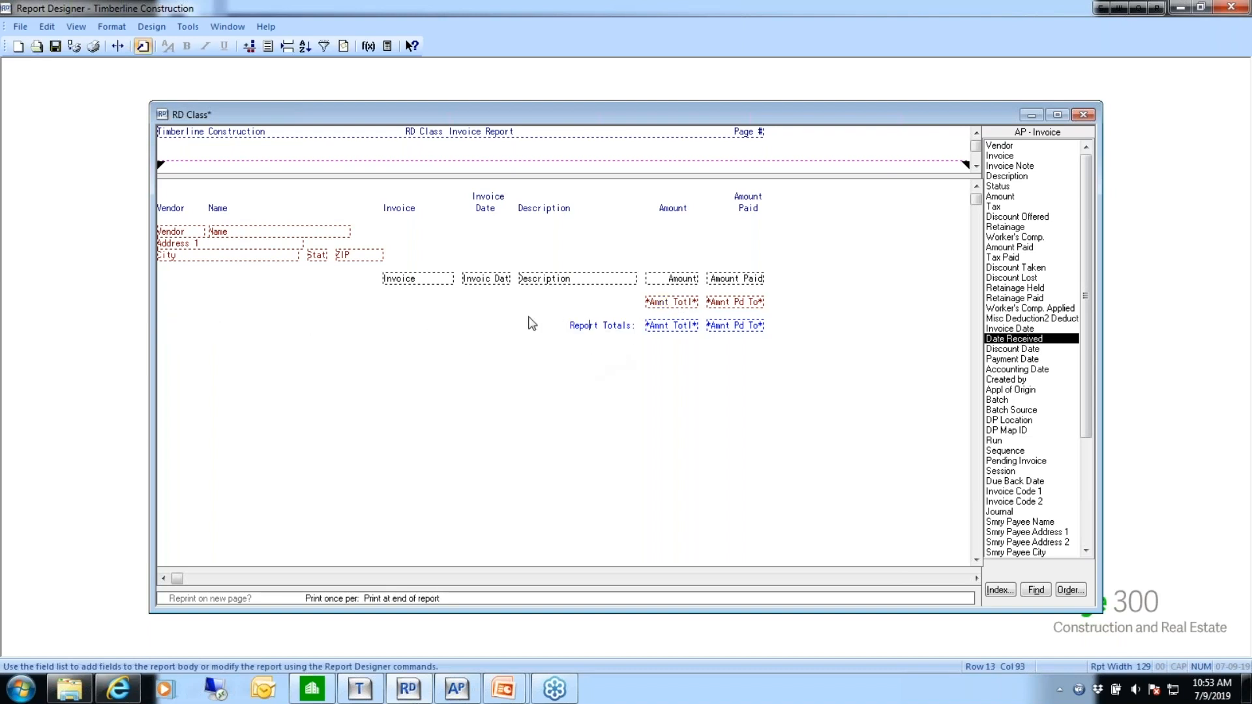
pyautogui.click(570, 301)
pyautogui.write('Vendor Total:')
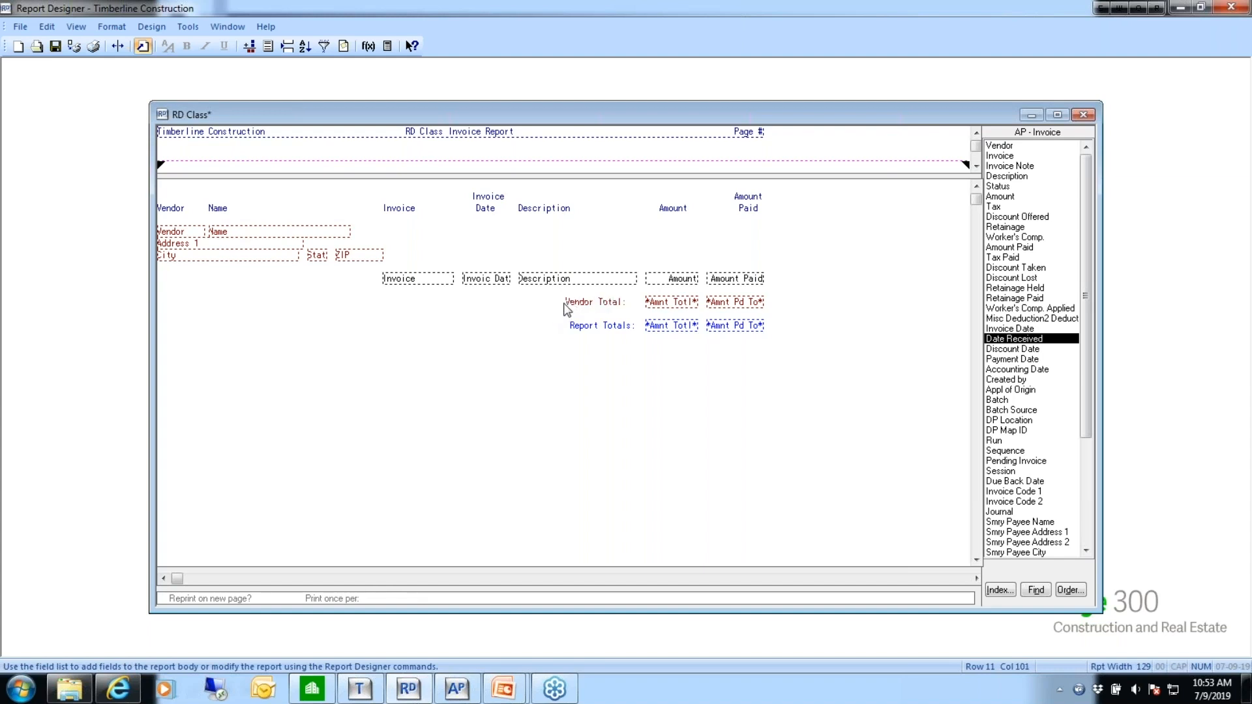
pyautogui.click(564, 303)
# Save the design and open a print preview of it using the AP Invoice (new) data file
pyautogui.click(56, 45)
pyautogui.click(75, 45)
pyautogui.click(655, 339)
pyautogui.click(675, 445)
pyautogui.click(691, 425)
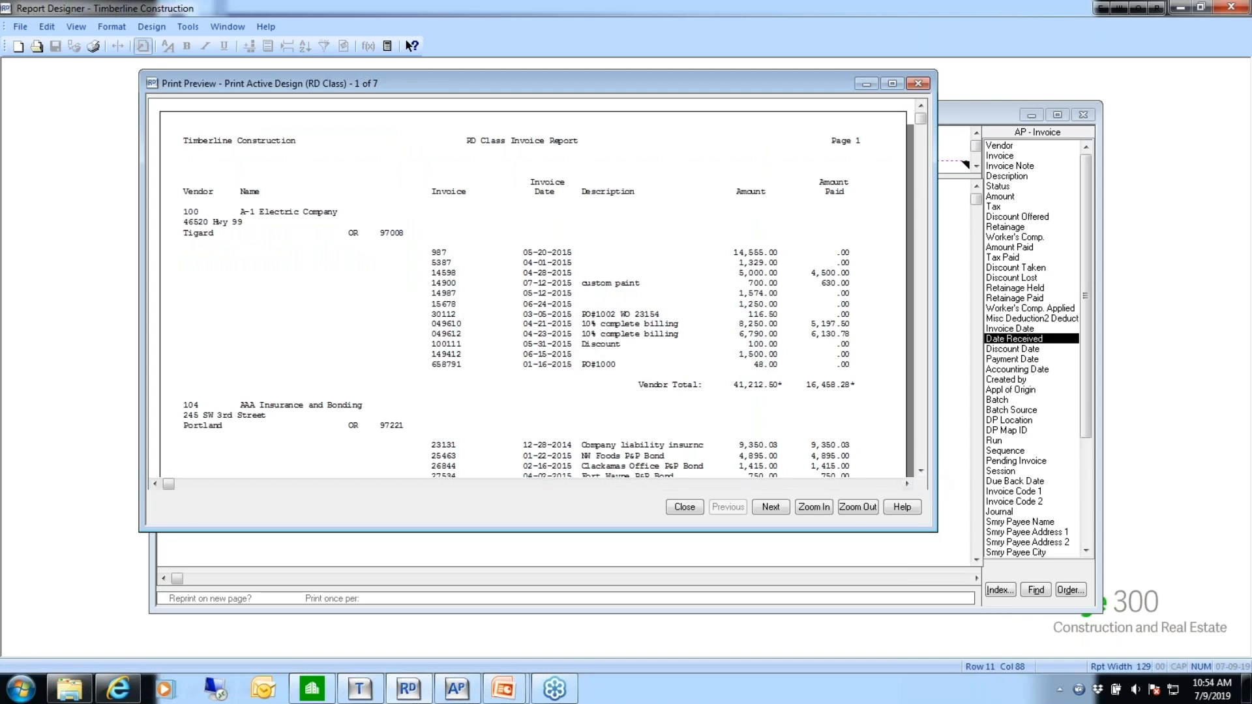
# Examine the vendor and report totals on the last preview page, and close the preview and print selection
pyautogui.hotkey('ctrl', 'End')
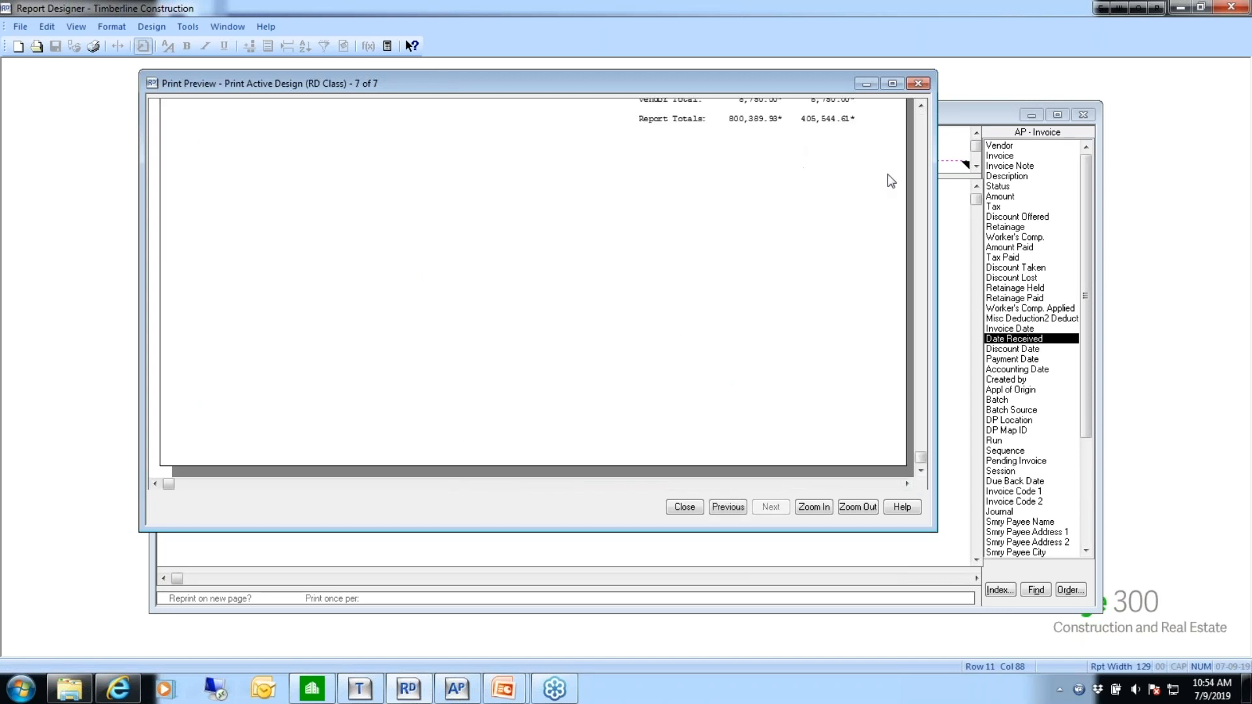
pyautogui.click(923, 107)
pyautogui.click(923, 107)
pyautogui.click(924, 107)
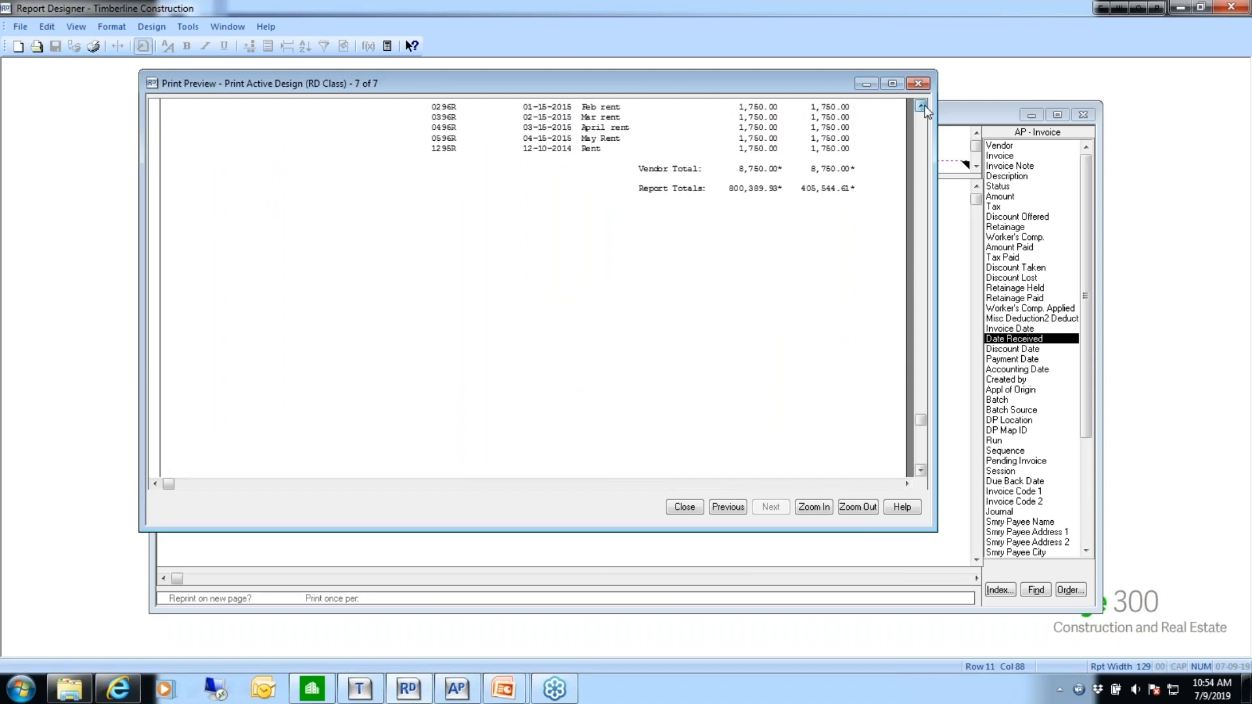
pyautogui.click(923, 107)
pyautogui.click(923, 106)
pyautogui.click(923, 106)
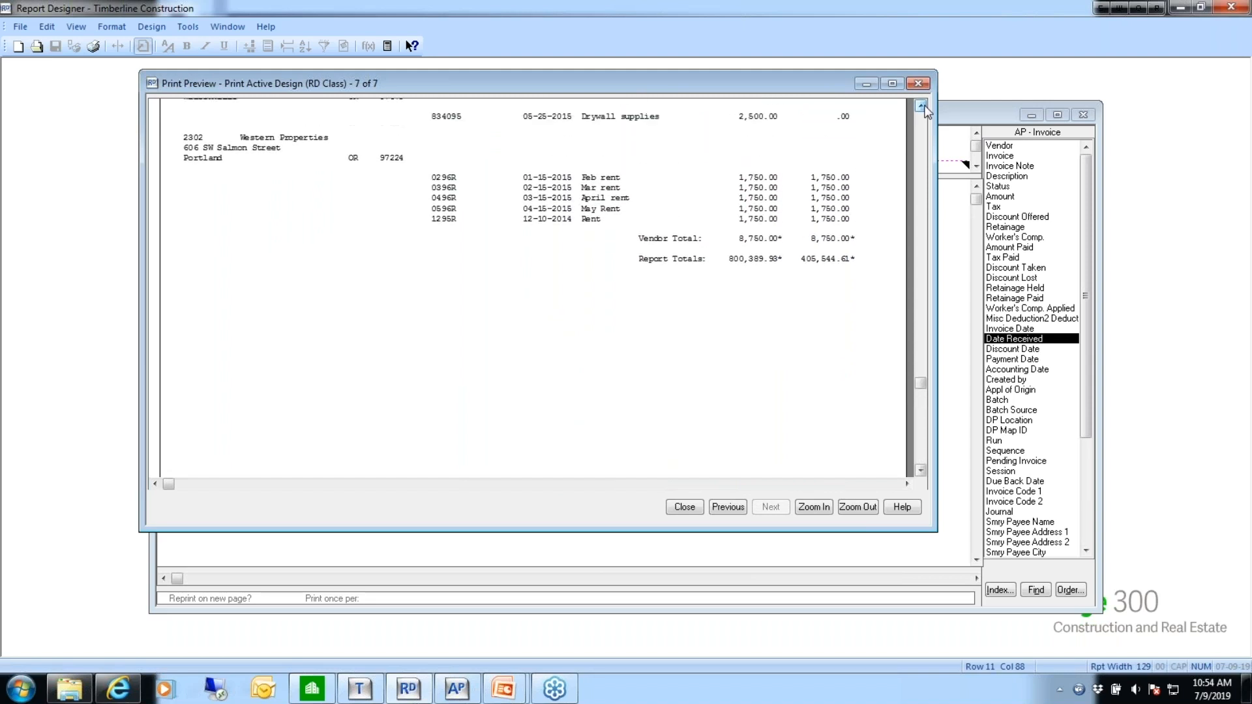
pyautogui.click(923, 106)
pyautogui.click(923, 107)
pyautogui.click(924, 107)
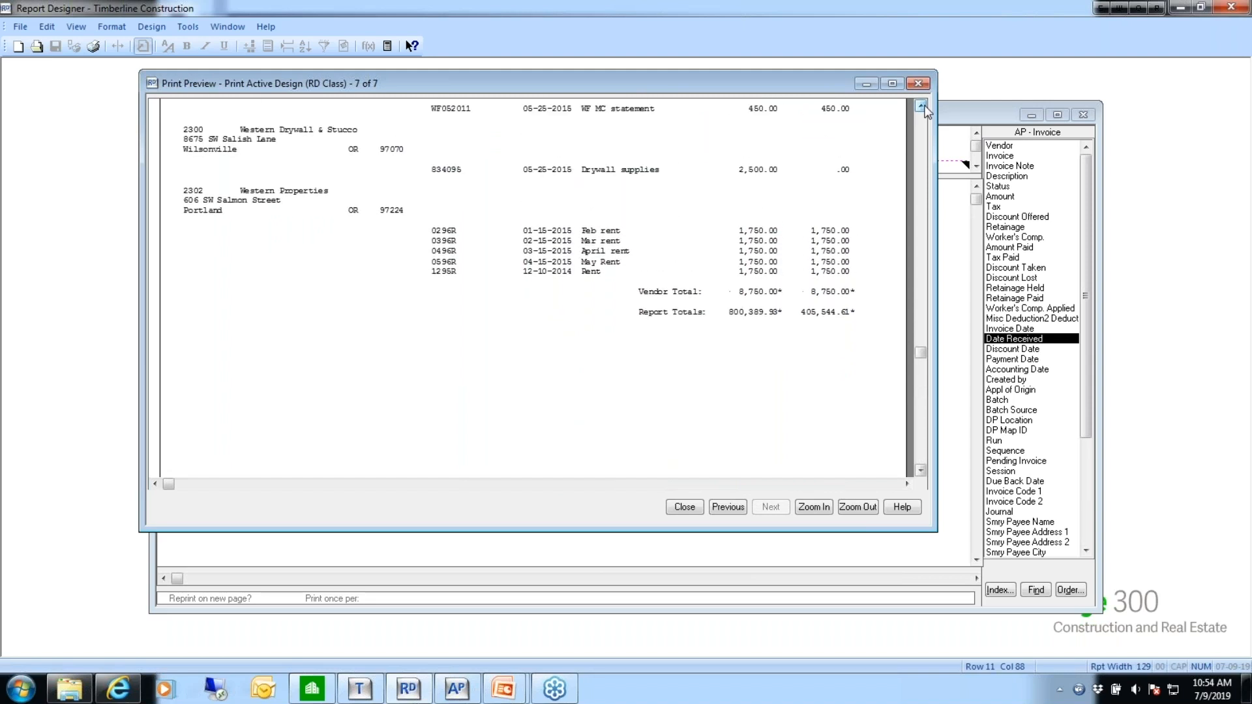
pyautogui.click(684, 507)
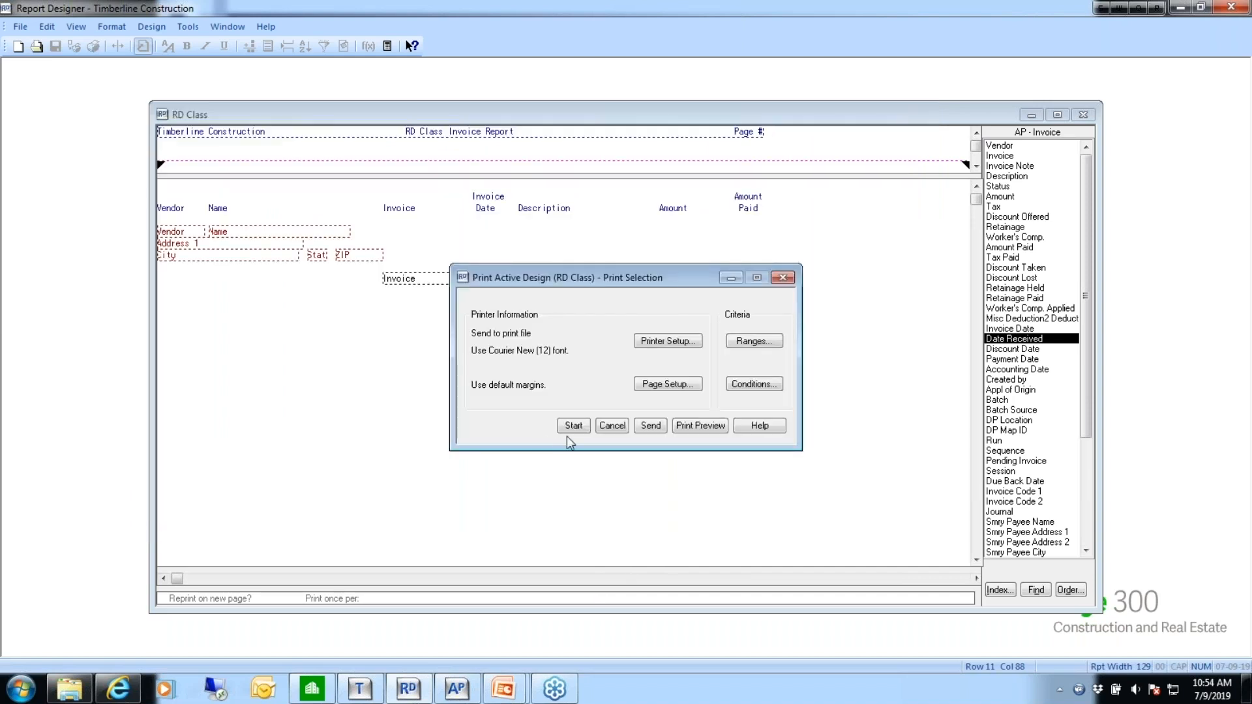
pyautogui.click(612, 426)
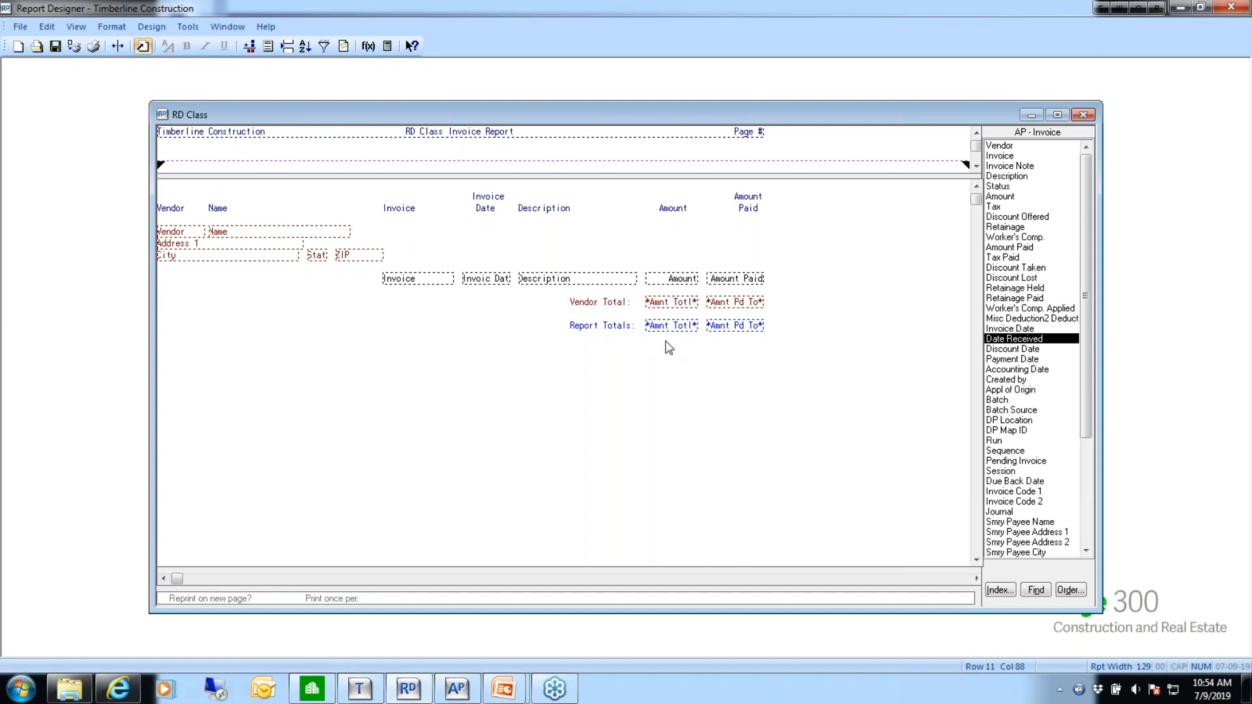
# Review the total levels, summary level and total indicator options, keeping Report Totals and Name Totals on
pyautogui.click(151, 27)
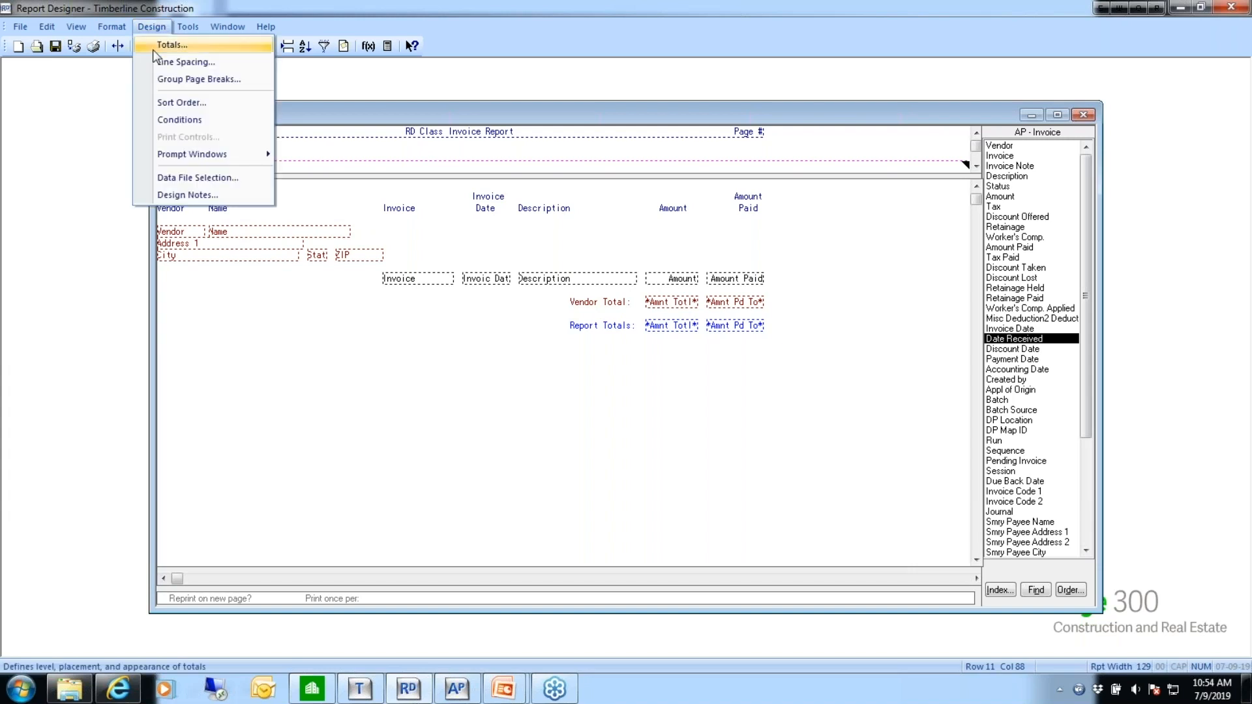
pyautogui.click(163, 45)
pyautogui.click(515, 314)
pyautogui.click(516, 313)
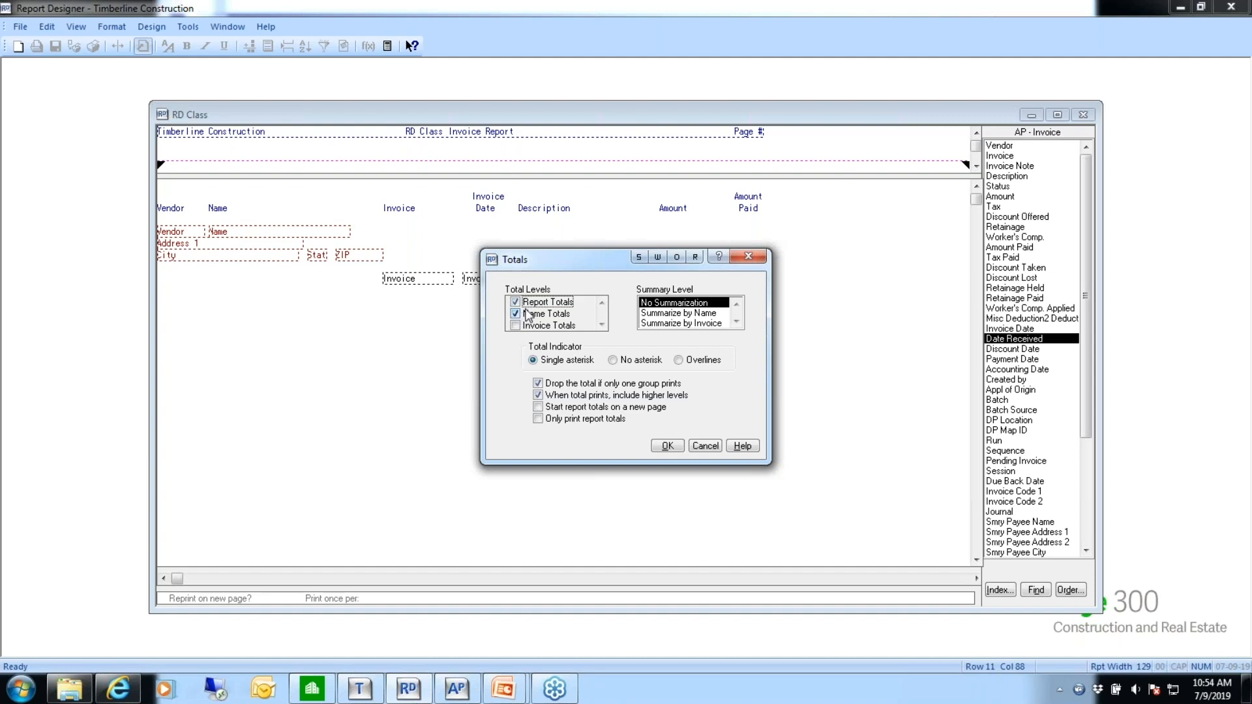
pyautogui.moveTo(585, 258); pyautogui.dragTo(620, 360)
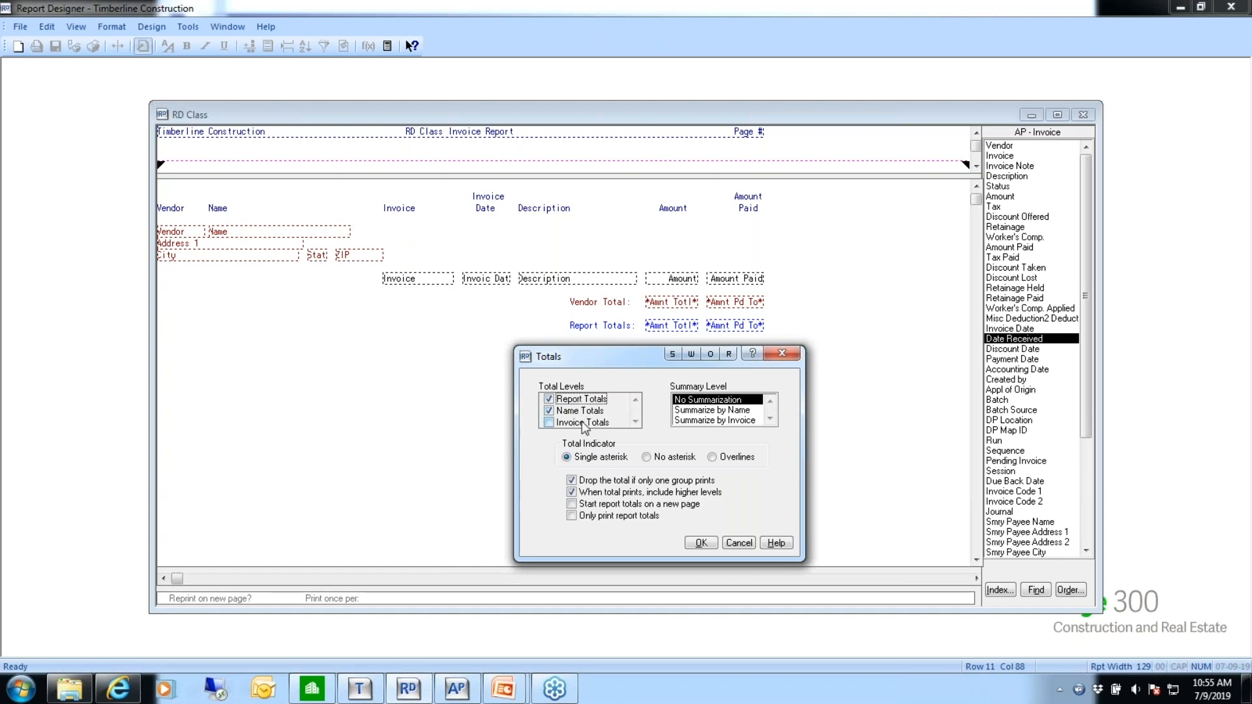
pyautogui.click(695, 543)
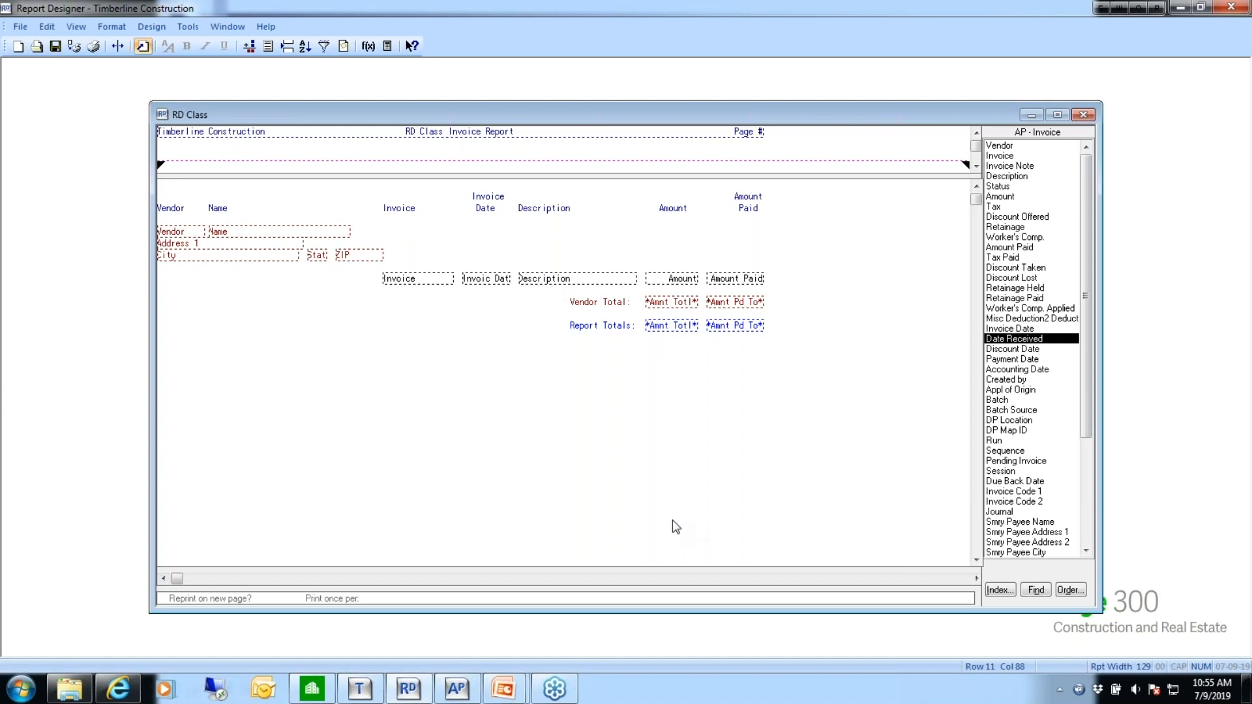
# Review the line spacing between names, invoices and invoice records, accepting the existing settings
pyautogui.click(159, 27)
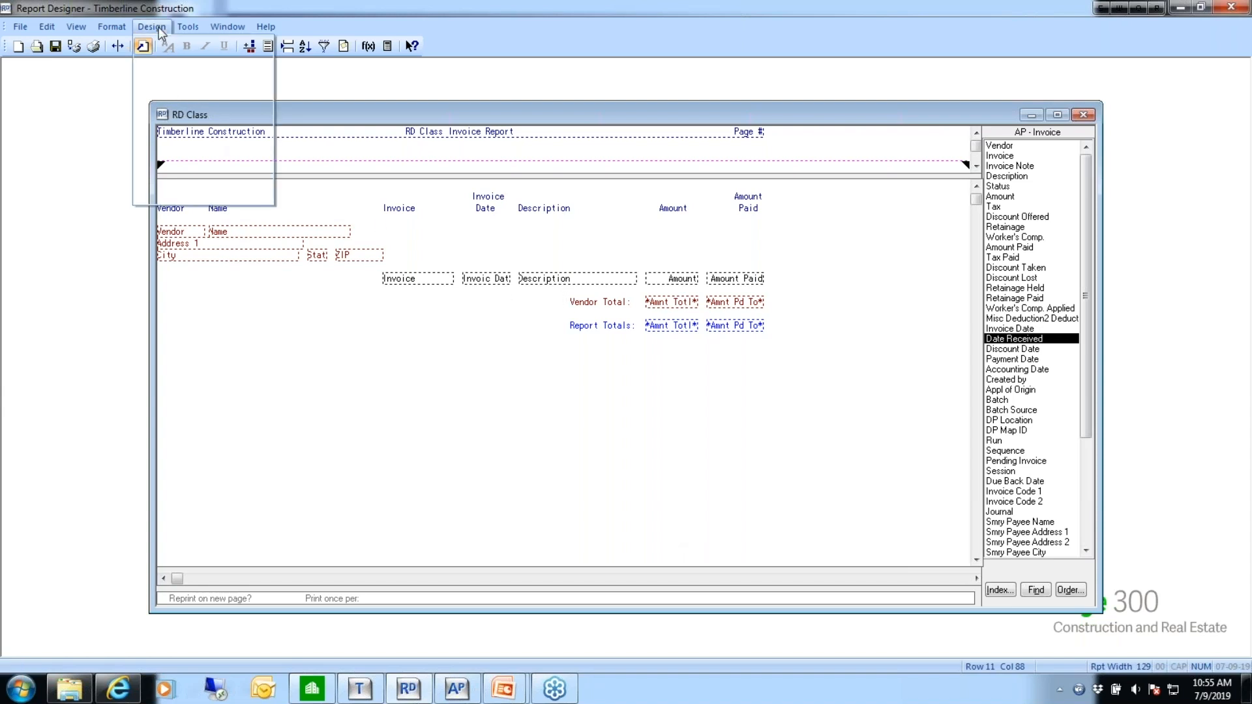
pyautogui.click(176, 62)
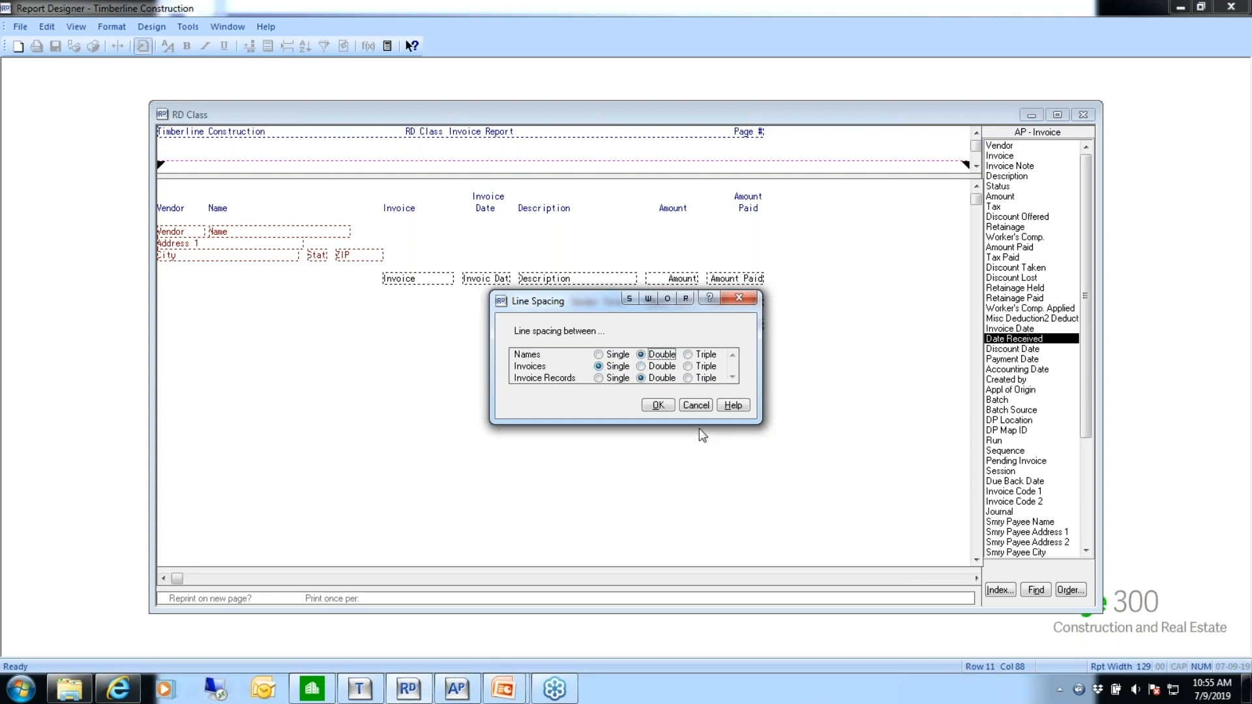
pyautogui.click(656, 410)
# Set an unconditional page break on Name and have the page number reset when the page breaks
pyautogui.click(146, 28)
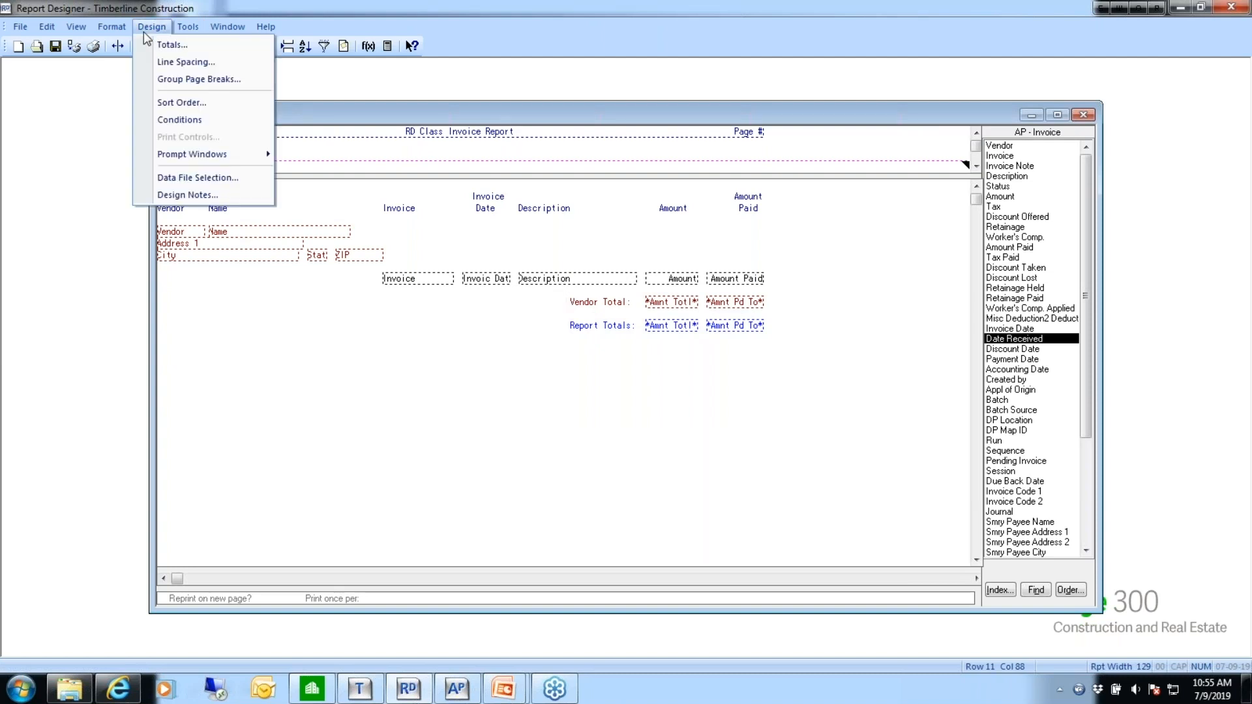
pyautogui.click(171, 81)
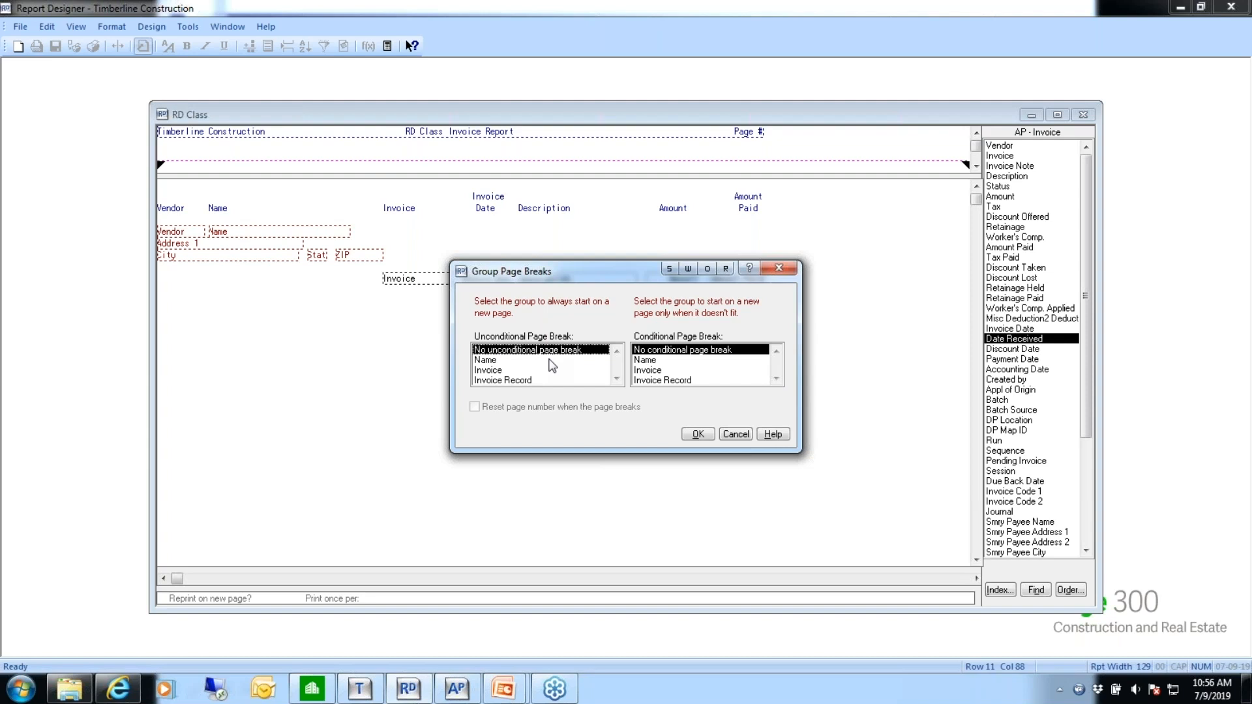
pyautogui.click(501, 360)
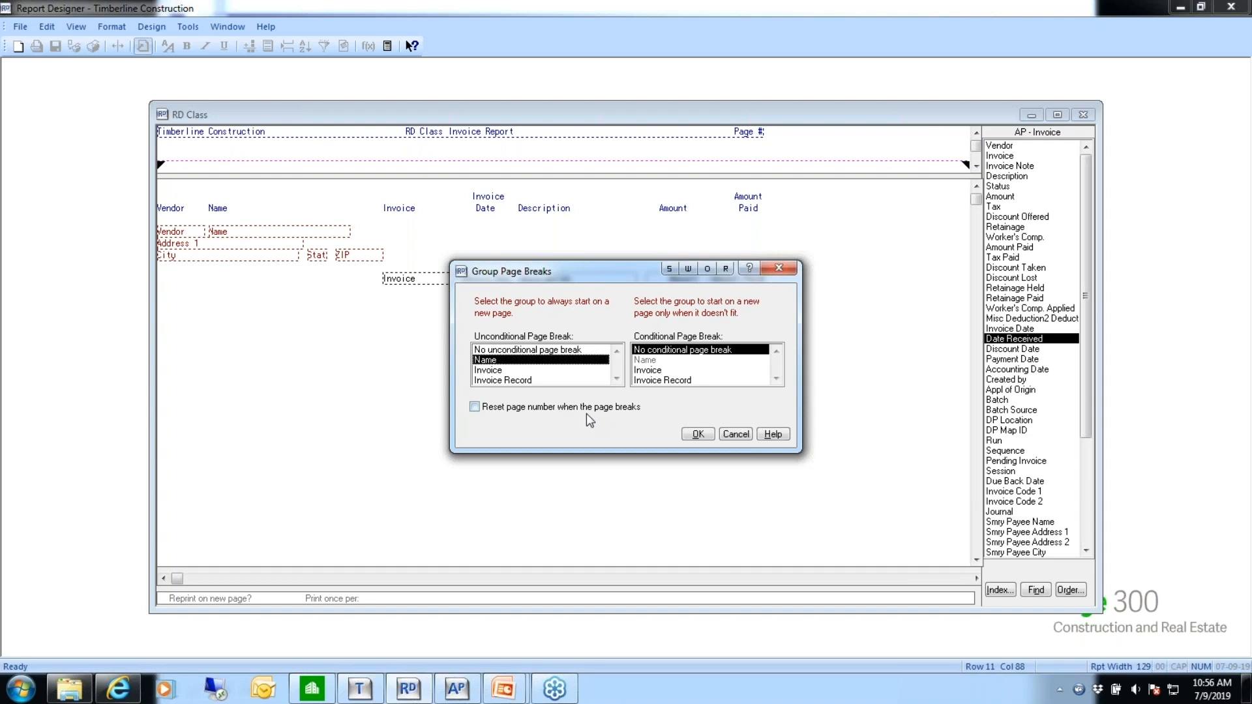
pyautogui.click(475, 406)
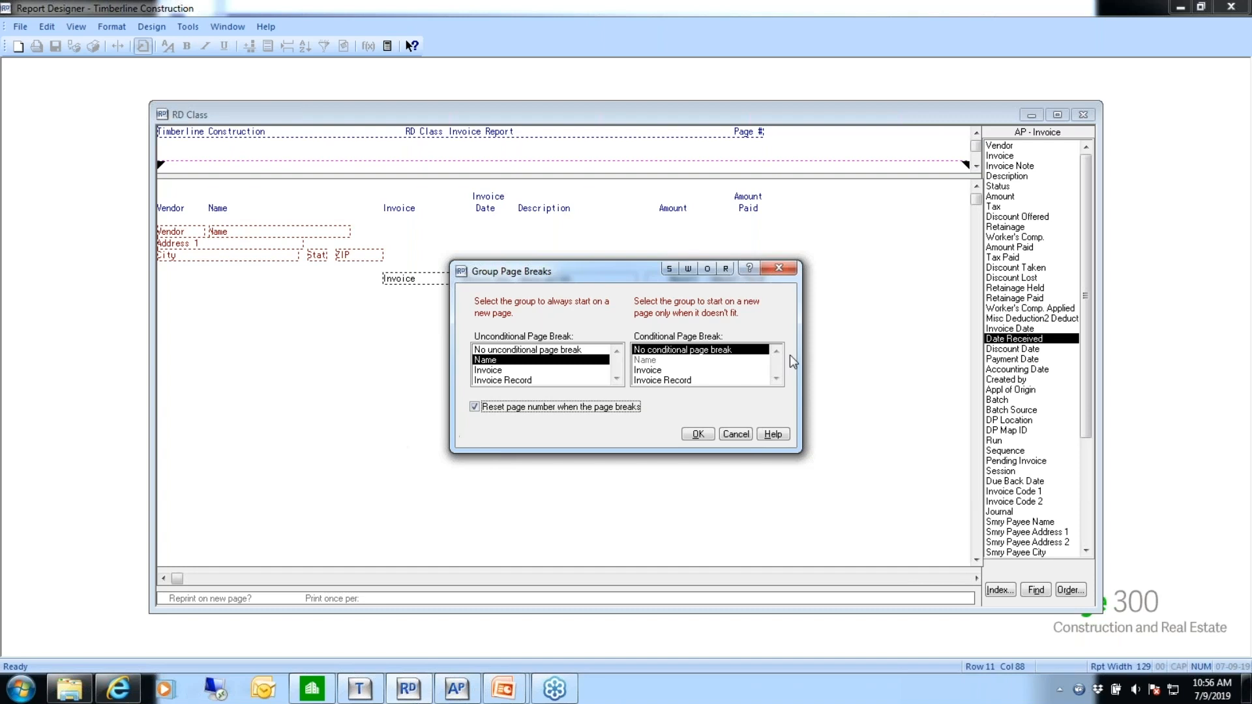
pyautogui.click(698, 435)
# Save the report design and generate a print preview using the AP Master file
pyautogui.click(56, 45)
pyautogui.click(74, 45)
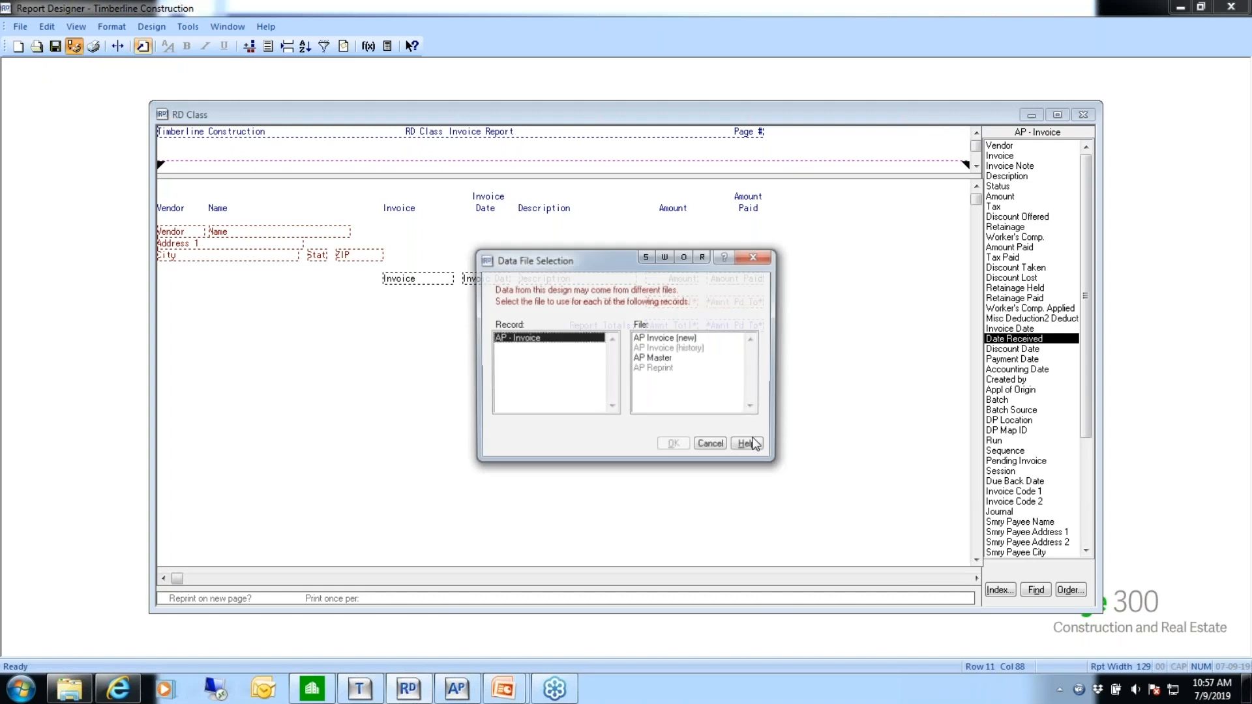
pyautogui.click(652, 358)
pyautogui.click(665, 448)
pyautogui.click(703, 428)
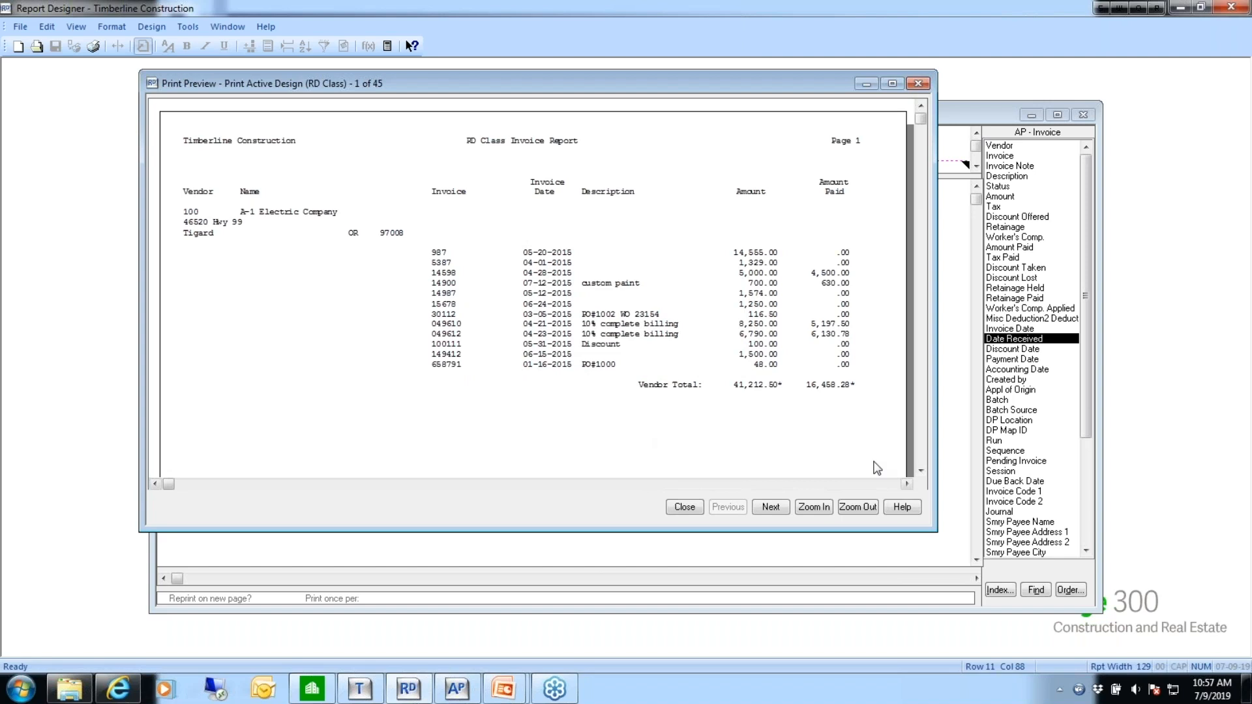
# Check the page breaks and page numbering on the first three vendor pages, and close the preview and print selection
pyautogui.click(921, 469)
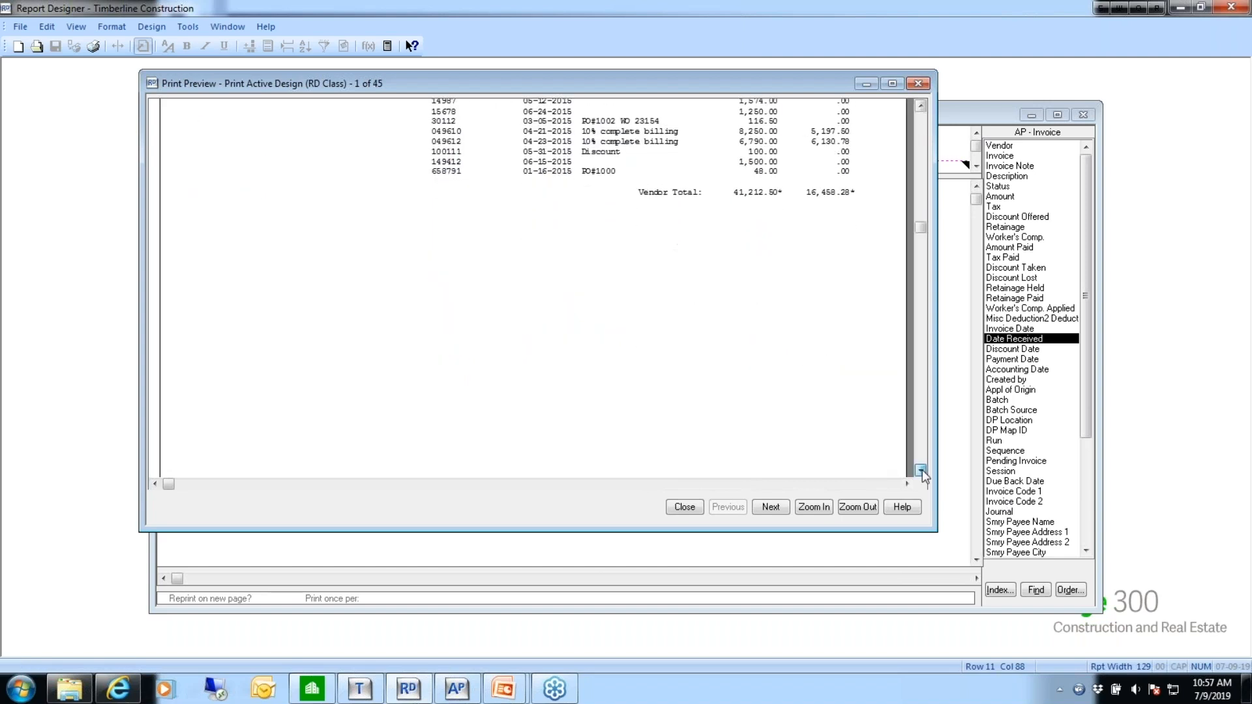
pyautogui.click(922, 470)
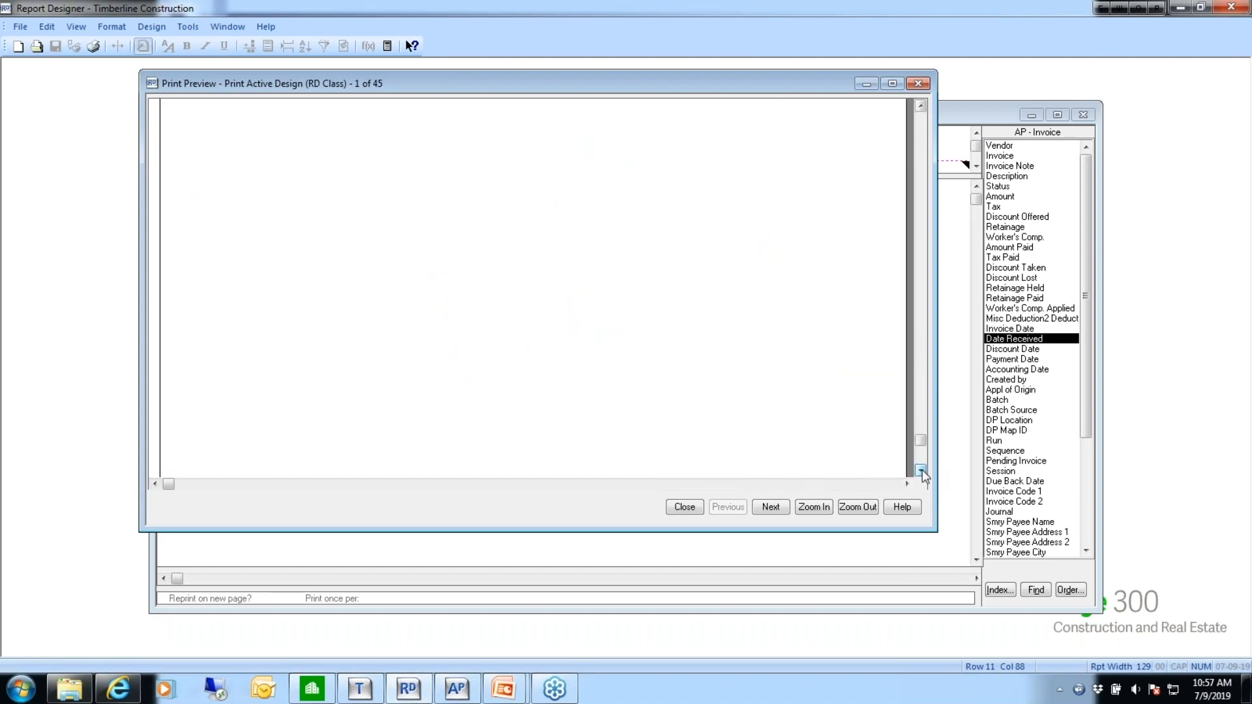
pyautogui.click(921, 470)
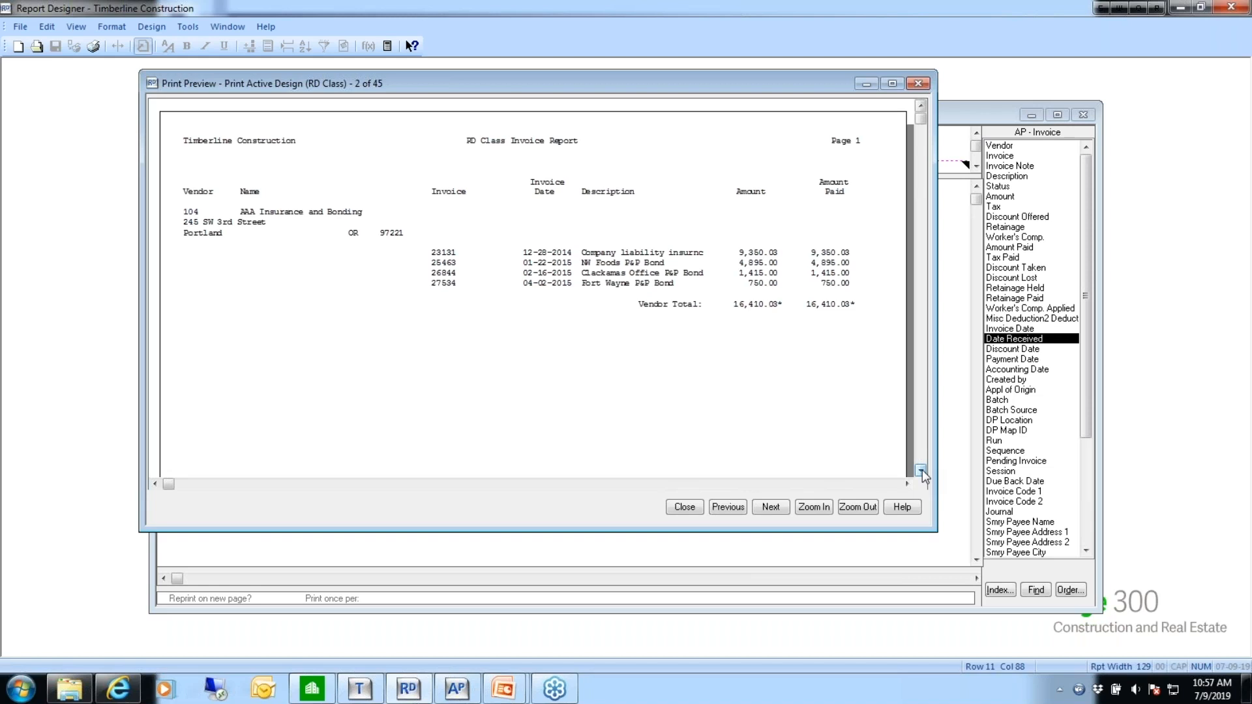
pyautogui.click(921, 470)
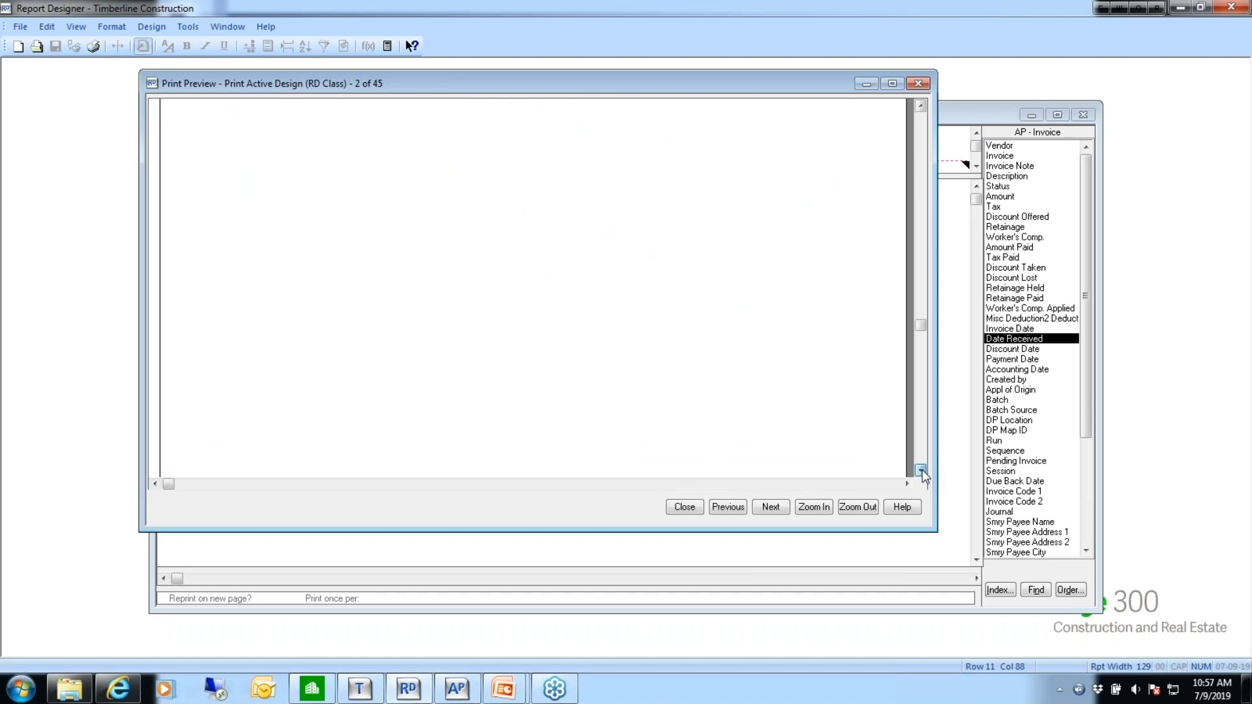
pyautogui.click(921, 470)
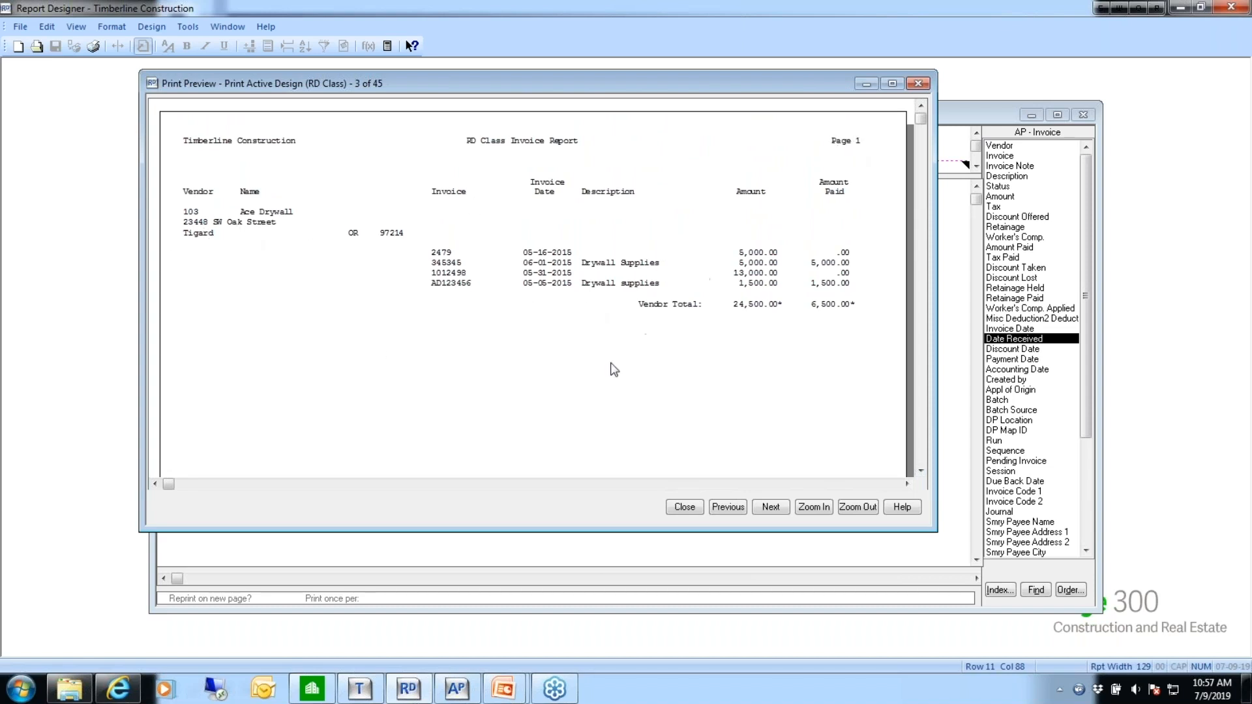
pyautogui.click(921, 470)
pyautogui.click(919, 473)
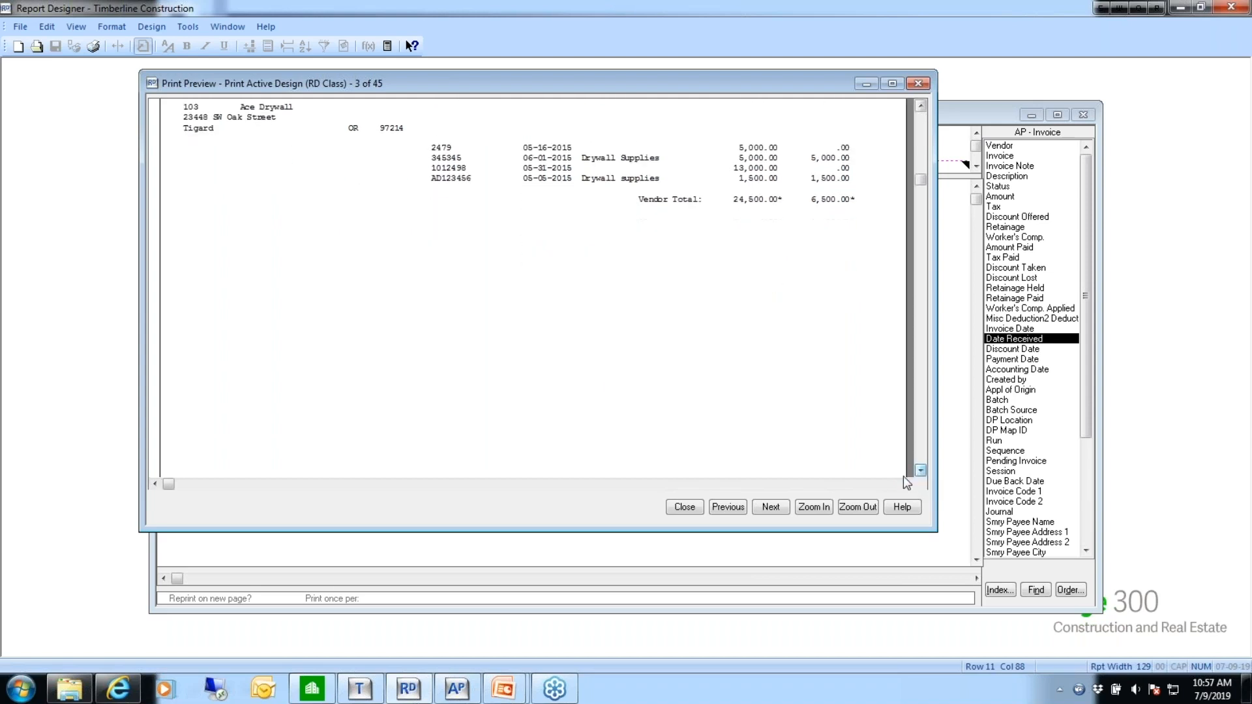
pyautogui.click(685, 508)
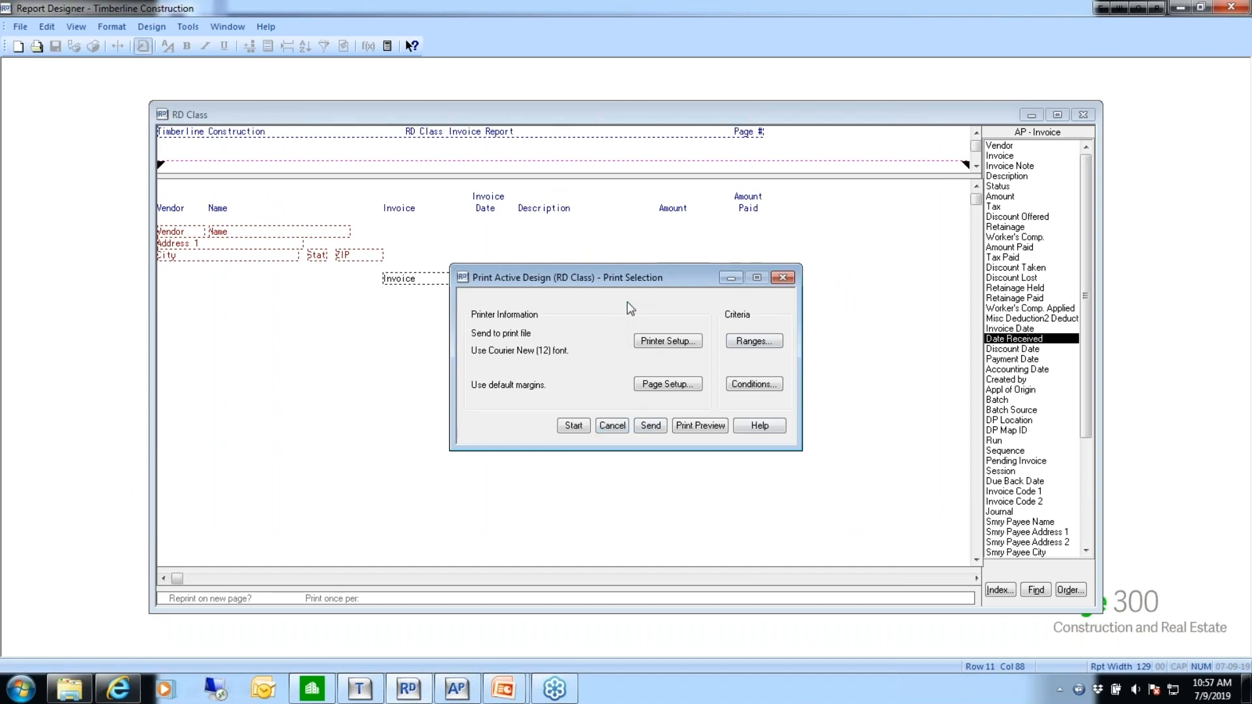
pyautogui.click(611, 426)
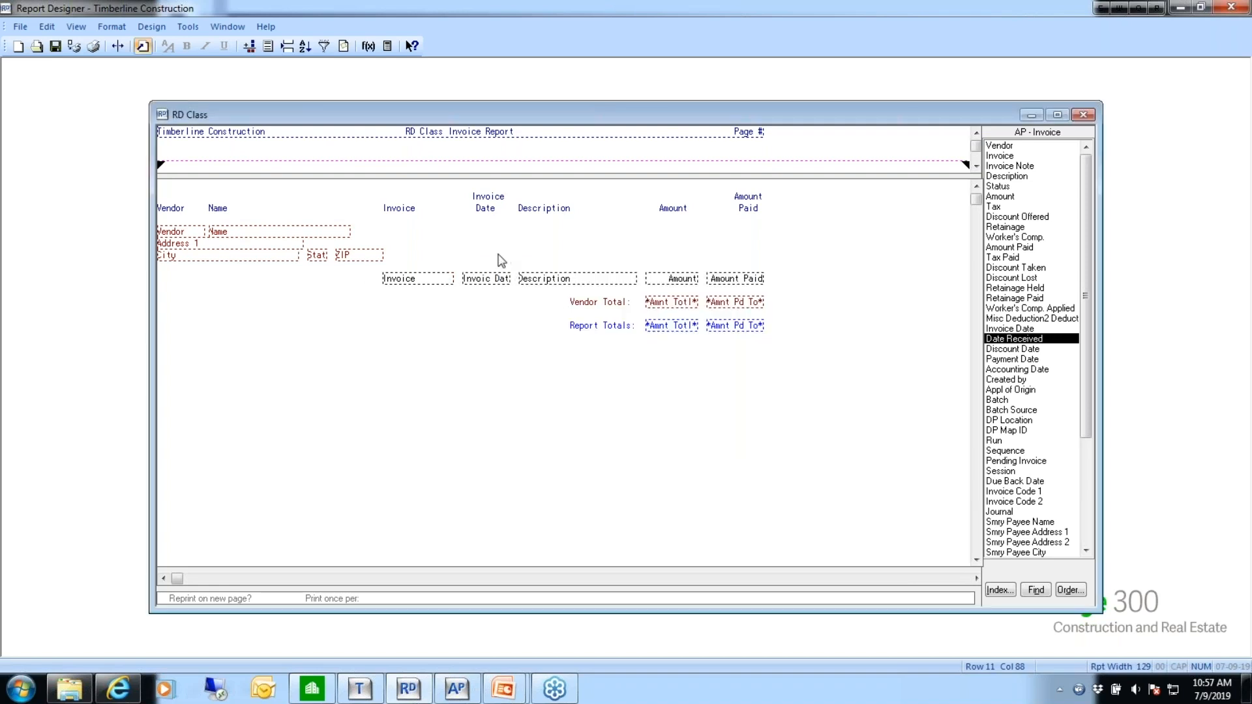
# Remove the unconditional group page break and set a conditional page break on Name
pyautogui.click(151, 27)
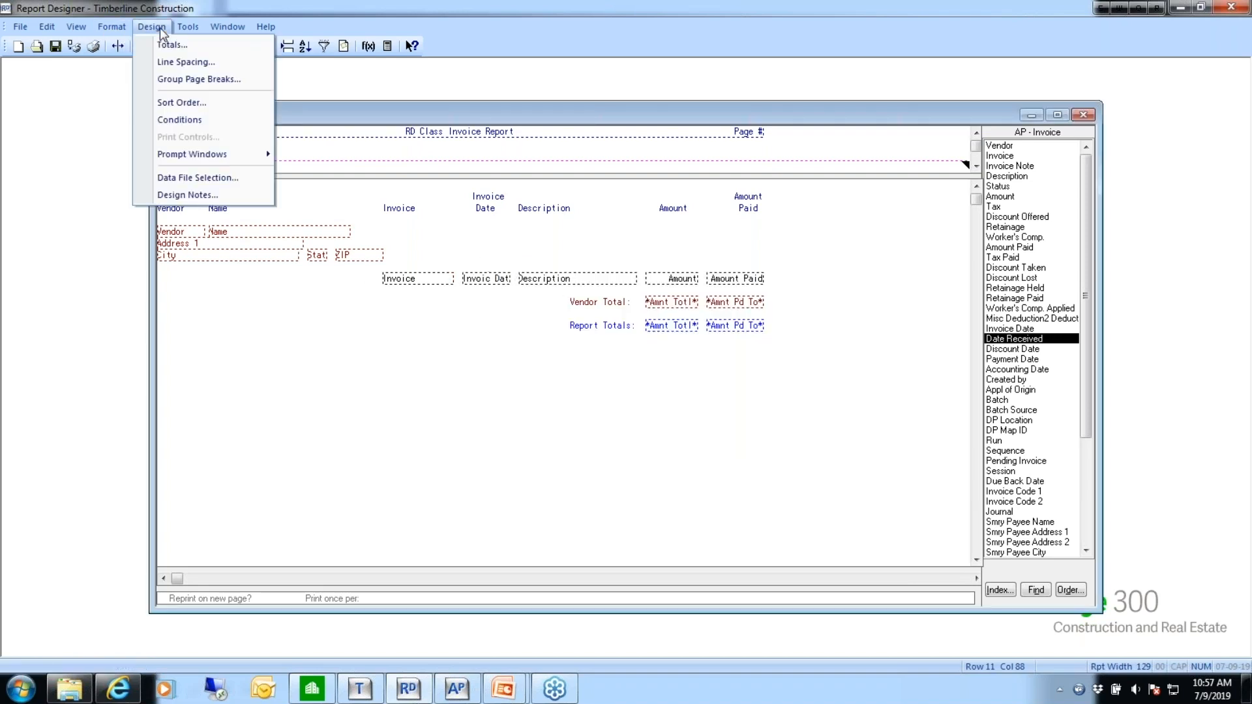
pyautogui.click(164, 79)
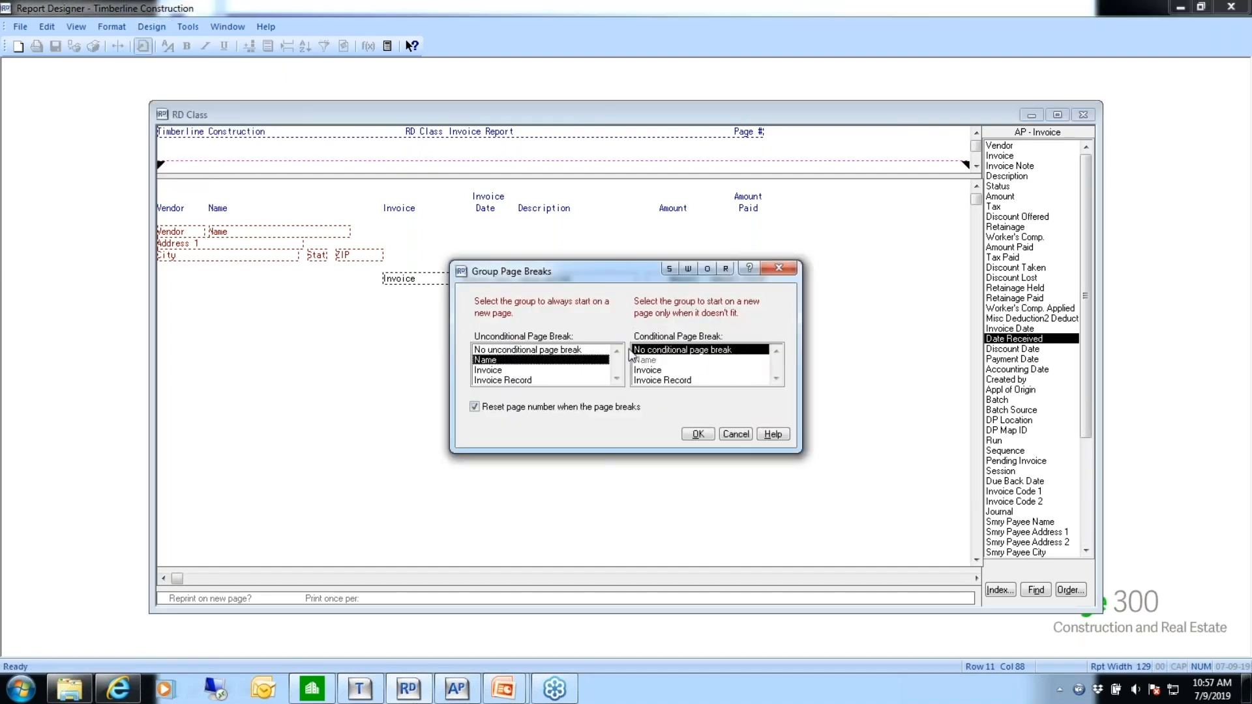
pyautogui.click(553, 351)
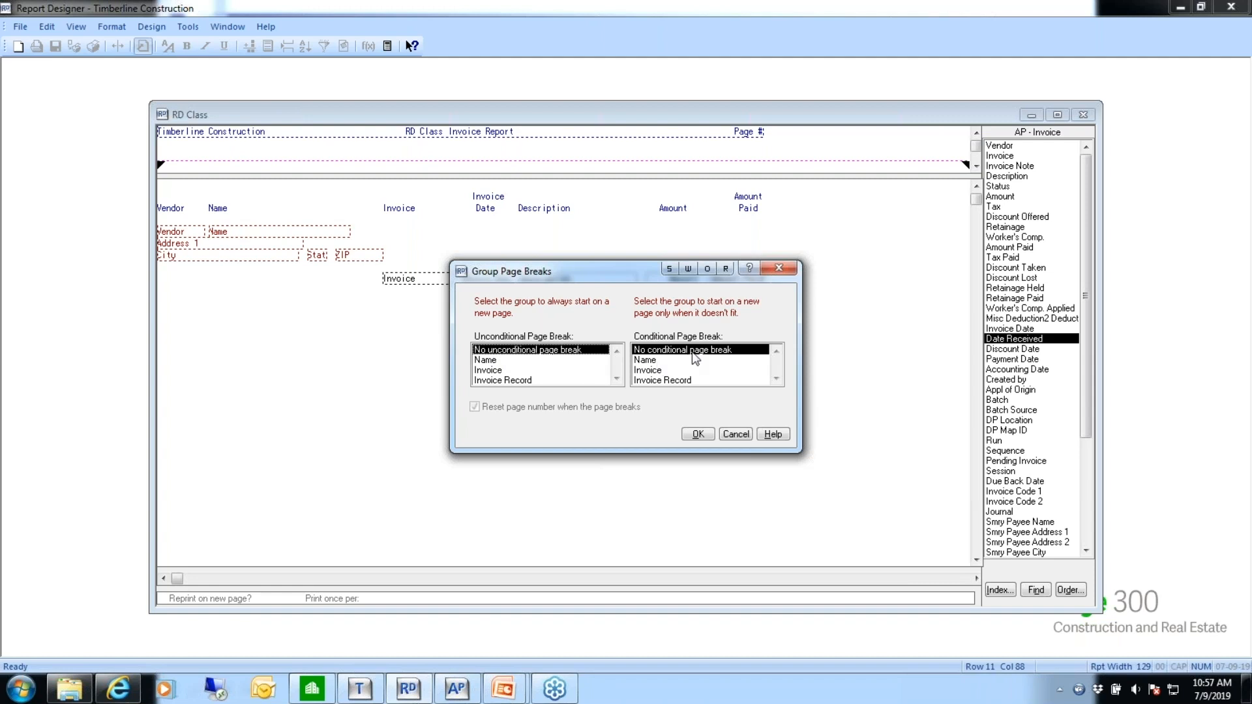
pyautogui.click(652, 361)
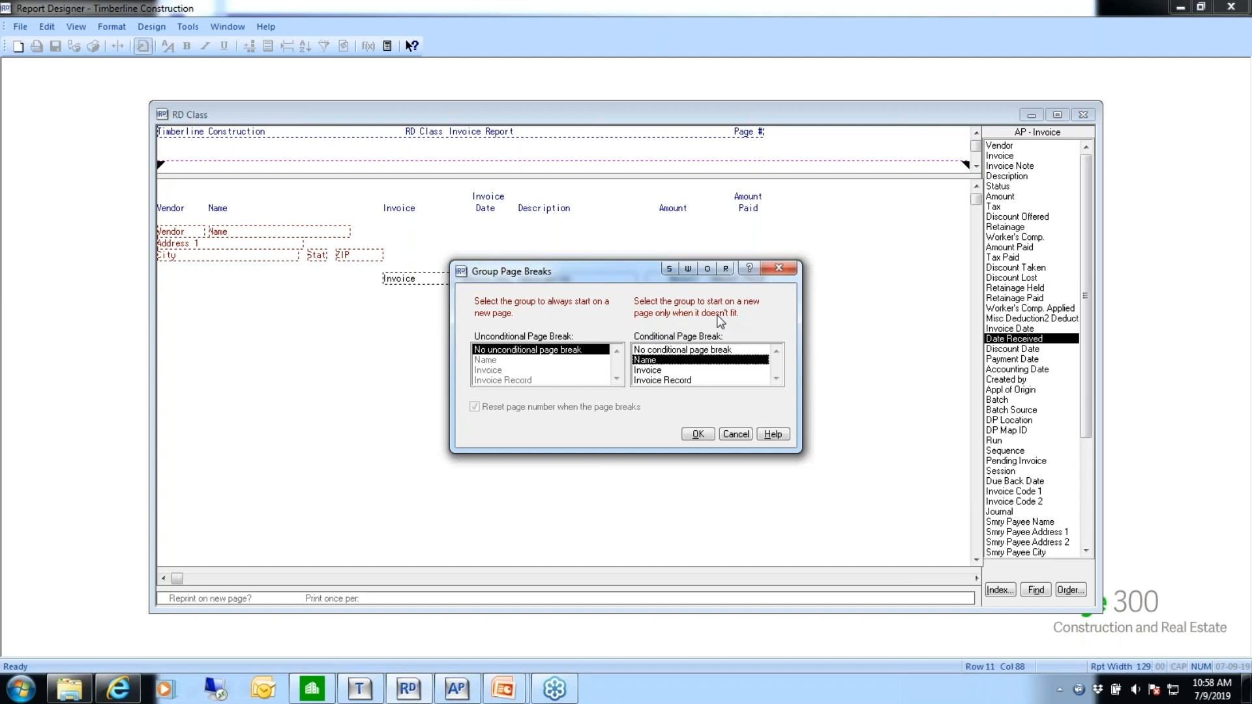
pyautogui.click(698, 433)
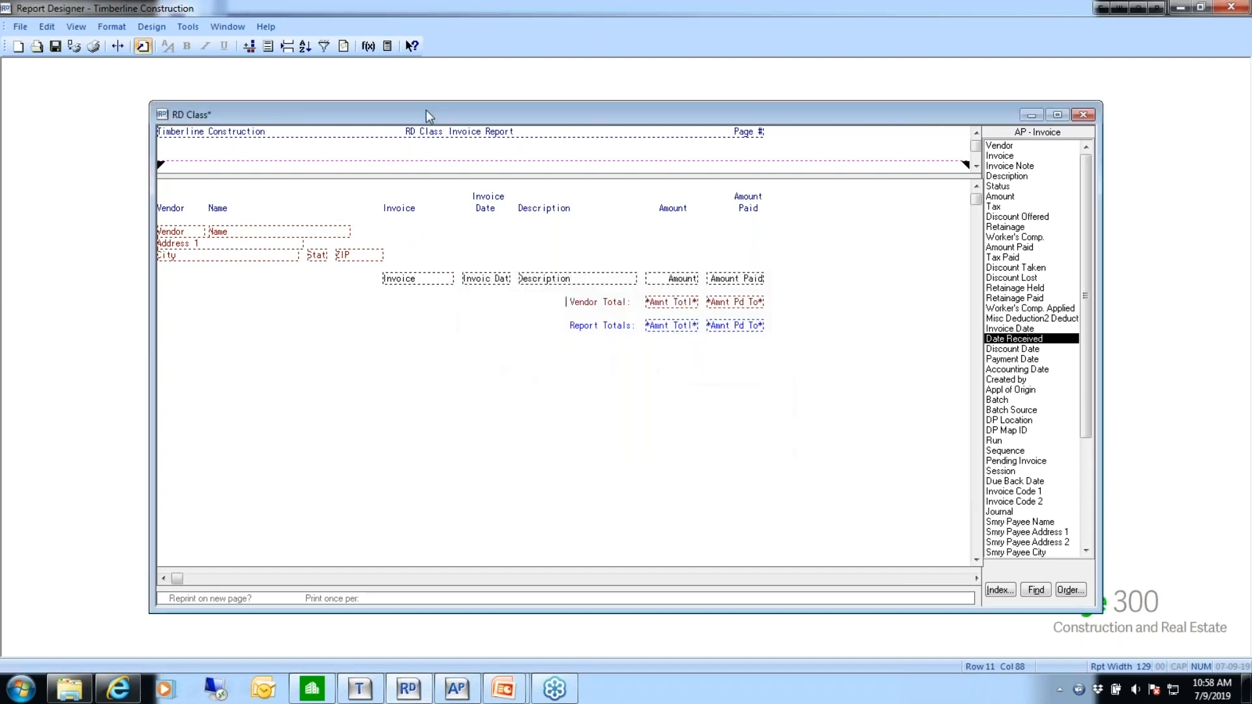
# Preview the report with the conditional page break, using the AP Master file
pyautogui.click(74, 46)
pyautogui.click(656, 359)
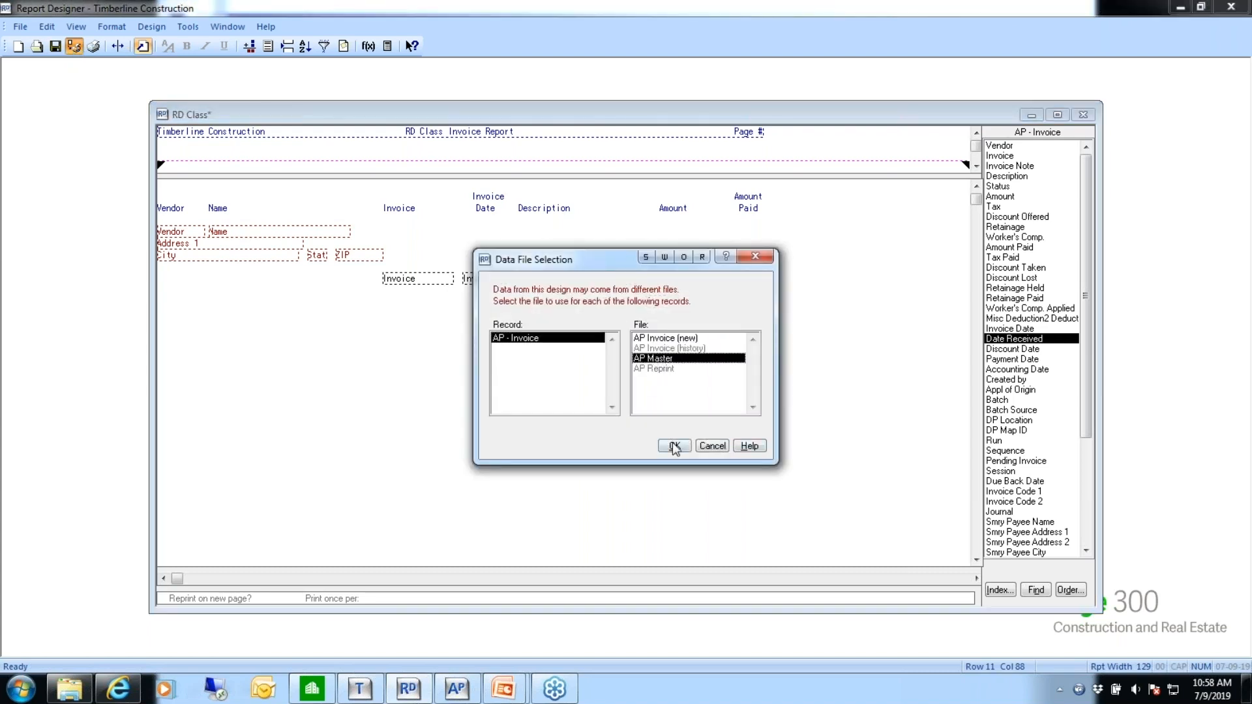
pyautogui.click(675, 447)
pyautogui.click(761, 422)
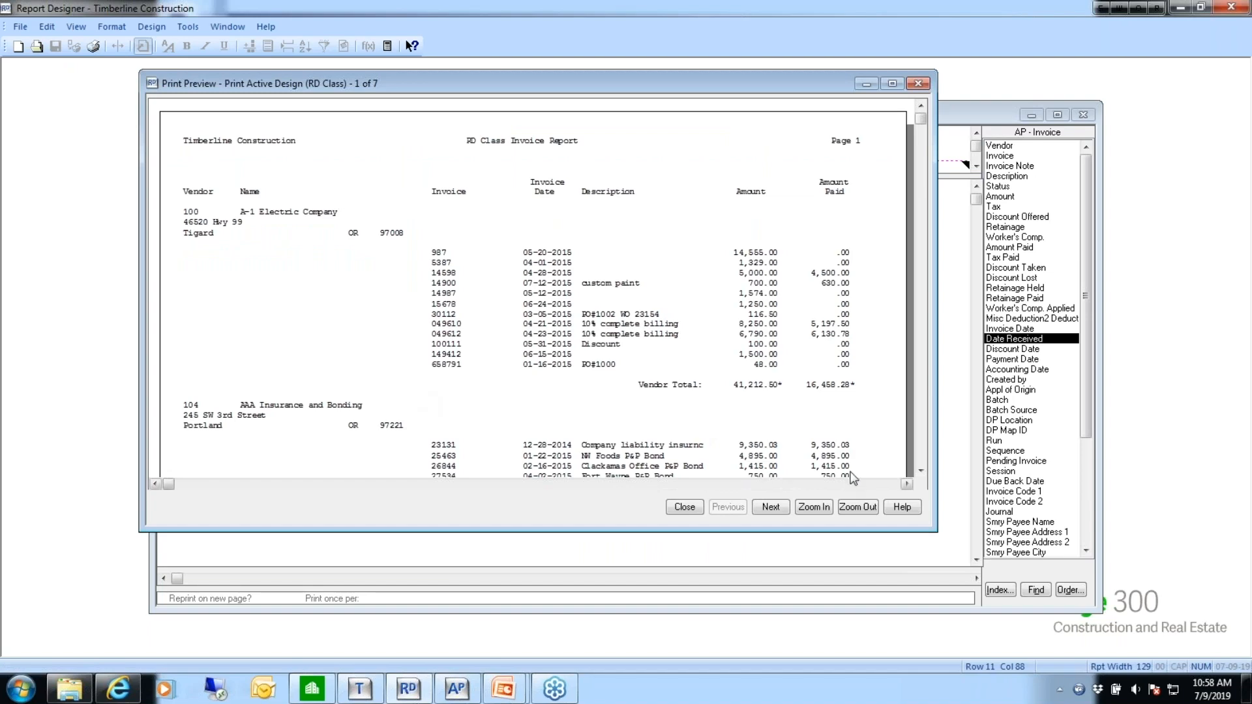
# Examine how vendor groups are kept together across the first four pages of the preview
pyautogui.click(921, 470)
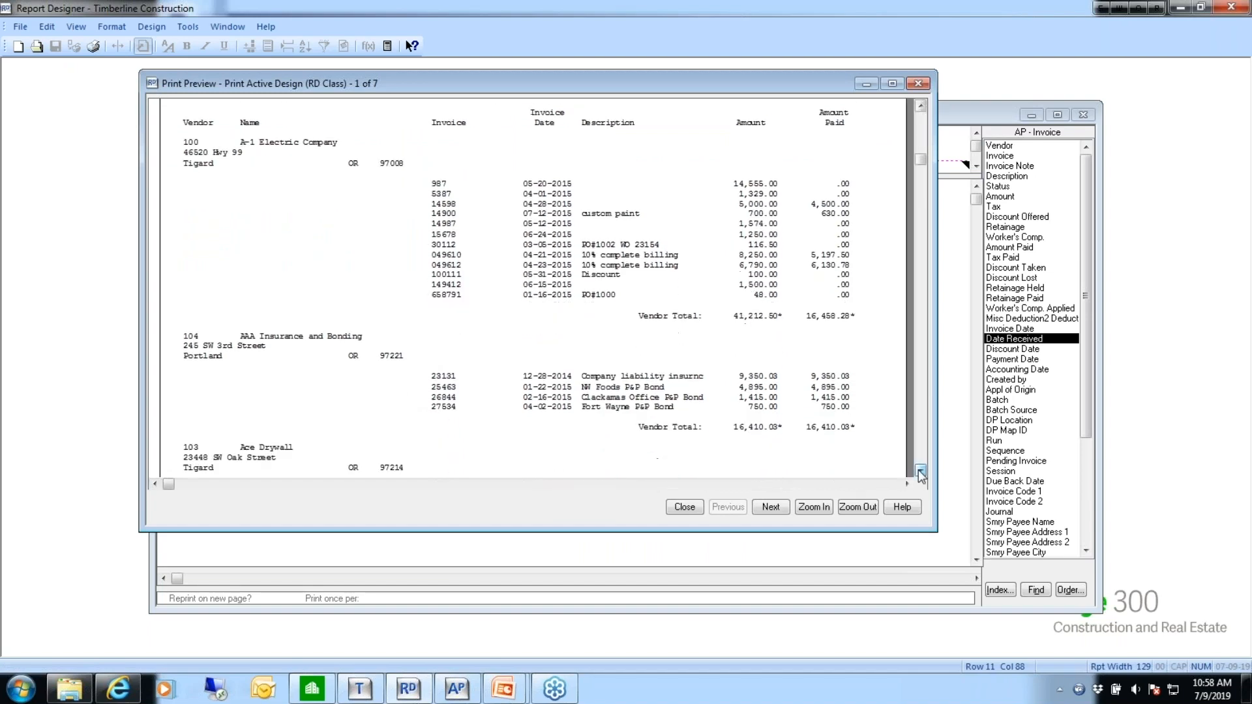
pyautogui.moveTo(920, 470); pyautogui.dragTo(920, 470)
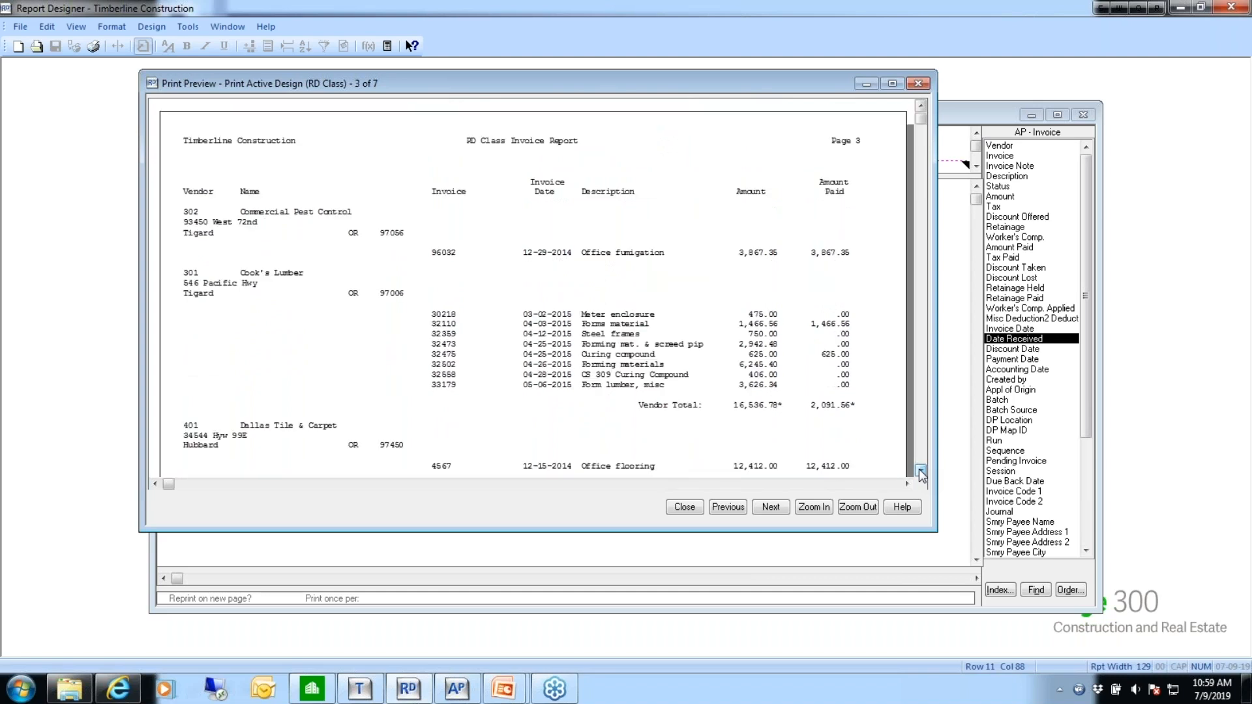
pyautogui.moveTo(920, 470); pyautogui.dragTo(920, 470)
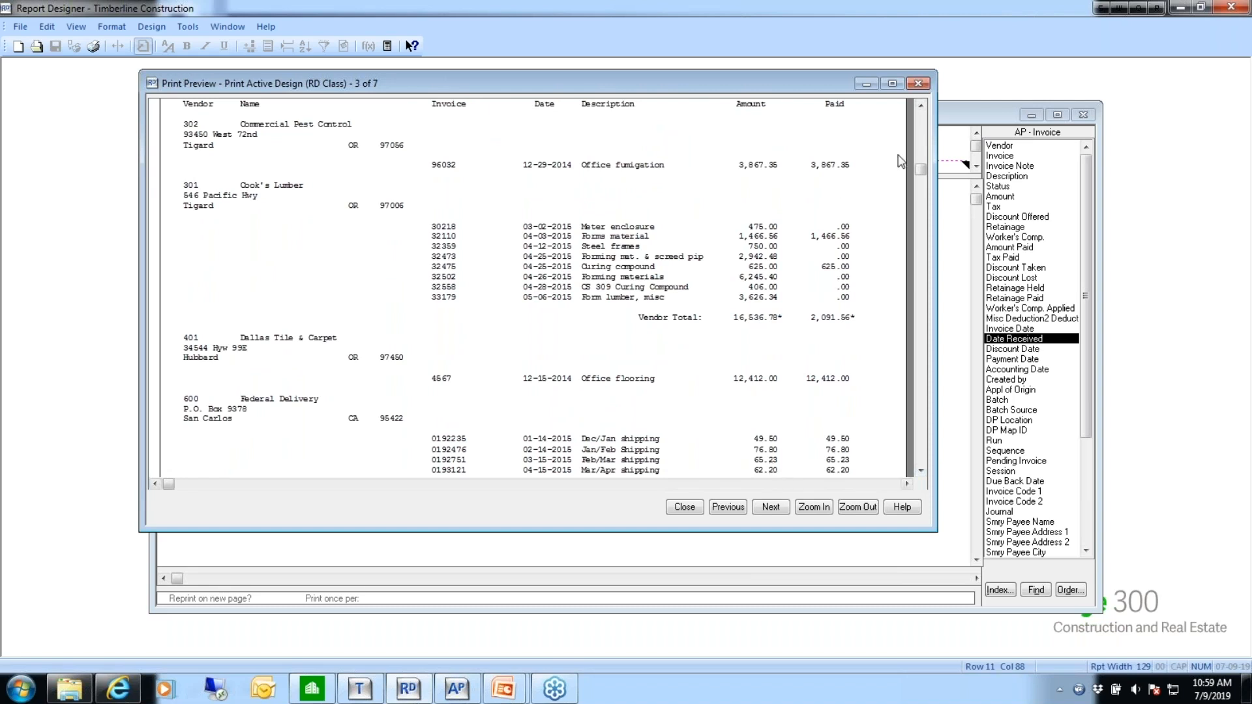
pyautogui.moveTo(922, 106); pyautogui.dragTo(922, 106)
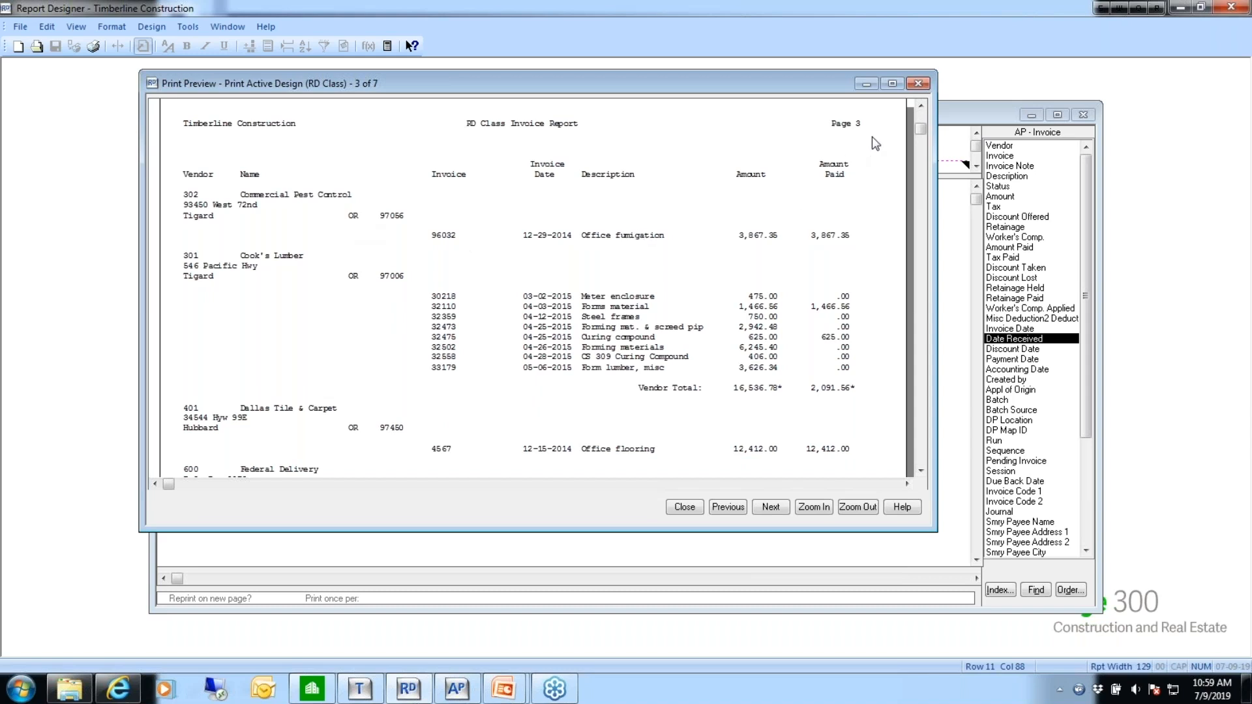
pyautogui.click(922, 104)
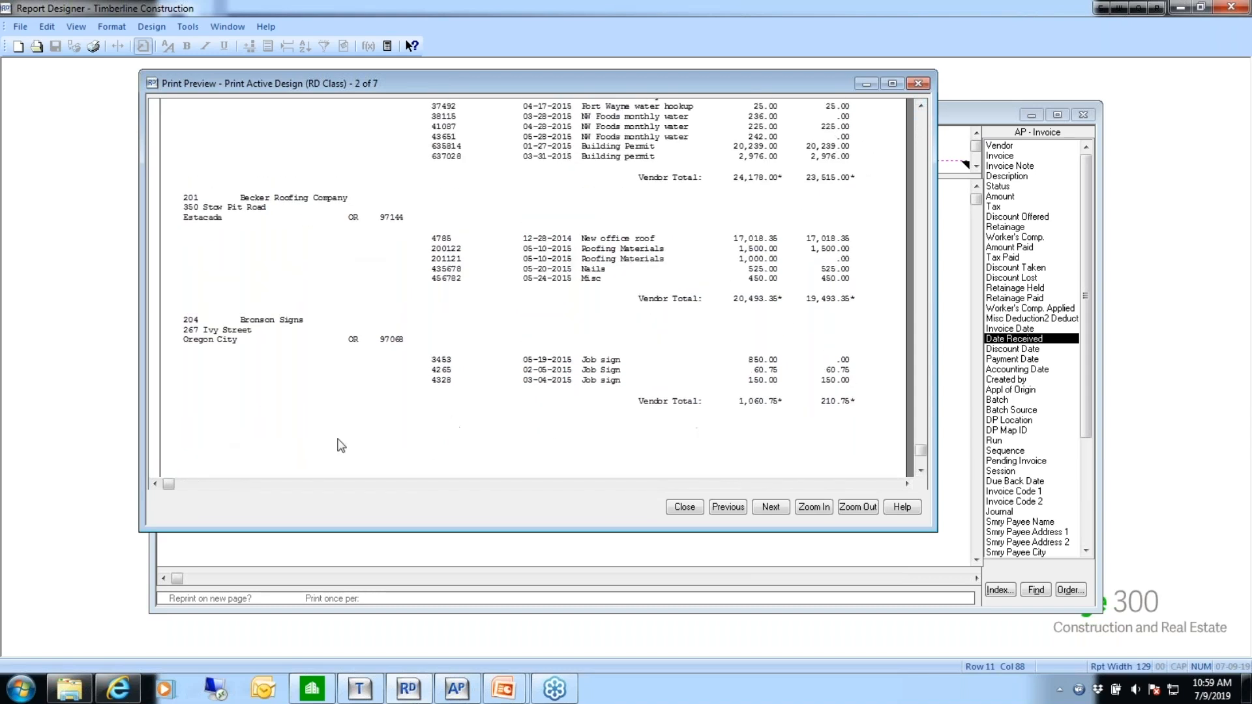
pyautogui.click(921, 470)
pyautogui.click(921, 470)
pyautogui.moveTo(921, 470); pyautogui.dragTo(920, 472)
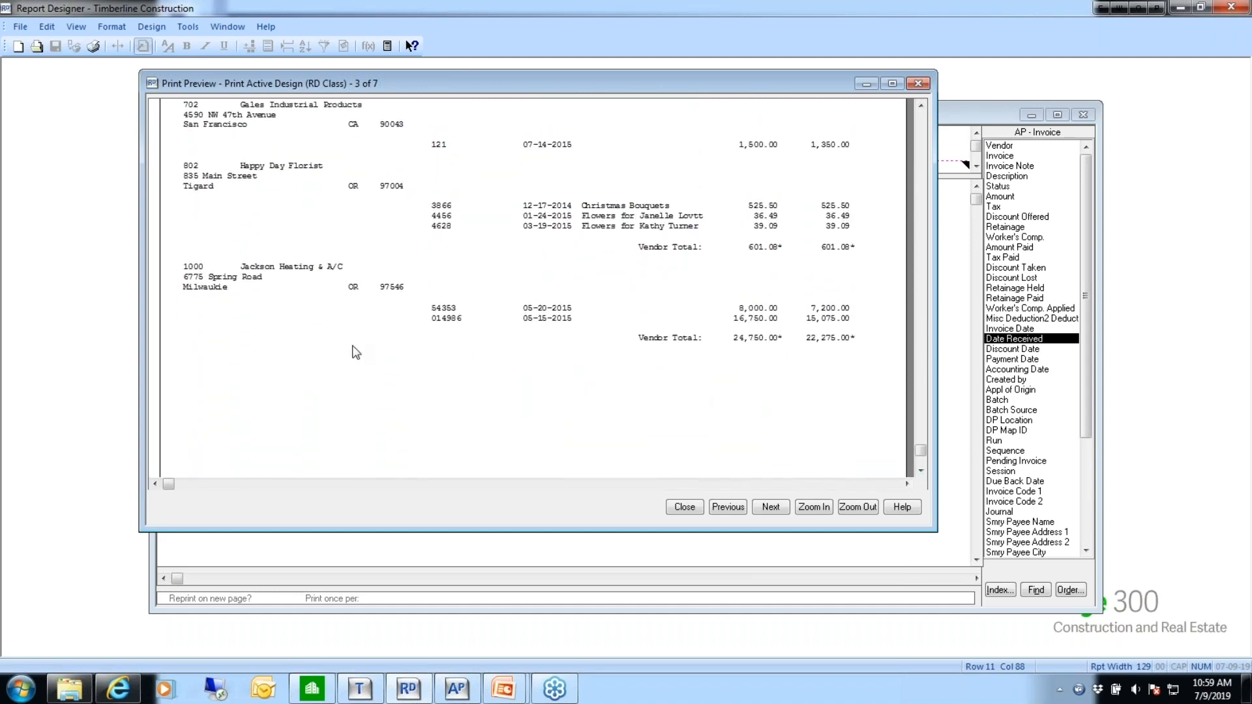
pyautogui.click(921, 471)
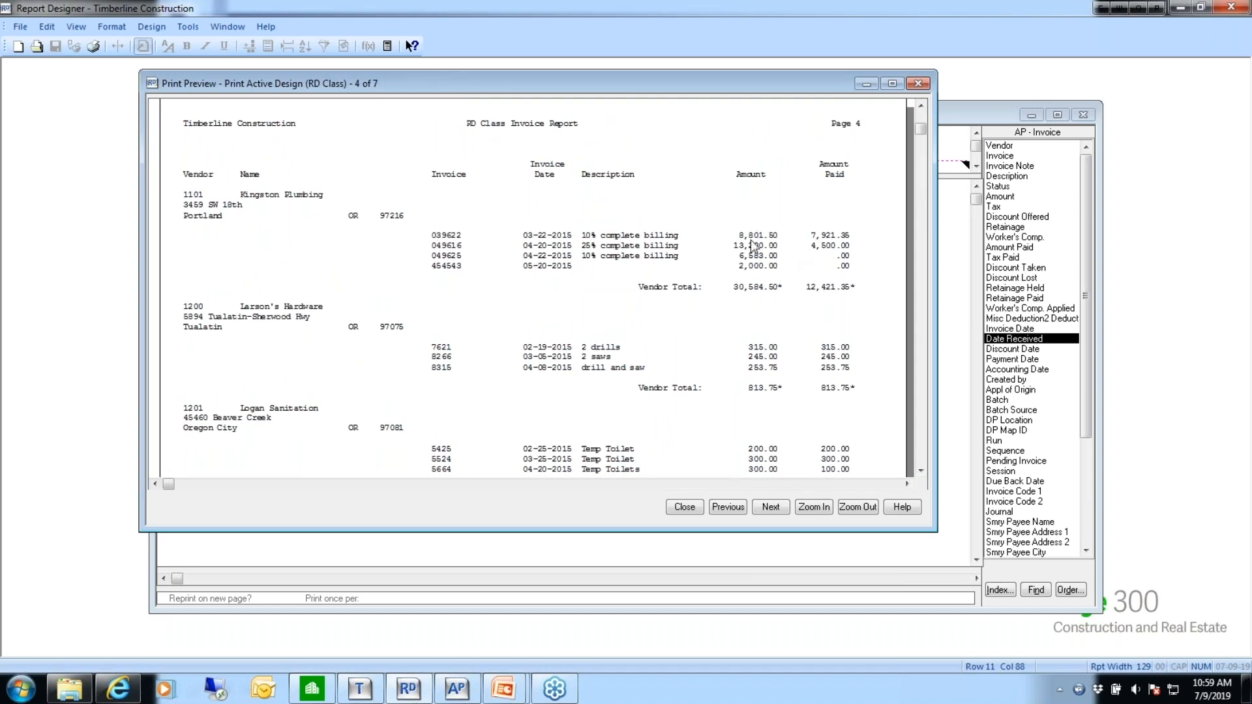
# Compare the end of page 3 with the first vendor on page 4, and close the preview and print selection
pyautogui.click(920, 107)
pyautogui.click(920, 106)
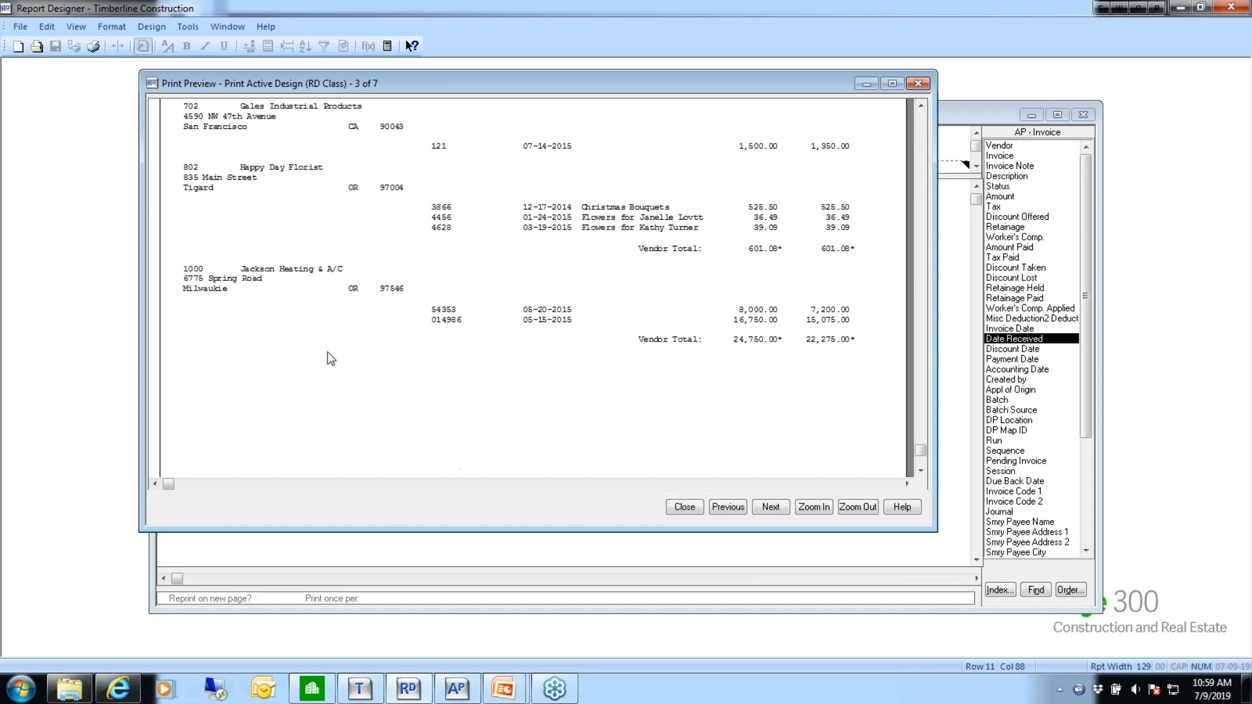
pyautogui.click(920, 471)
pyautogui.click(921, 470)
pyautogui.click(921, 471)
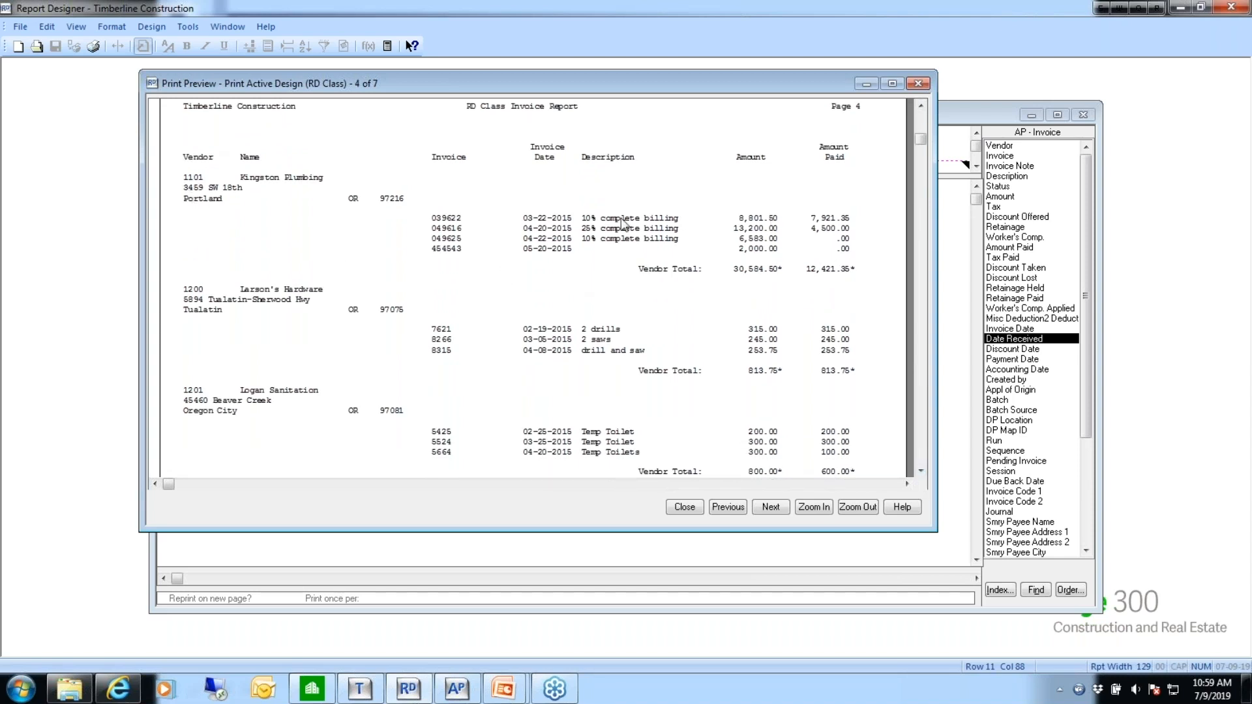
pyautogui.click(682, 507)
pyautogui.click(605, 424)
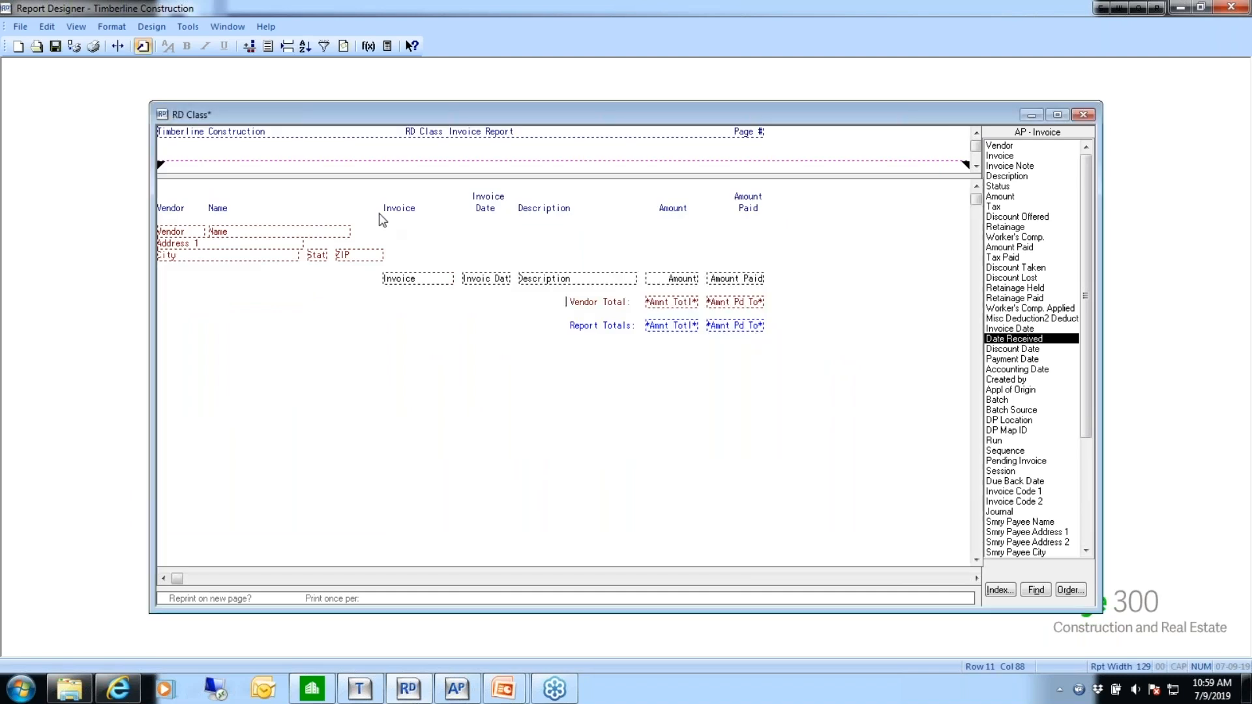
# Switch the group page breaks to no conditional break and an unconditional break on Name, and save the design
pyautogui.click(149, 28)
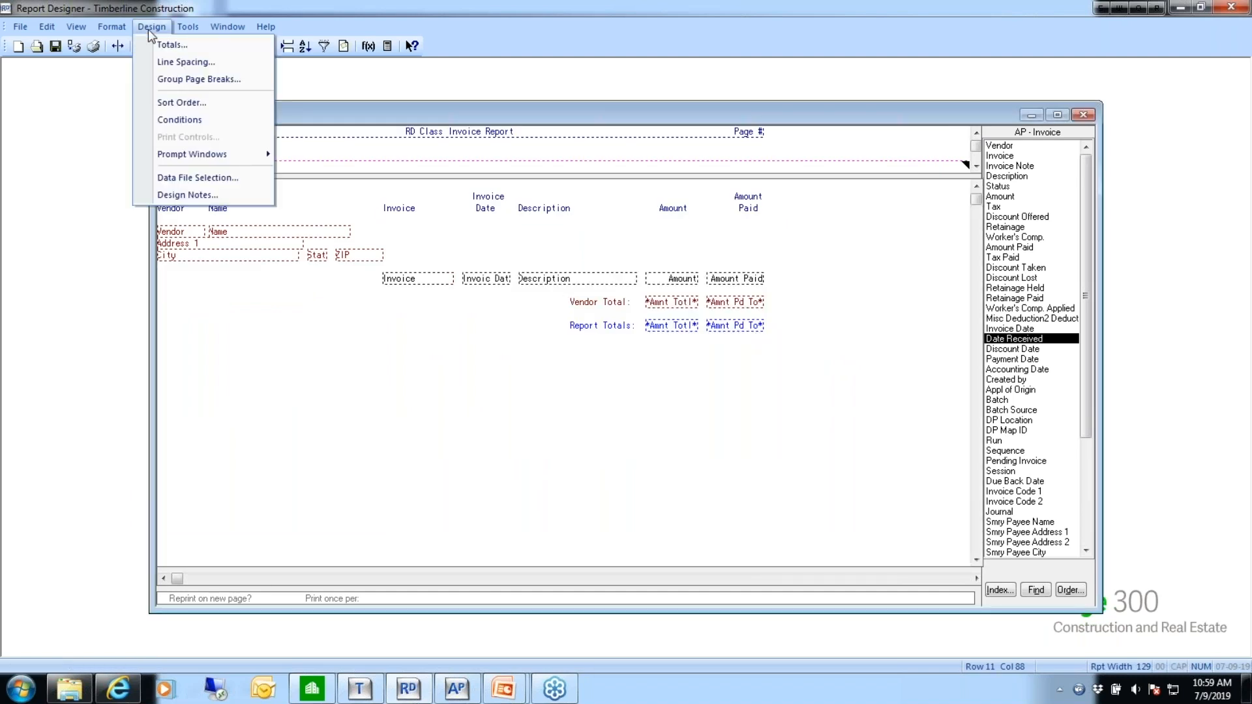
pyautogui.click(196, 80)
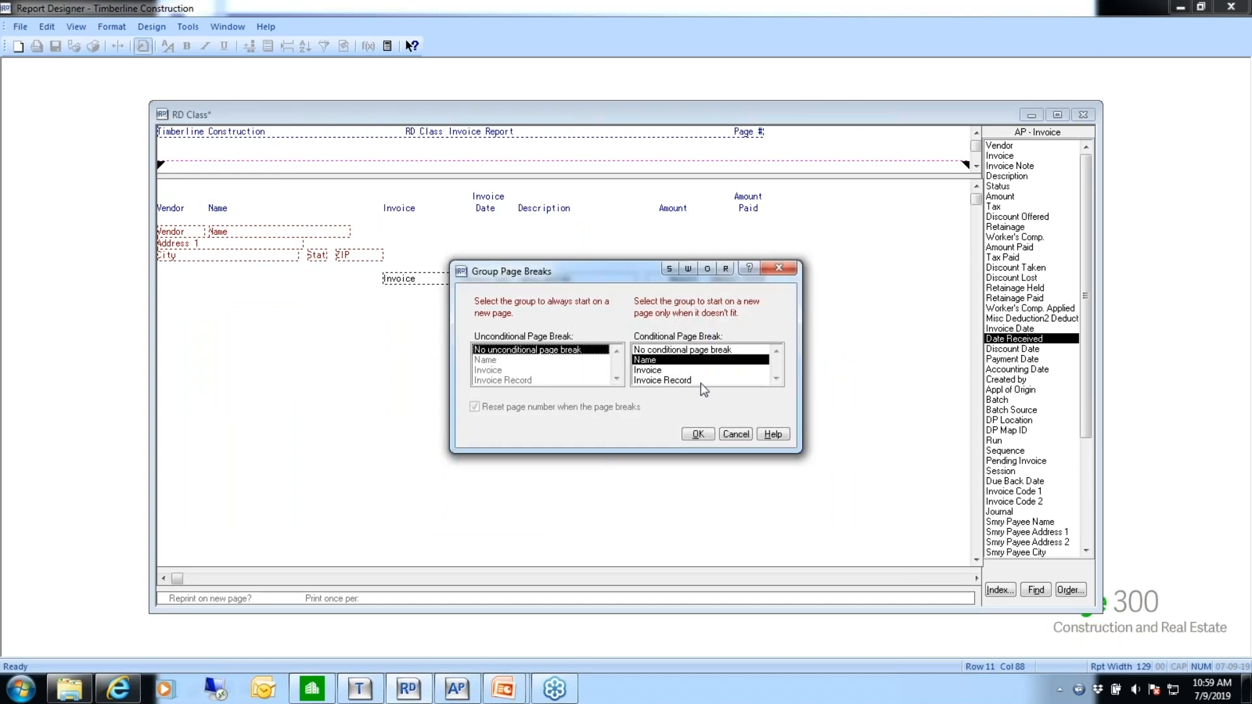
pyautogui.click(646, 350)
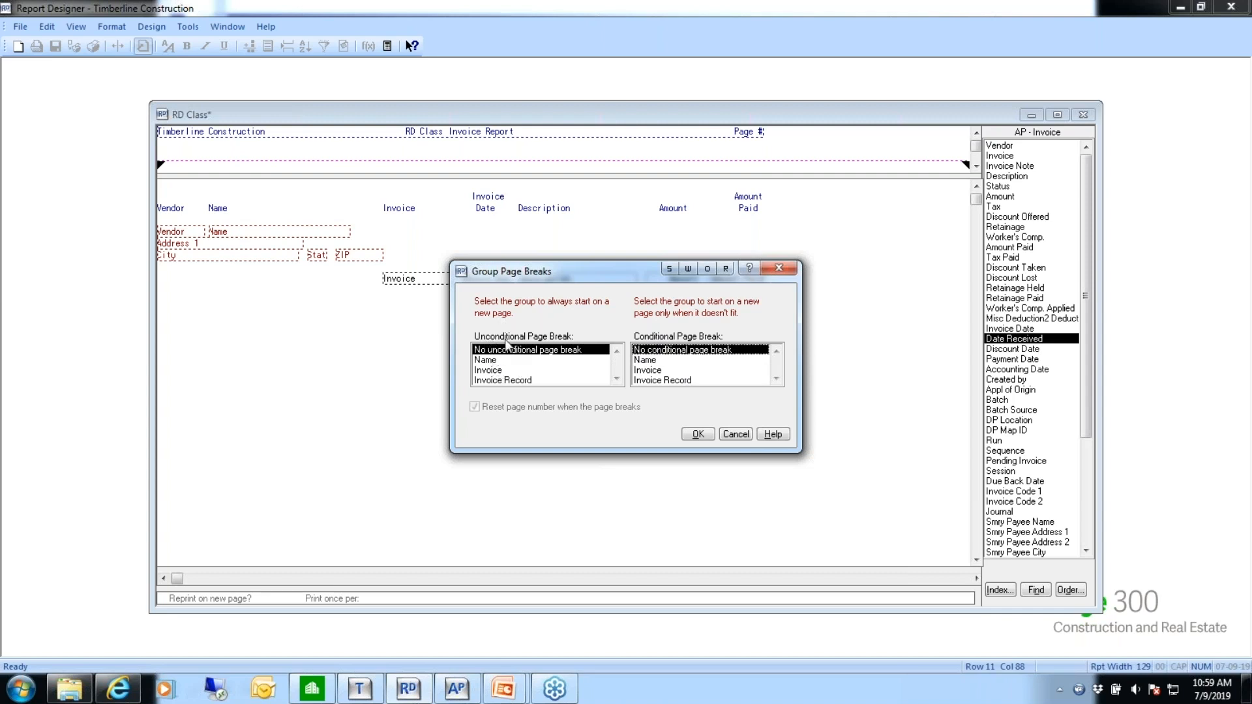
pyautogui.click(494, 362)
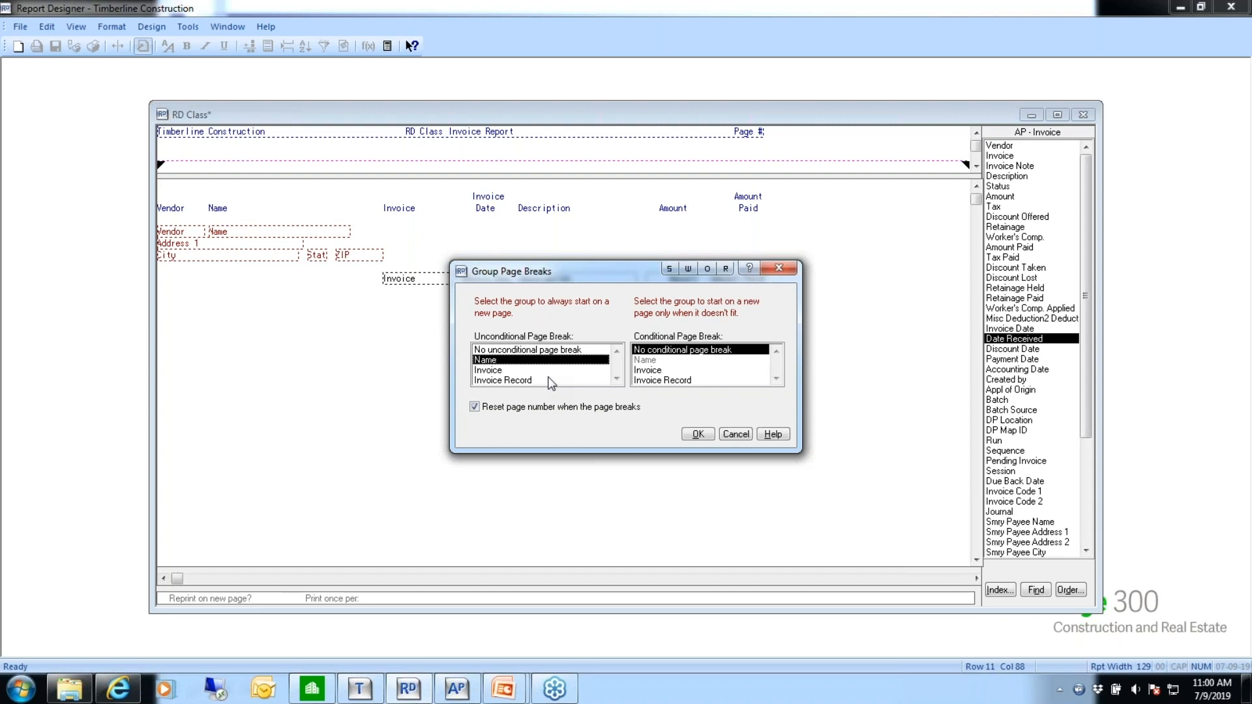
pyautogui.click(697, 434)
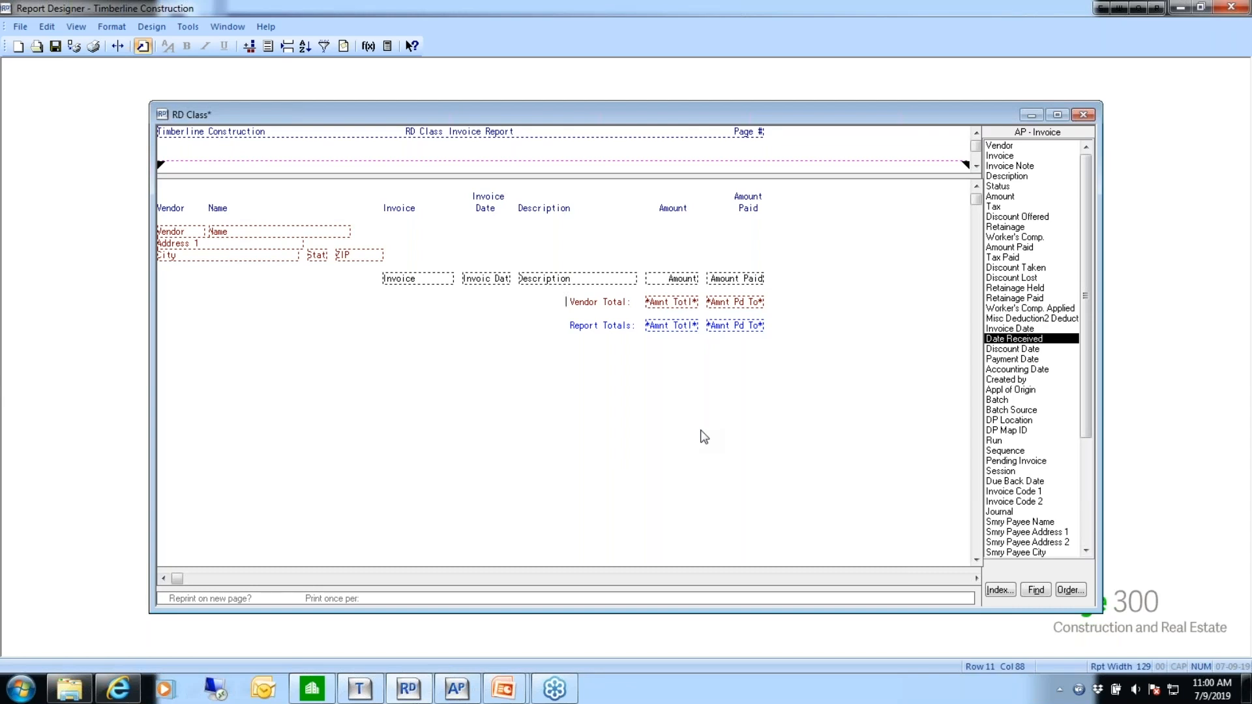
pyautogui.click(55, 45)
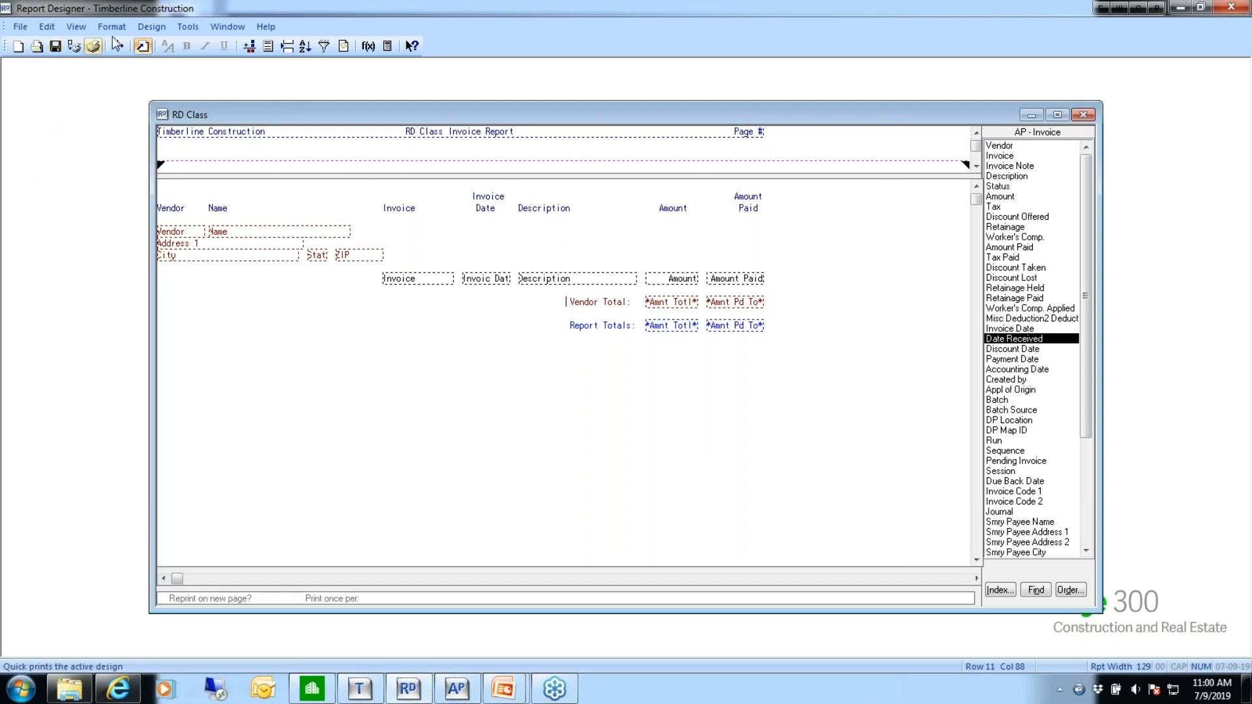
# Add a report condition that the AP - Vendor field Type is equal to Subcontractor, and save the design
pyautogui.click(155, 28)
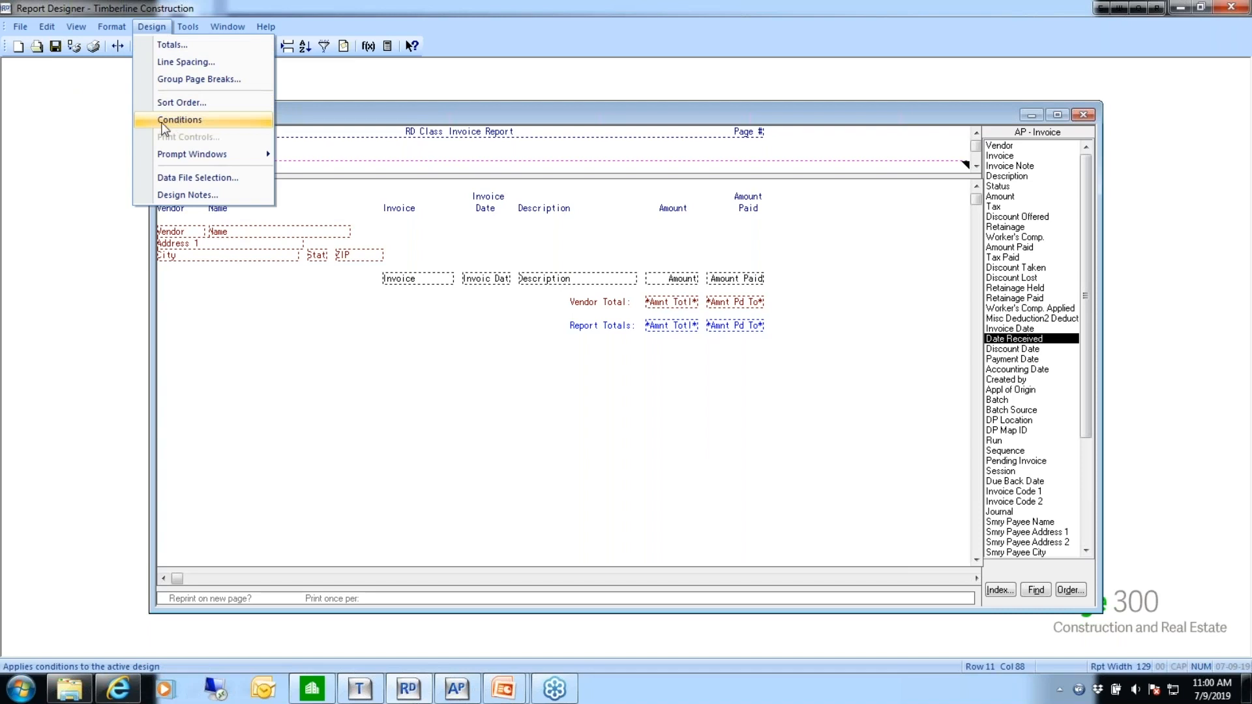
pyautogui.click(167, 122)
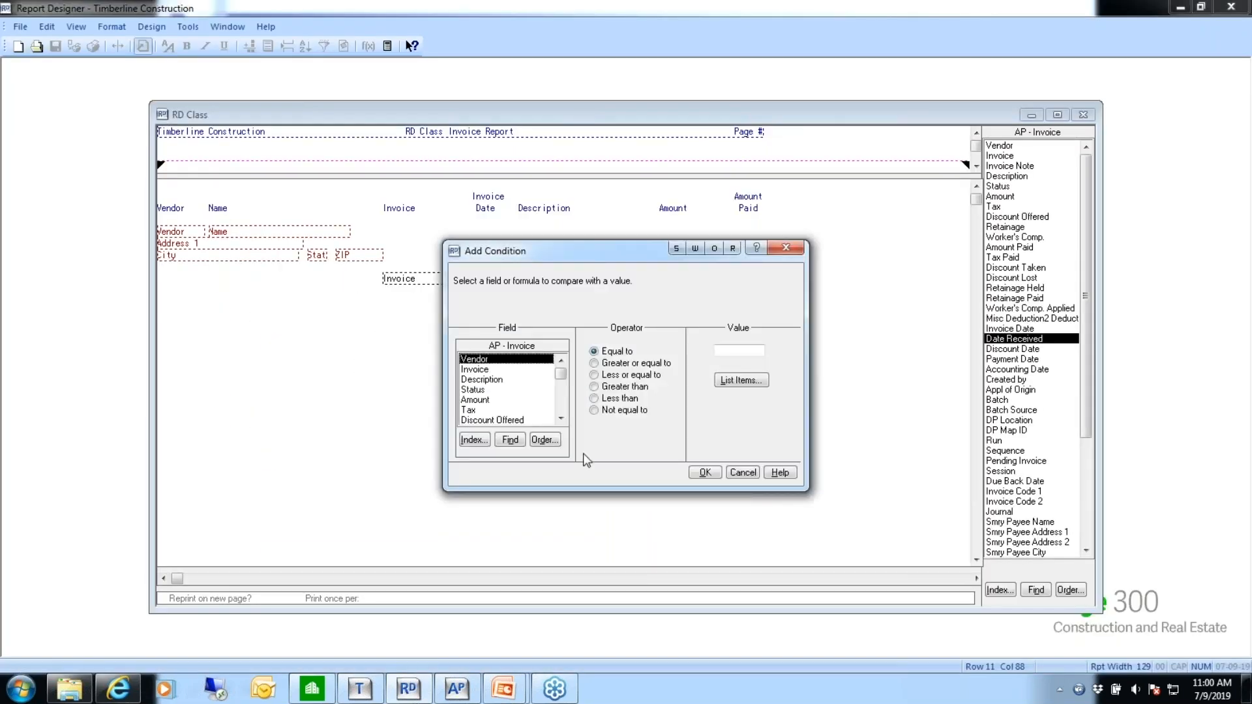
pyautogui.click(473, 440)
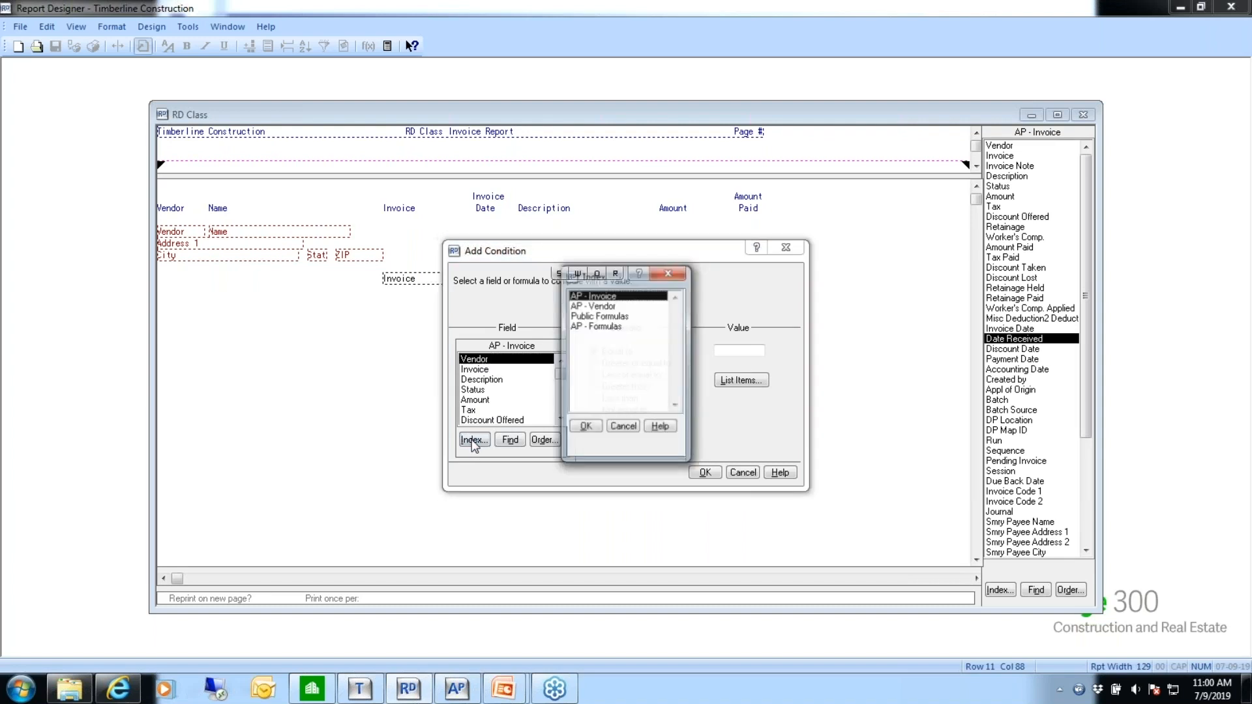
pyautogui.click(600, 306)
pyautogui.click(585, 427)
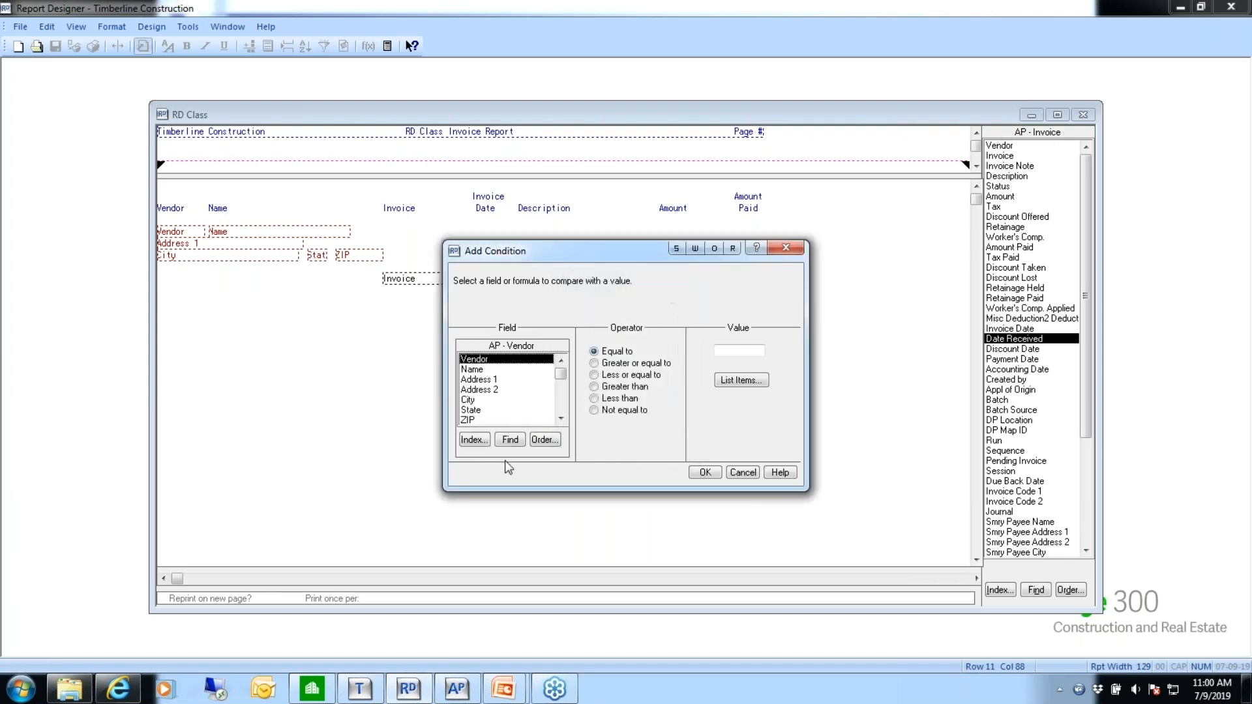
pyautogui.click(560, 418)
pyautogui.click(560, 418)
pyautogui.click(560, 418)
pyautogui.click(560, 418)
pyautogui.click(561, 418)
pyautogui.click(561, 418)
pyautogui.click(561, 419)
pyautogui.click(561, 419)
pyautogui.click(560, 419)
pyautogui.click(561, 419)
pyautogui.click(475, 399)
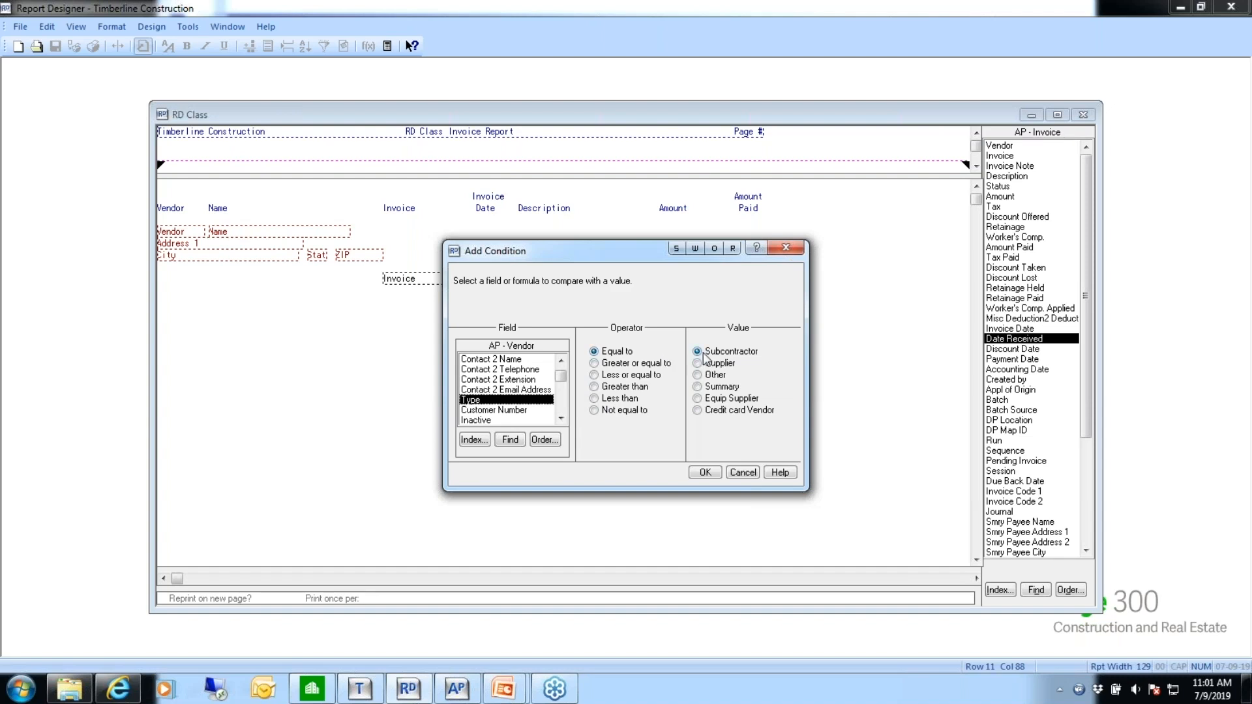
pyautogui.click(705, 472)
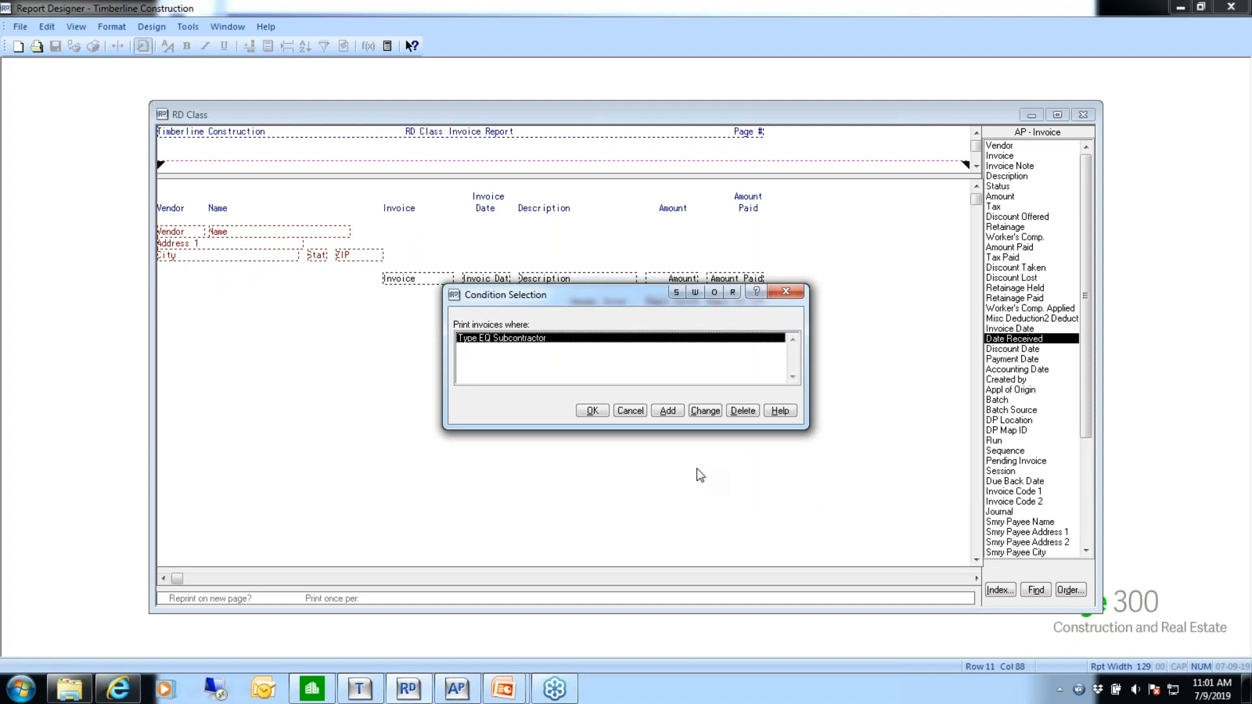
pyautogui.click(592, 410)
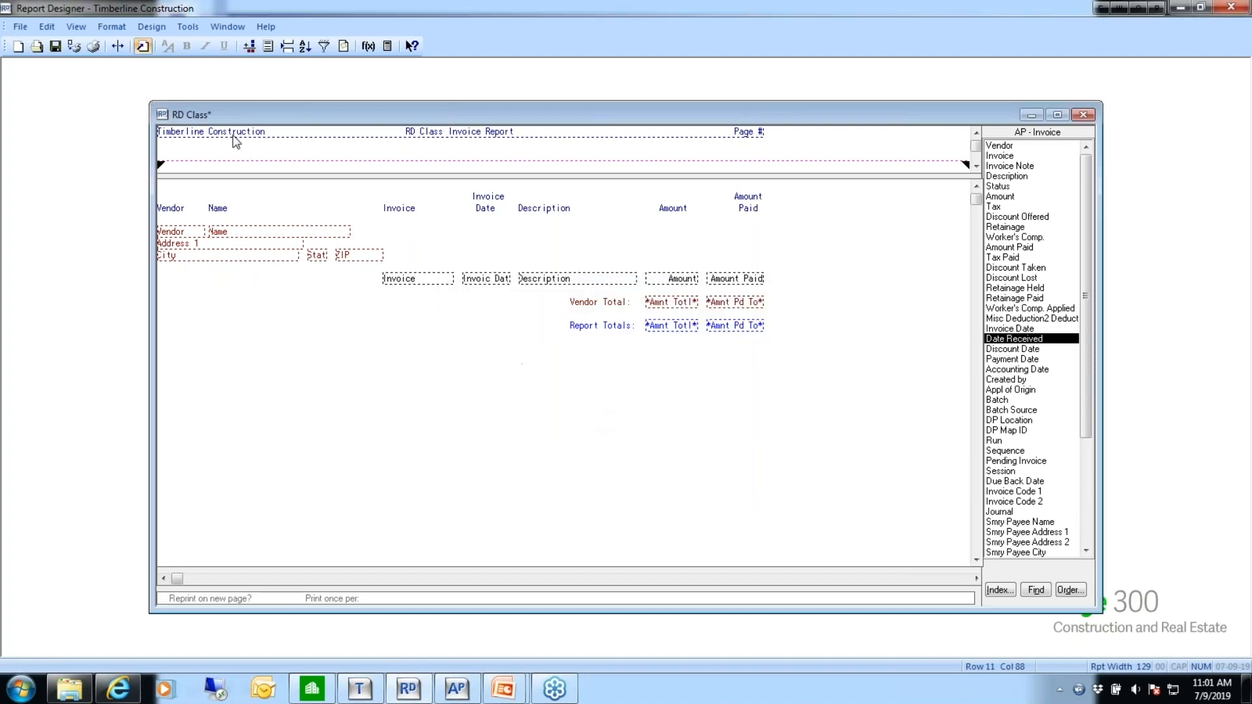
pyautogui.click(55, 45)
# Preview the report using the AP Master file, check the first two pages, and close the preview and print selection
pyautogui.click(73, 45)
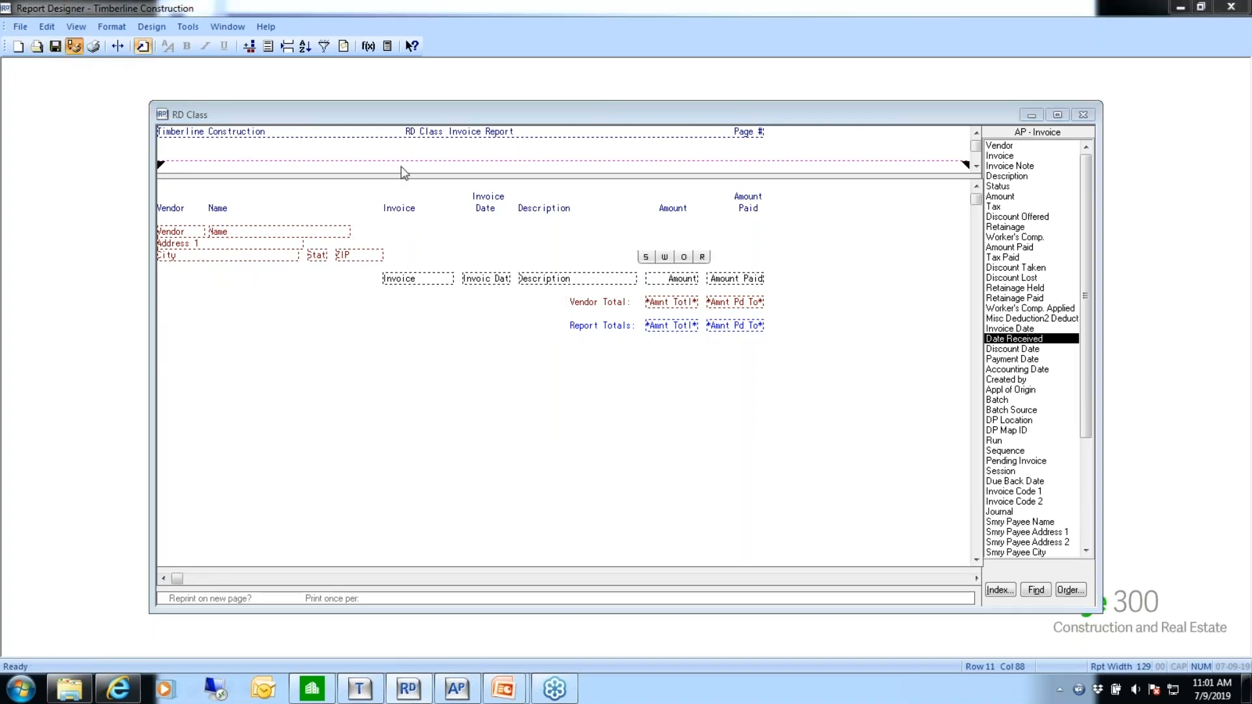
pyautogui.click(646, 358)
pyautogui.click(681, 445)
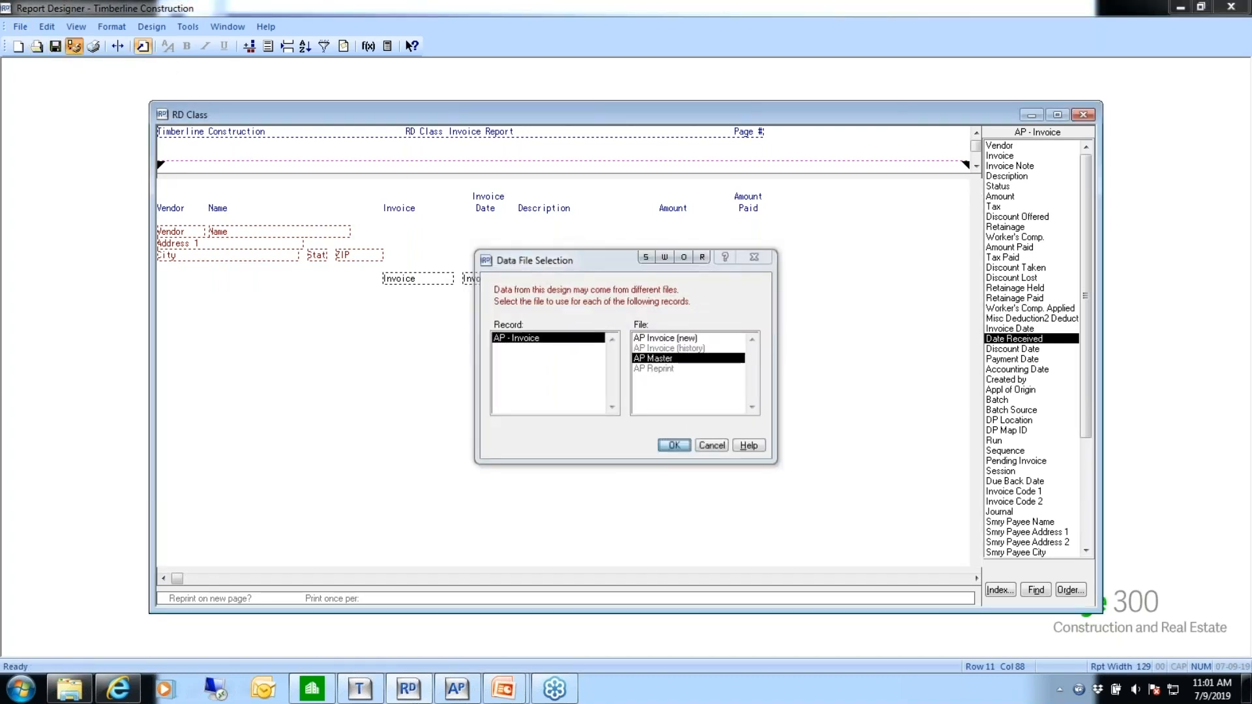
pyautogui.click(698, 425)
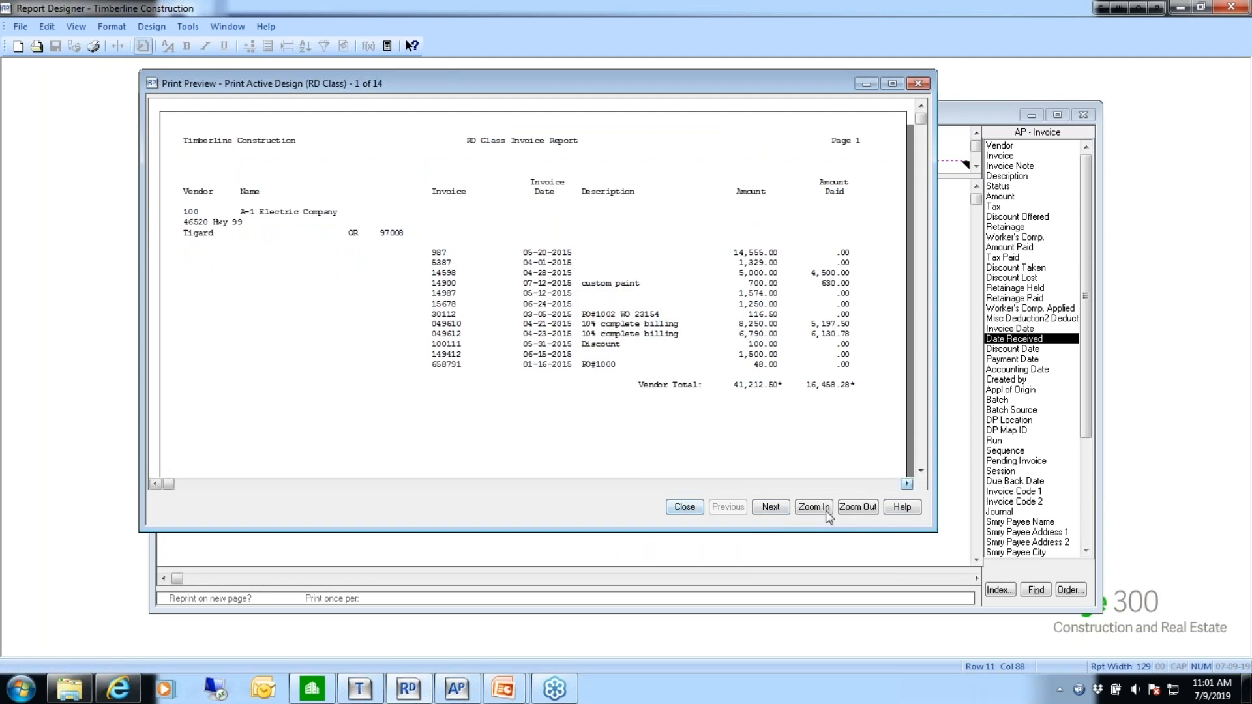
pyautogui.click(770, 507)
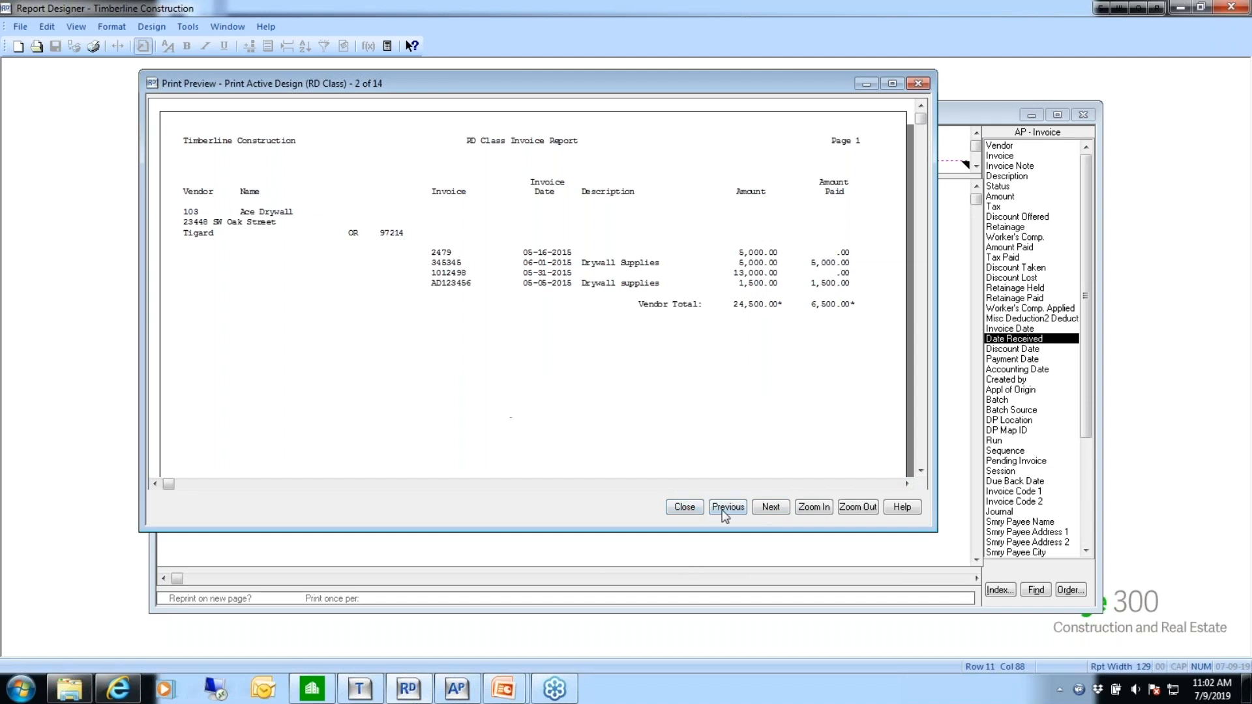
pyautogui.click(685, 508)
pyautogui.click(612, 428)
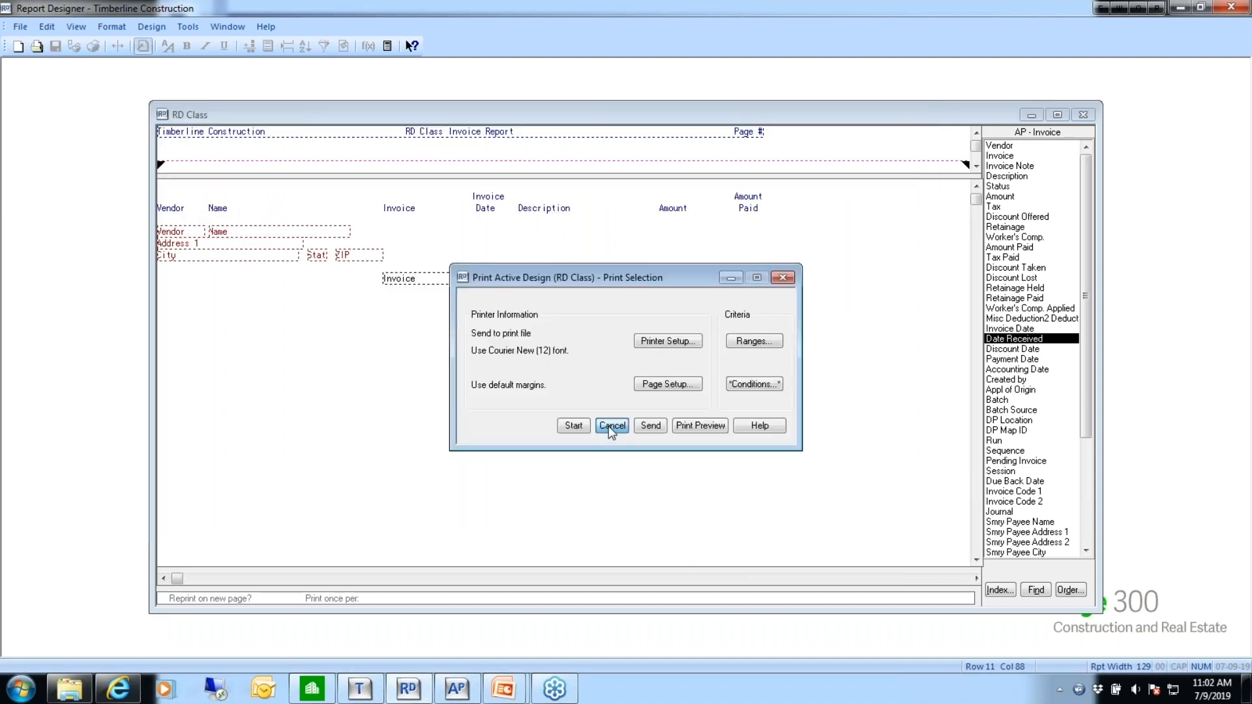
# Set the group page breaks to no unconditional page break
pyautogui.click(147, 29)
pyautogui.click(173, 79)
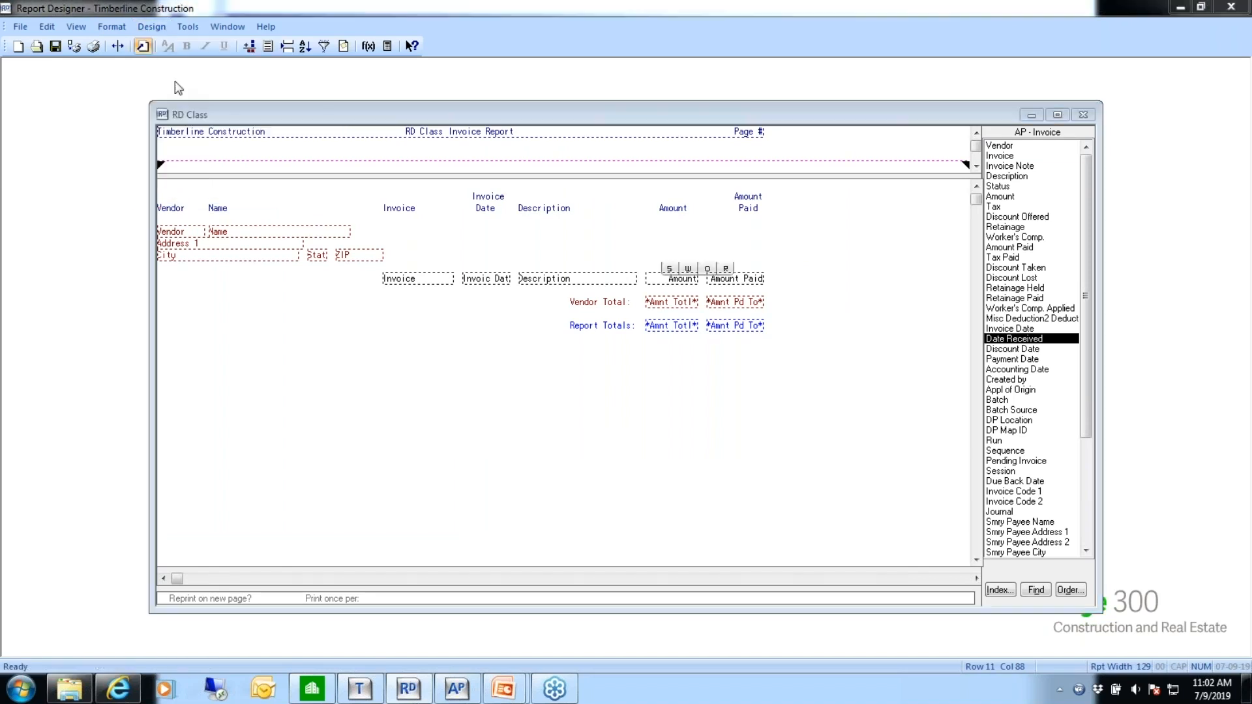
pyautogui.click(517, 350)
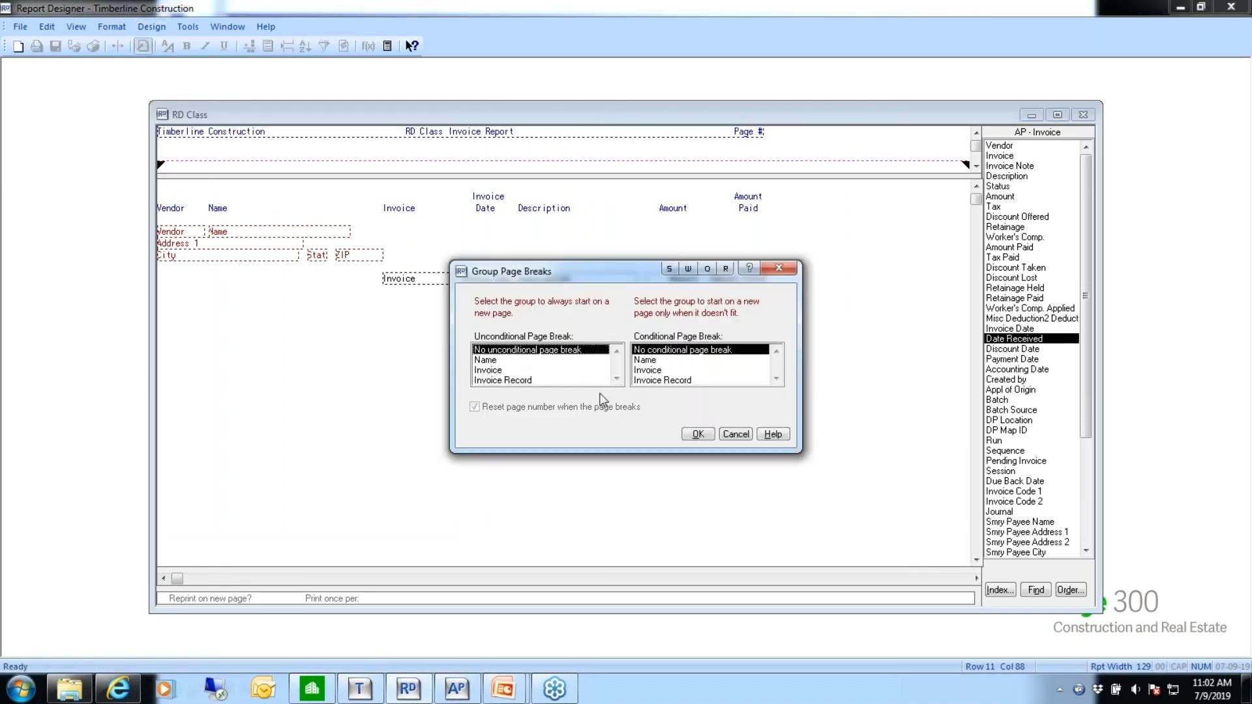
pyautogui.click(694, 434)
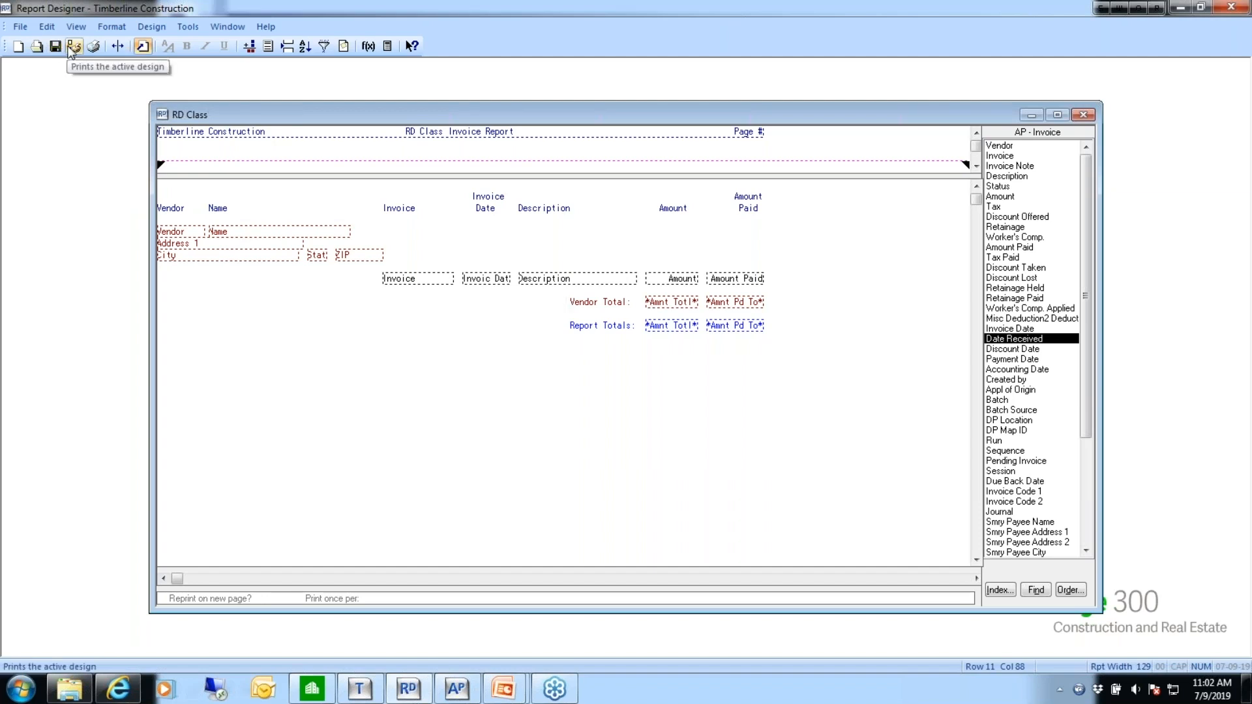
# Preview the report without group page breaks, using the AP Master file
pyautogui.click(656, 357)
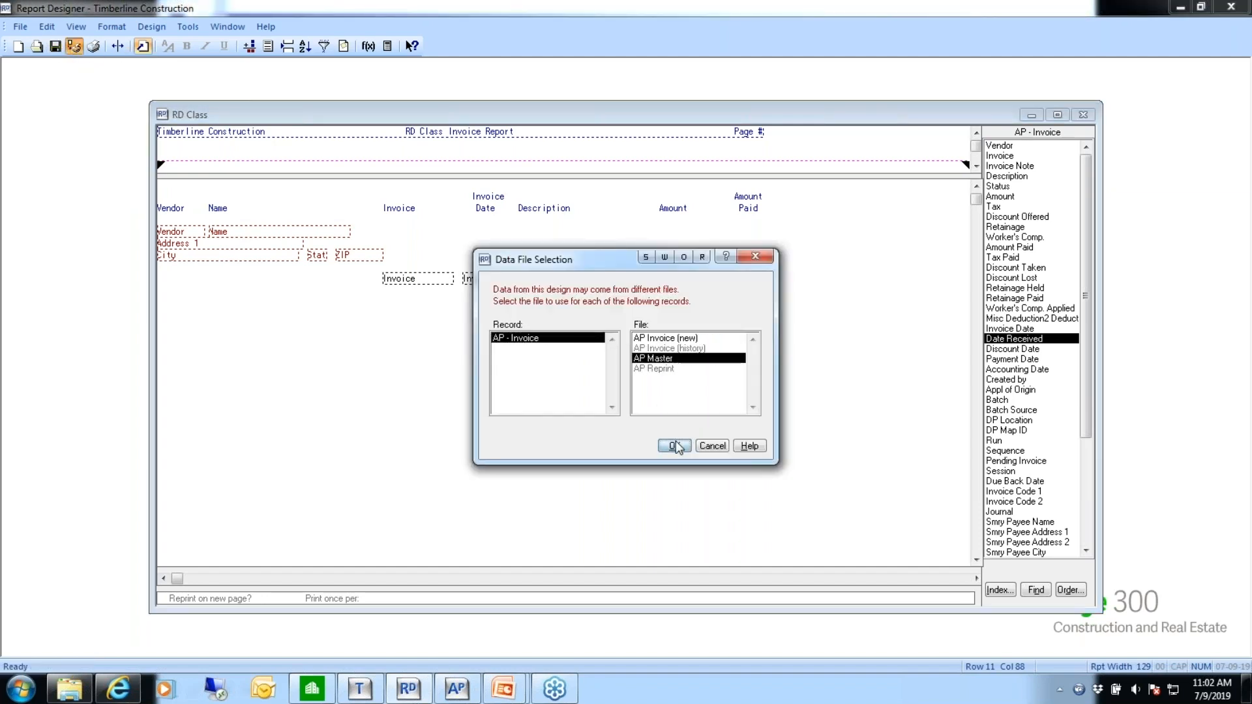
pyautogui.click(673, 445)
pyautogui.click(699, 423)
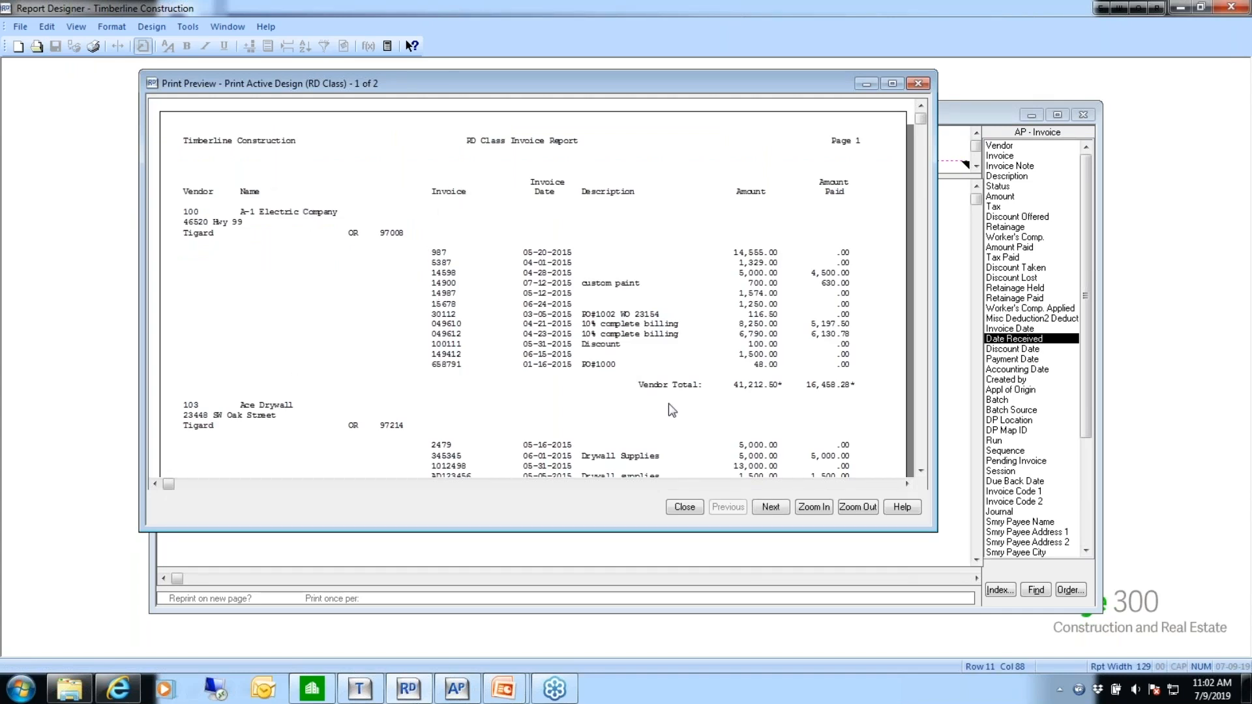
# Examine the subcontractor vendors and their invoices on page 1, and close the preview and print selection
pyautogui.click(920, 470)
pyautogui.click(920, 470)
pyautogui.click(920, 470)
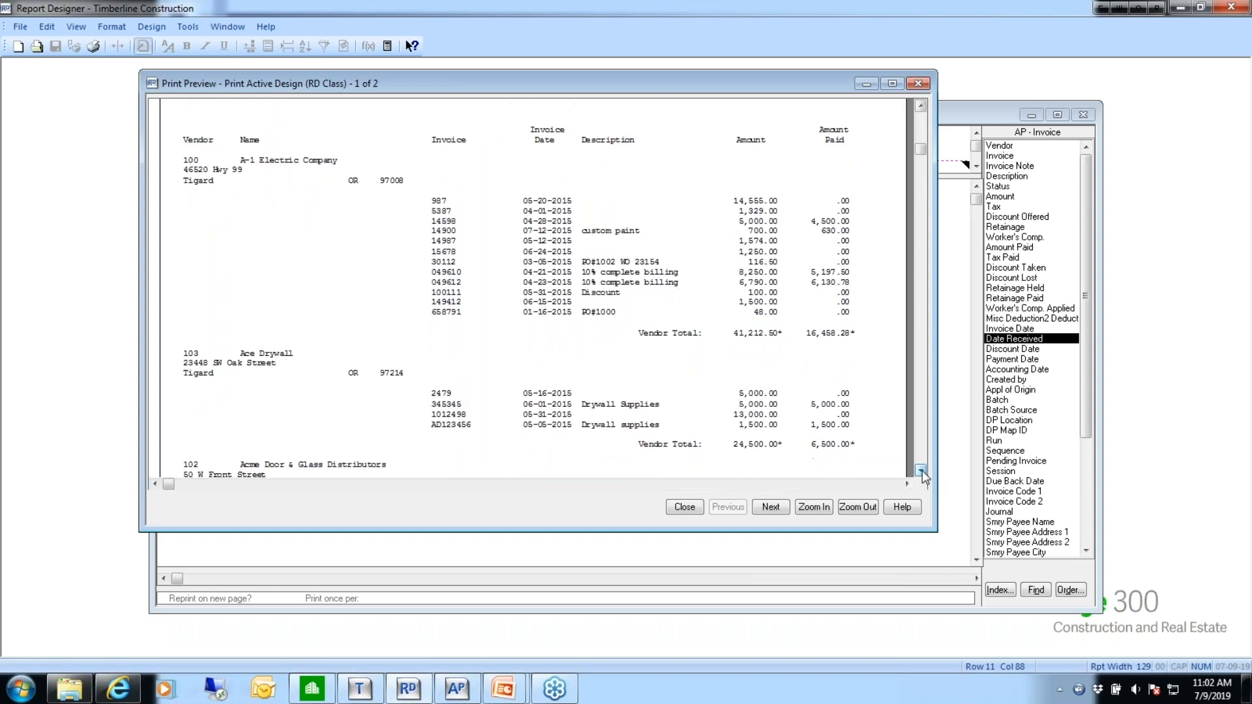
pyautogui.click(920, 470)
pyautogui.click(920, 470)
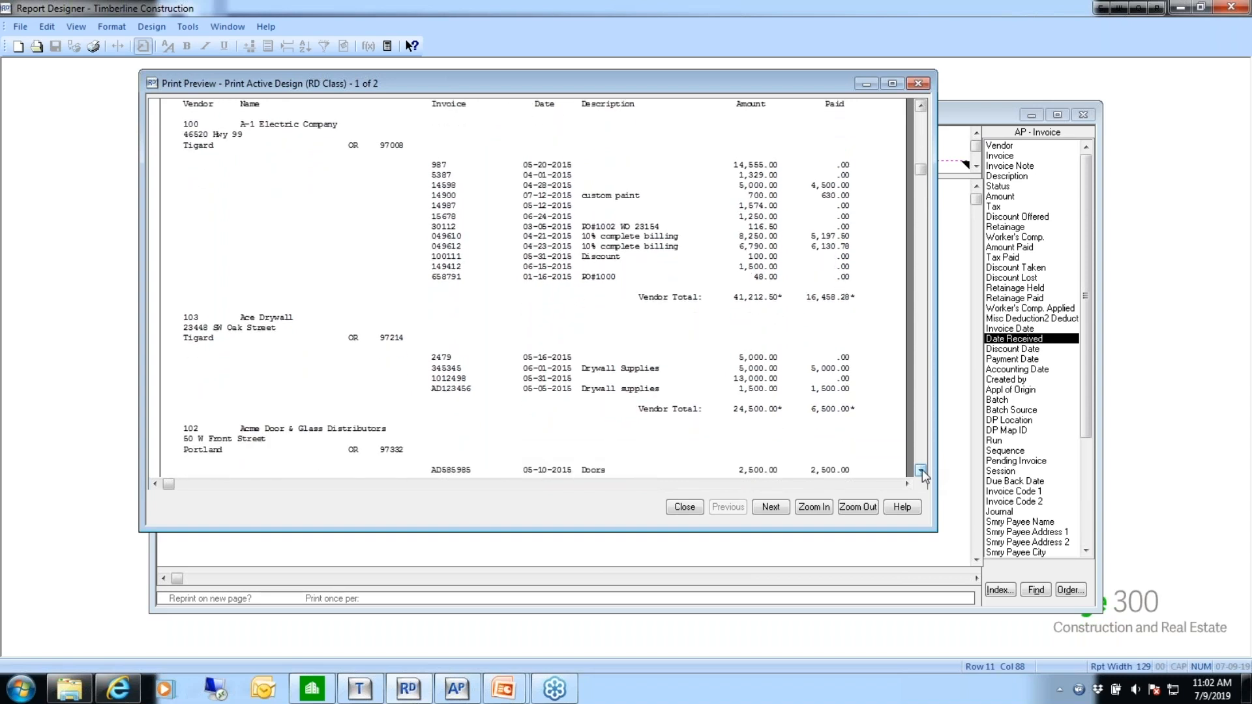
pyautogui.click(920, 105)
pyautogui.click(920, 106)
pyautogui.click(920, 106)
pyautogui.click(920, 105)
pyautogui.click(920, 105)
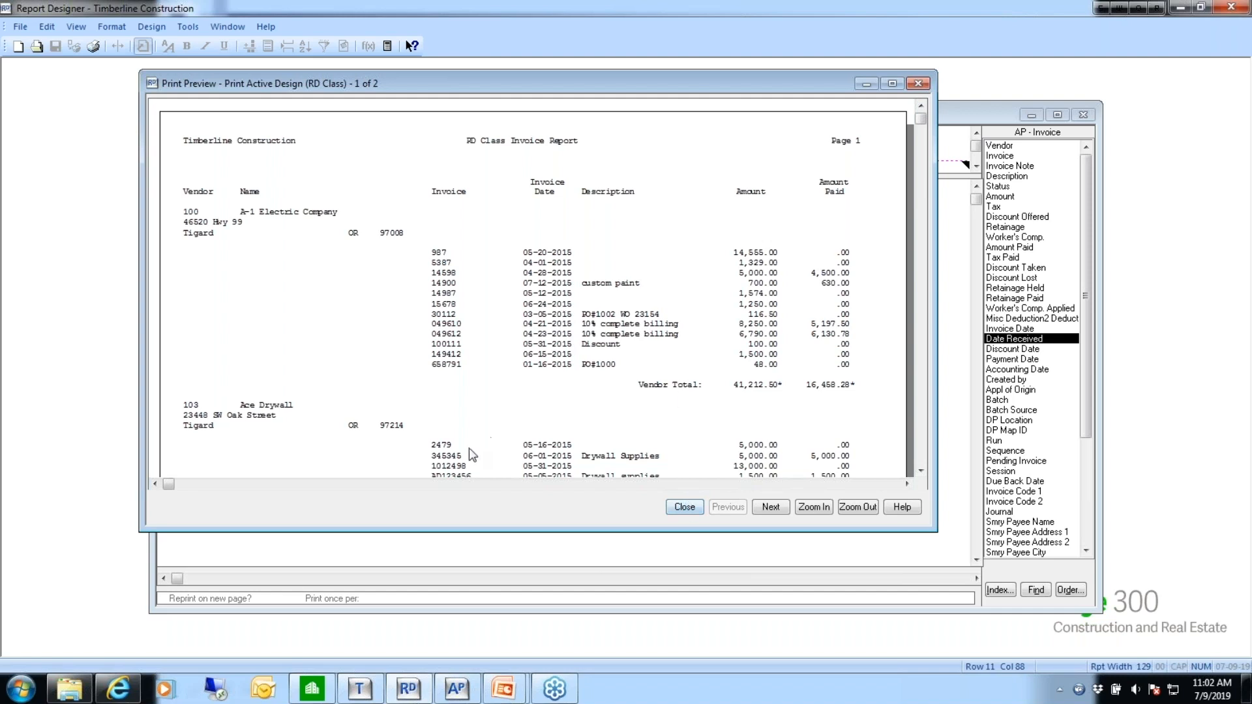
pyautogui.click(919, 470)
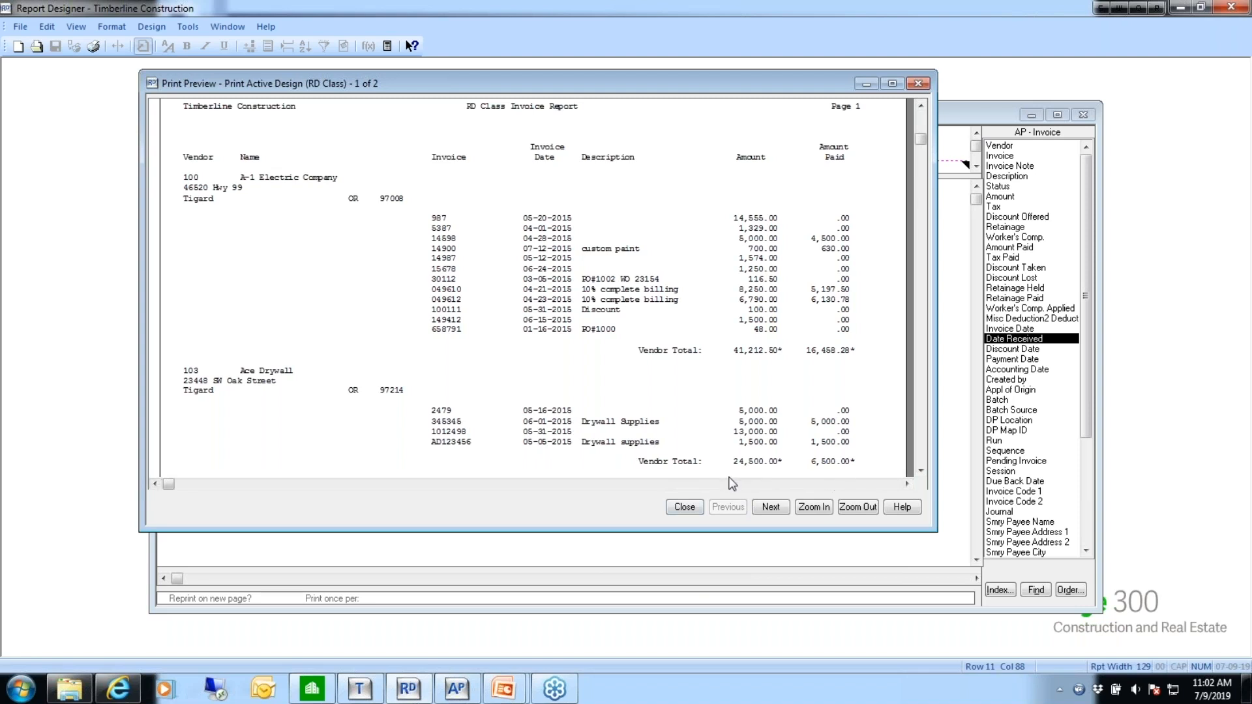
pyautogui.click(684, 508)
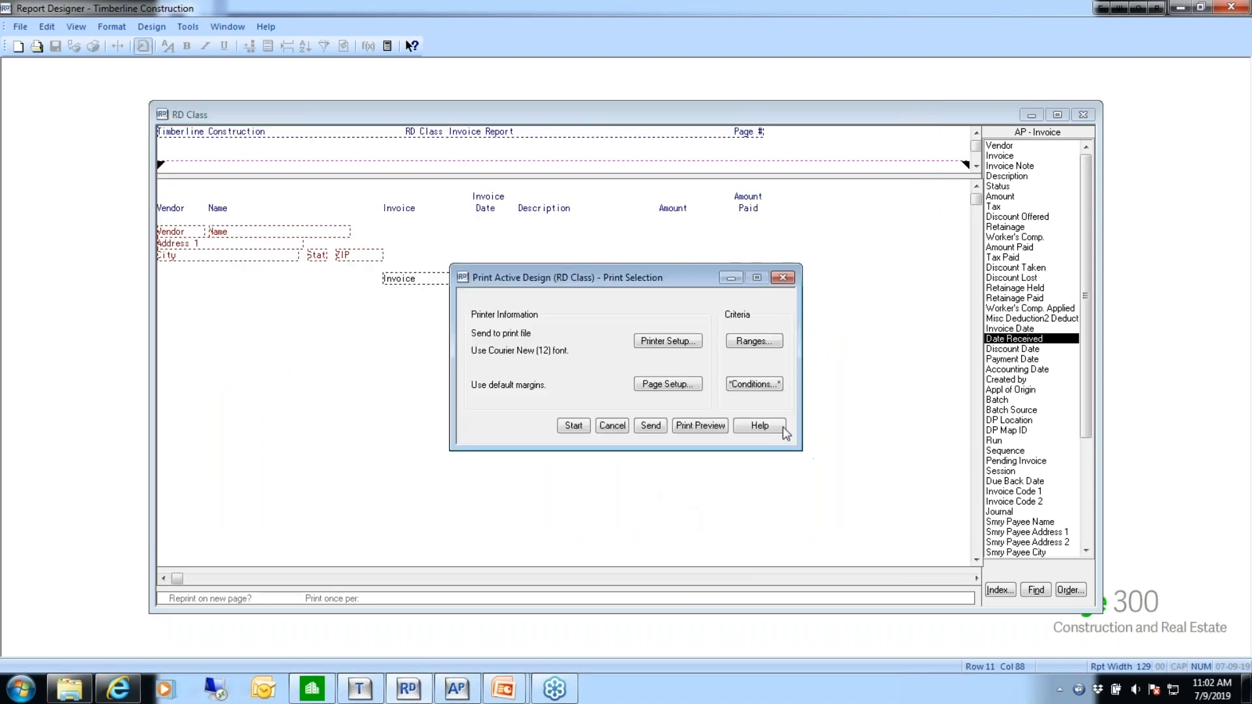
pyautogui.click(606, 426)
# Add a second condition joined with AND that the AP - Invoice field Status is equal to Open
pyautogui.click(152, 27)
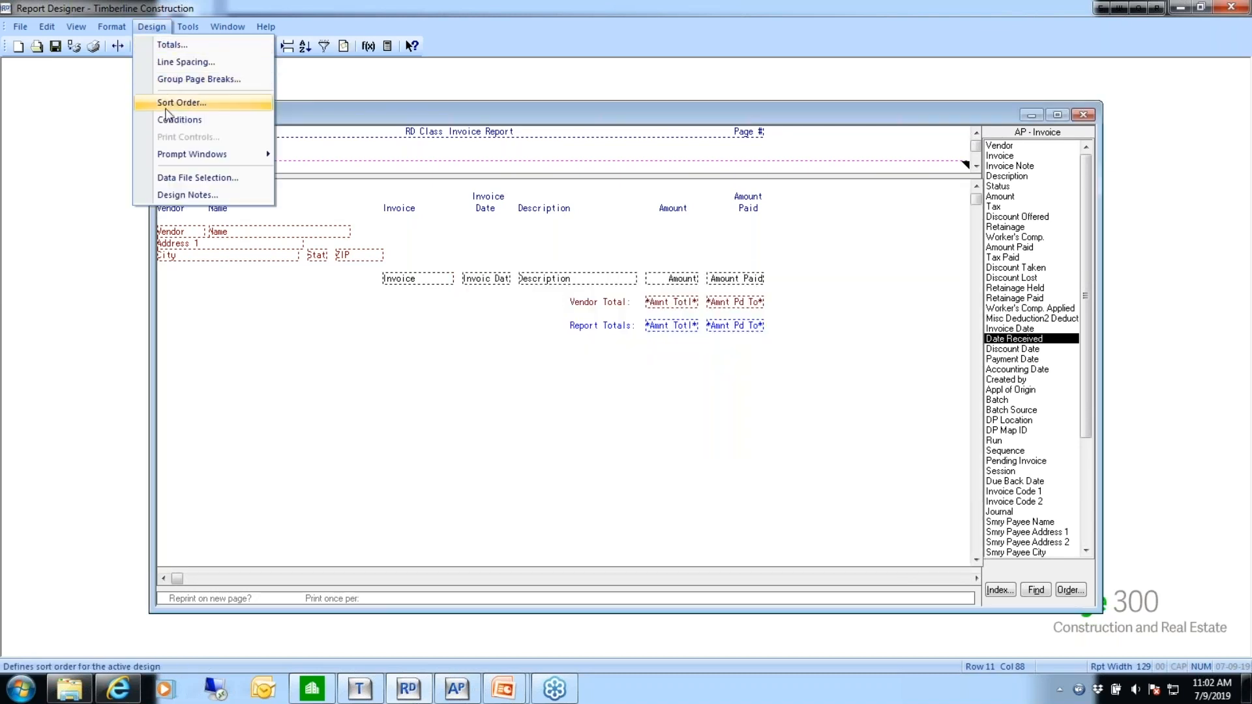
pyautogui.click(173, 117)
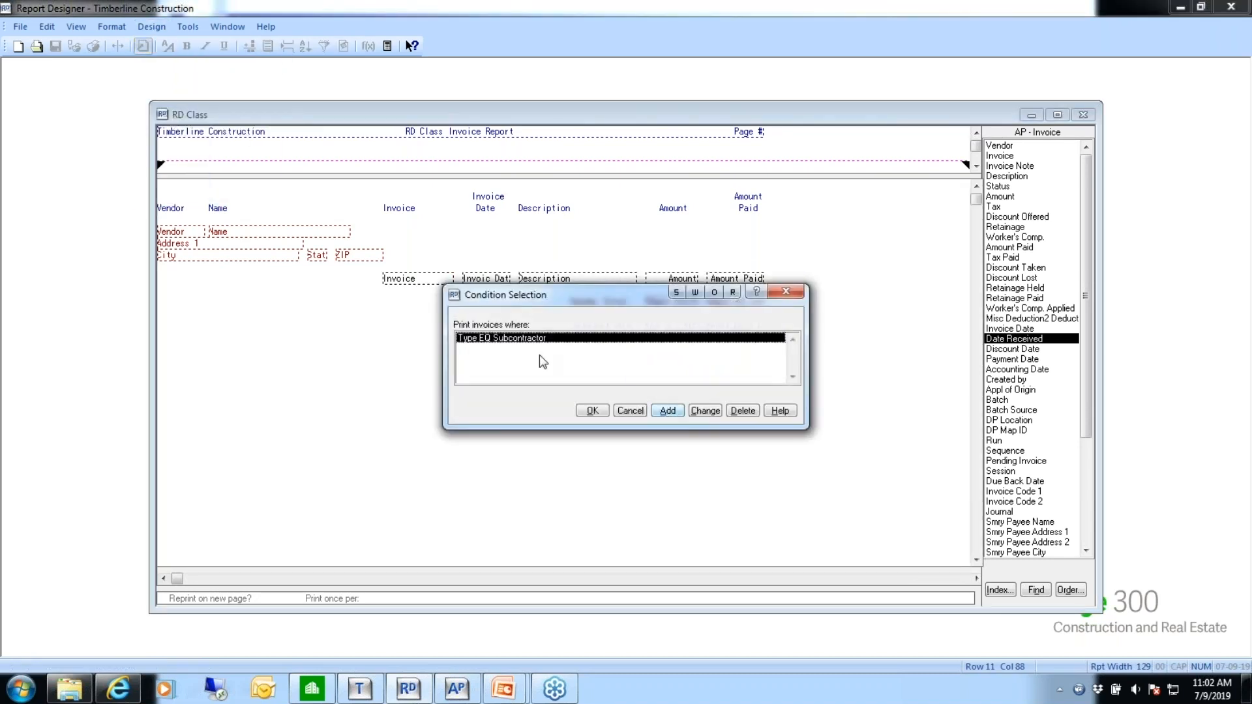
pyautogui.click(666, 412)
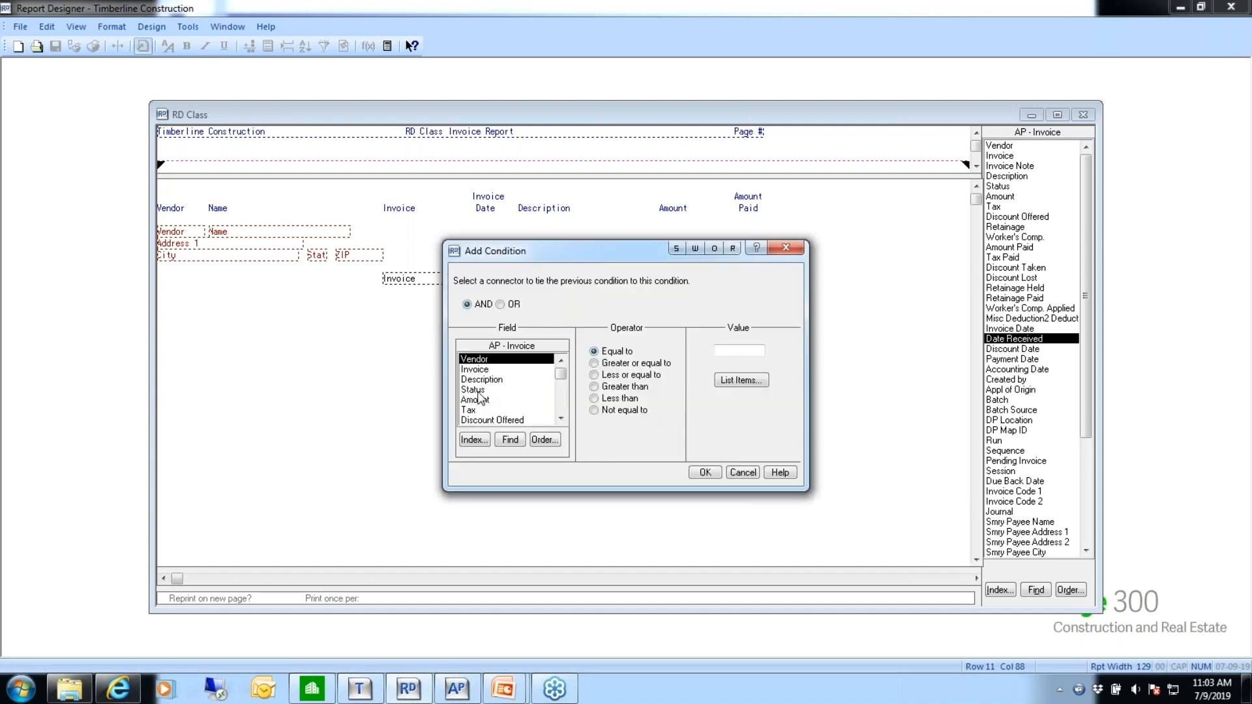
pyautogui.click(478, 390)
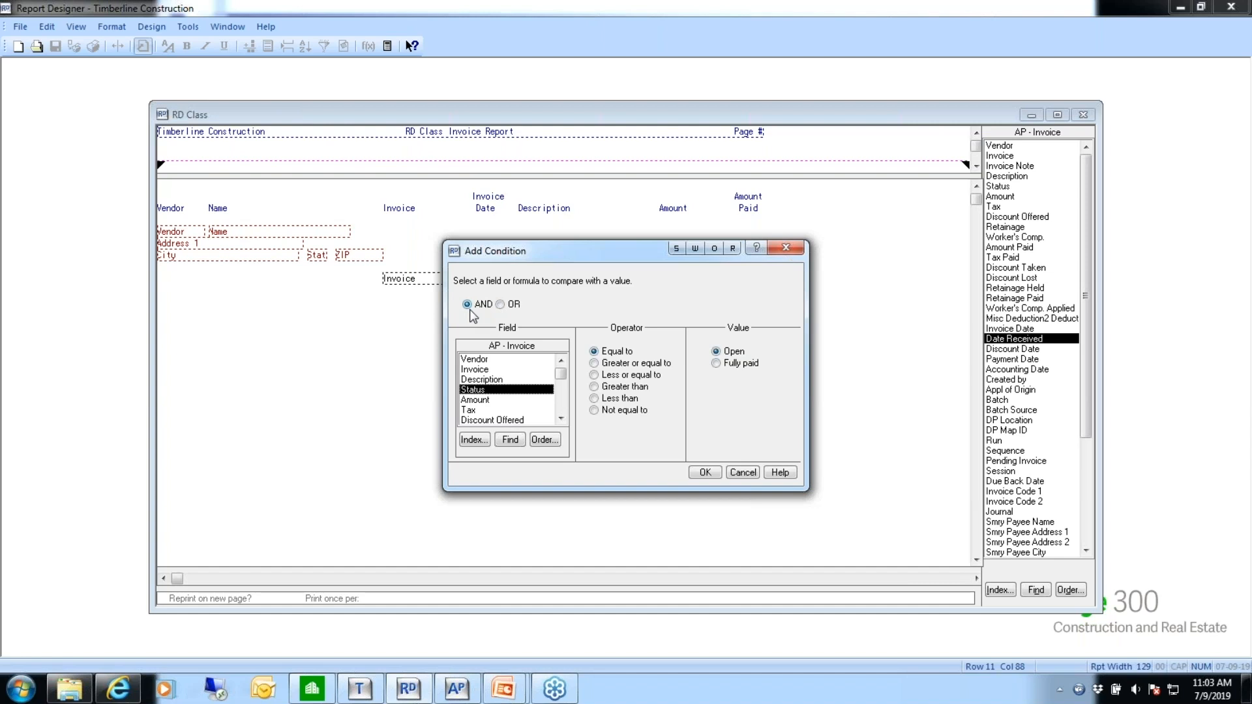
pyautogui.click(499, 304)
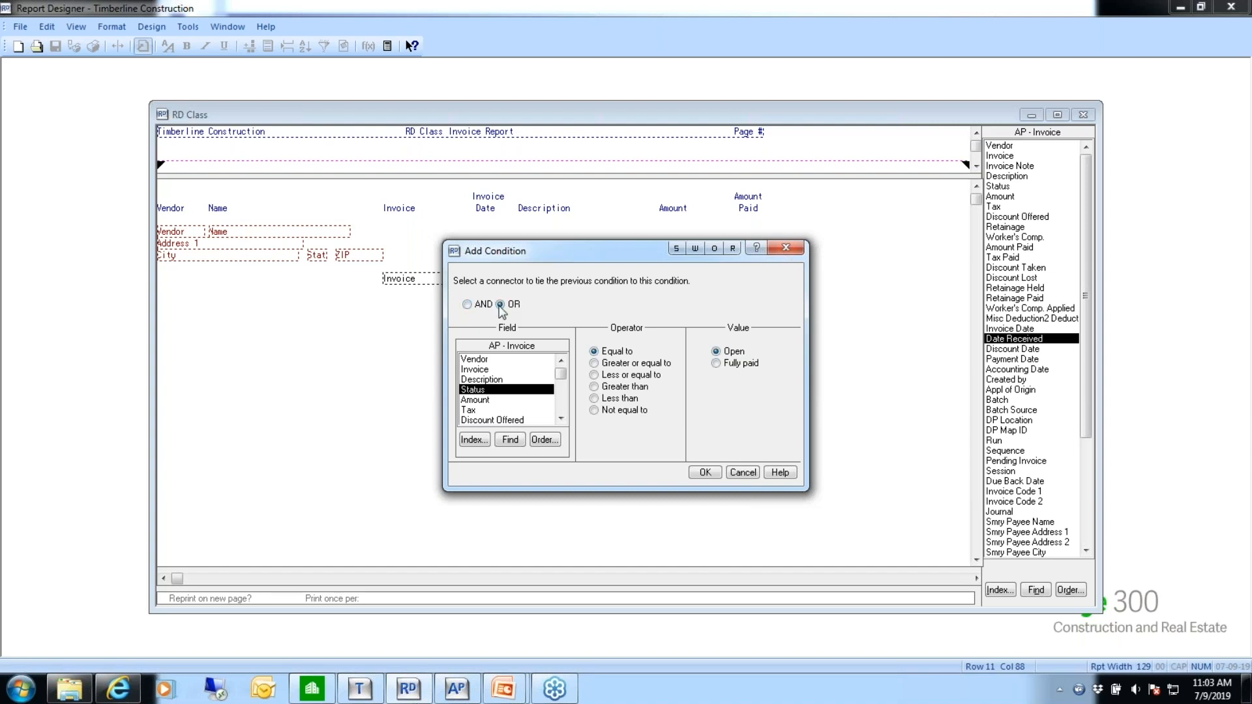
pyautogui.click(467, 305)
pyautogui.click(705, 472)
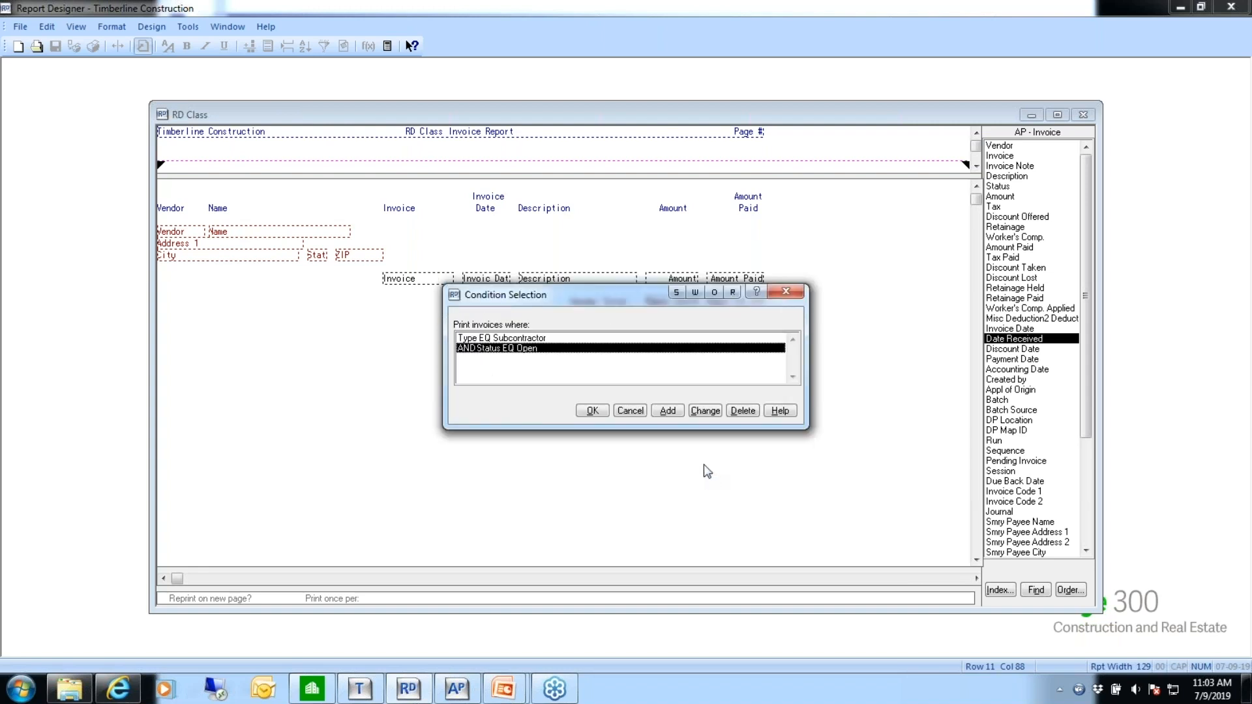
pyautogui.click(592, 410)
# Preview the report with both conditions using the AP Master file, examine page 1, and close the preview
pyautogui.click(73, 47)
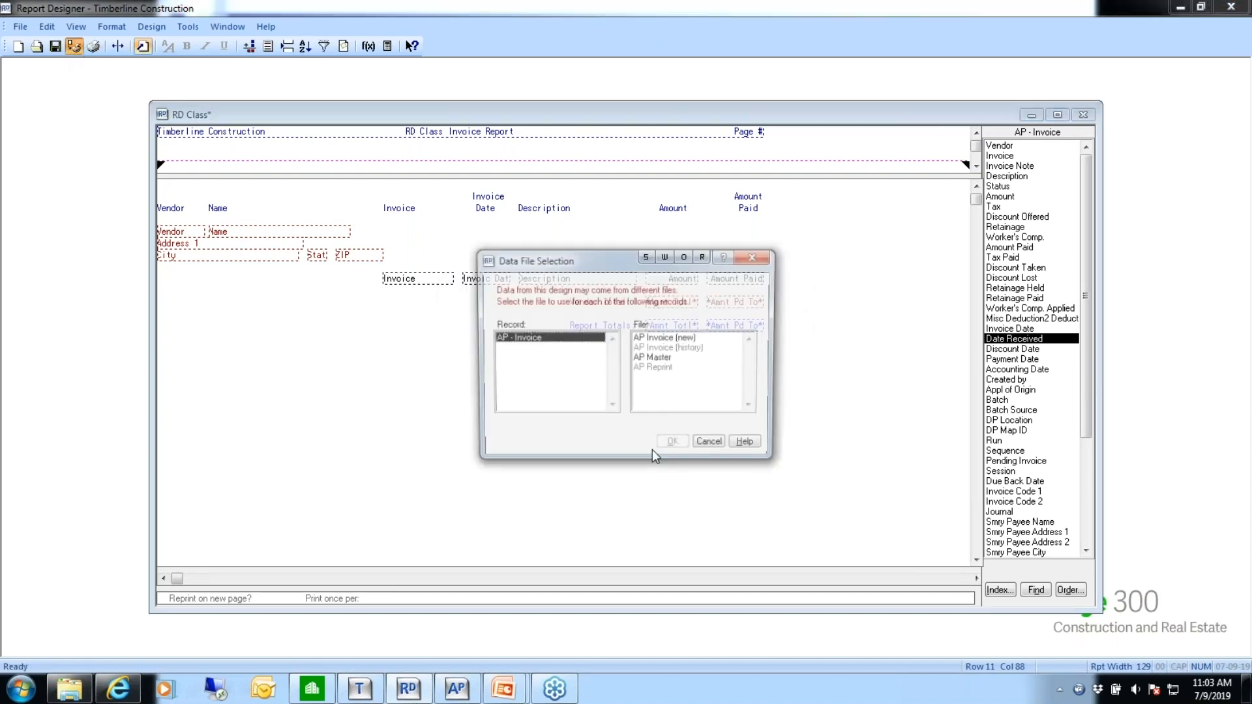
pyautogui.click(665, 358)
pyautogui.click(674, 446)
pyautogui.click(701, 427)
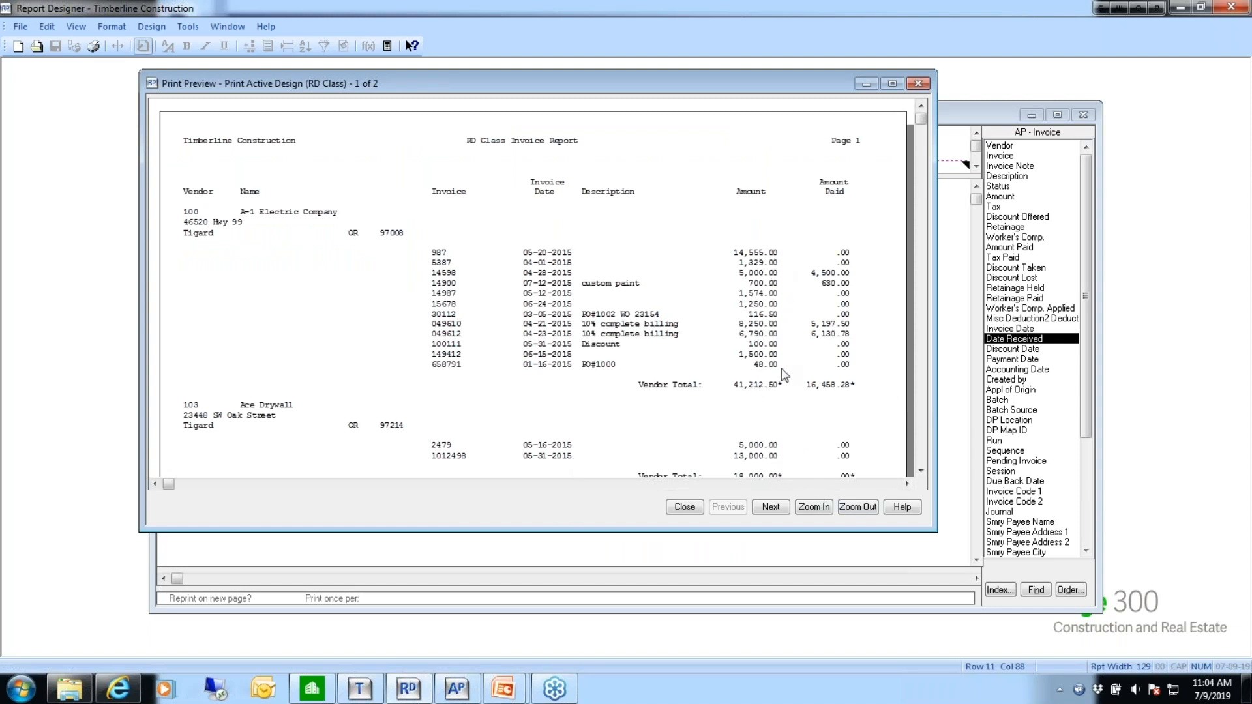
pyautogui.click(920, 472)
pyautogui.moveTo(918, 472); pyautogui.dragTo(920, 472)
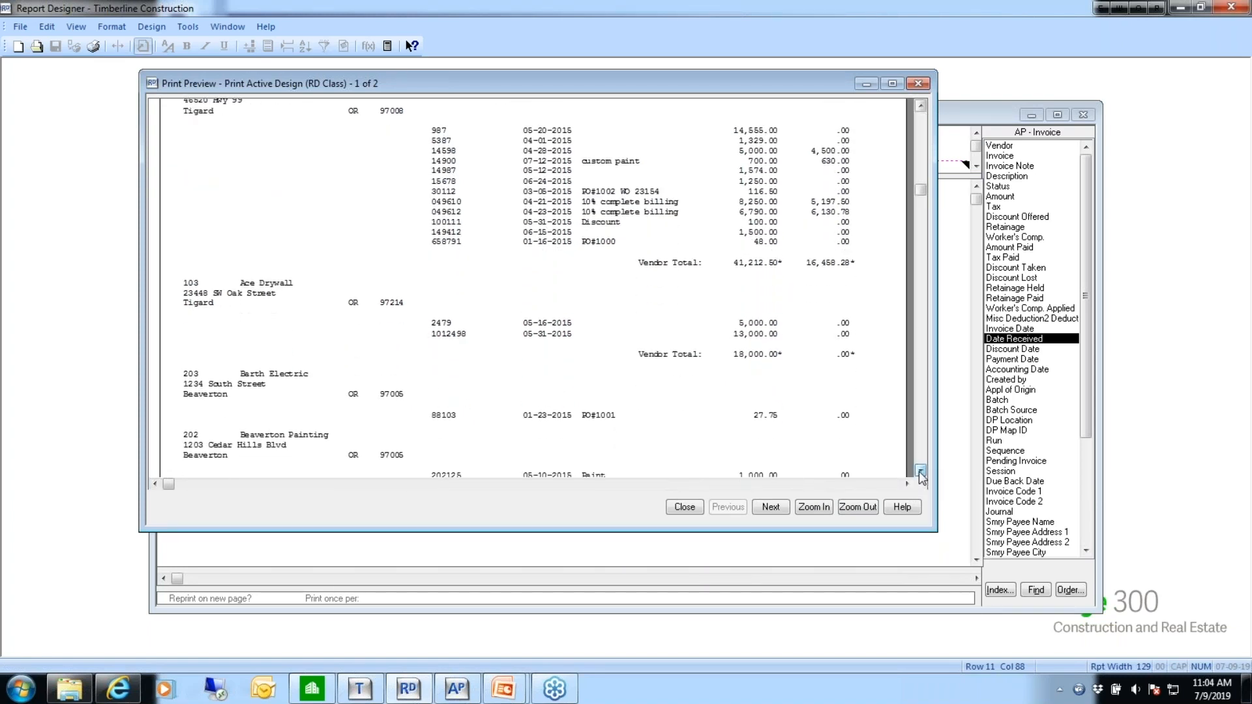
pyautogui.moveTo(920, 106); pyautogui.dragTo(918, 104)
pyautogui.click(686, 508)
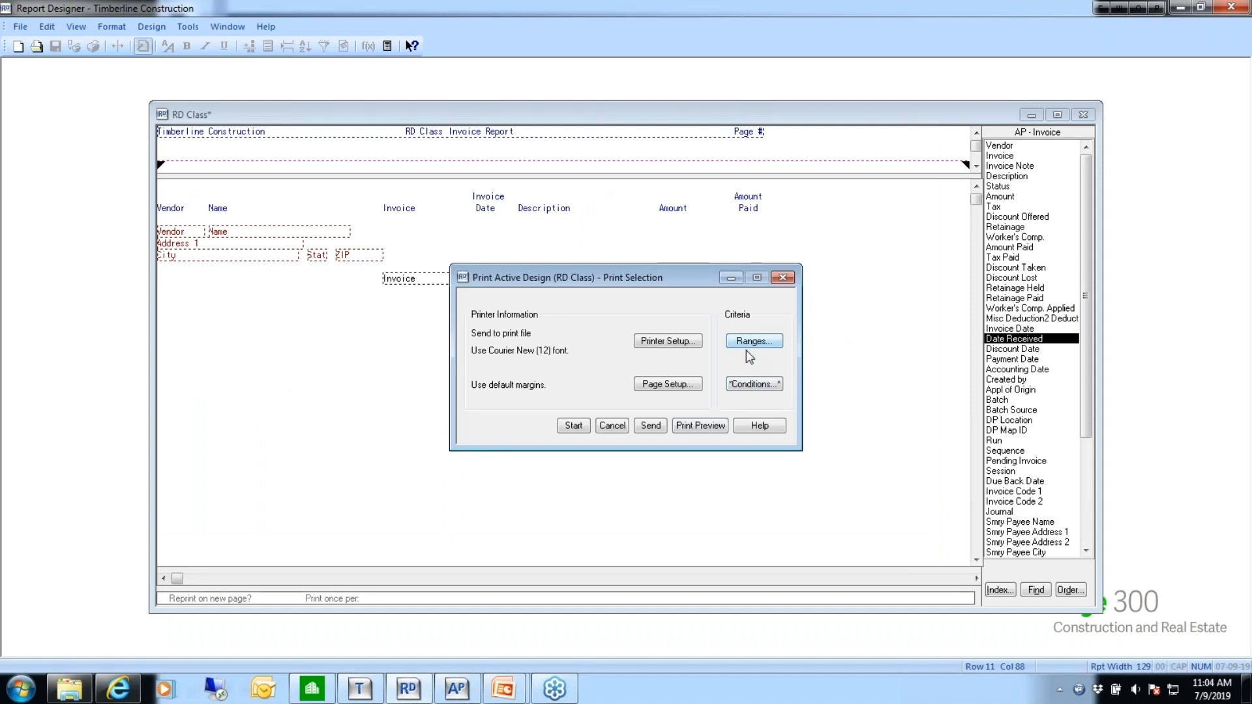
# Review the report's conditions from the print selection, and close both without changes
pyautogui.click(757, 384)
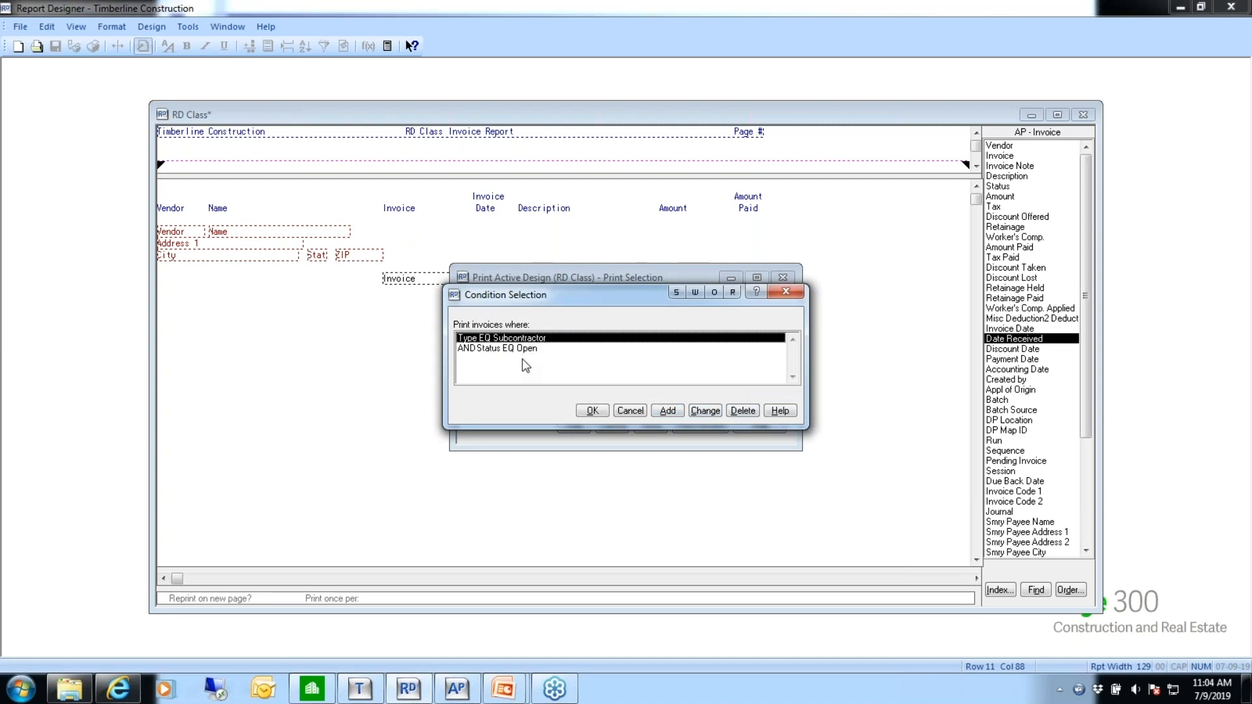
pyautogui.click(590, 411)
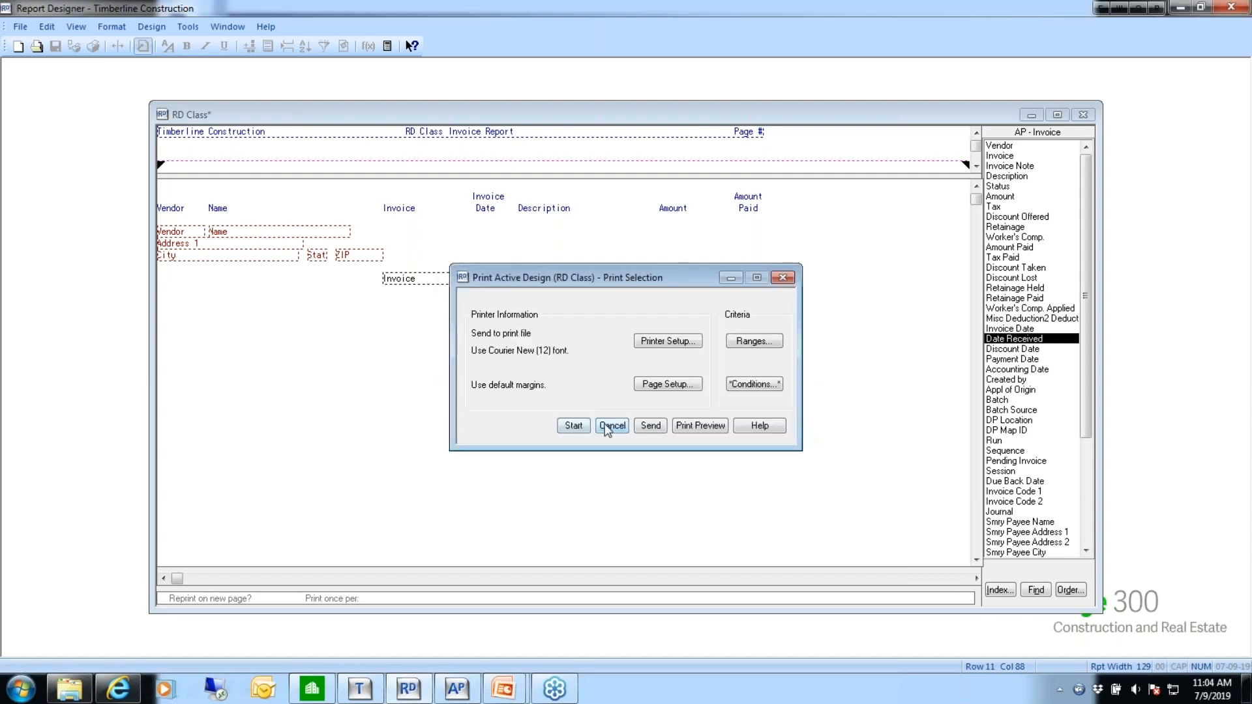
pyautogui.click(608, 427)
# Review the report design's print conditions, including the AND condition on Status, and close the condition list
pyautogui.click(152, 27)
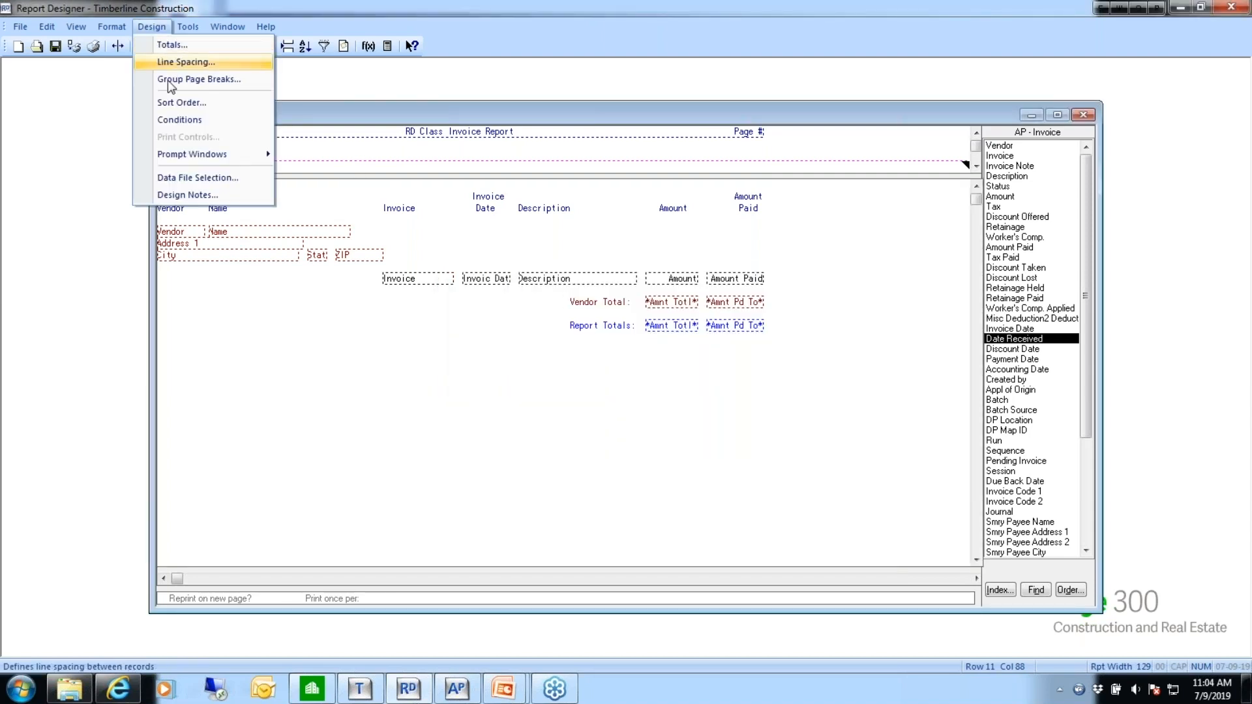
pyautogui.click(173, 119)
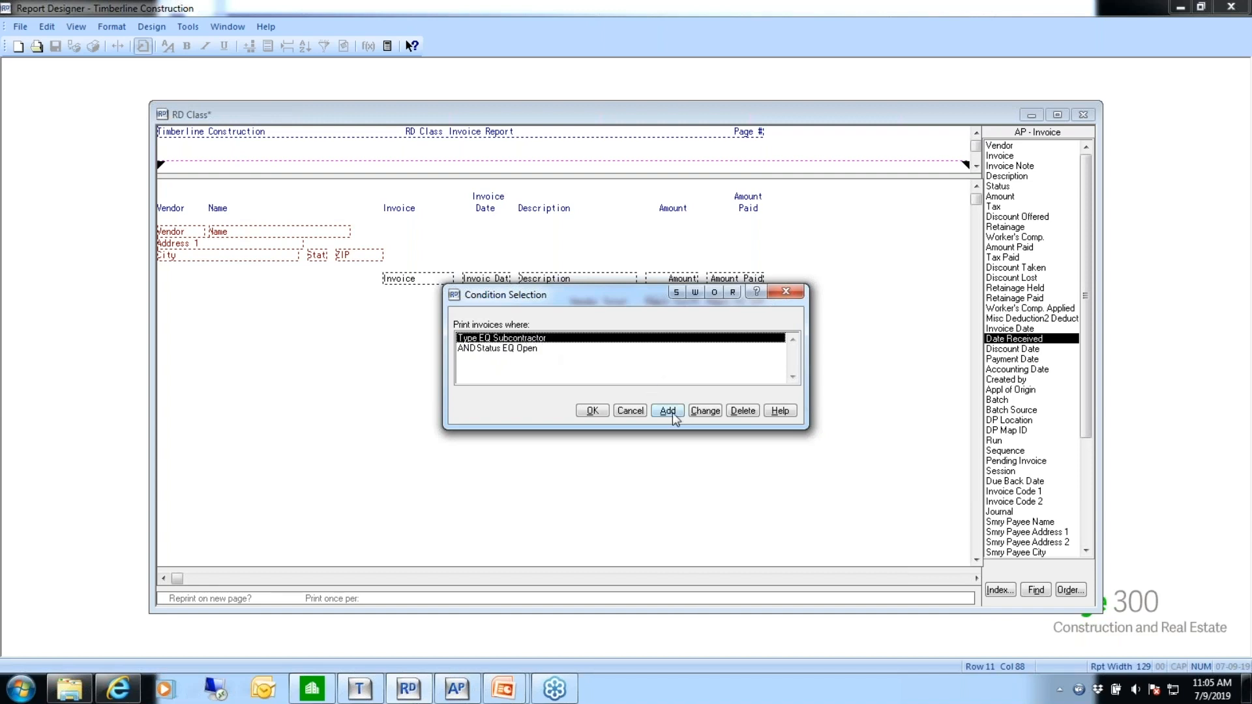
pyautogui.click(491, 349)
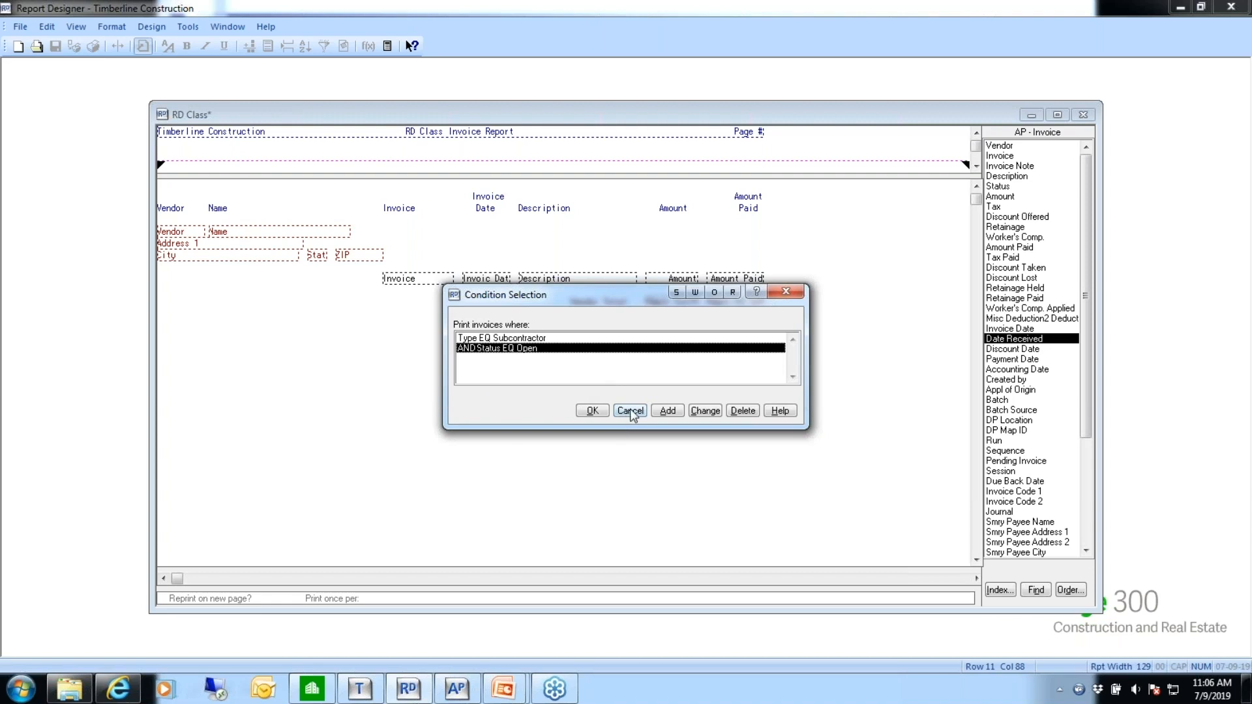
pyautogui.click(590, 410)
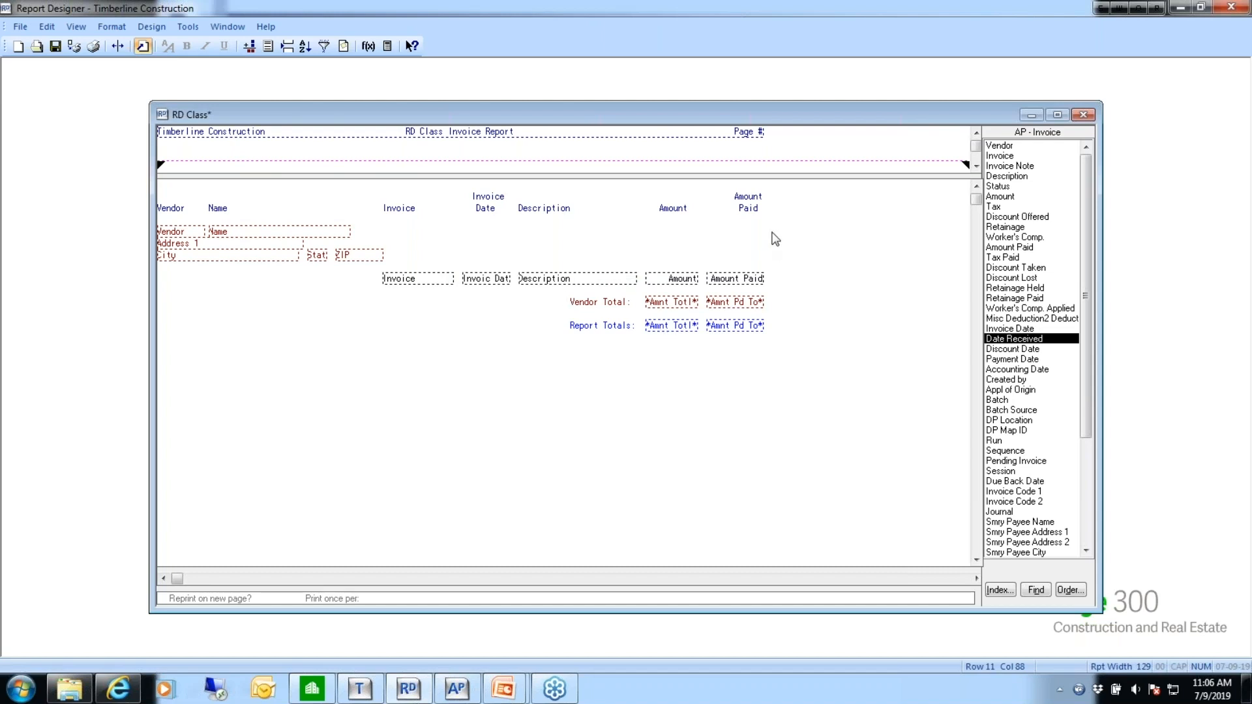
# Add a dashed line beneath the column headings, spanning from Vendor to the end of the Amount Paid column
pyautogui.click(162, 228)
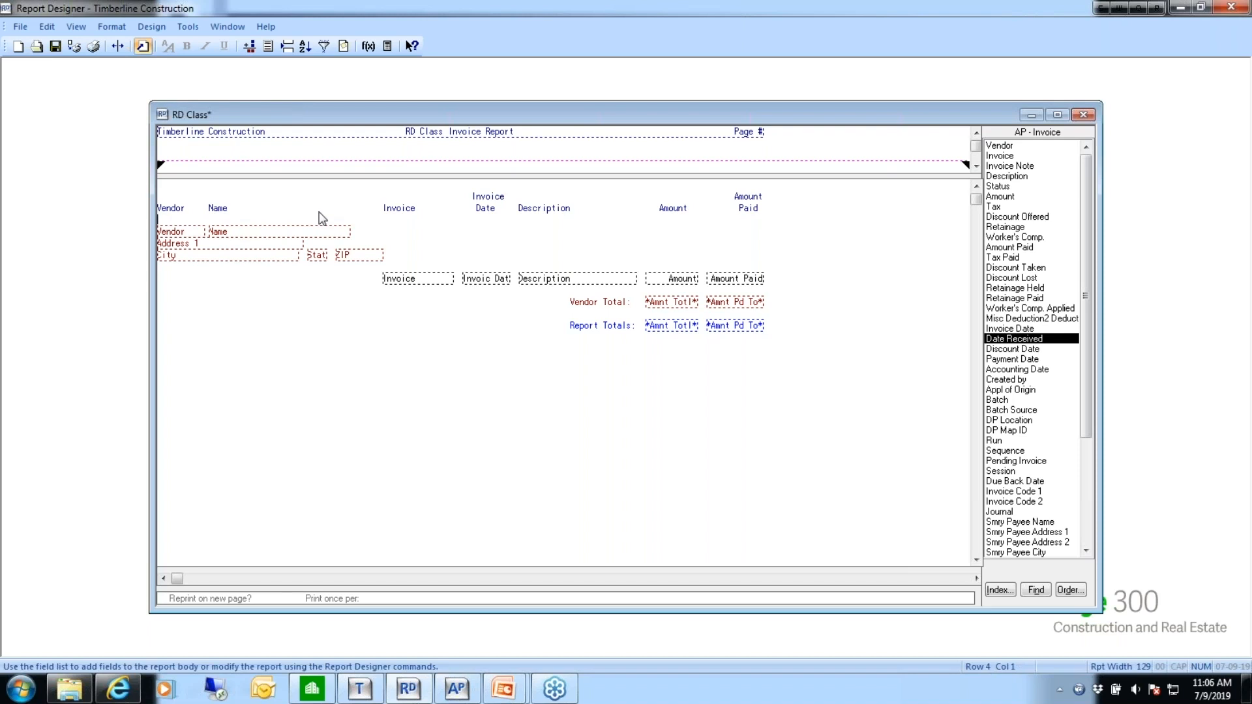
pyautogui.write('-------------------------------------------------------------------------------------------------------------------------')
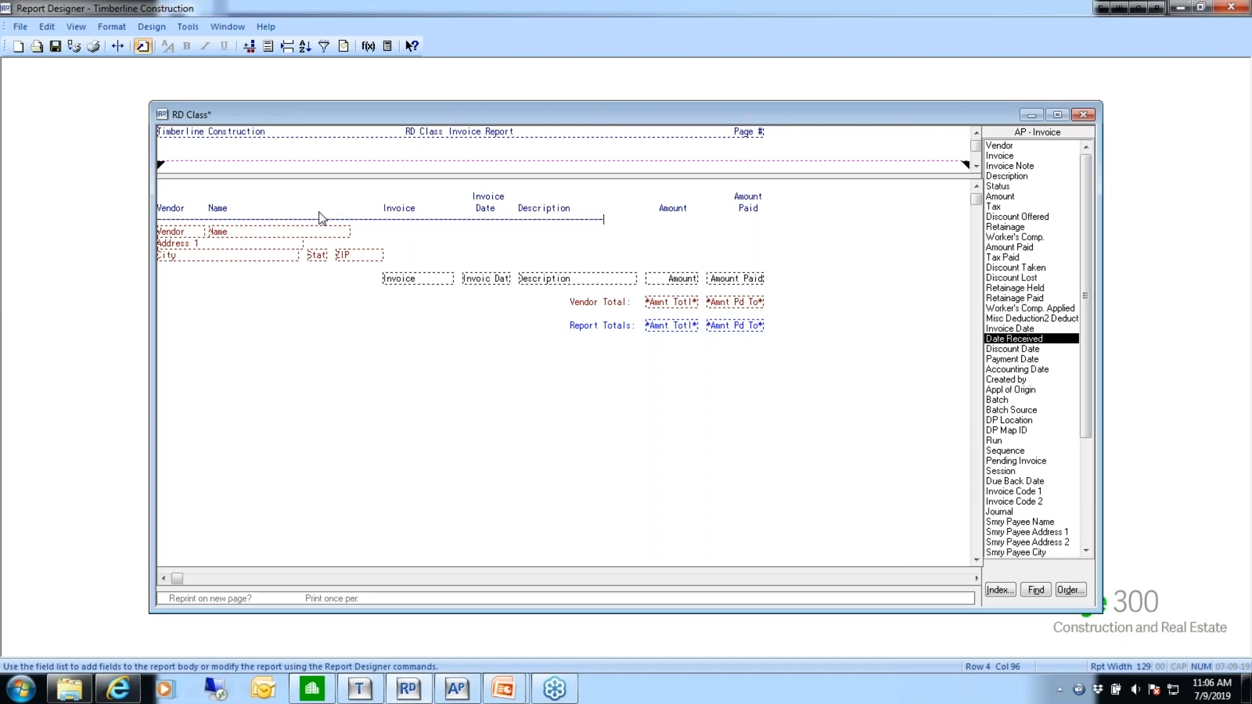
pyautogui.write('--------')
# Add a line of equals signs above the vendor totals for Amount and Amount Paid, and save the design
pyautogui.click(646, 292)
pyautogui.write('=============')
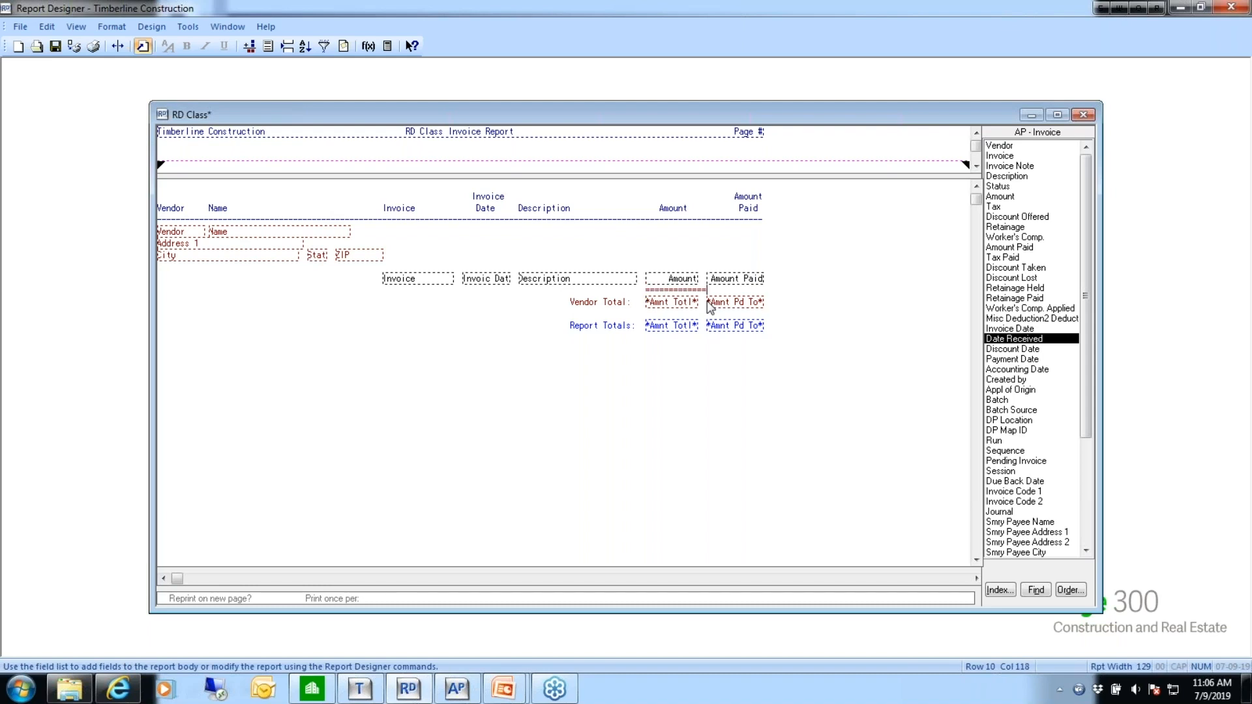
pyautogui.write('============')
pyautogui.click(56, 52)
# Preview the report using the AP Master file, examine the separator lines on page 1, and close the preview and print selection
pyautogui.click(75, 46)
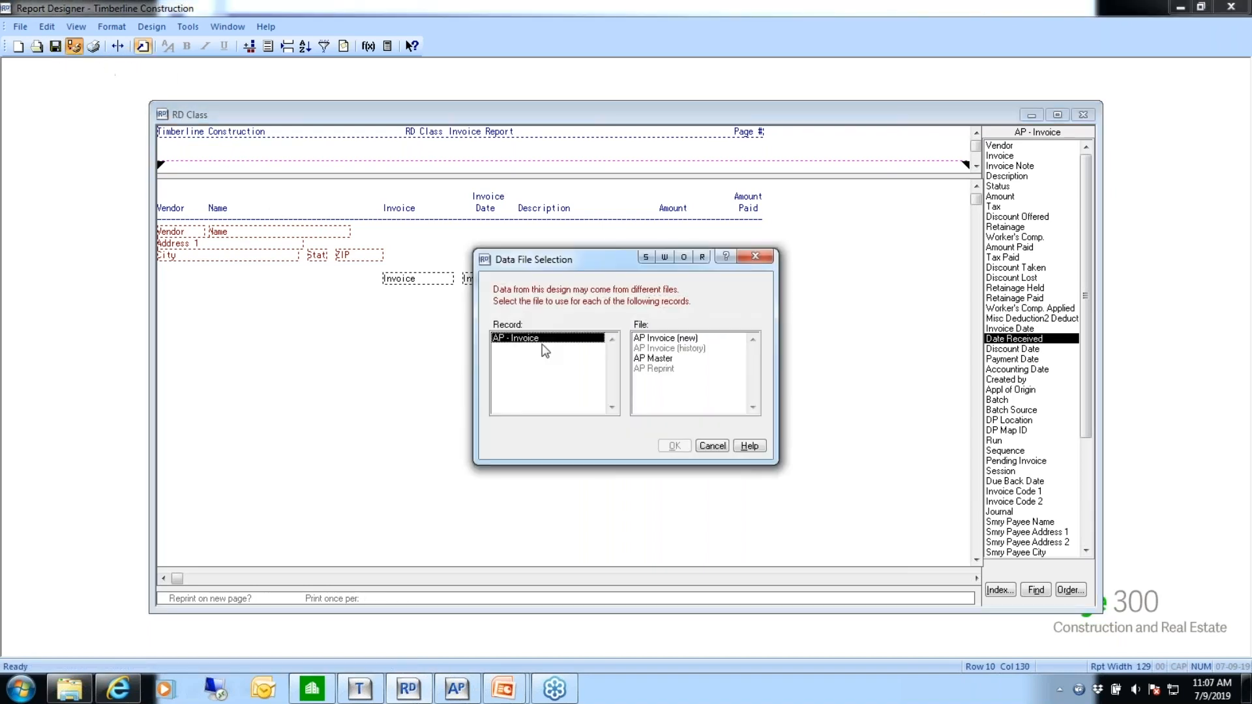
pyautogui.click(654, 359)
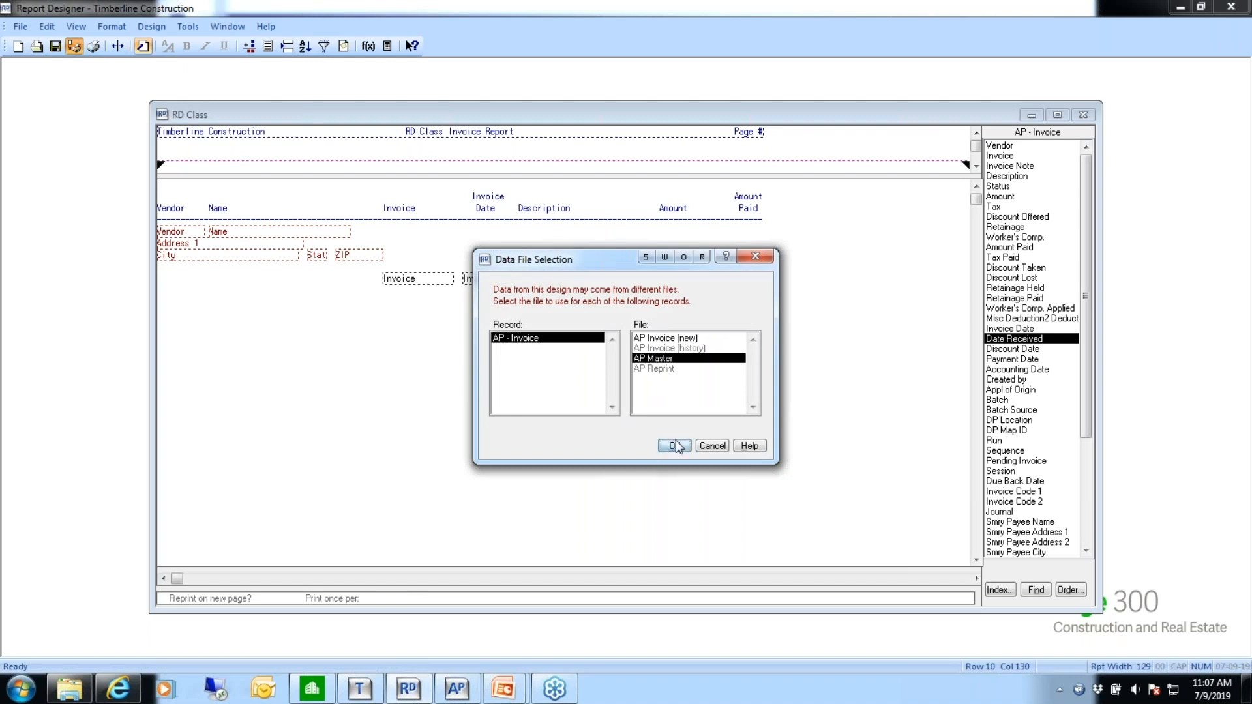
pyautogui.click(674, 446)
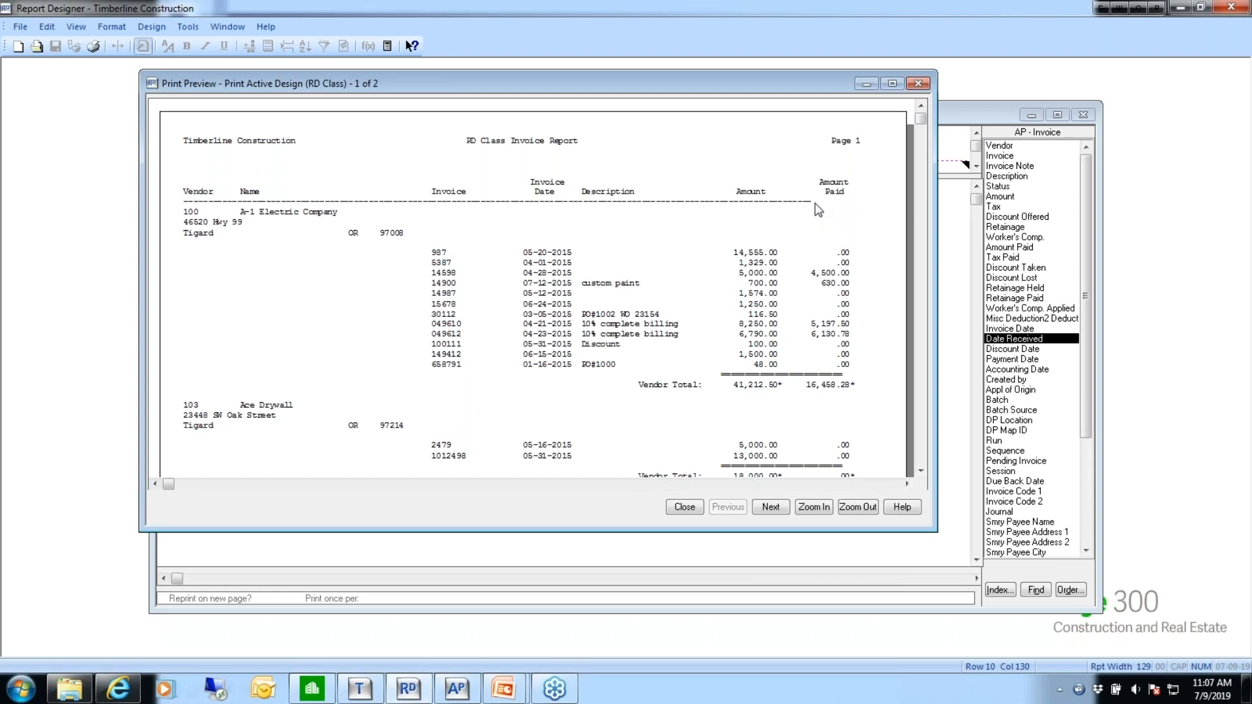
pyautogui.click(921, 474)
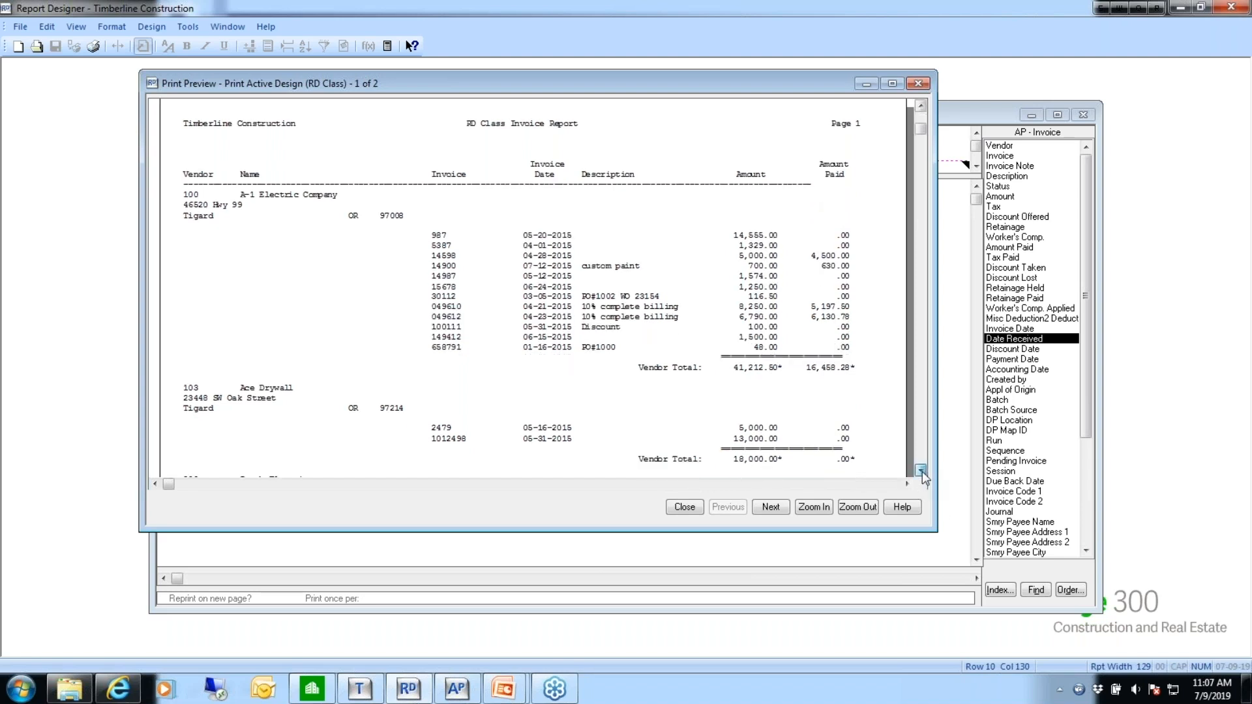
pyautogui.click(921, 472)
pyautogui.click(921, 472)
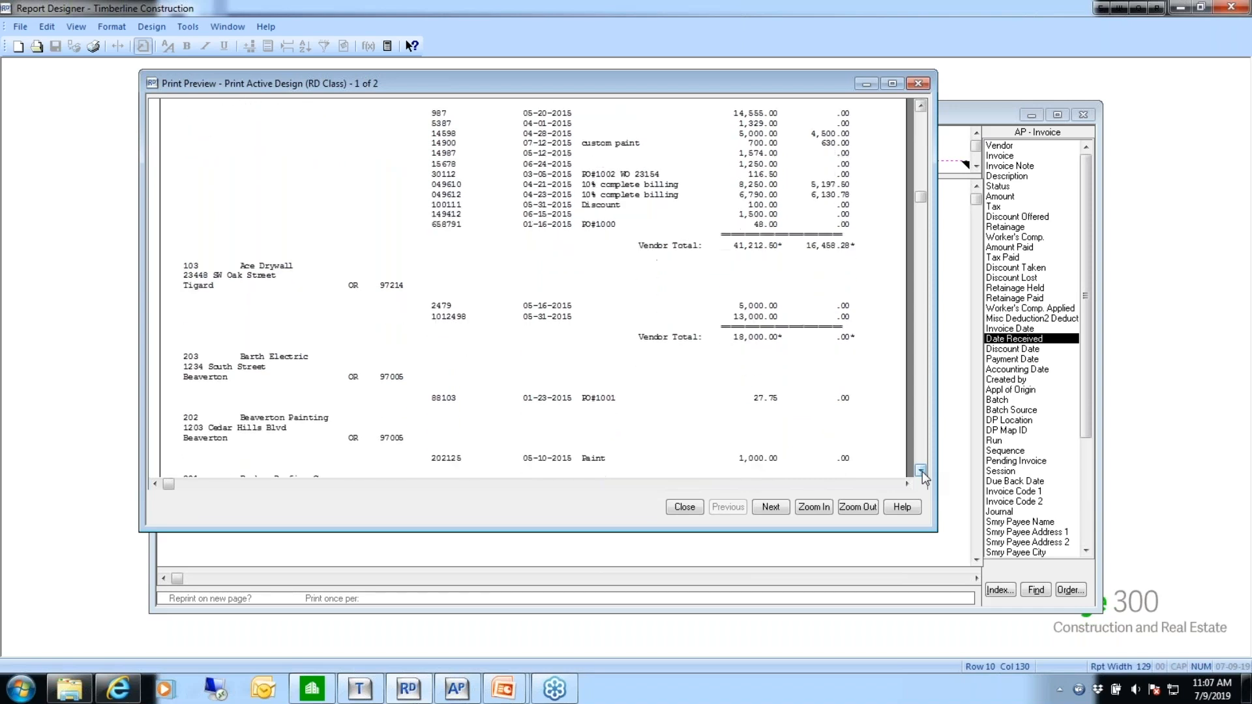
pyautogui.click(921, 472)
pyautogui.click(686, 508)
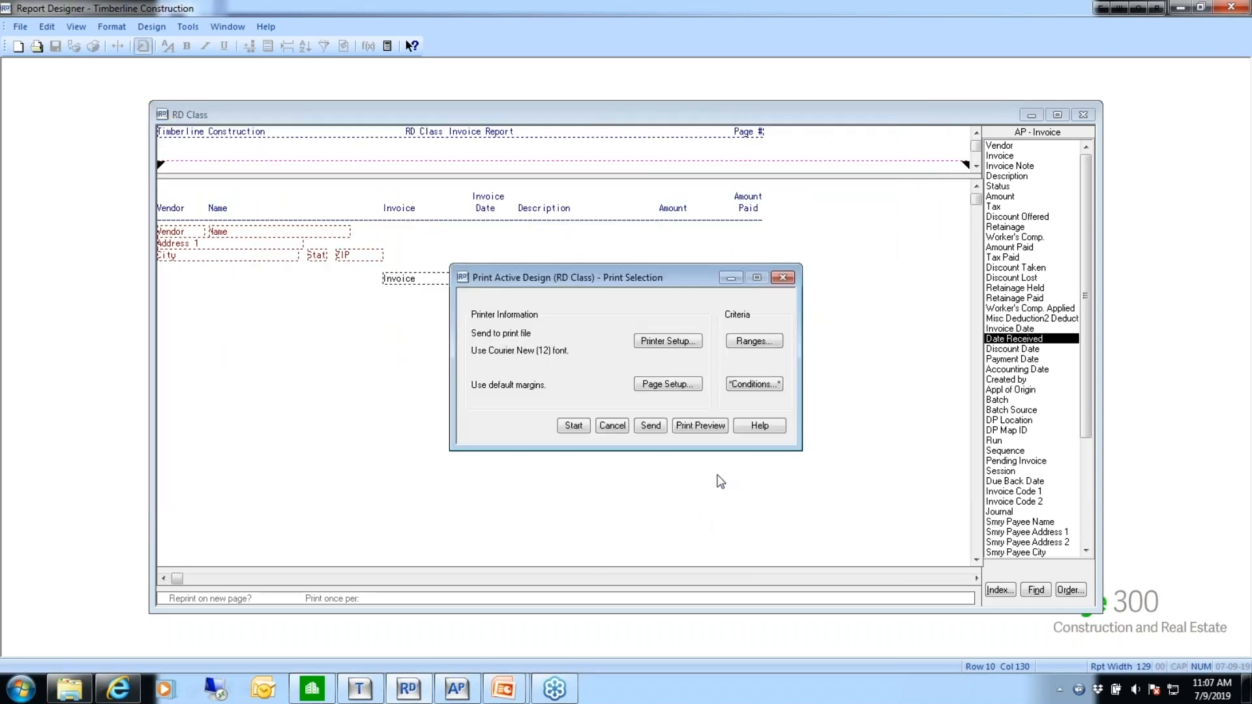
pyautogui.click(613, 426)
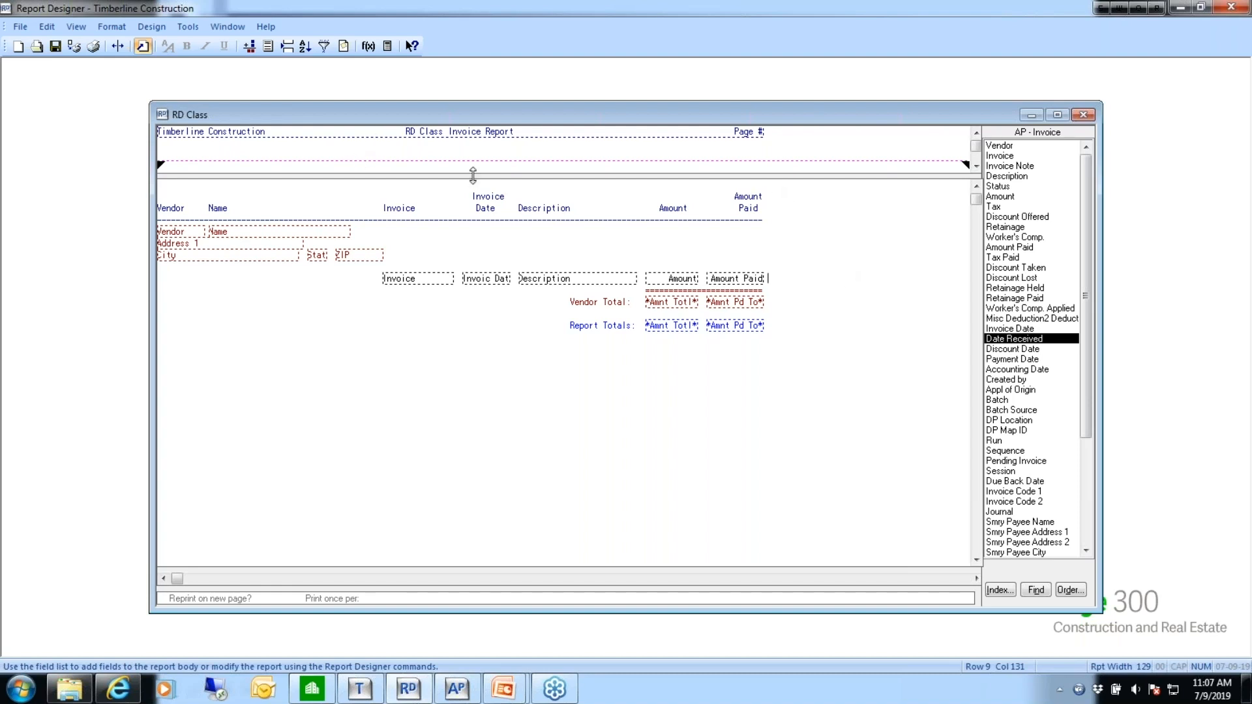
# Create a design formula named Balance that calculates Amount - Amount Paid from the AP - Invoice fields
pyautogui.click(188, 28)
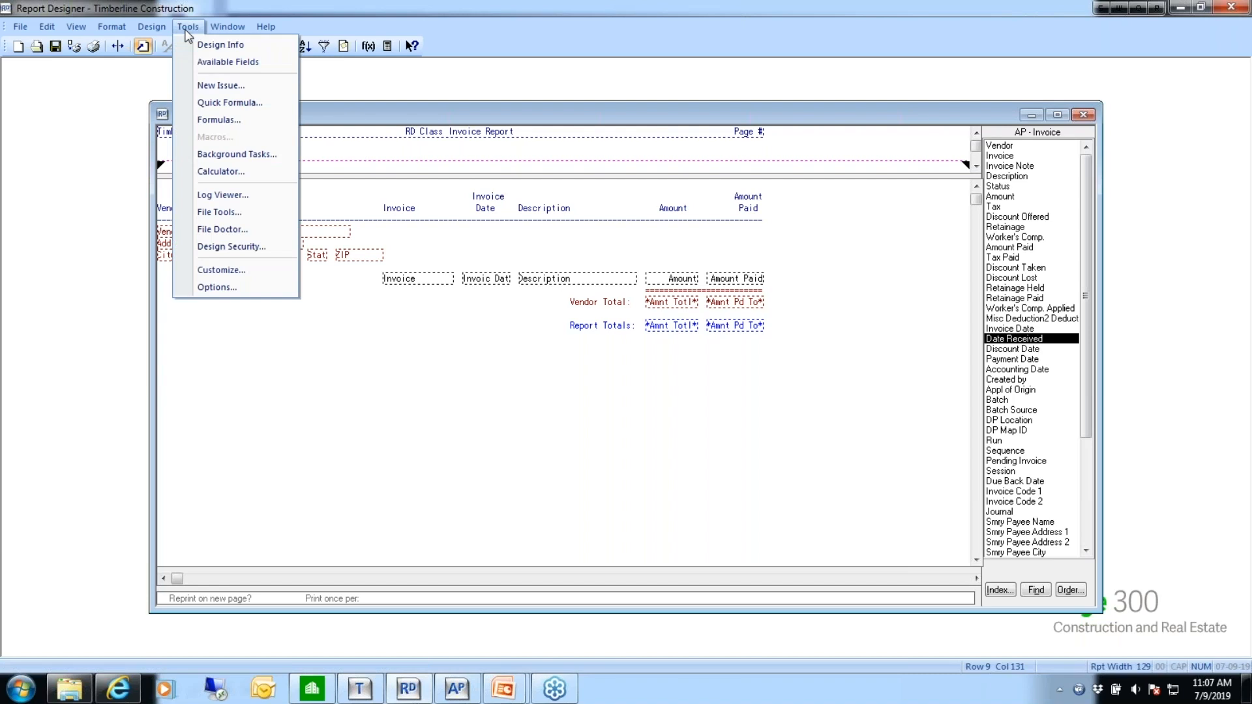
pyautogui.click(218, 122)
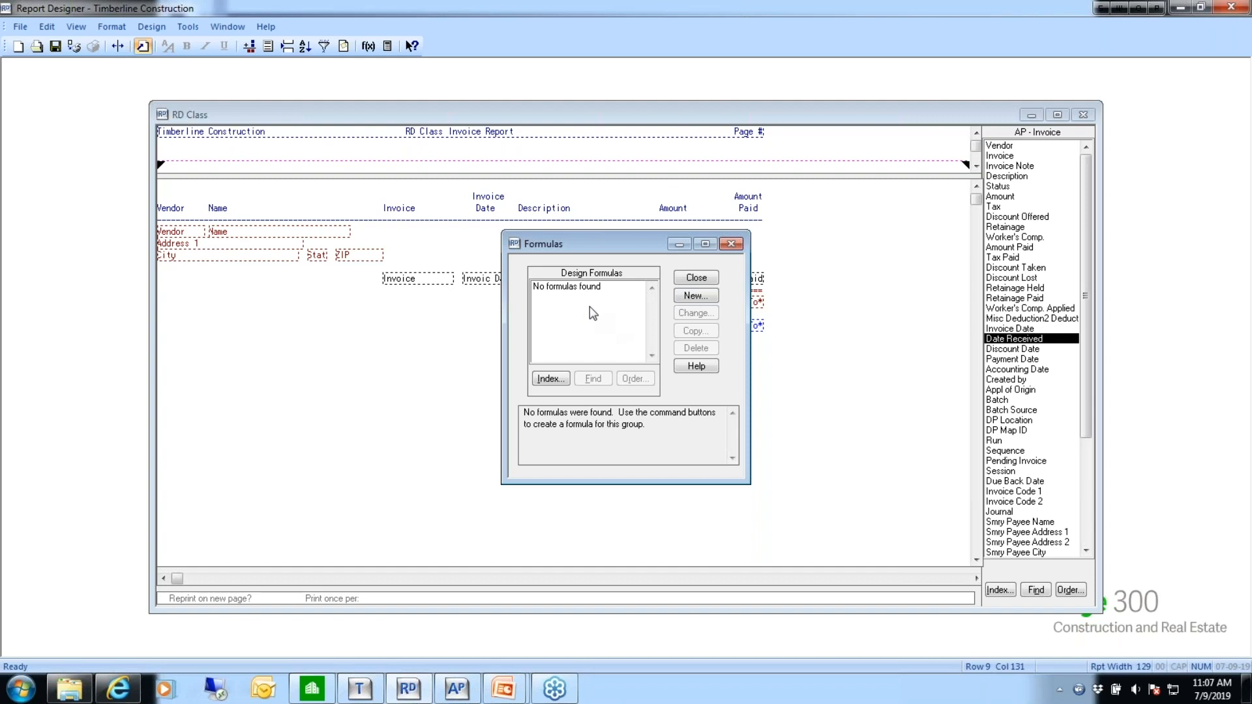
pyautogui.click(693, 297)
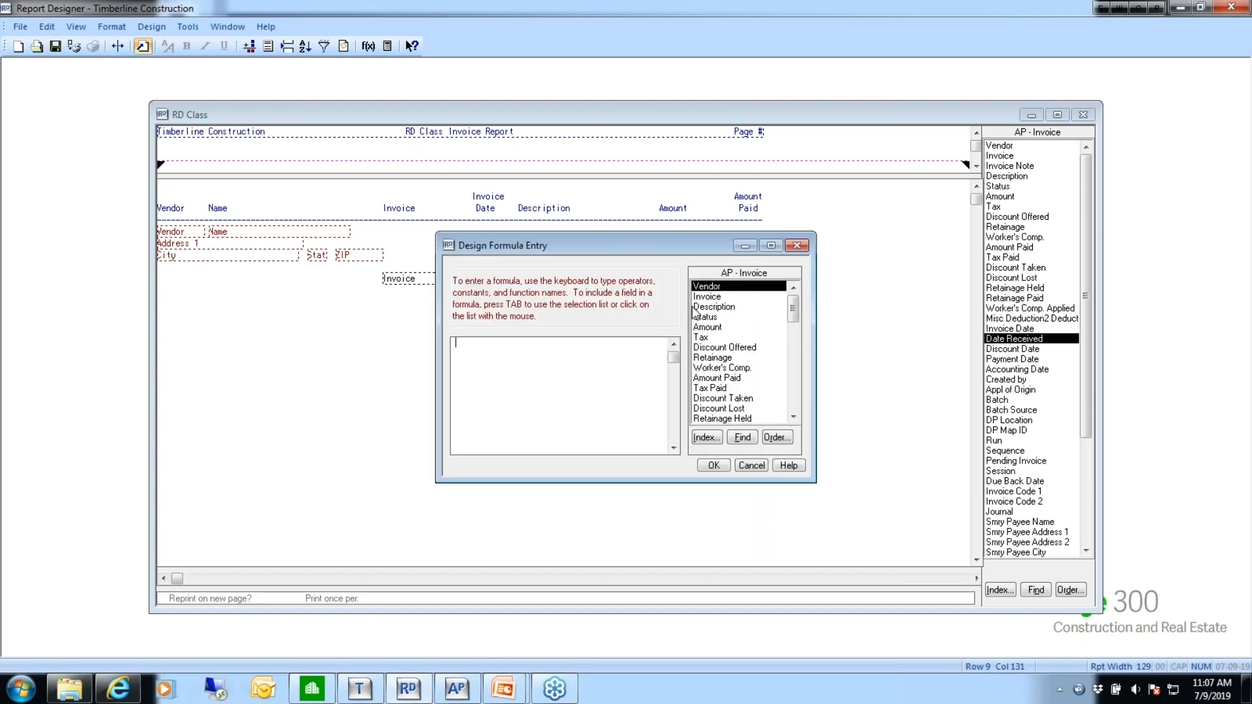
pyautogui.click(710, 329)
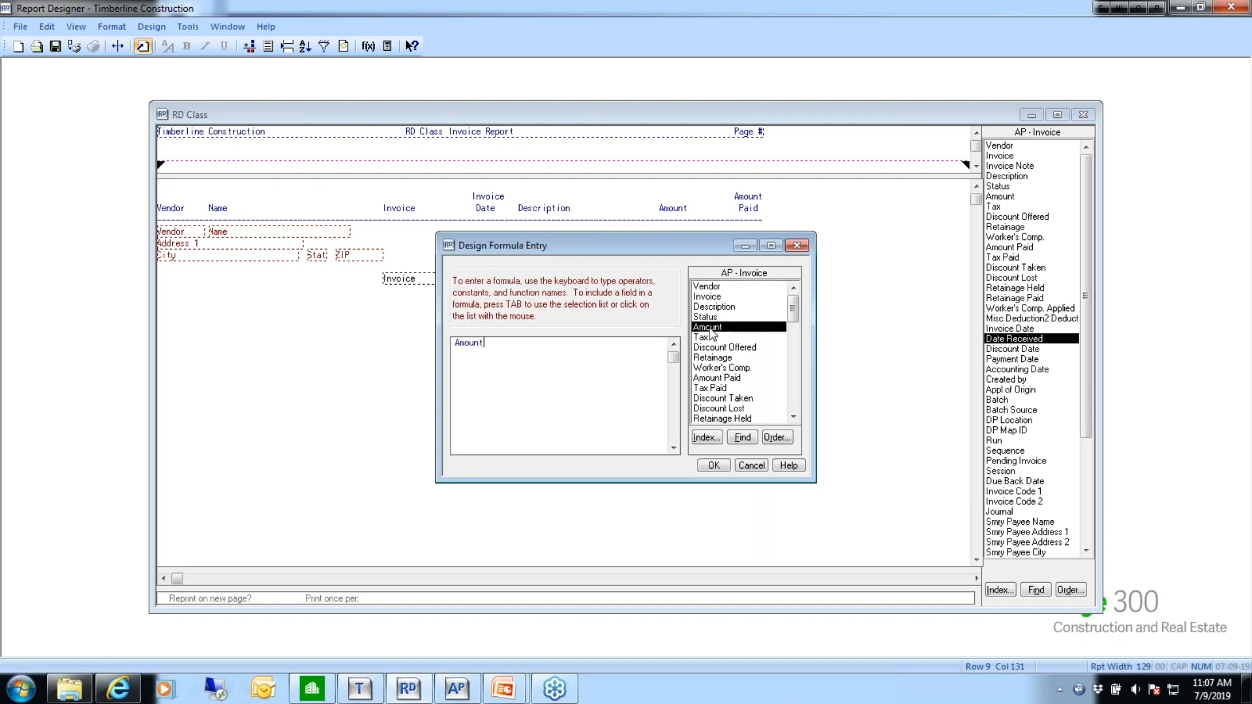
pyautogui.write('-')
pyautogui.click(720, 378)
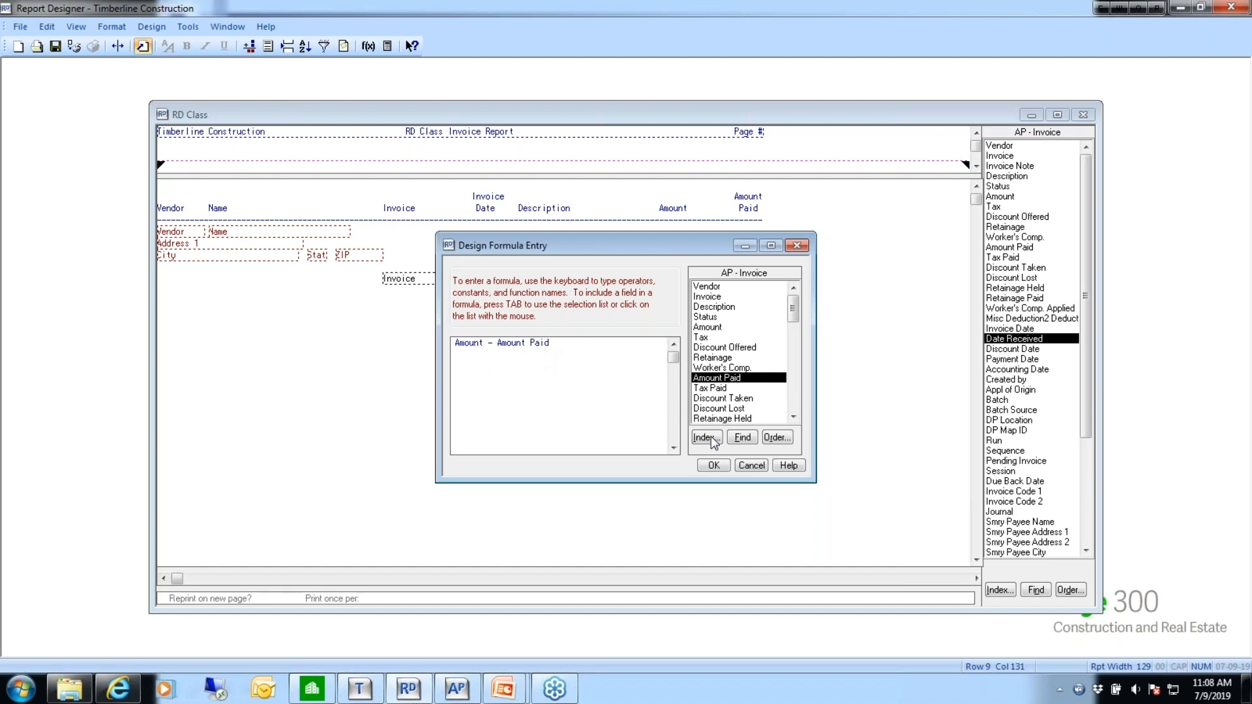
pyautogui.click(714, 466)
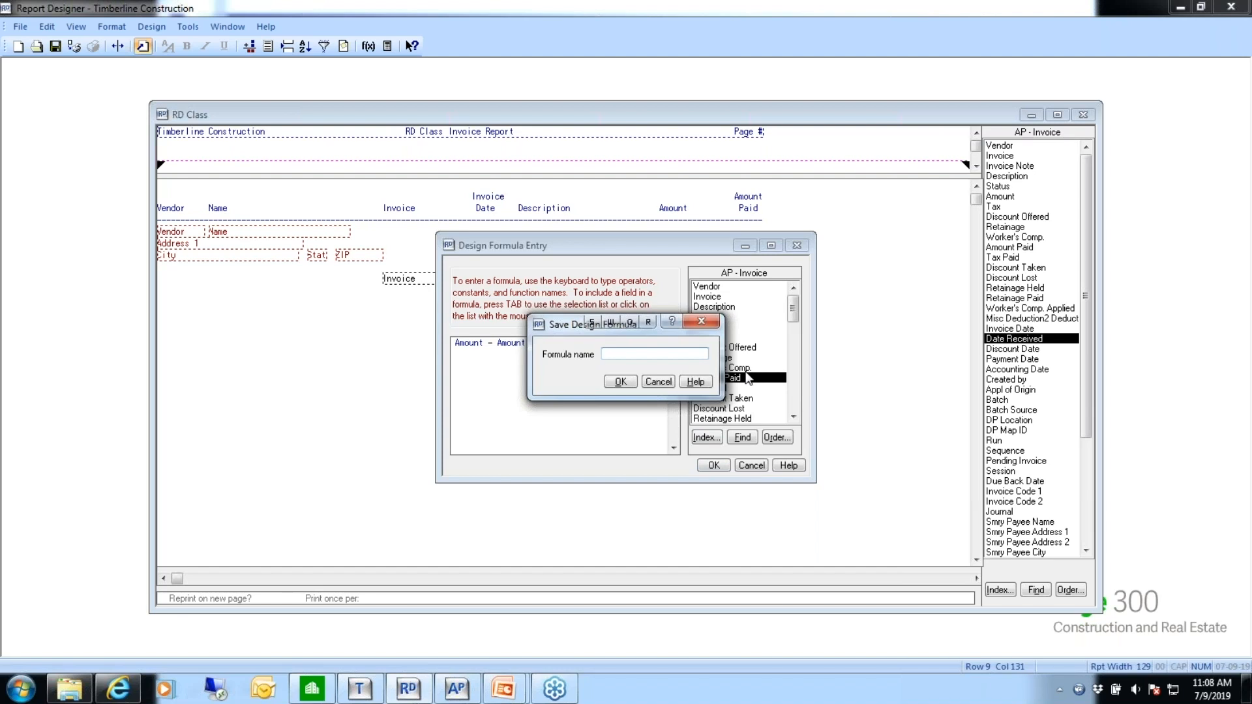
pyautogui.write('Balance')
pyautogui.click(617, 383)
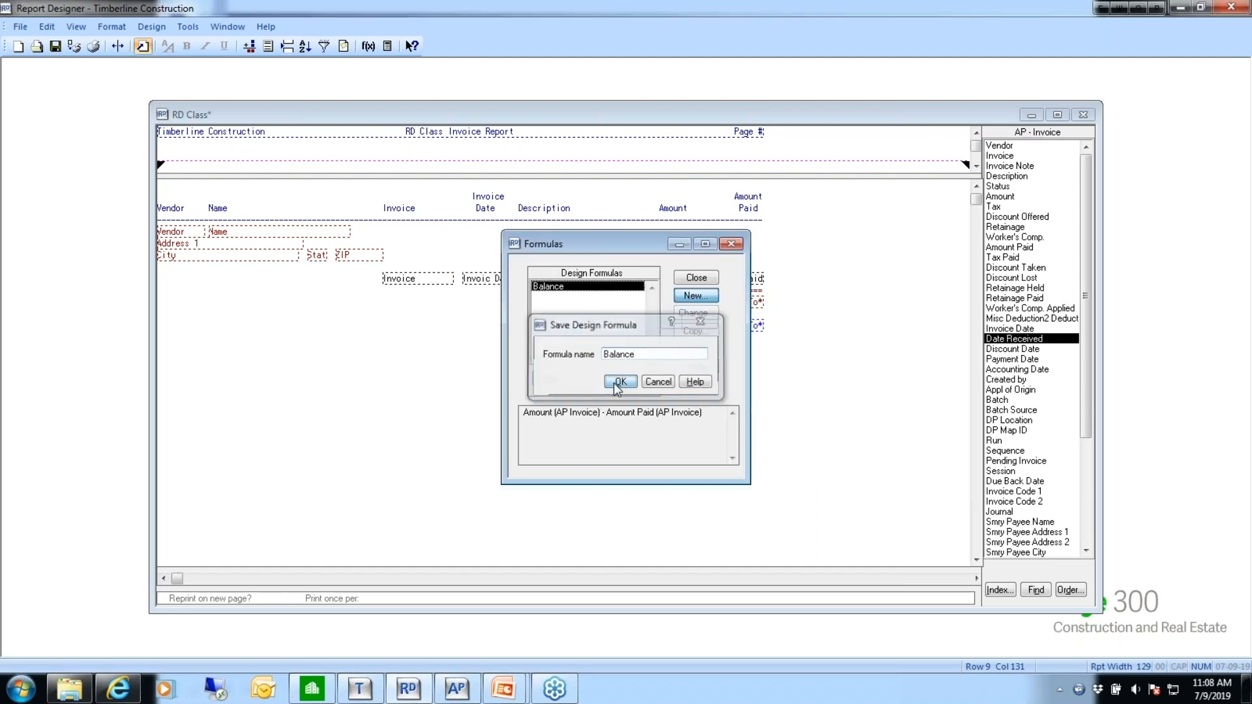
pyautogui.click(696, 279)
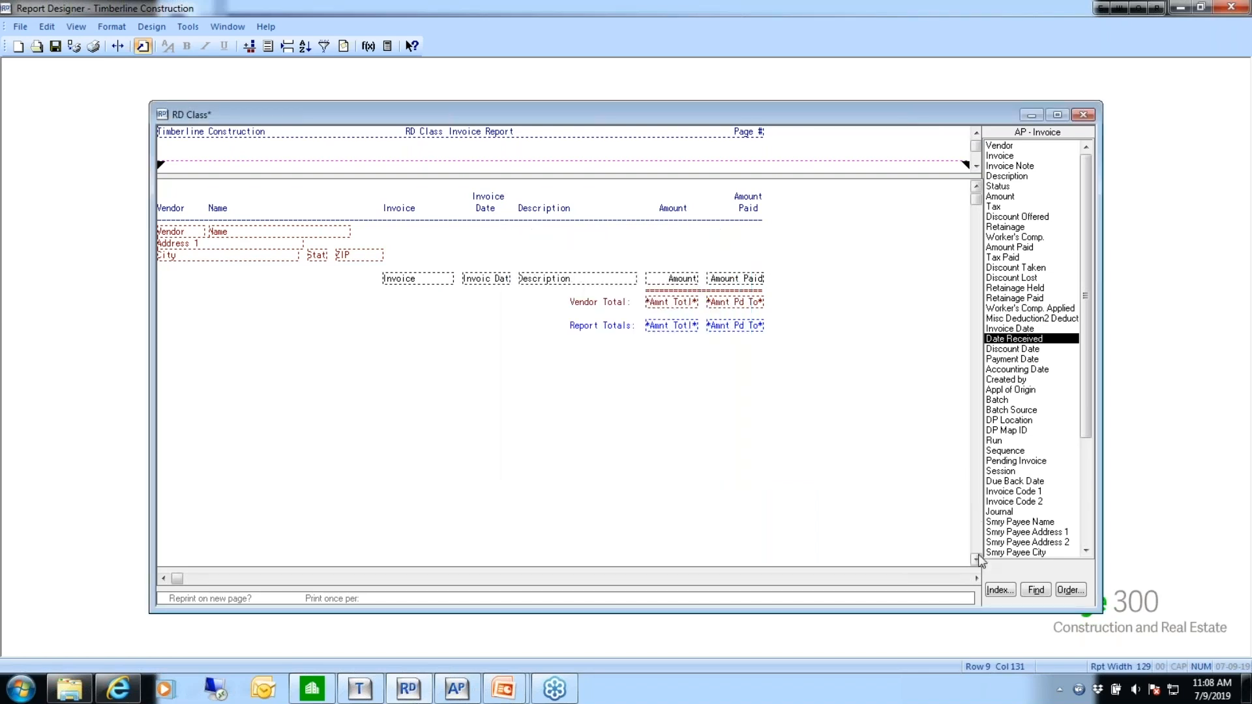
# Insert the Balance field from the Design Formulas group after Amount Paid on the invoice detail line
pyautogui.click(999, 589)
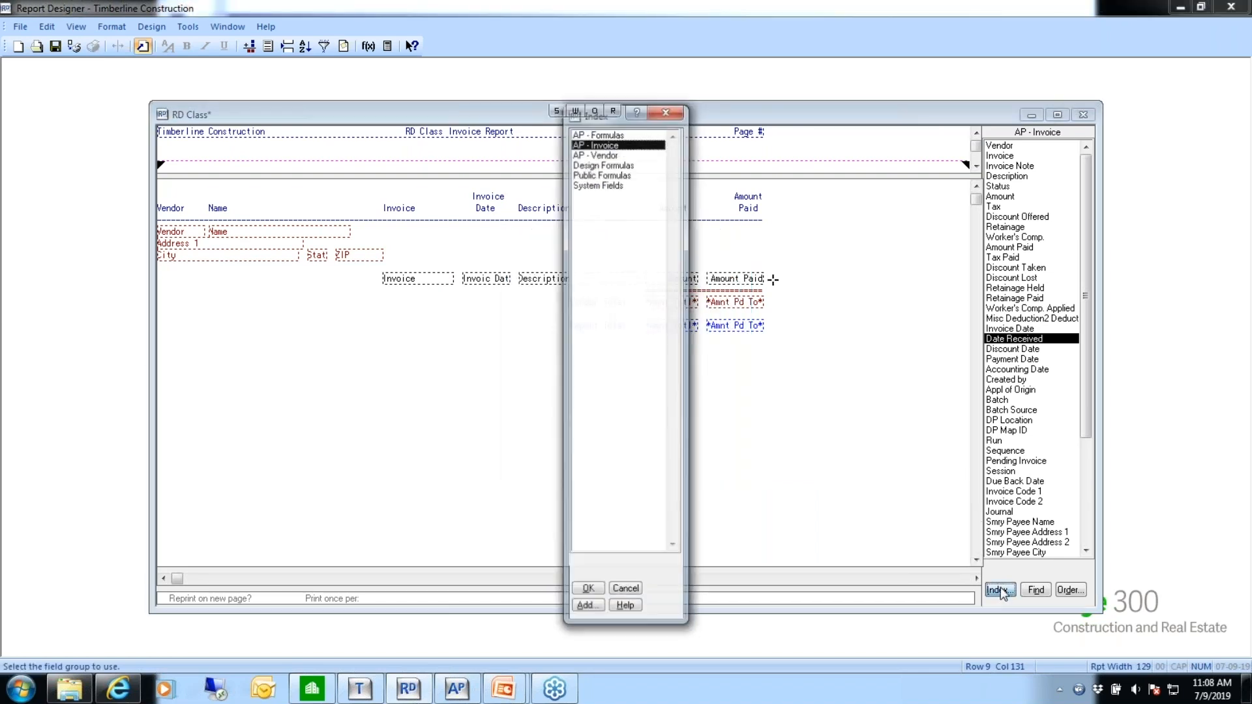
pyautogui.click(588, 164)
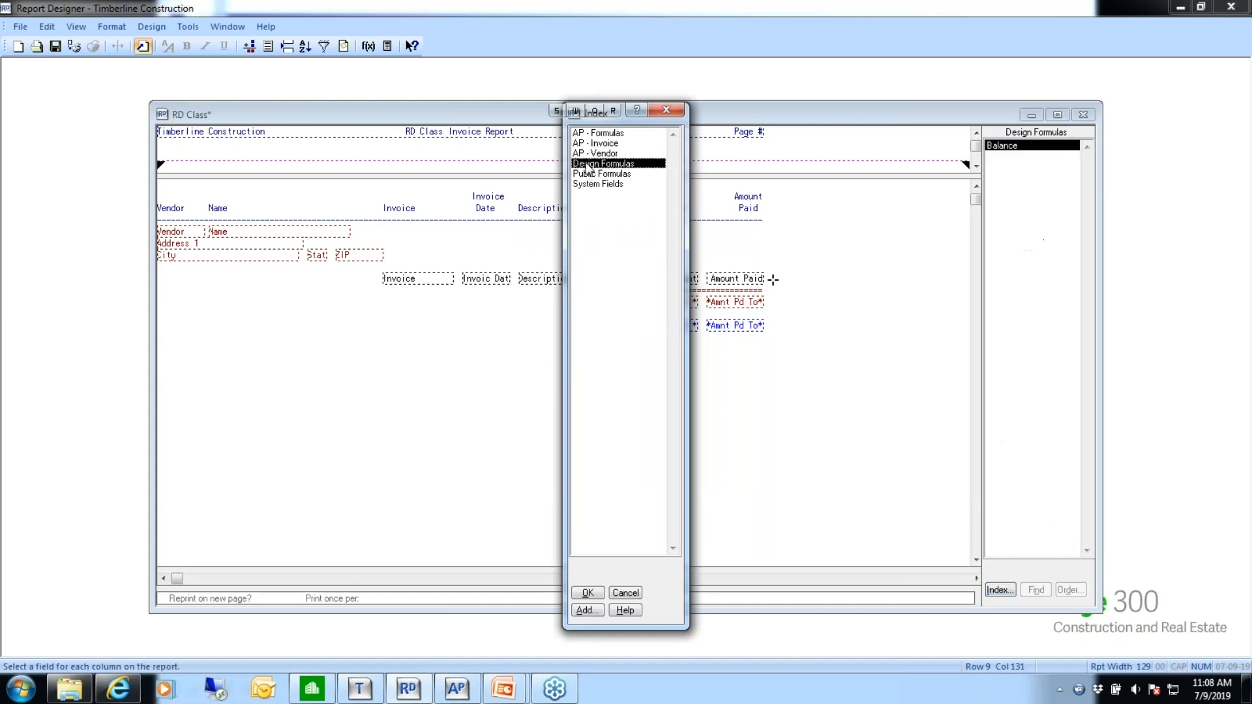
pyautogui.doubleClick(588, 166)
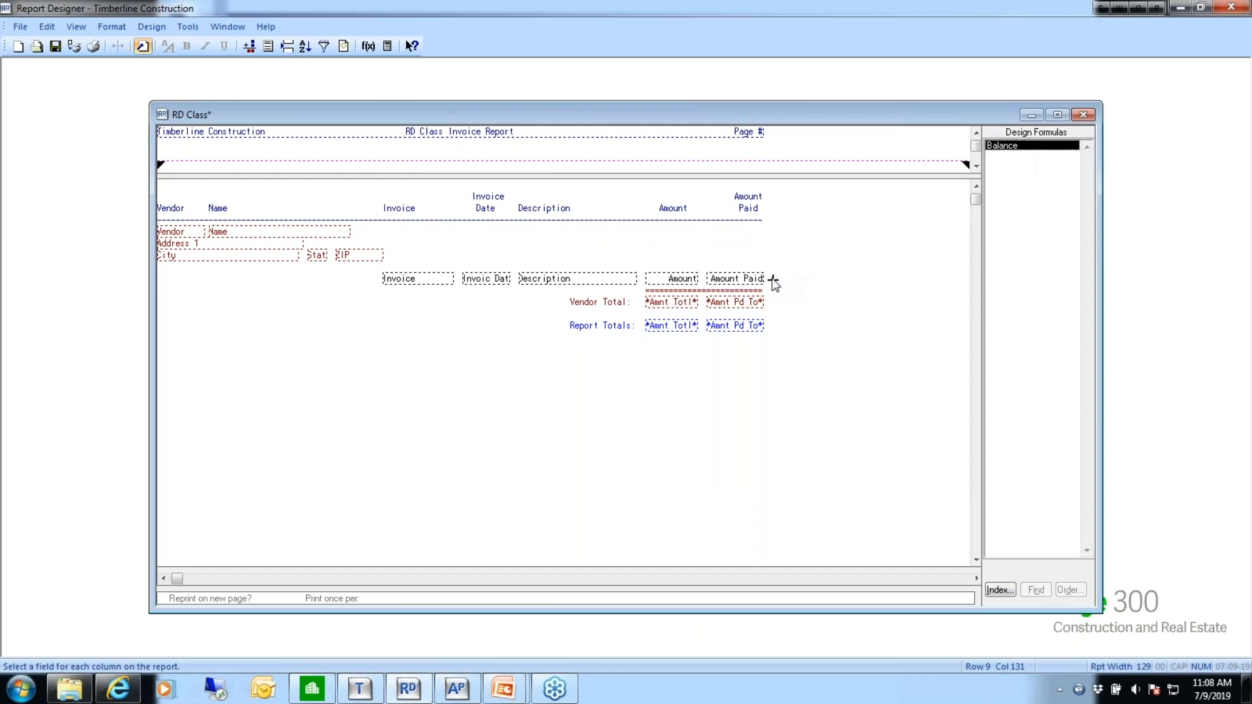
pyautogui.click(773, 280)
pyautogui.doubleClick(1008, 150)
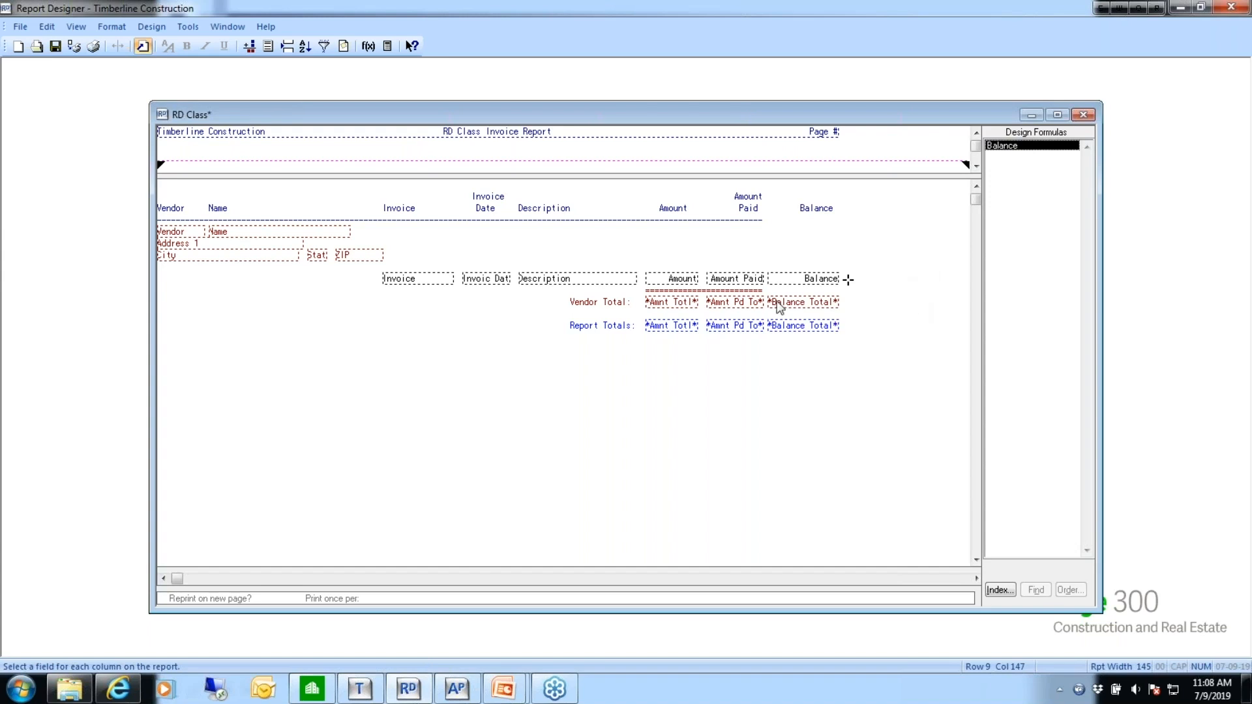
# Extend the dashed heading line and the equals-sign line above the vendor totals across the Balance column, and save the design
pyautogui.click(768, 223)
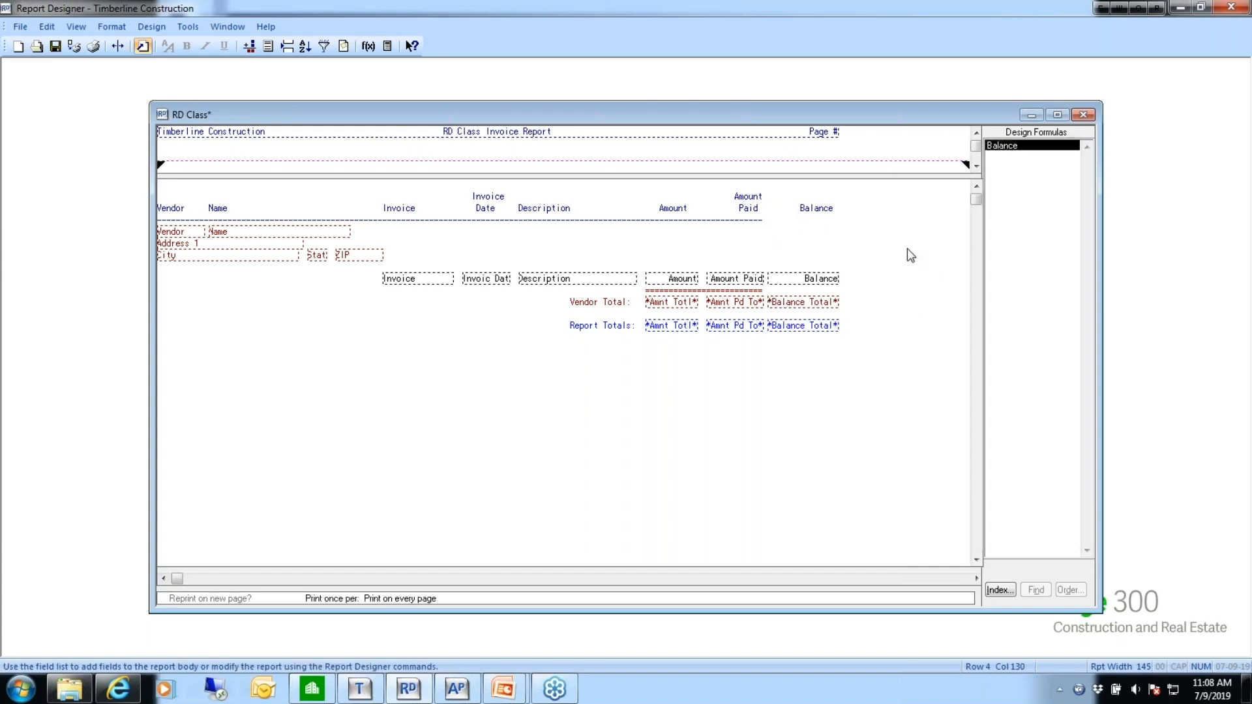
pyautogui.write('-------------------')
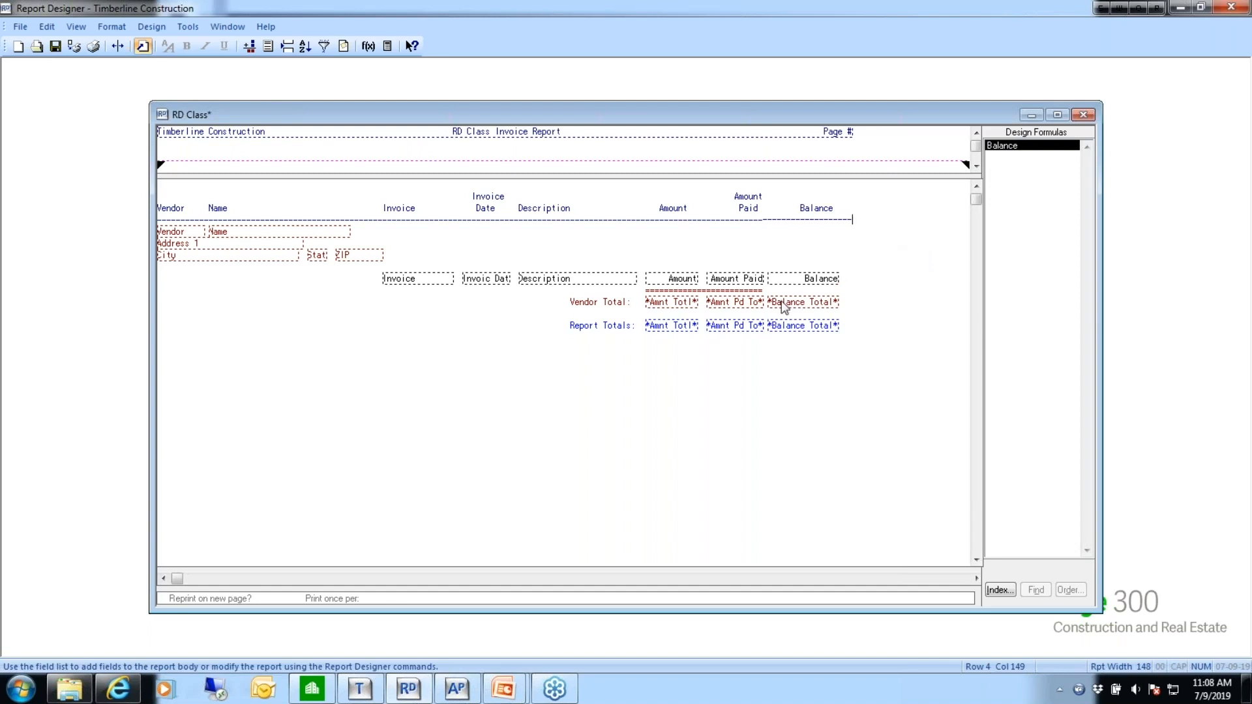
pyautogui.click(764, 290)
pyautogui.write('====================================')
pyautogui.click(54, 46)
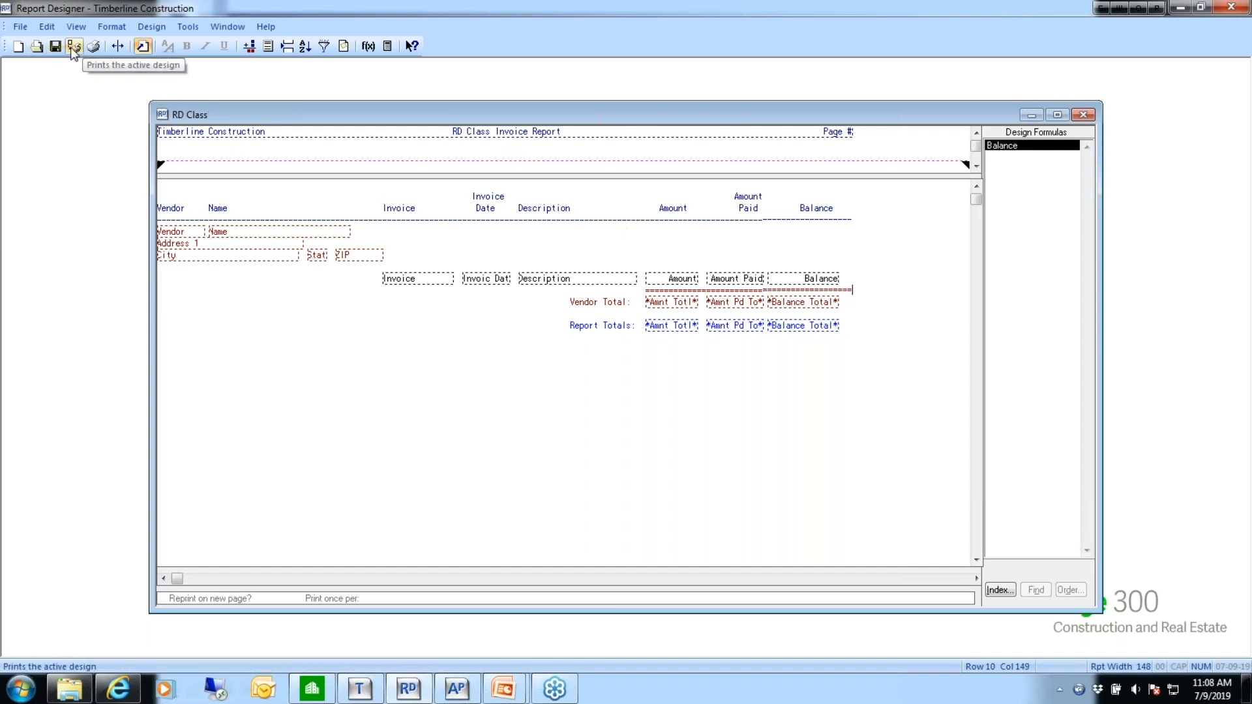
# Preview the report using the AP Master file, examine the Balance column on page 1, and close the preview
pyautogui.click(73, 47)
pyautogui.click(655, 358)
pyautogui.click(672, 444)
pyautogui.click(700, 426)
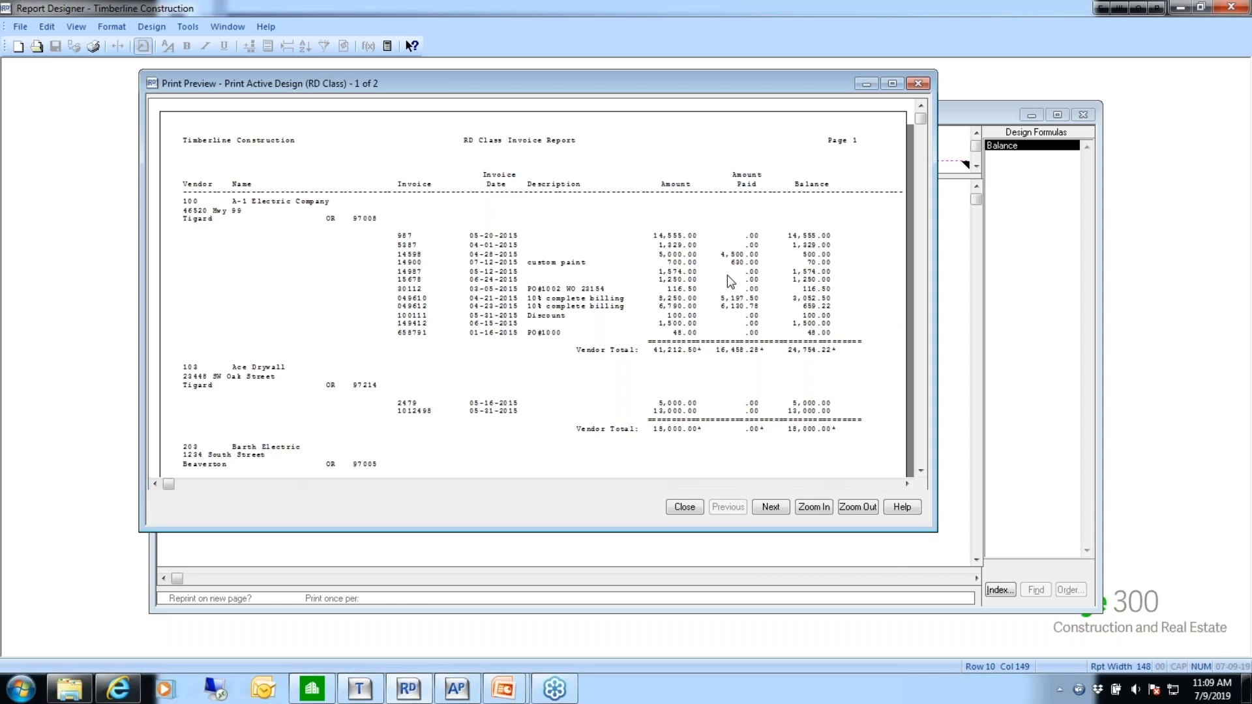
pyautogui.click(684, 507)
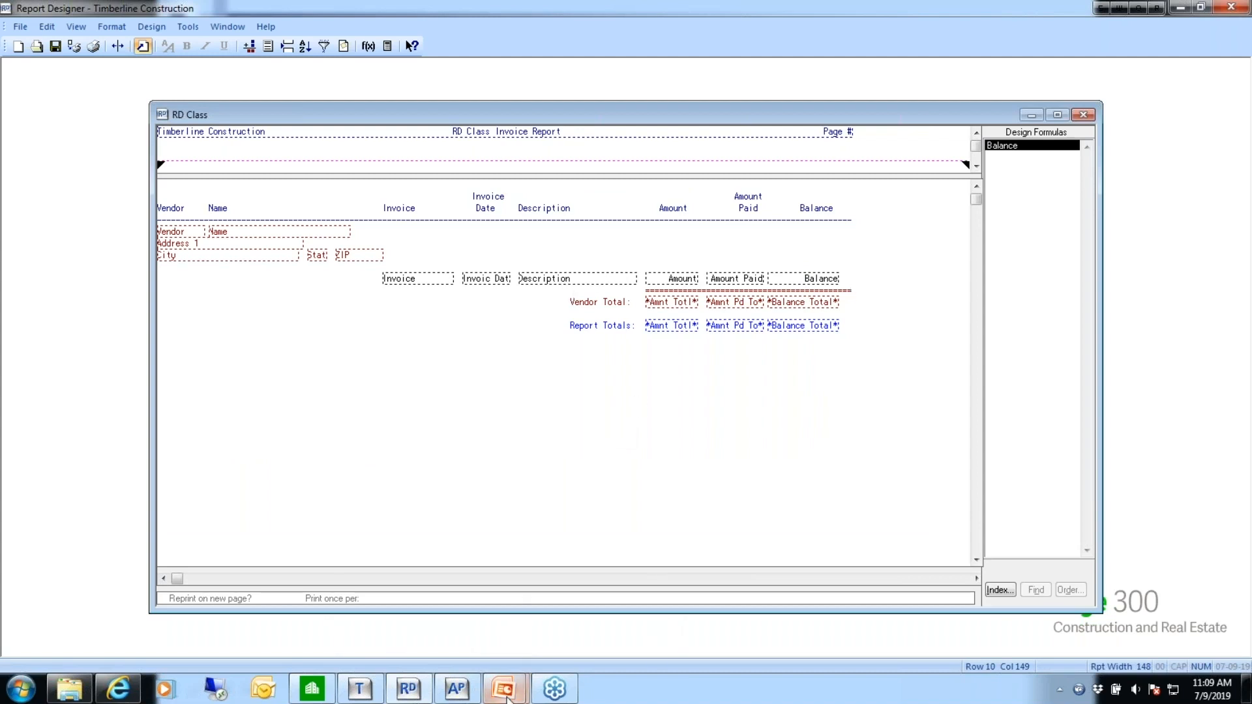
# Switch to the PowerPoint slide show at the Design Basics slide
pyautogui.moveTo(506, 696)
pyautogui.click(596, 610)
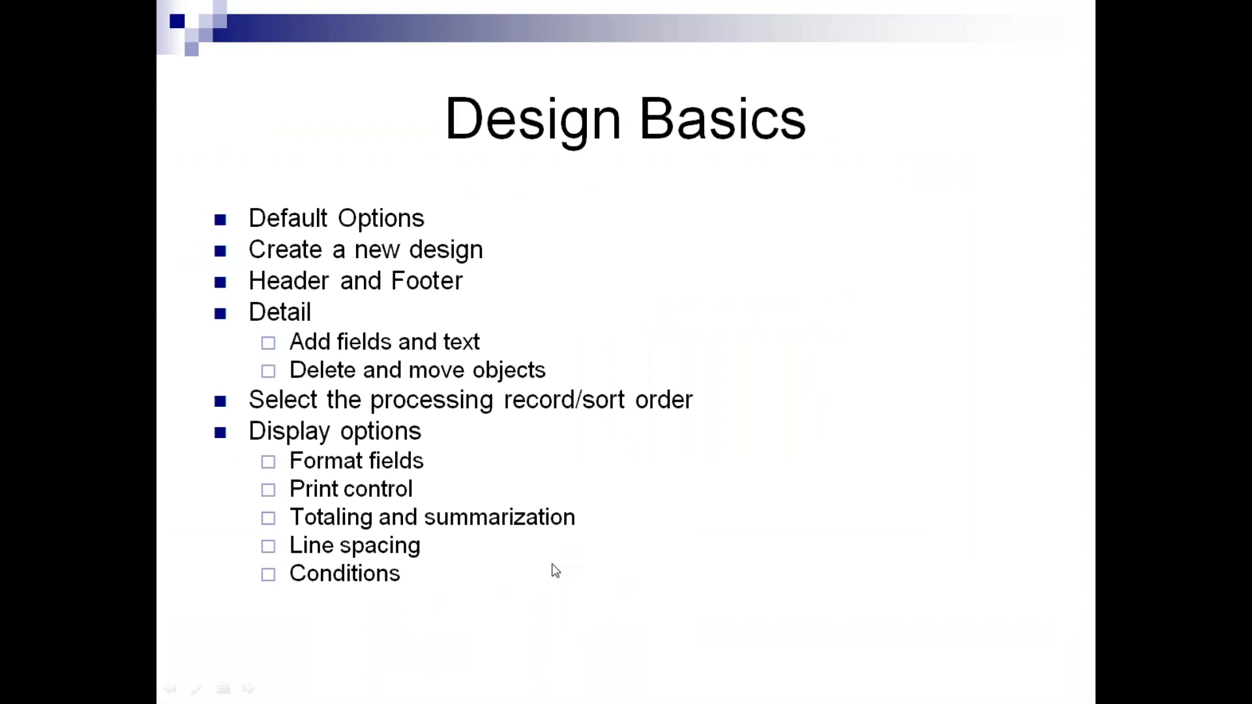